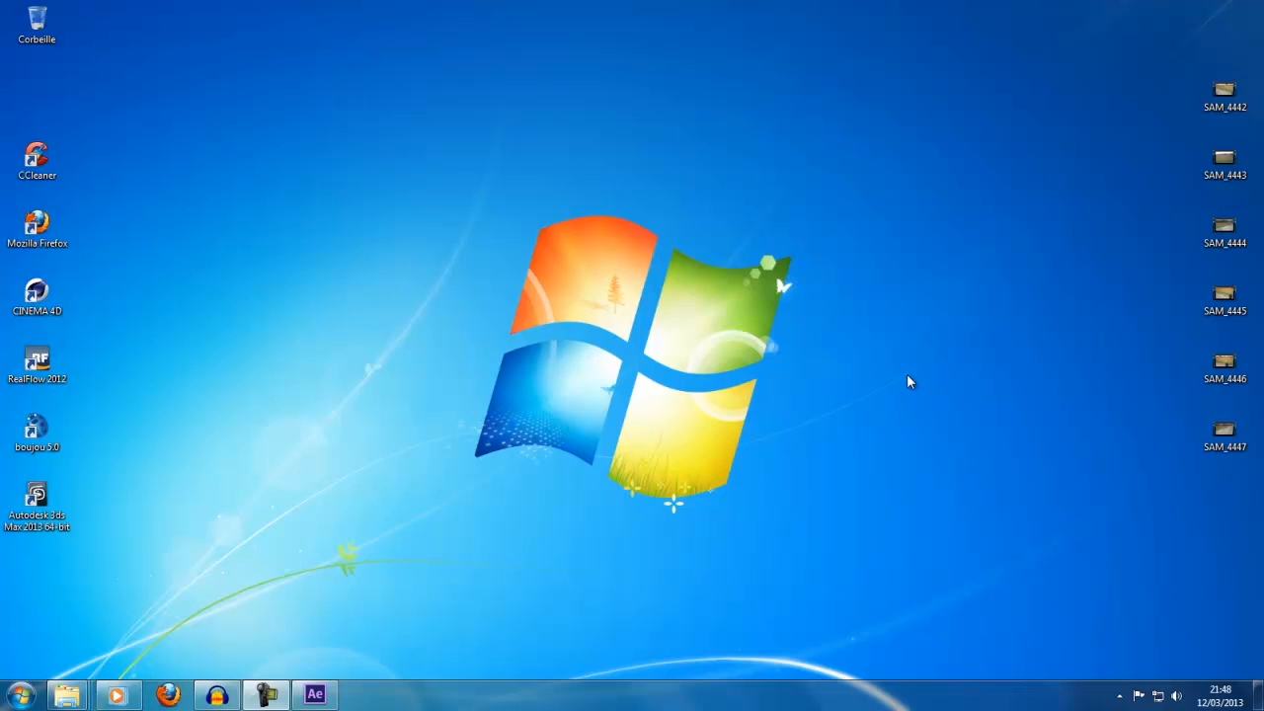
Switch to Windows Media Player, play the previous list to watch the example animation, and minimize the player.
{"action": "left_click", "coordinate": [117, 695]}
{"action": "left_click", "coordinate": [642, 369]}
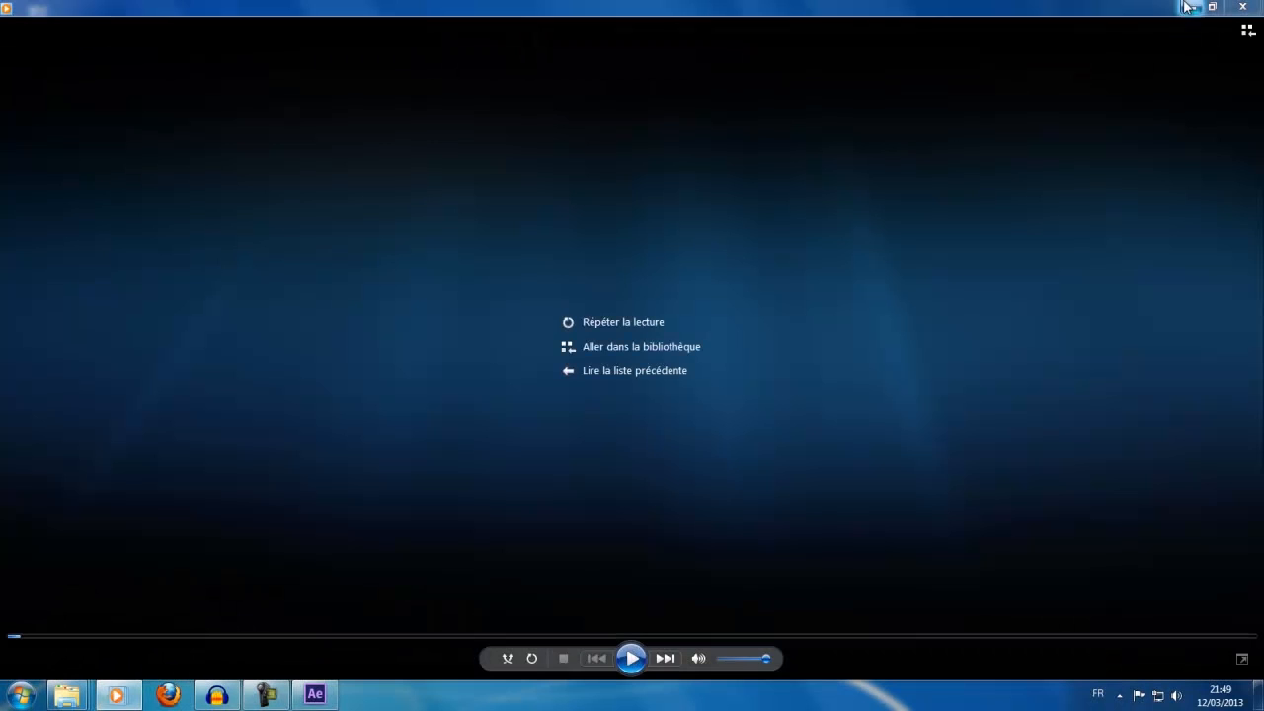
{"action": "left_click", "coordinate": [1189, 6]}
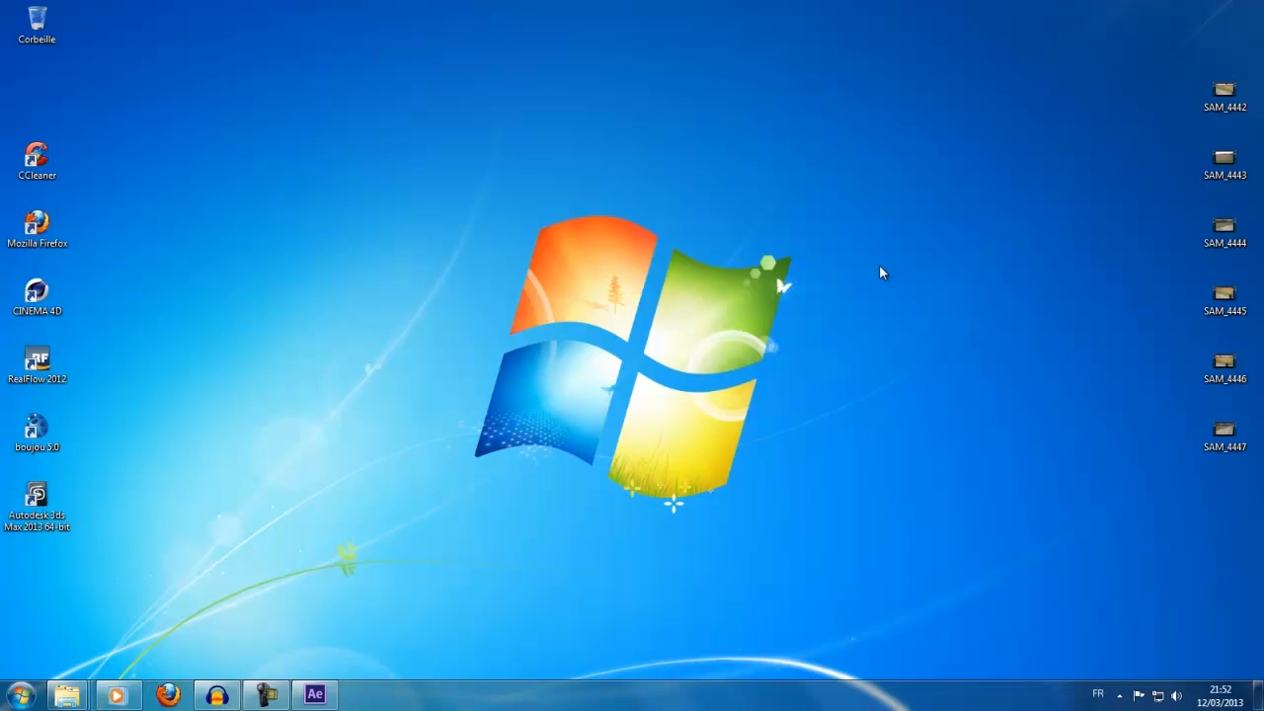
Play the Animation_Pers_Saut video in Windows Media Player, pausing at several moments of the character's run-up and dive.
{"action": "left_click", "coordinate": [117, 695]}
{"action": "left_click", "coordinate": [632, 655]}
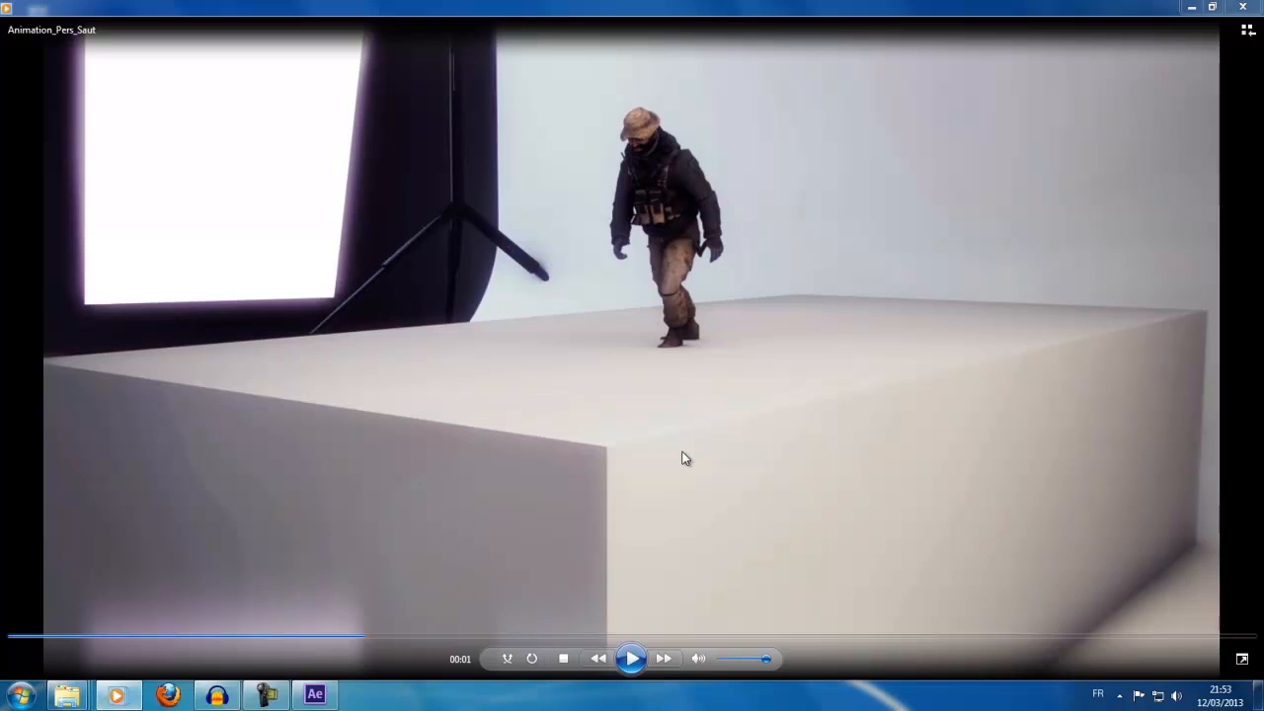
{"action": "left_click", "coordinate": [631, 664]}
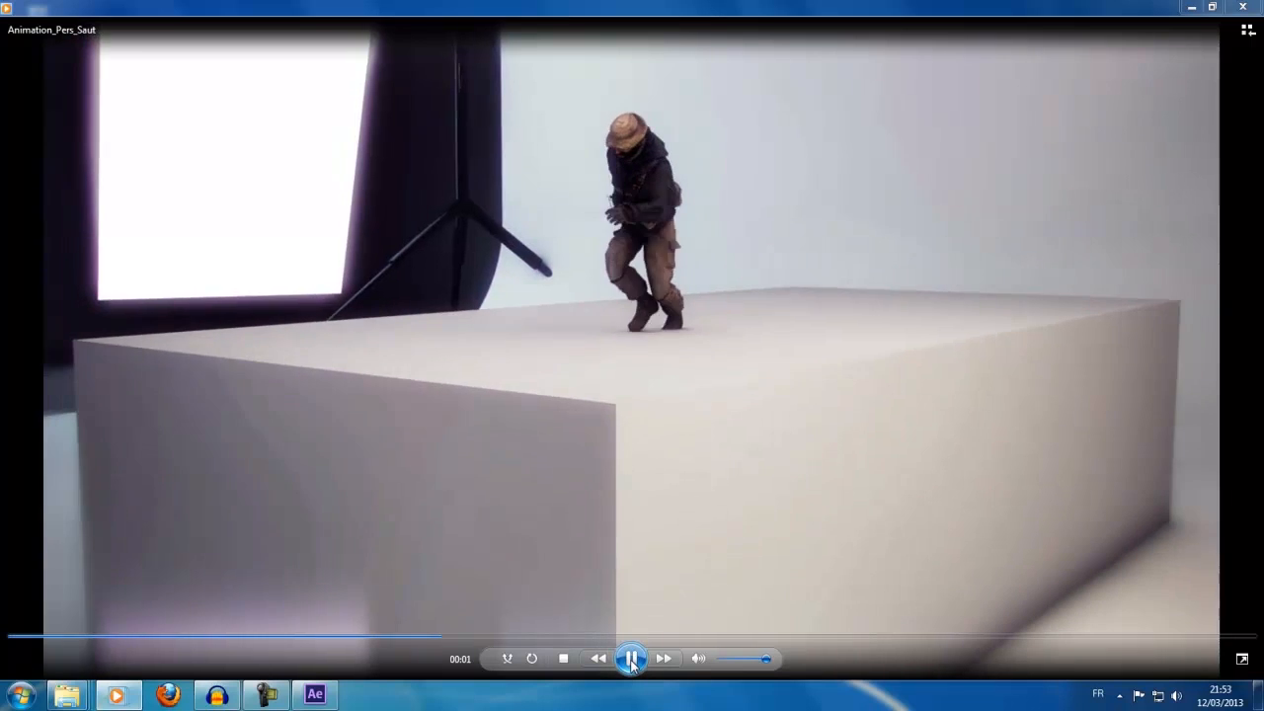
{"action": "left_click", "coordinate": [631, 658]}
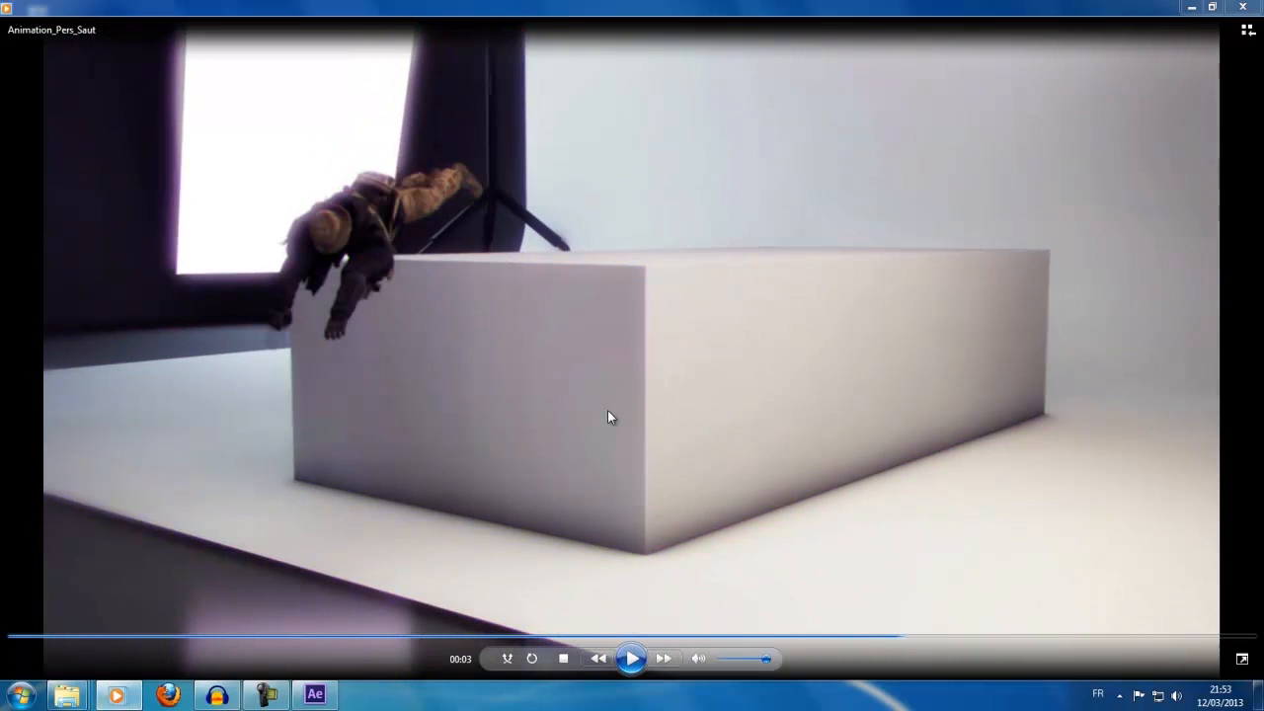
{"action": "left_click", "coordinate": [631, 662]}
{"action": "left_click", "coordinate": [632, 661]}
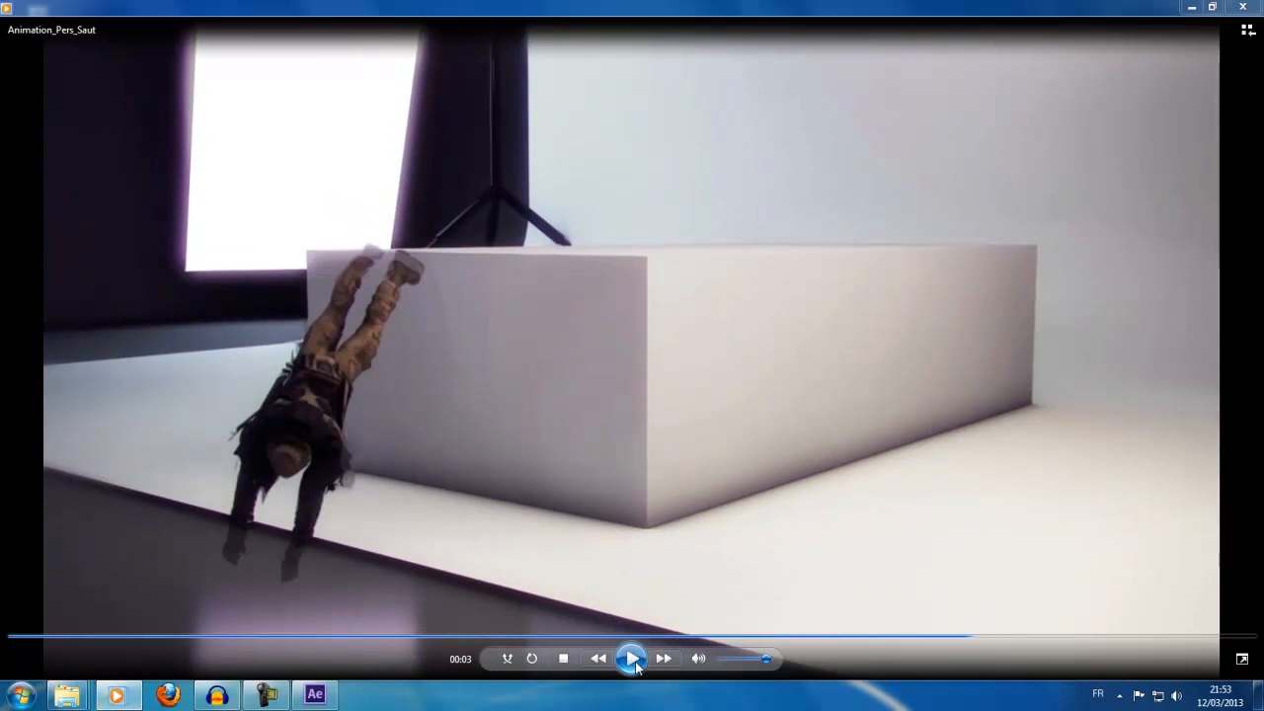
{"action": "left_click", "coordinate": [632, 661]}
{"action": "left_click", "coordinate": [631, 662]}
Rewind the video to before the dive and replay it, pausing on the character in mid-air to examine the colour effect.
{"action": "left_click", "coordinate": [868, 637]}
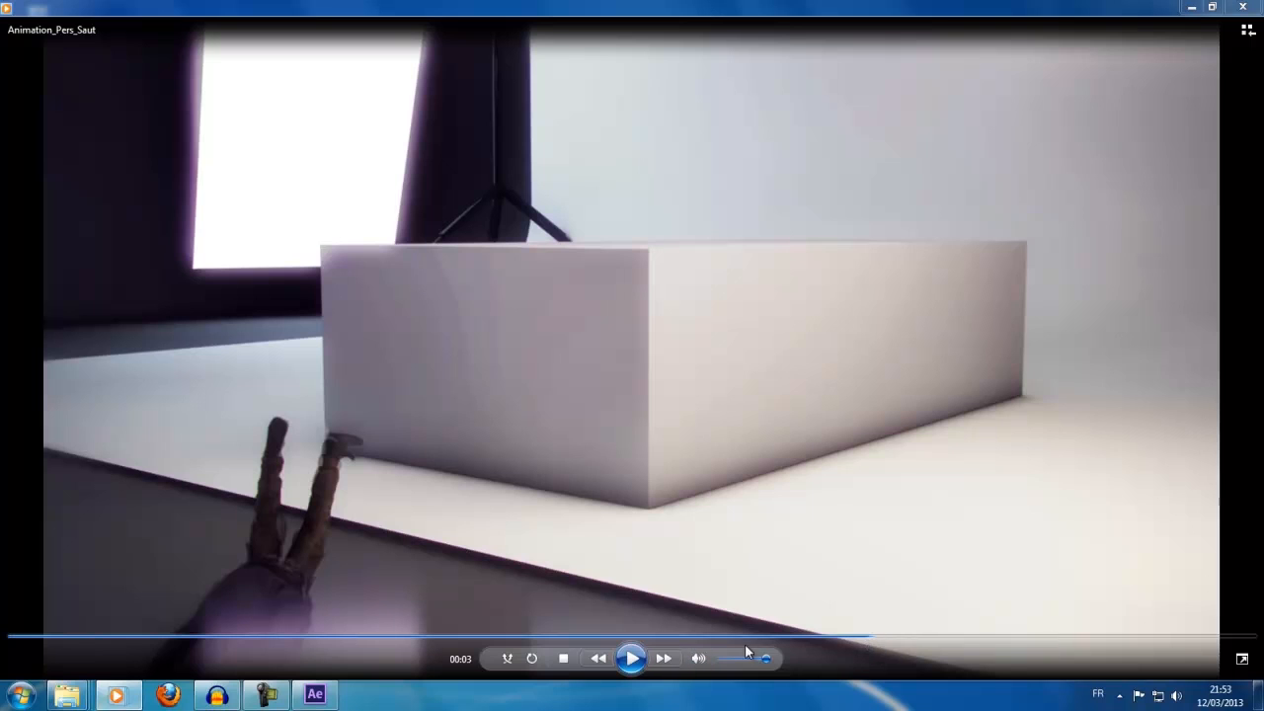
{"action": "left_click", "coordinate": [632, 660]}
{"action": "left_click", "coordinate": [633, 660]}
{"action": "left_click", "coordinate": [668, 637]}
{"action": "left_click", "coordinate": [627, 659]}
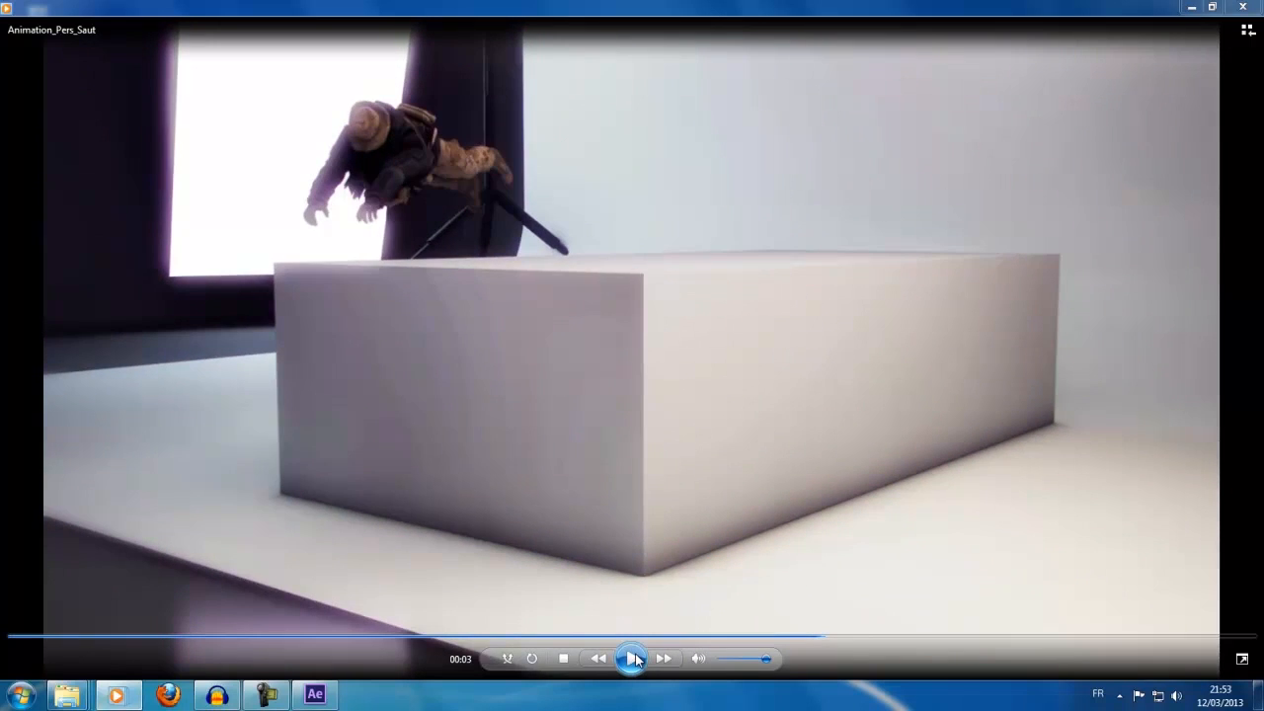
{"action": "left_click", "coordinate": [634, 659]}
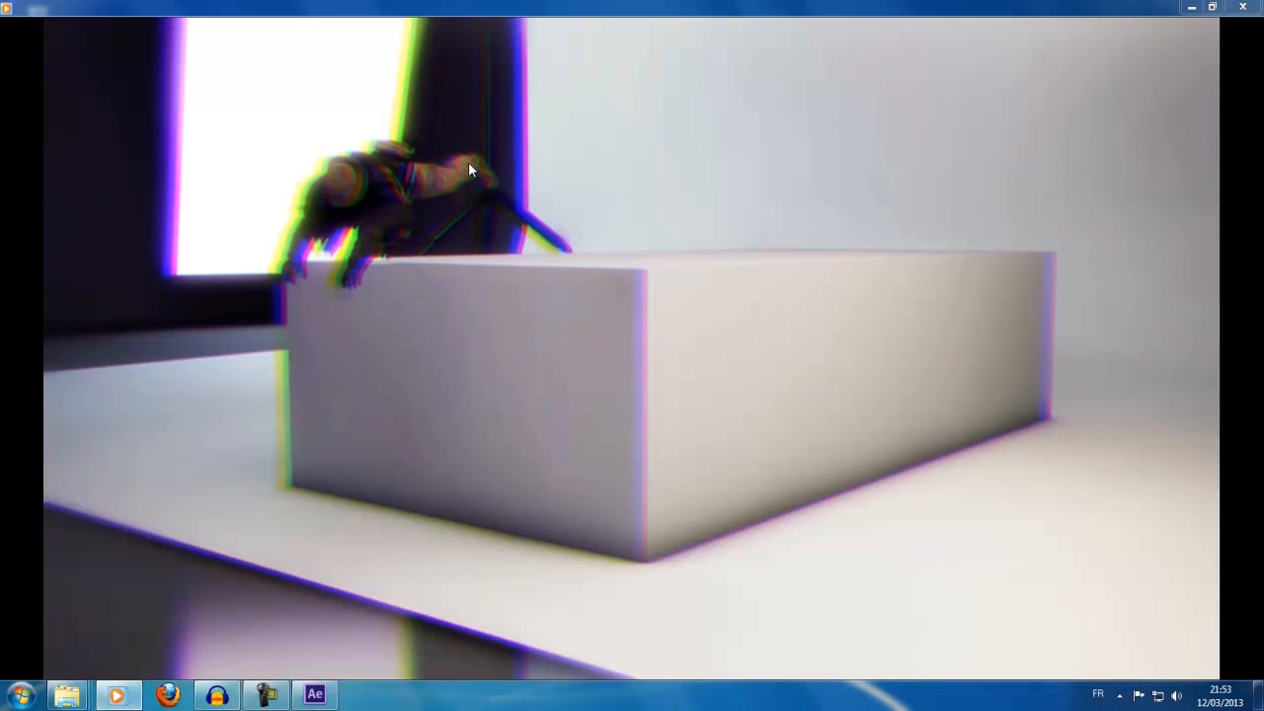
{"action": "mouse_move", "coordinate": [343, 319]}
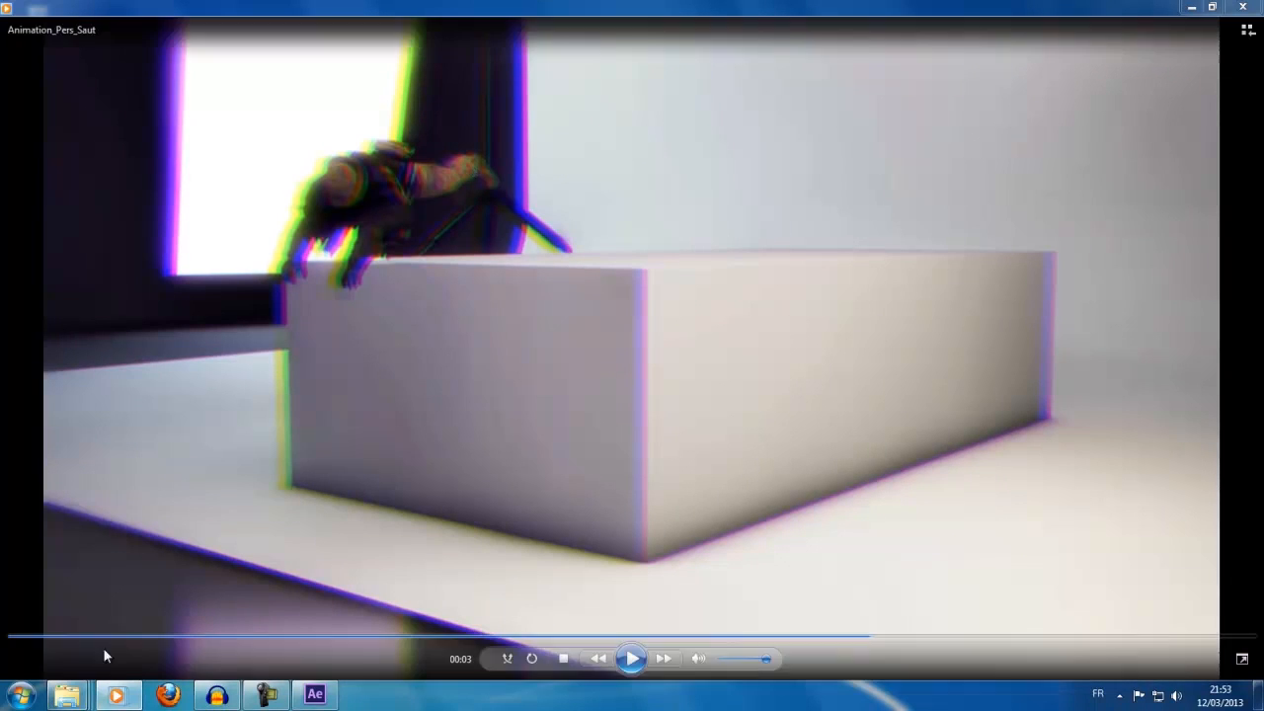
Close the video player and switch to After Effects.
{"action": "left_click", "coordinate": [1242, 7]}
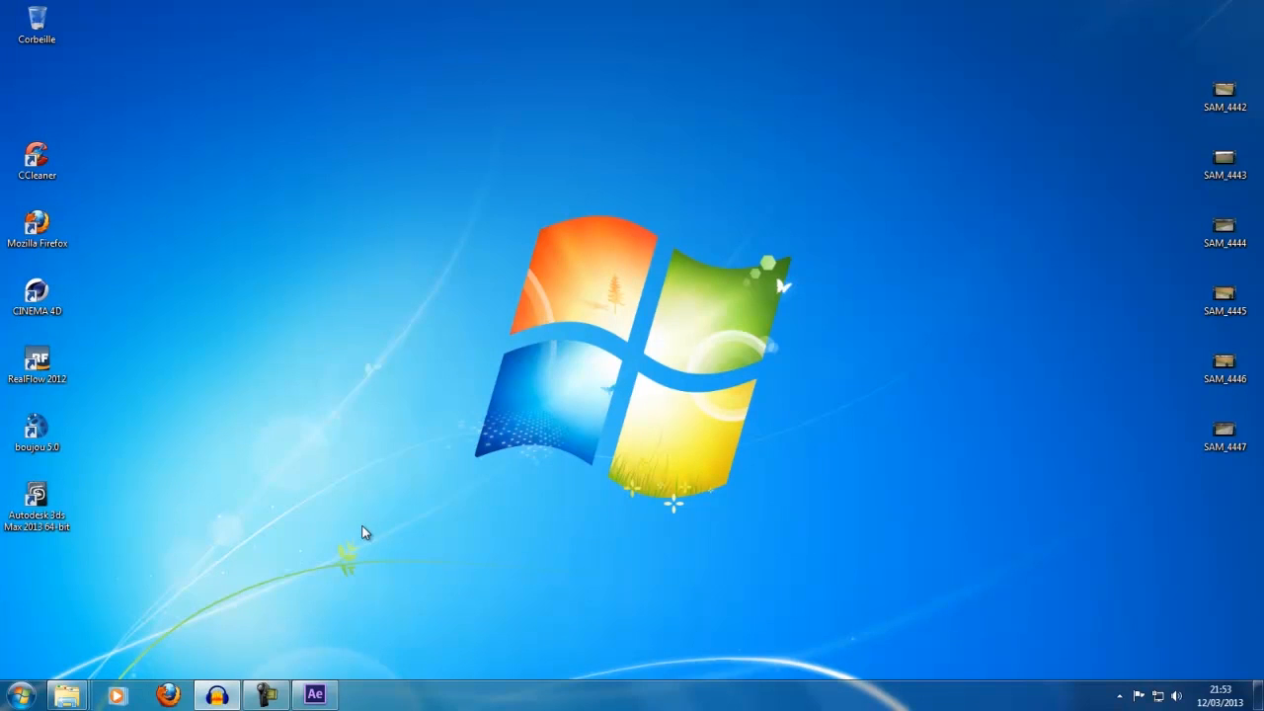
{"action": "left_click", "coordinate": [332, 698]}
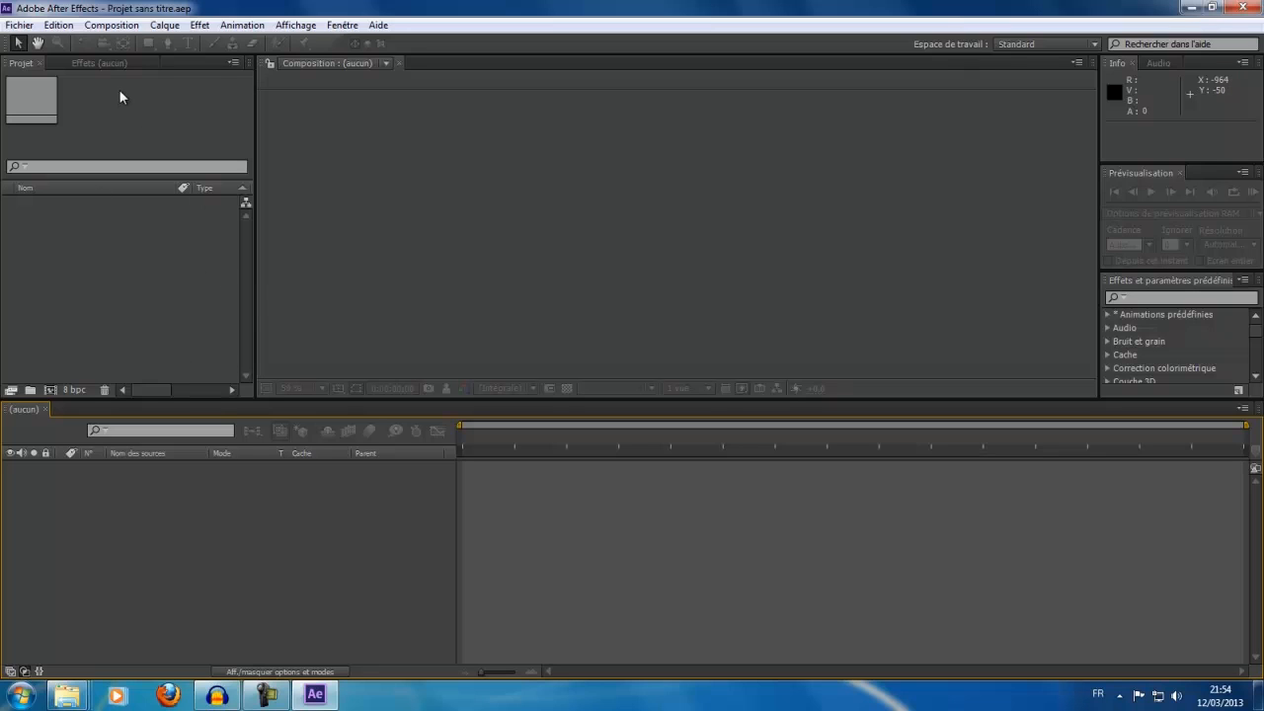
Close the effect controls panel (Effets) and show it again.
{"action": "left_click", "coordinate": [111, 63]}
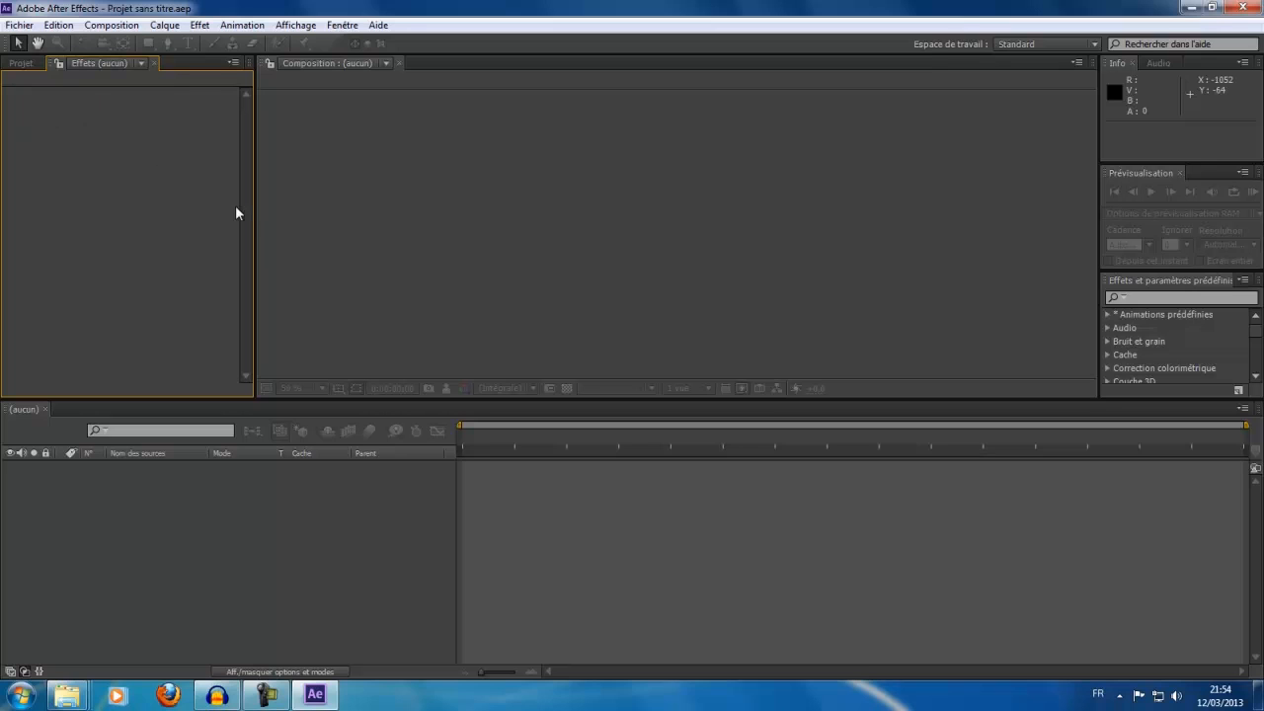
{"action": "left_click", "coordinate": [20, 62]}
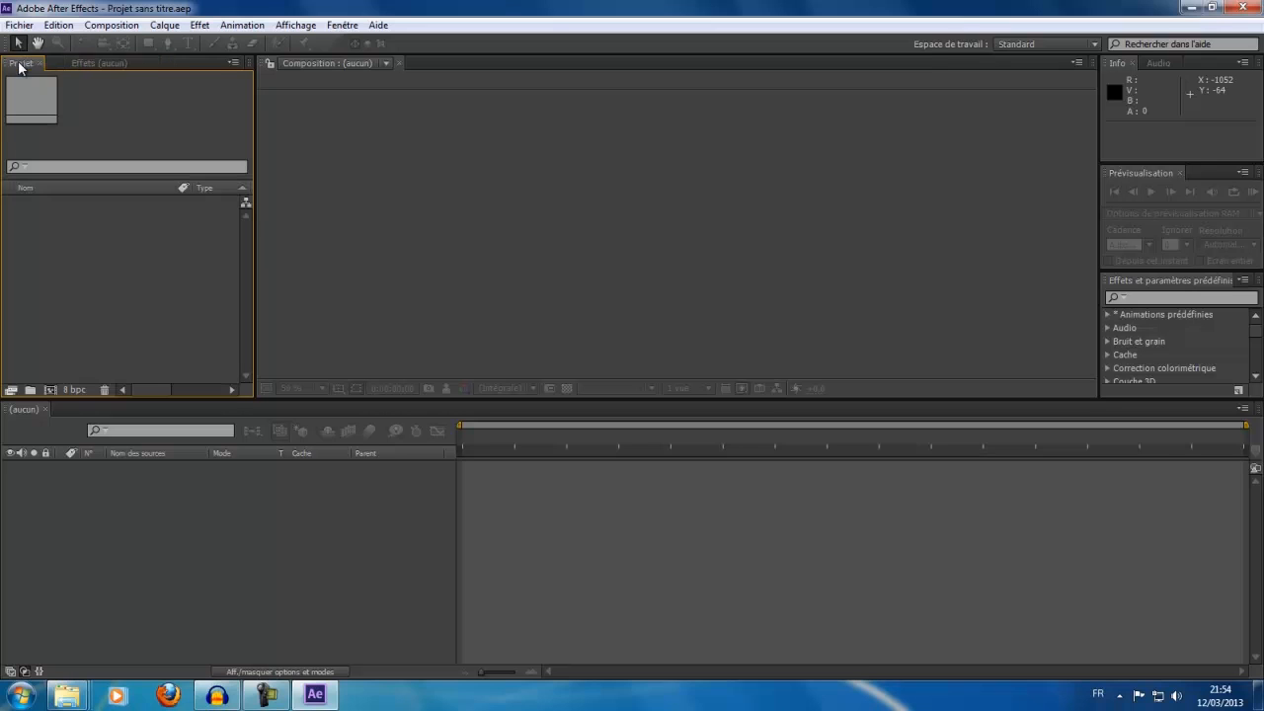
{"action": "left_click", "coordinate": [153, 62]}
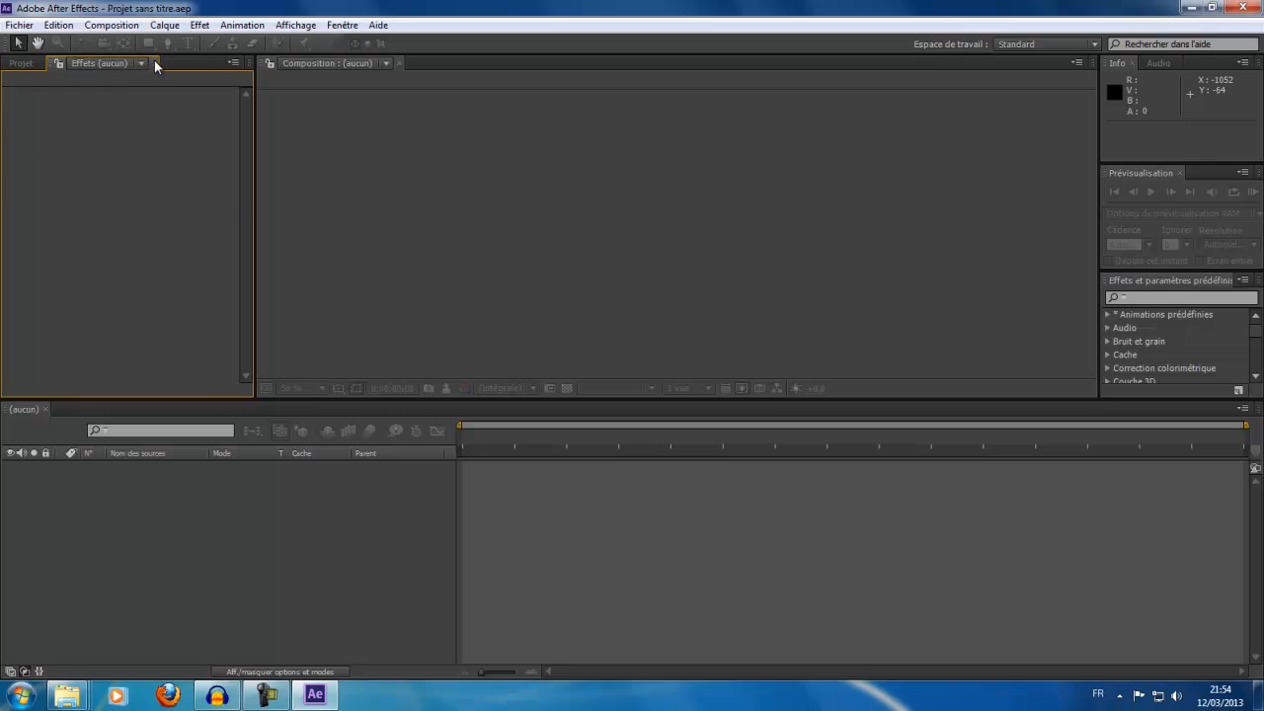
{"action": "left_click", "coordinate": [153, 62]}
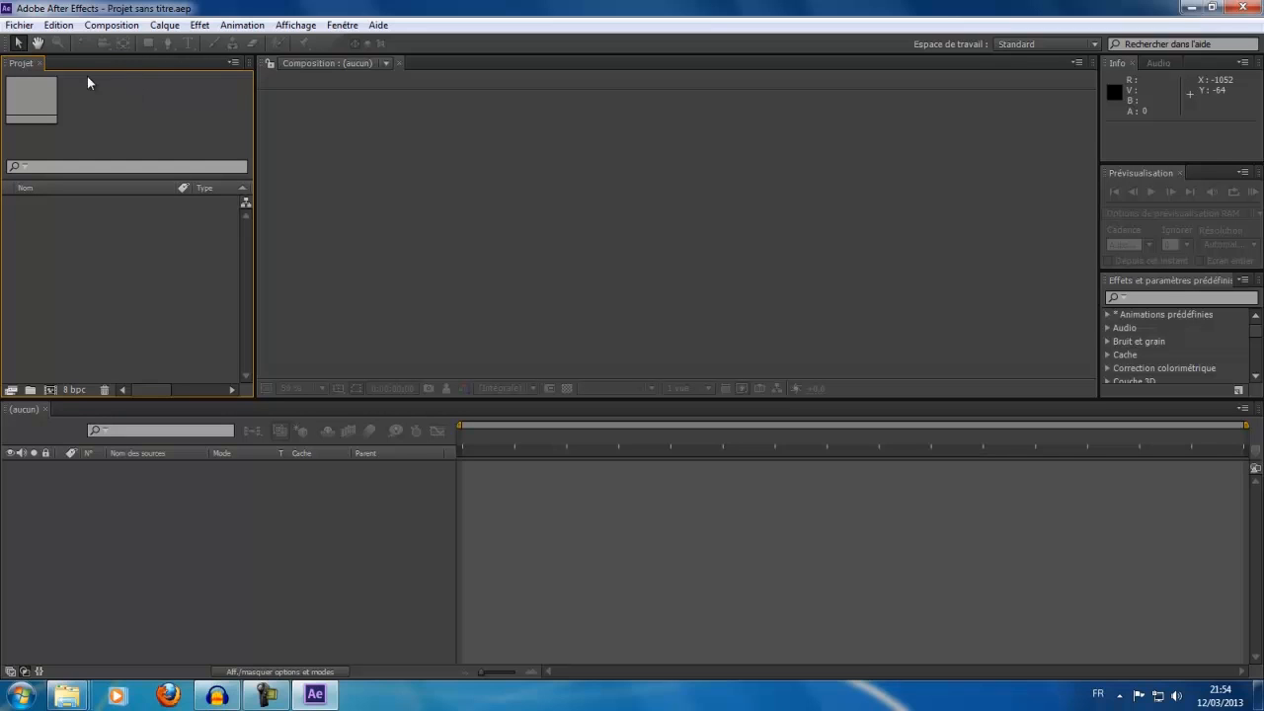
{"action": "left_click", "coordinate": [341, 24]}
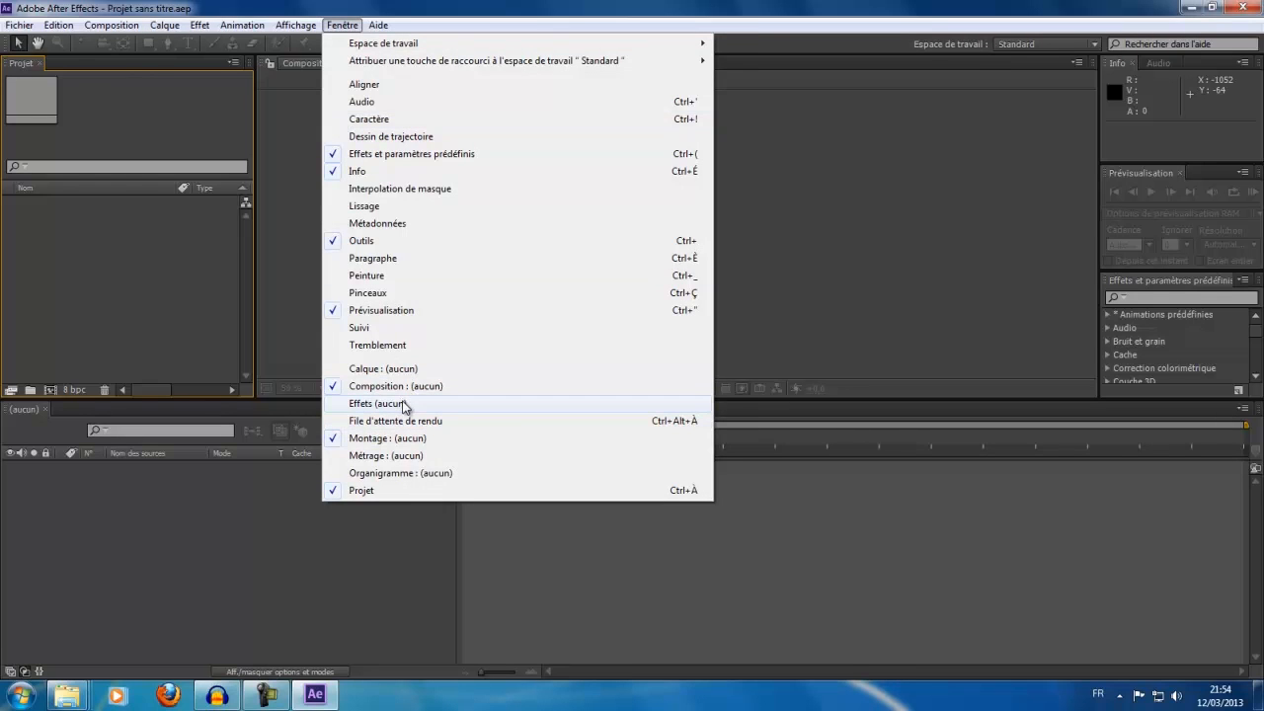
{"action": "left_click", "coordinate": [404, 407]}
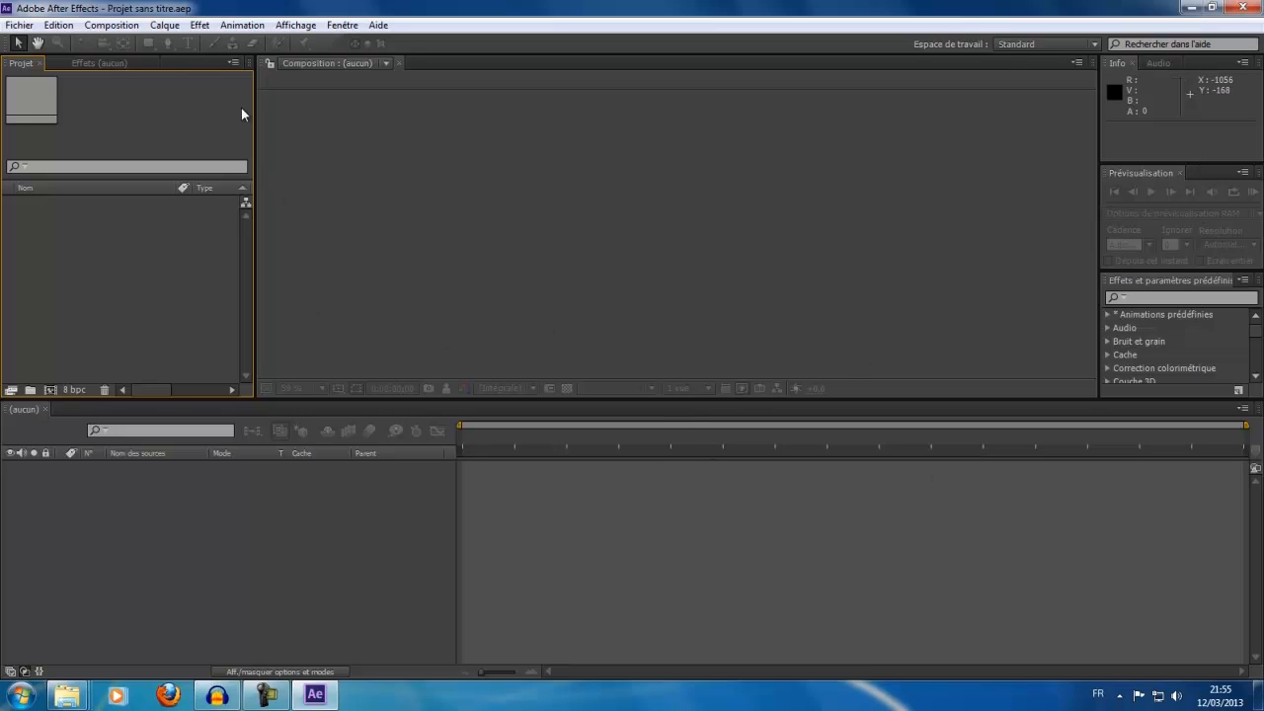
Create a composition named Tutoriel using the HDV/HDTV 720 29,97 preset.
{"action": "left_click", "coordinate": [110, 25]}
{"action": "left_click", "coordinate": [136, 45]}
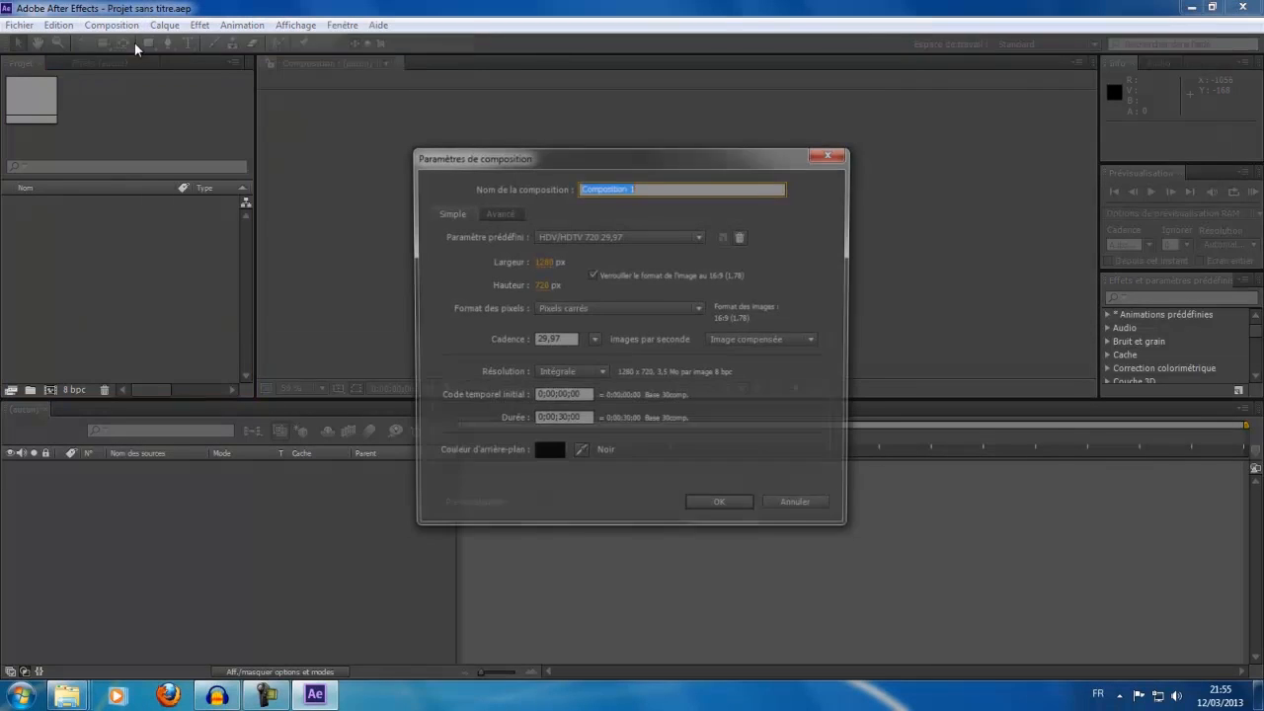
{"action": "type", "text": "Tutoriel"}
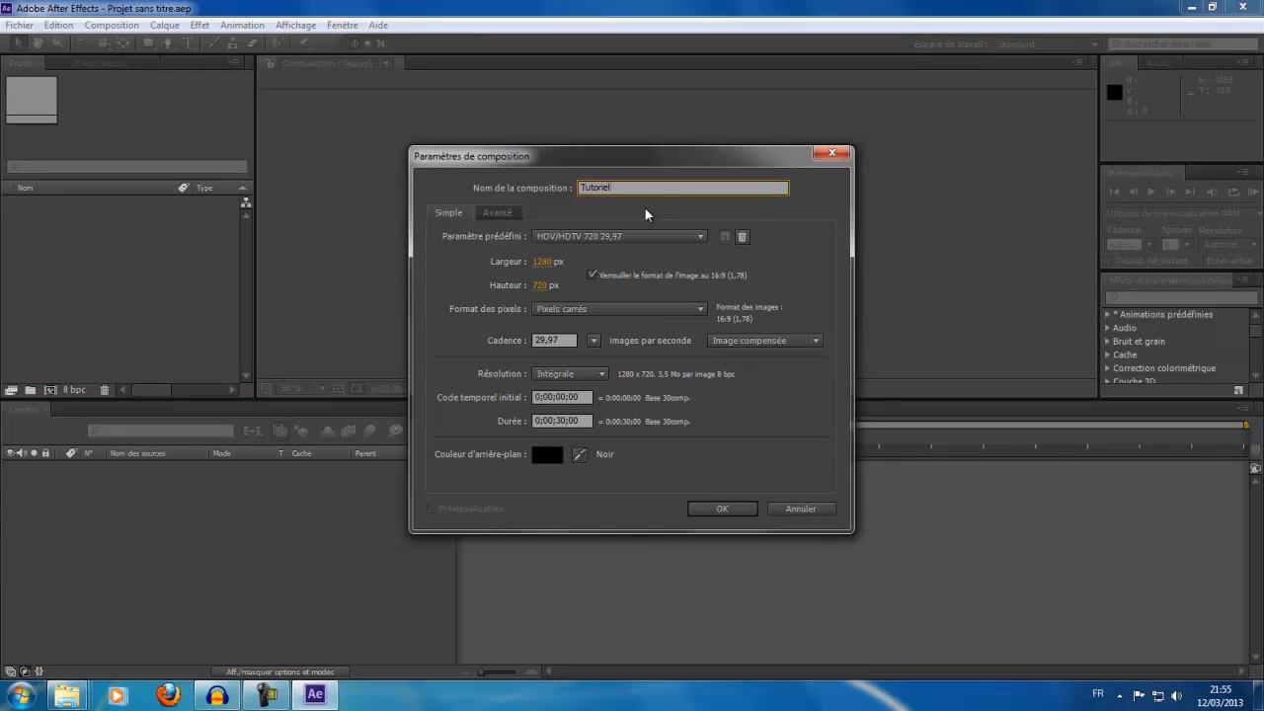
{"action": "left_click", "coordinate": [696, 242]}
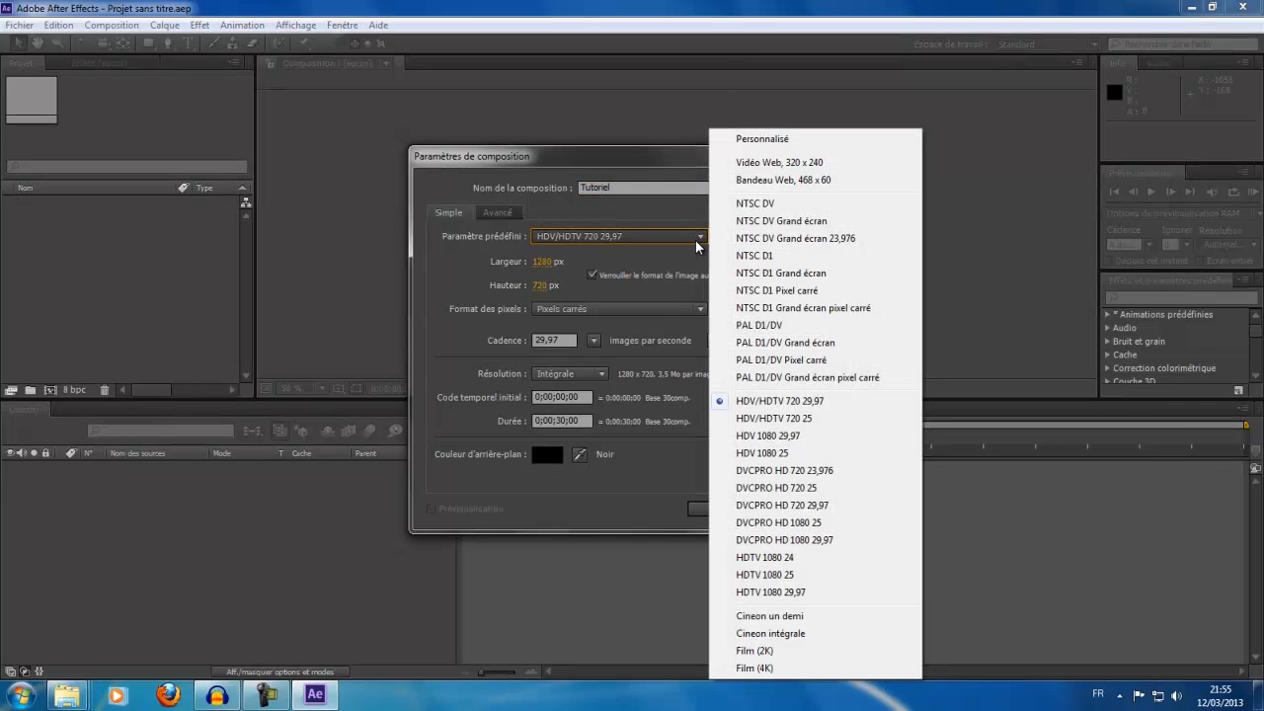
{"action": "left_click", "coordinate": [793, 405]}
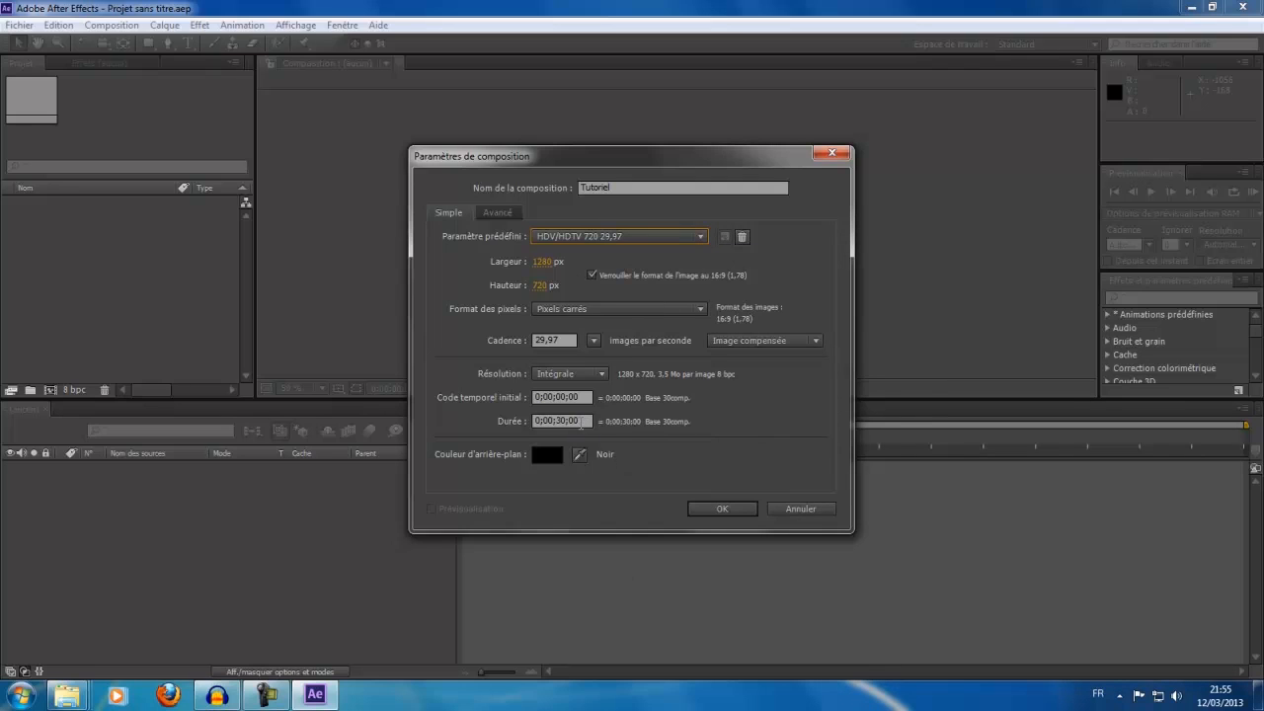
{"action": "left_click", "coordinate": [703, 509]}
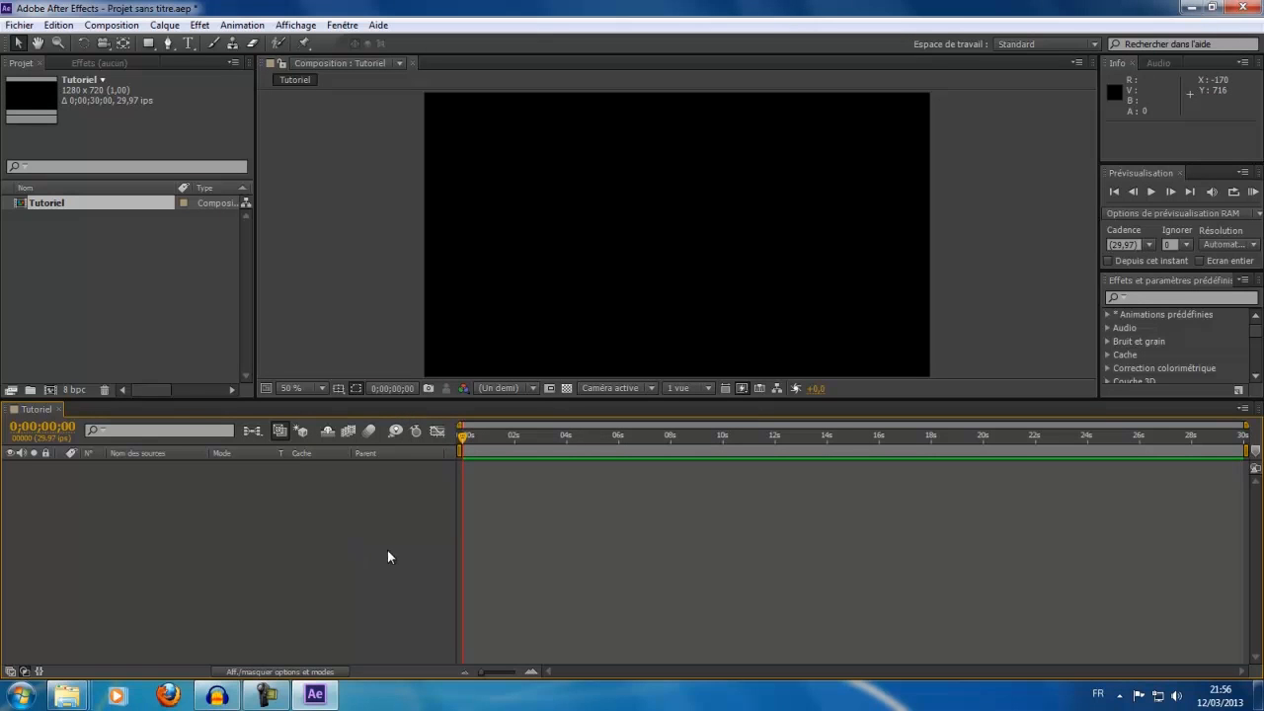
Start saving the project under a new name in the Tutoriels\Tuto_Animation_Saut folder on drive E:.
{"action": "left_click", "coordinate": [19, 25]}
{"action": "mouse_move", "coordinate": [102, 175]}
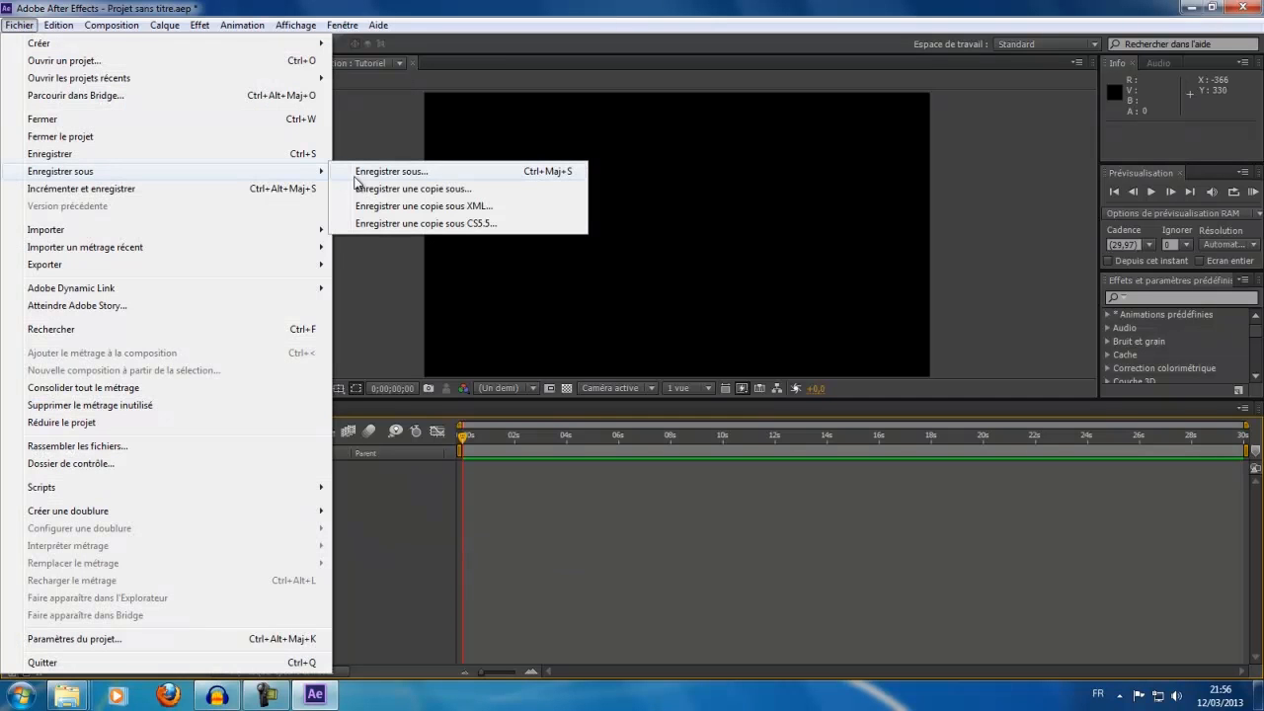
{"action": "left_click", "coordinate": [360, 173]}
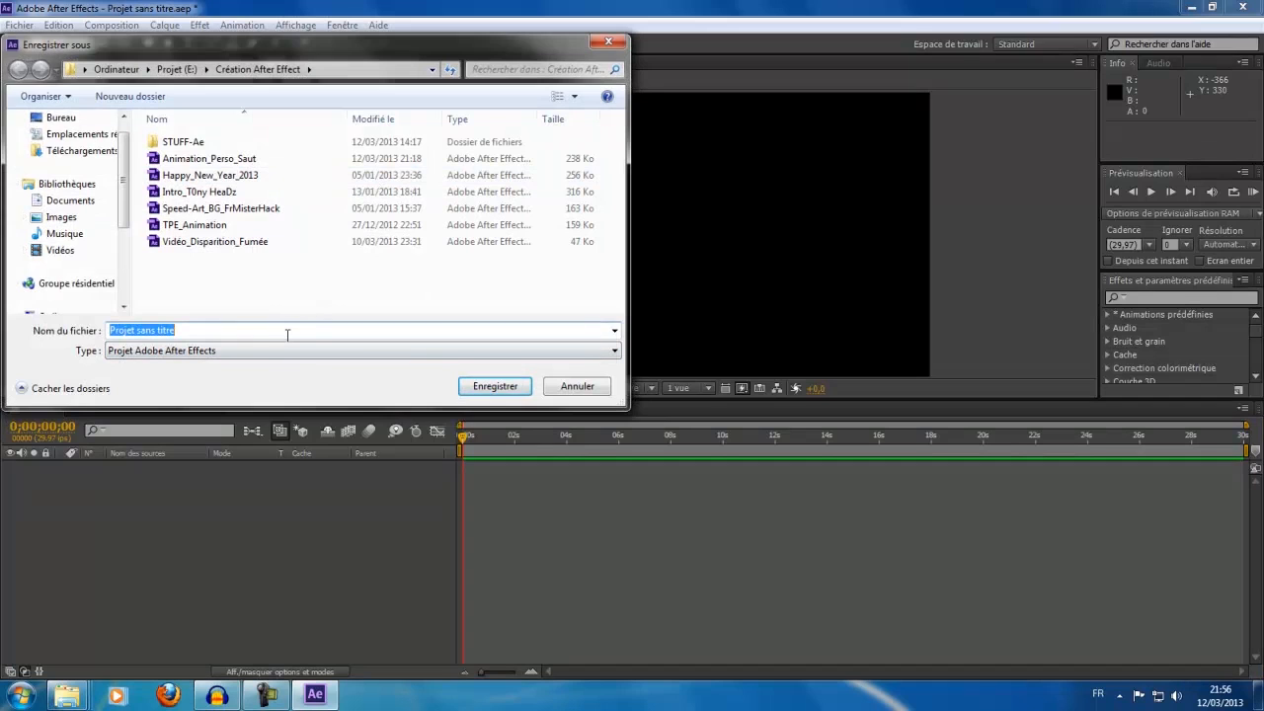
{"action": "left_click_drag", "start_coordinate": [126, 219], "coordinate": [123, 288]}
{"action": "left_click", "coordinate": [65, 234]}
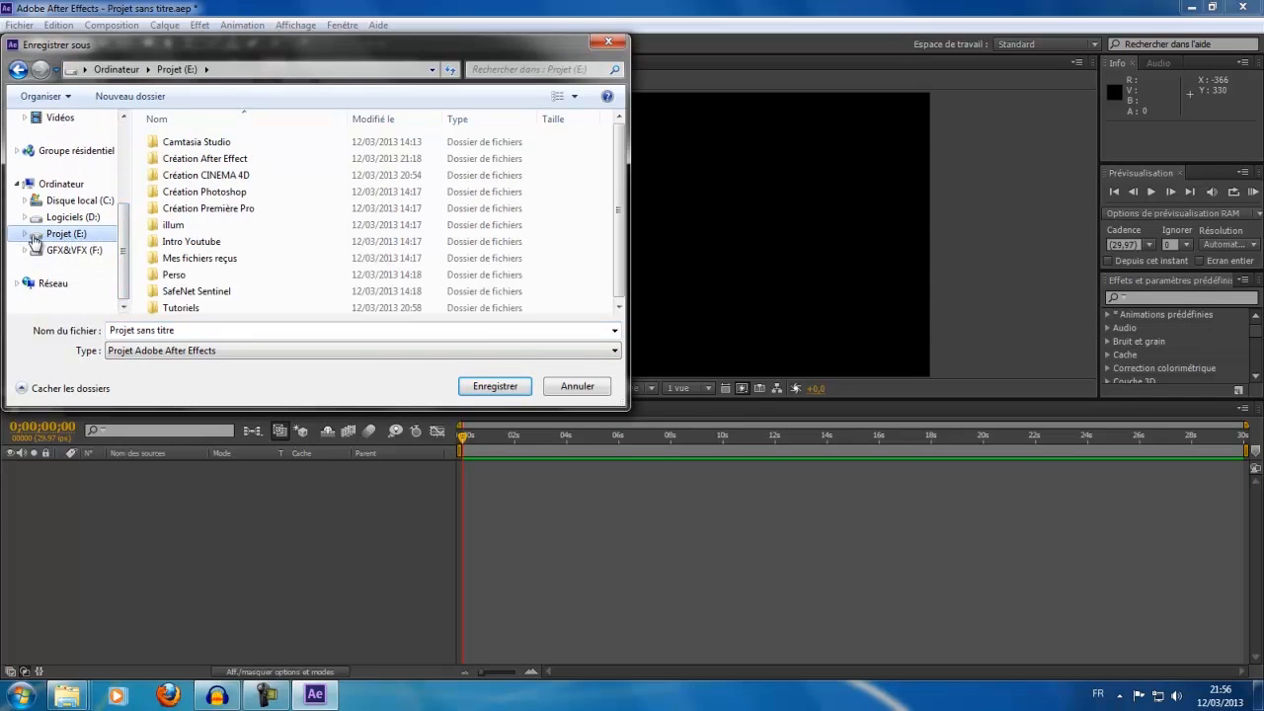
{"action": "double_click", "coordinate": [301, 307]}
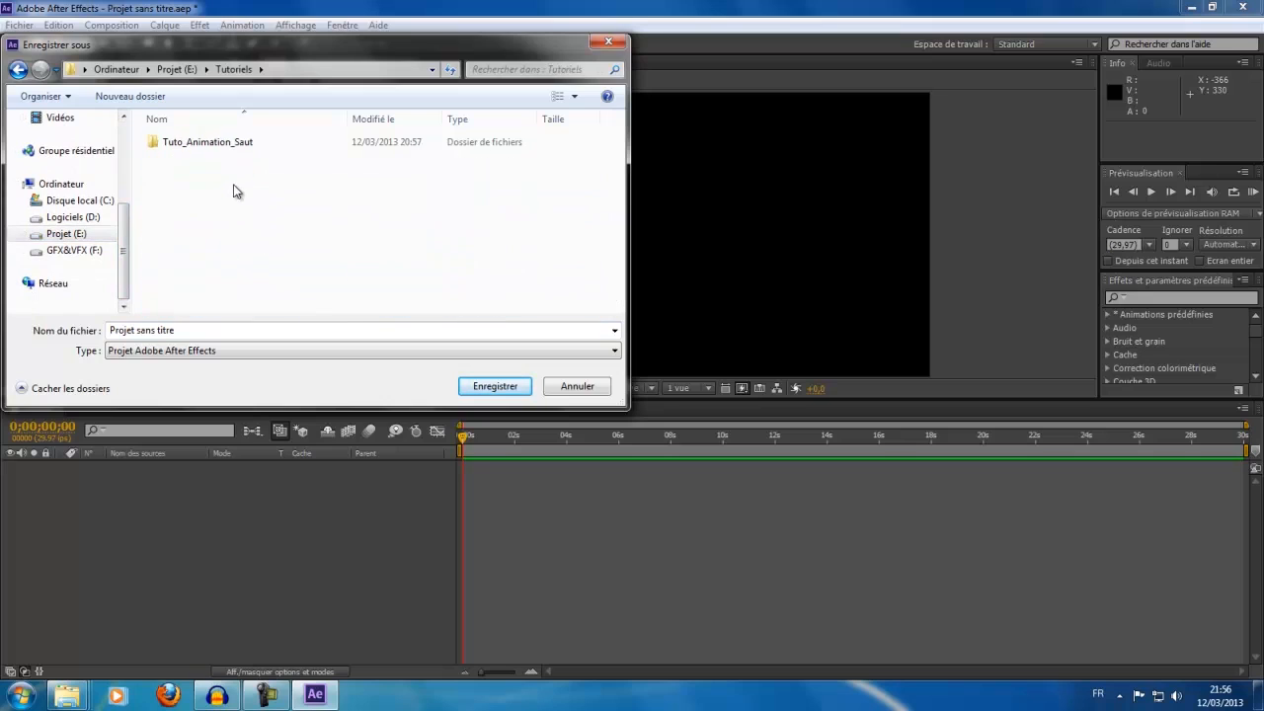
{"action": "double_click", "coordinate": [223, 143]}
Name the project file Tuto_Animation_saut and save it.
{"action": "triple_click", "coordinate": [254, 335]}
{"action": "key", "text": "BackSpace"}
{"action": "type", "text": "T"}
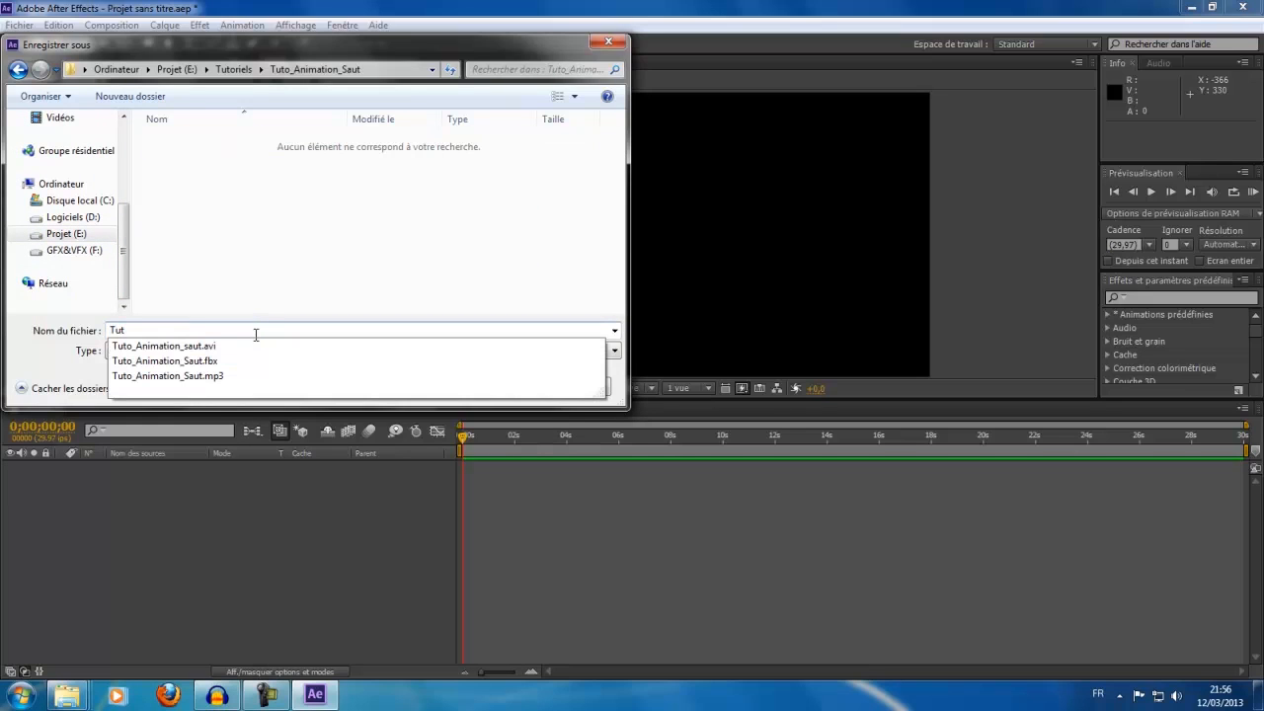
{"action": "type", "text": "ut"}
{"action": "key", "text": "Return"}
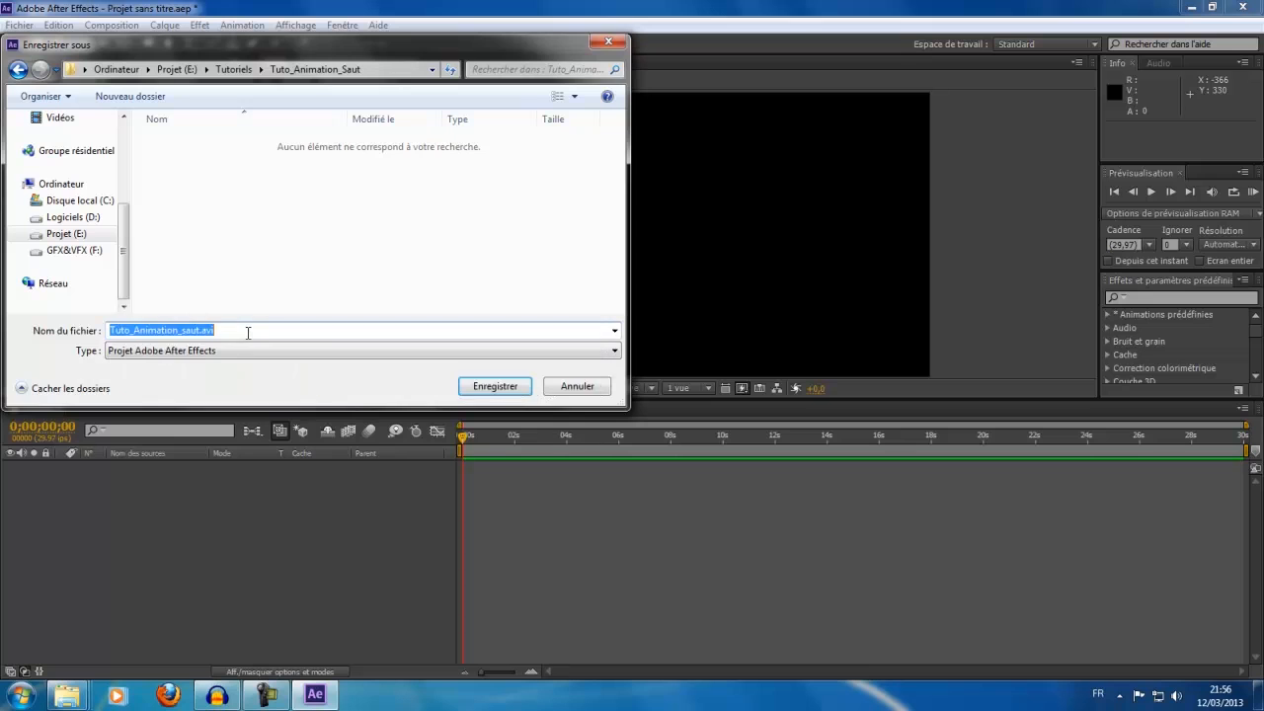
{"action": "key", "text": "BackSpace"}
{"action": "key", "text": "BackSpace"}
{"action": "key", "text": "BackSpace"}
{"action": "key", "text": "BackSpace"}
{"action": "key", "text": "Return"}
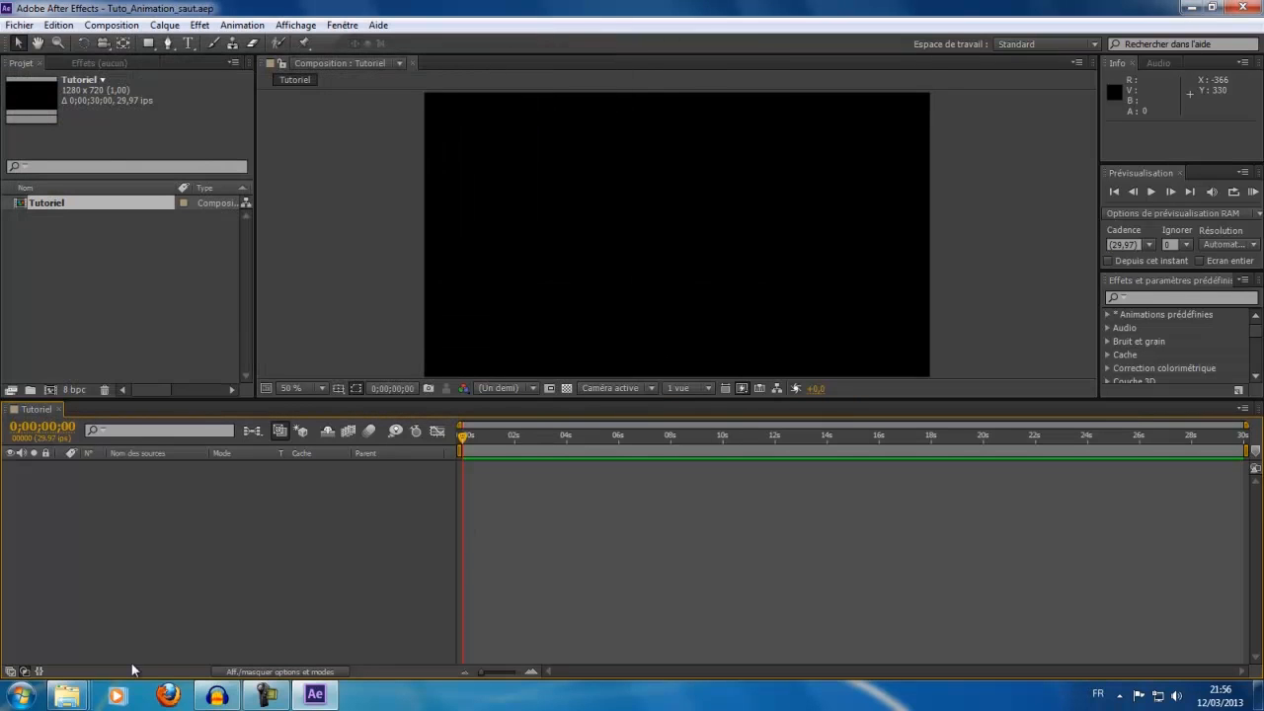
Import the Tuto_Animation_saut.avi clip from the Tuto_Animation_Saut folder and add it as a layer in the Tutoriel composition.
{"action": "mouse_move", "coordinate": [67, 694]}
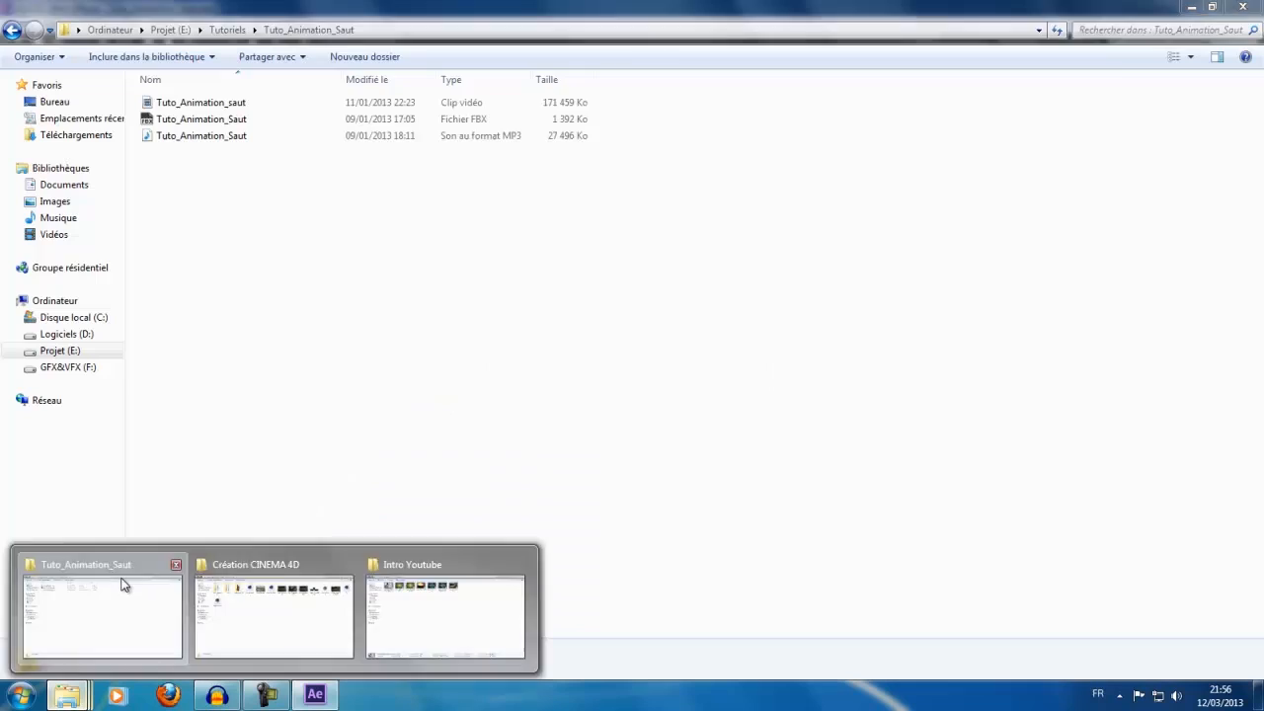
{"action": "left_click", "coordinate": [123, 585]}
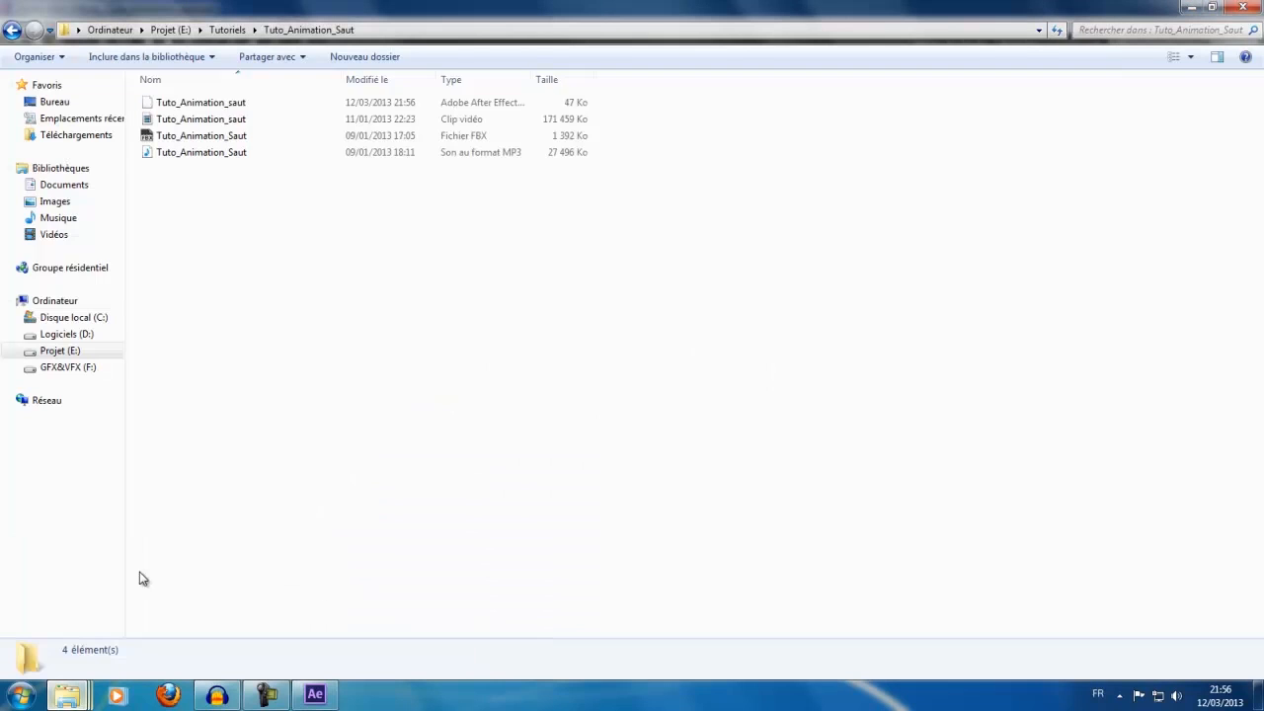
{"action": "left_click", "coordinate": [240, 120]}
{"action": "left_click_drag", "start_coordinate": [242, 122], "coordinate": [125, 325]}
{"action": "left_click_drag", "start_coordinate": [106, 207], "coordinate": [132, 495]}
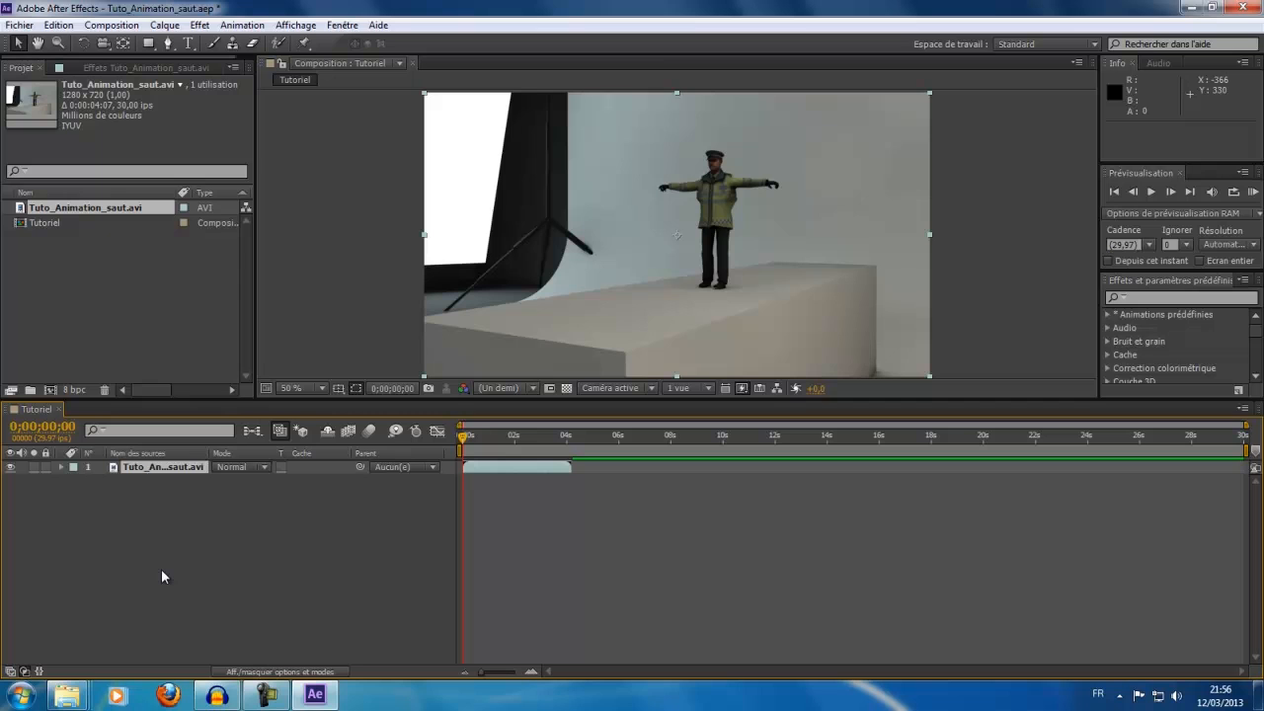
Run a RAM preview of the clip in the Tutoriel composition and stop playback.
{"action": "key", "text": "KP_0"}
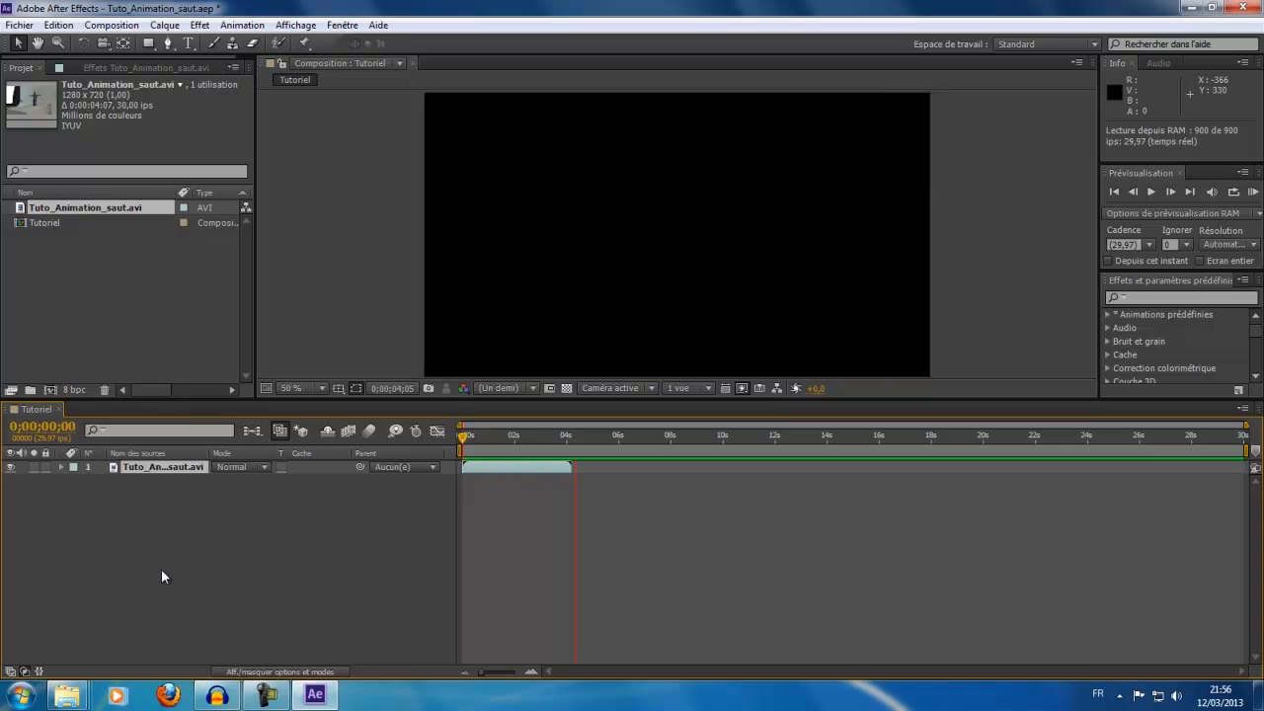
{"action": "key", "text": "space"}
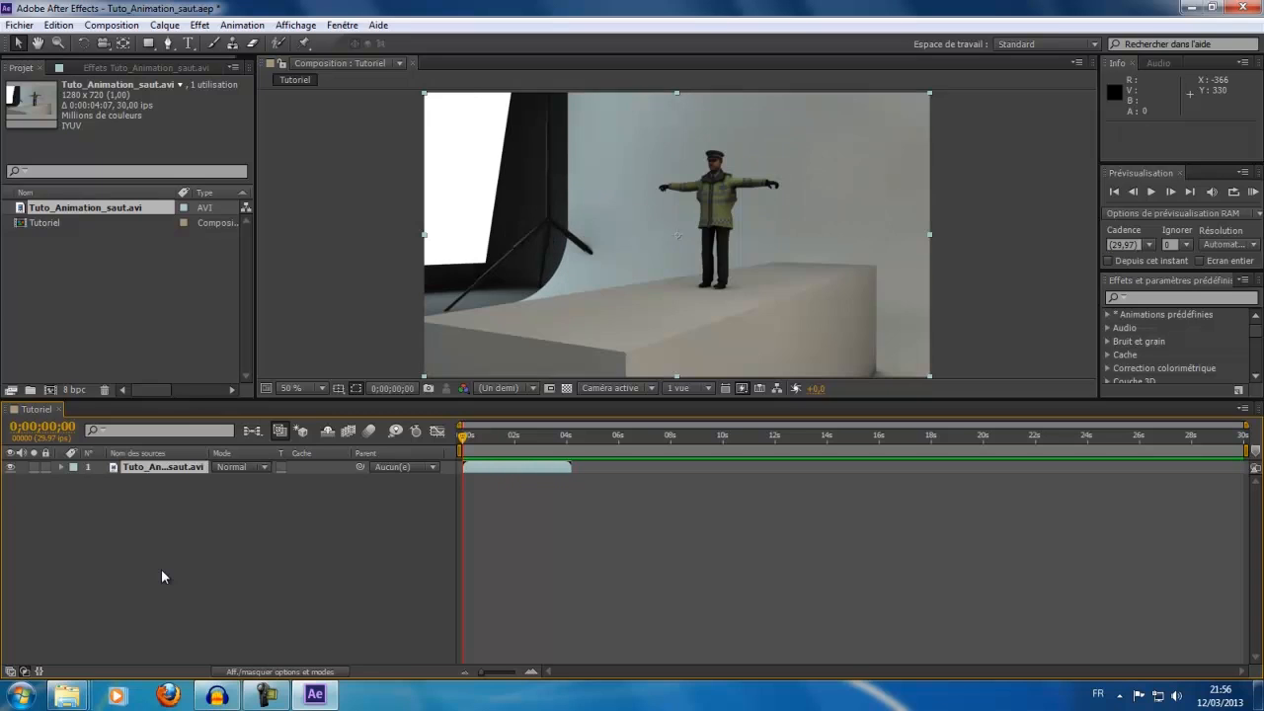
Add a new adjustment layer above the Tuto_Animation_saut.avi clip in the Tutoriel composition.
{"action": "left_click", "coordinate": [216, 578]}
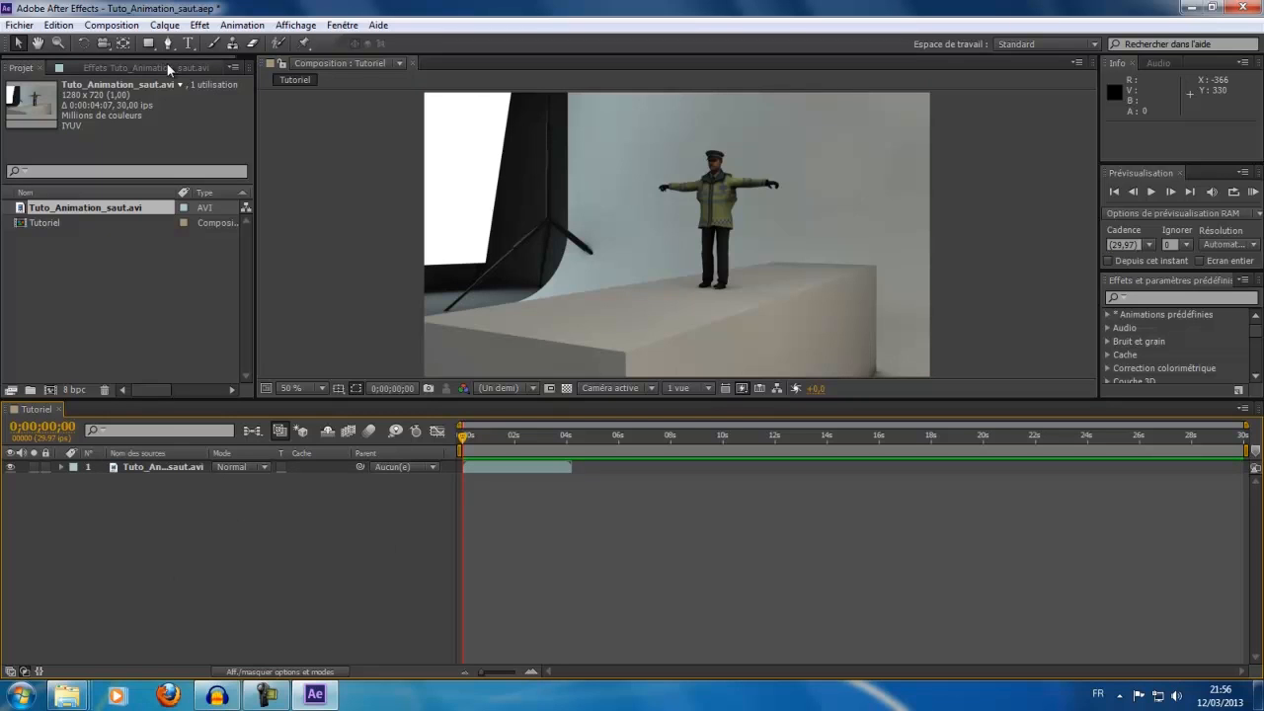
{"action": "left_click", "coordinate": [164, 25]}
{"action": "mouse_move", "coordinate": [197, 44]}
{"action": "left_click", "coordinate": [558, 147]}
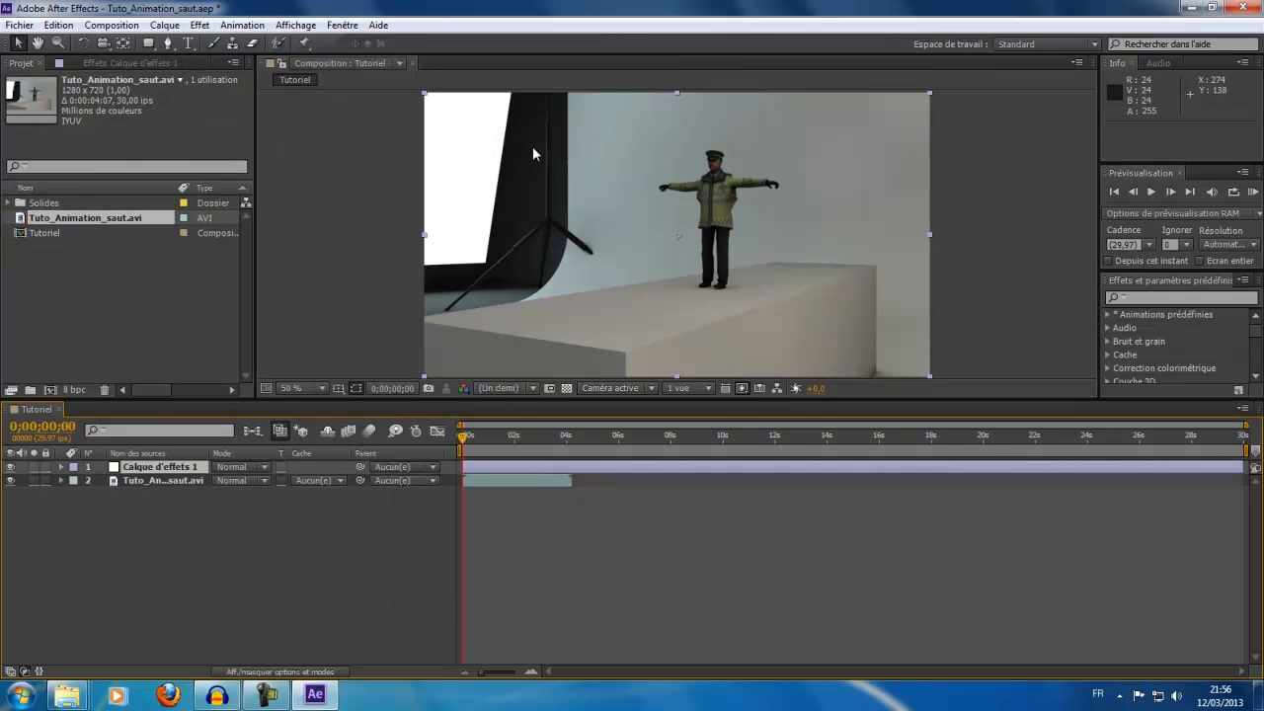
Apply the Magic Bullet Looks effect to the adjustment layer and open its look editor.
{"action": "left_click", "coordinate": [183, 470]}
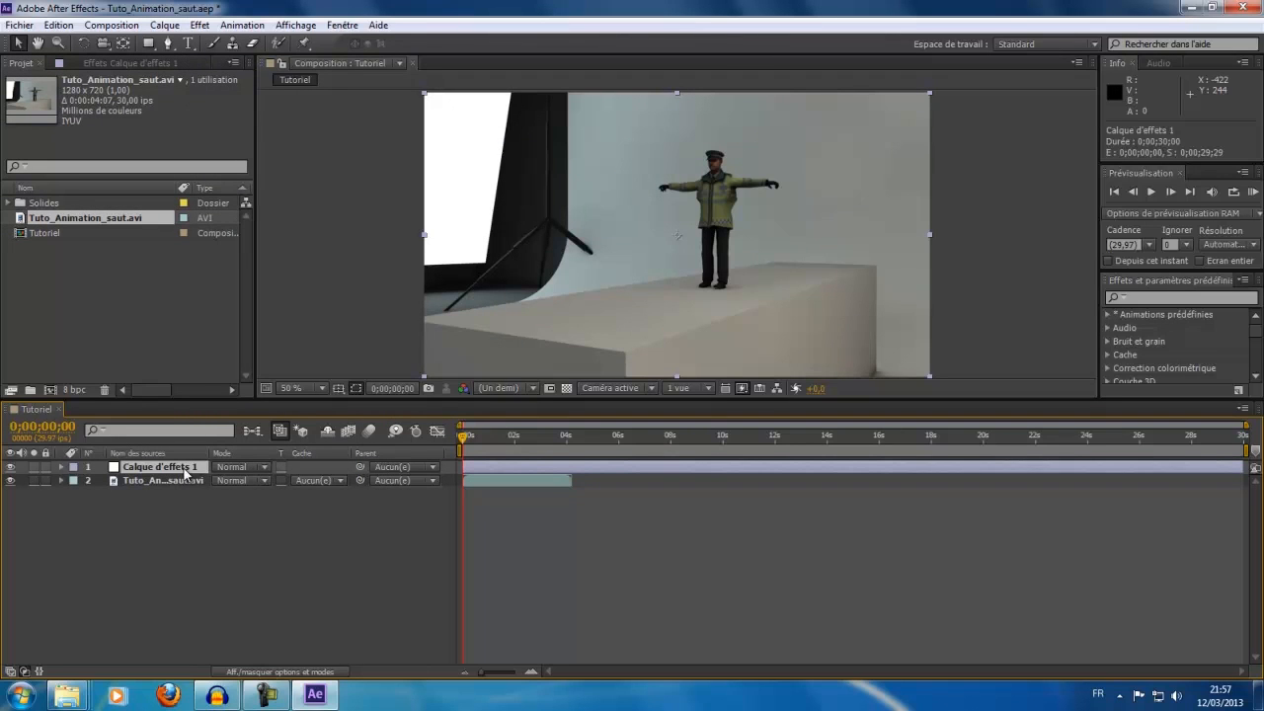
{"action": "left_click", "coordinate": [164, 66]}
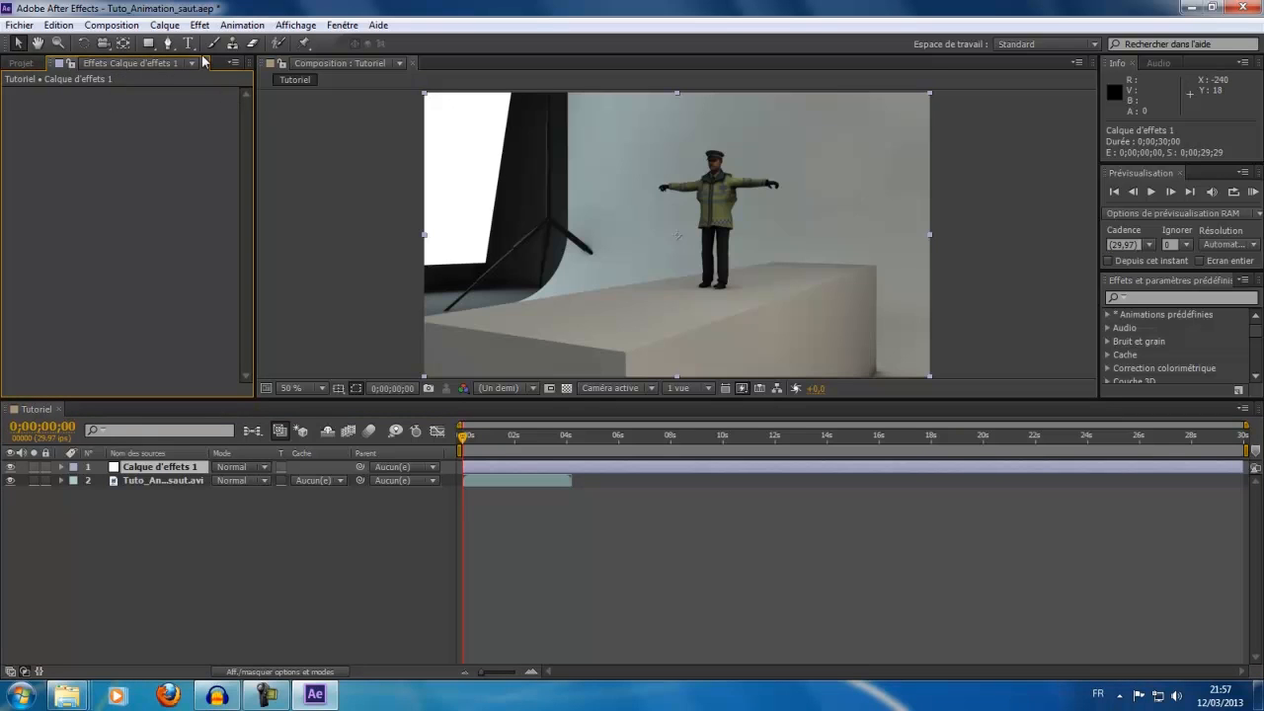
{"action": "left_click", "coordinate": [199, 25]}
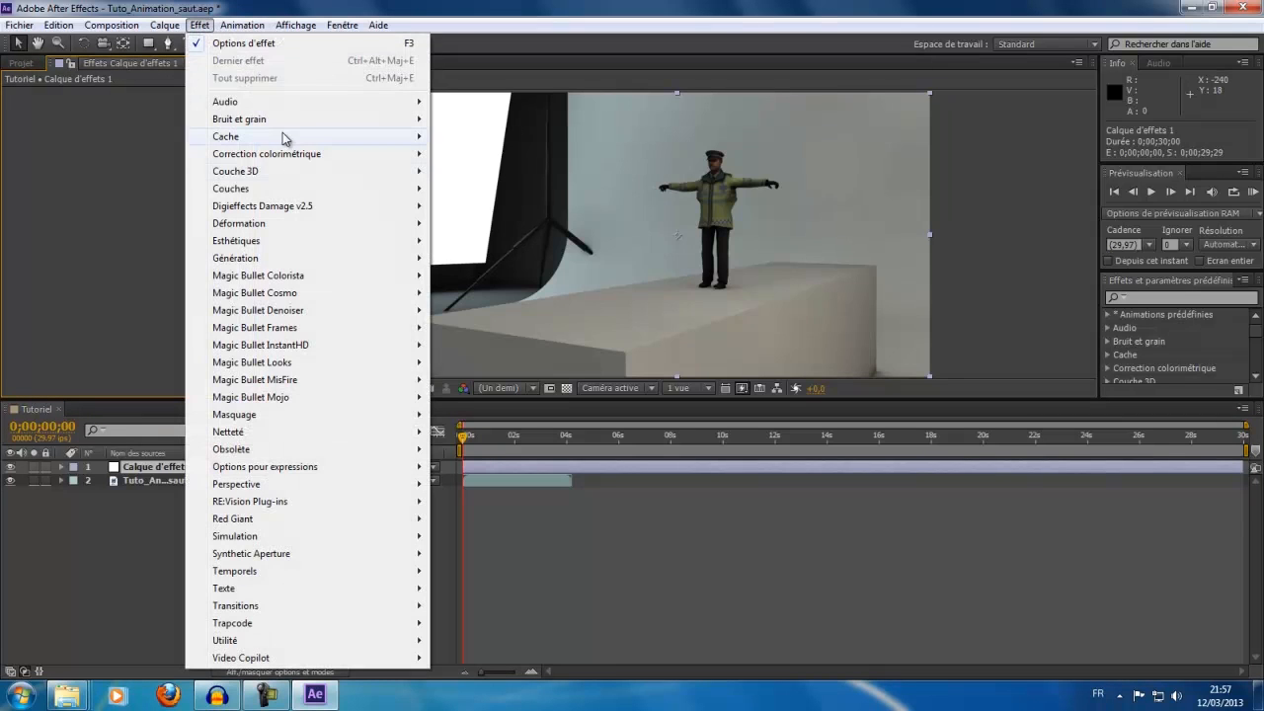
{"action": "mouse_move", "coordinate": [365, 362]}
{"action": "left_click", "coordinate": [444, 364]}
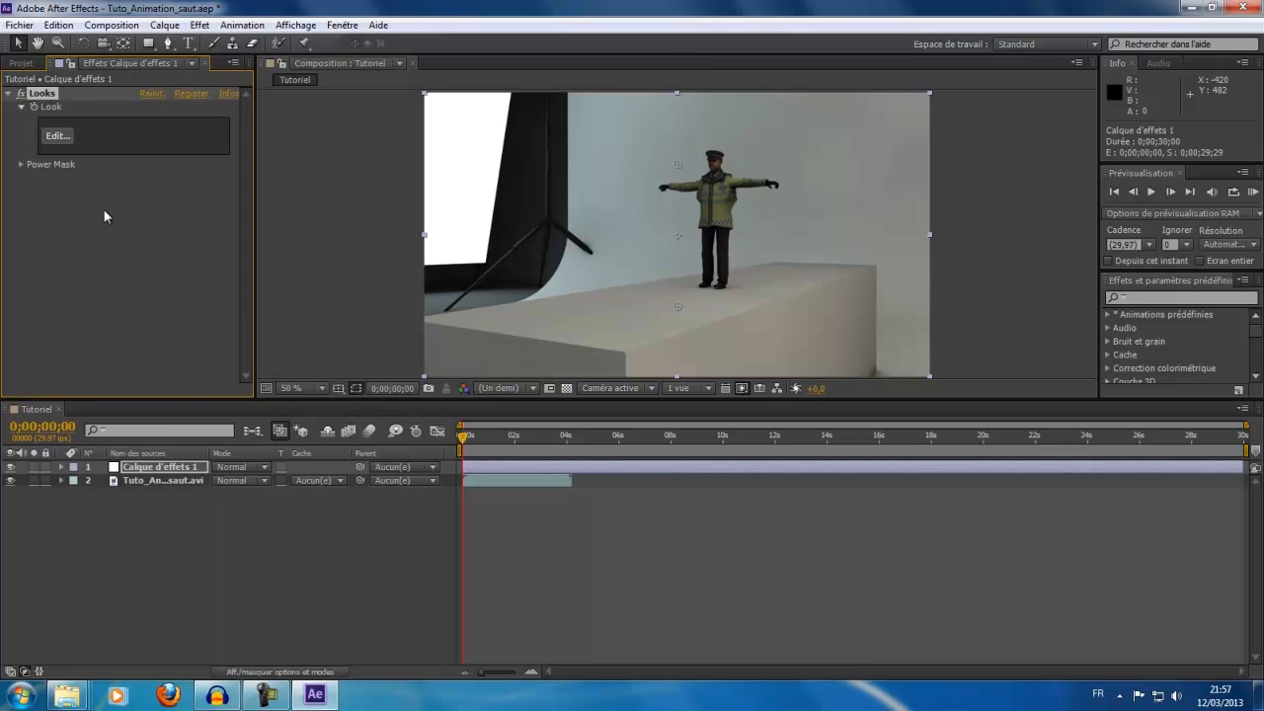
{"action": "left_click", "coordinate": [57, 136]}
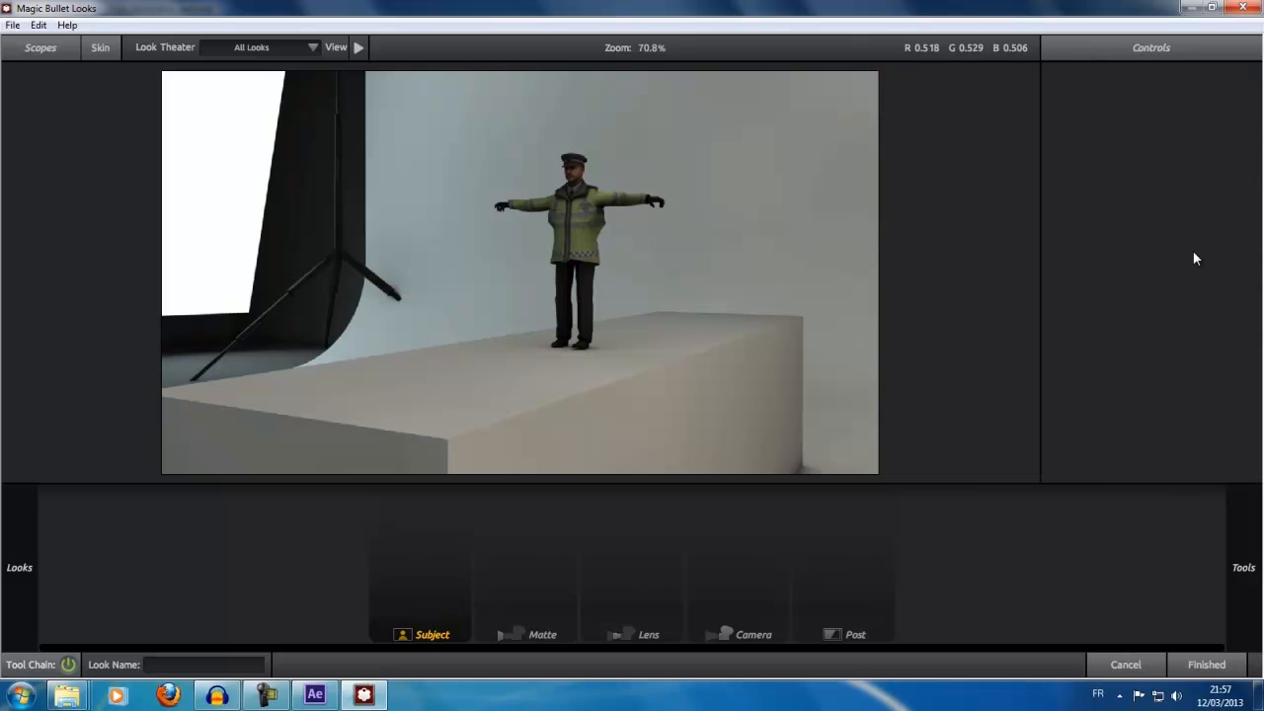
Look through the available tools in the Subject, Matte, Lens, Camera and Post categories.
{"action": "mouse_move", "coordinate": [1261, 259]}
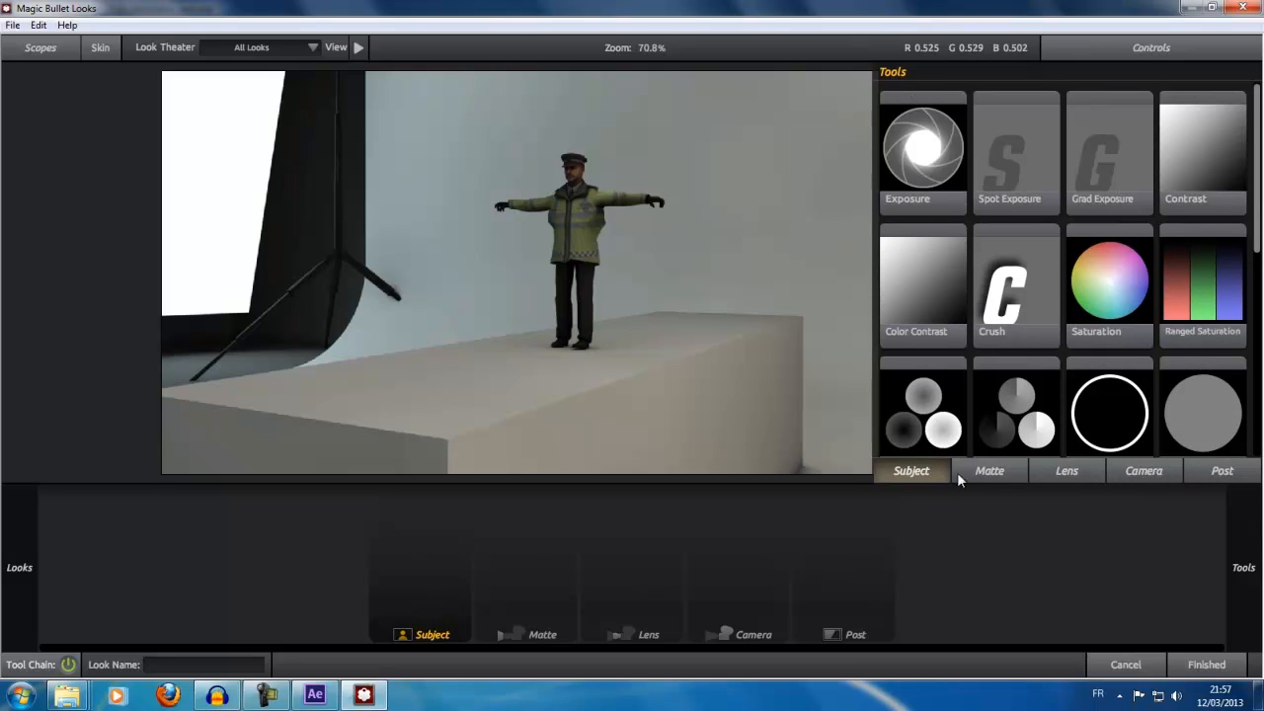
{"action": "left_click", "coordinate": [984, 474]}
{"action": "left_click", "coordinate": [1083, 475]}
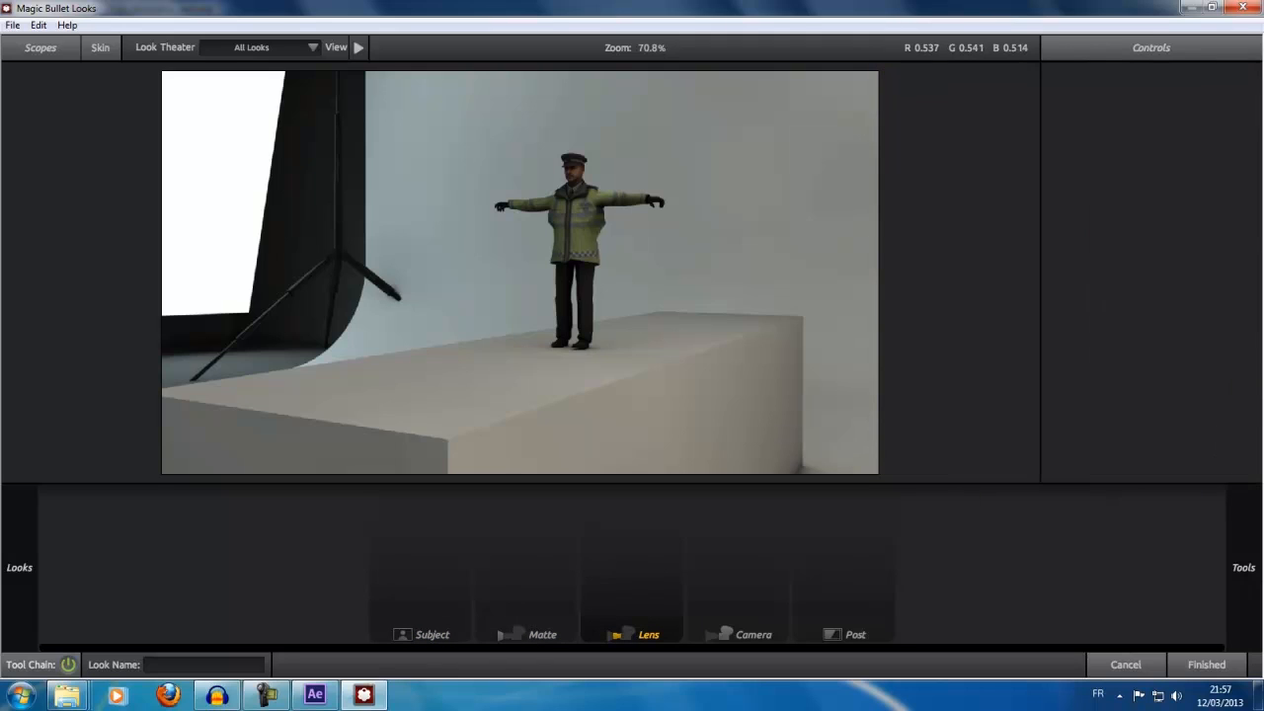
{"action": "mouse_move", "coordinate": [1257, 314]}
{"action": "left_click", "coordinate": [1161, 468]}
{"action": "left_click", "coordinate": [1185, 468]}
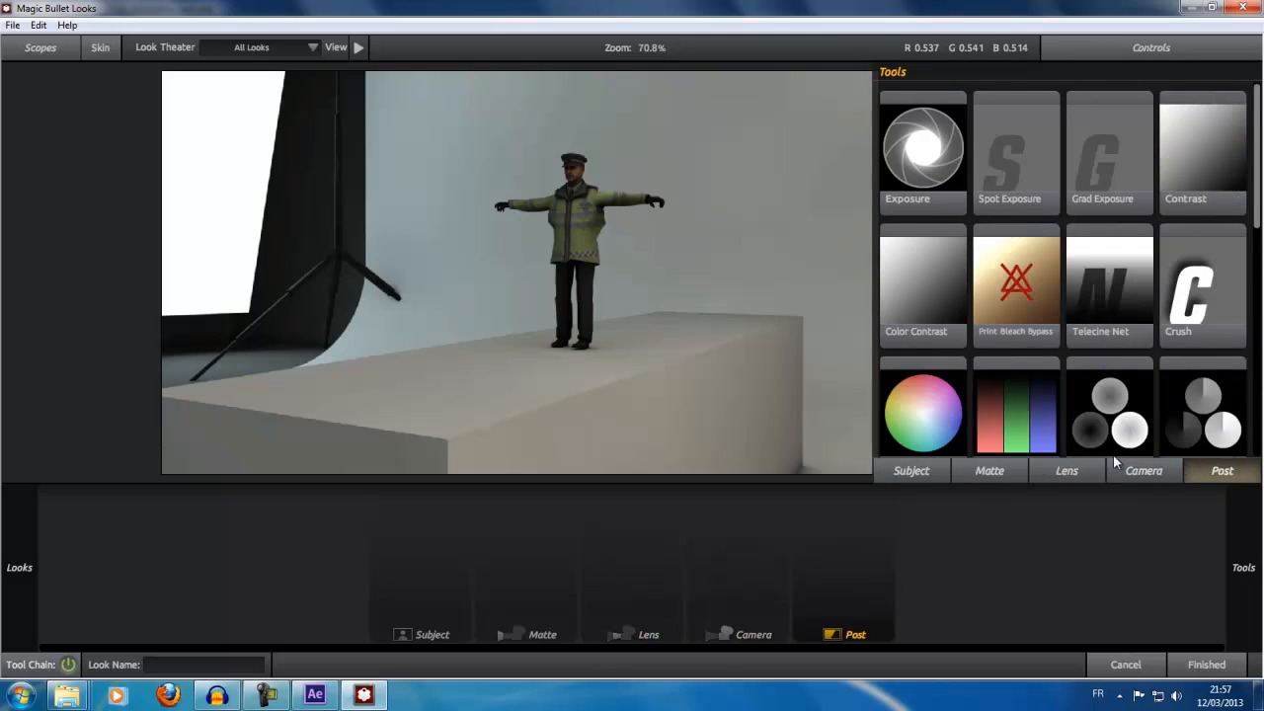
{"action": "left_click", "coordinate": [1001, 473]}
{"action": "left_click", "coordinate": [912, 471]}
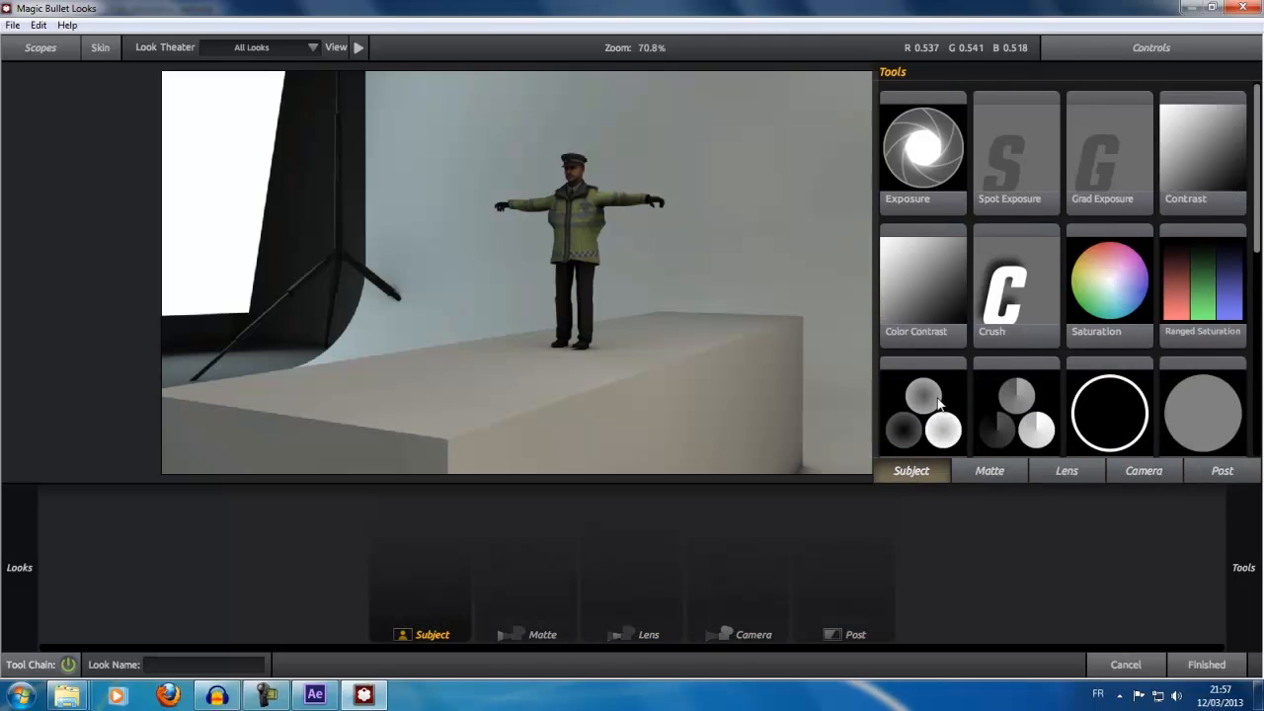
Choose the ART_TEAMTAGE look from the ULTIMATE CC PACK presets and apply it to the adjustment layer.
{"action": "mouse_move", "coordinate": [3, 314]}
{"action": "mouse_move", "coordinate": [2, 254]}
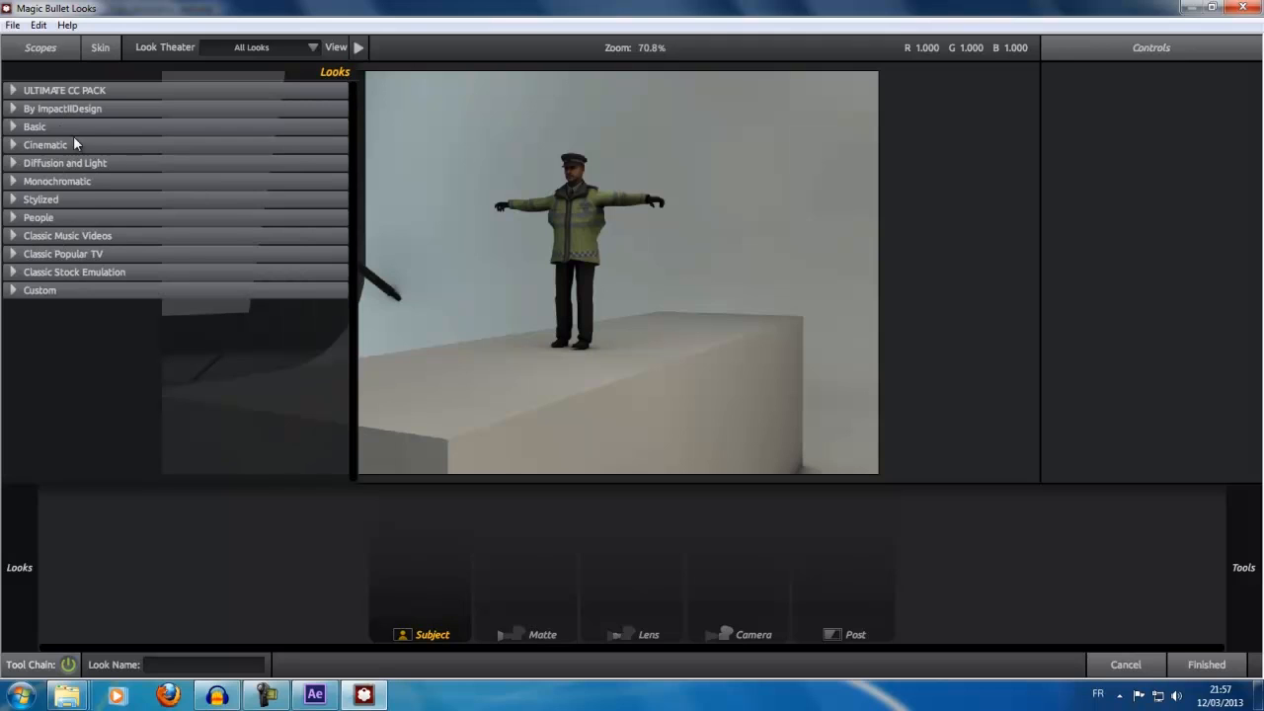
{"action": "left_click", "coordinate": [11, 91]}
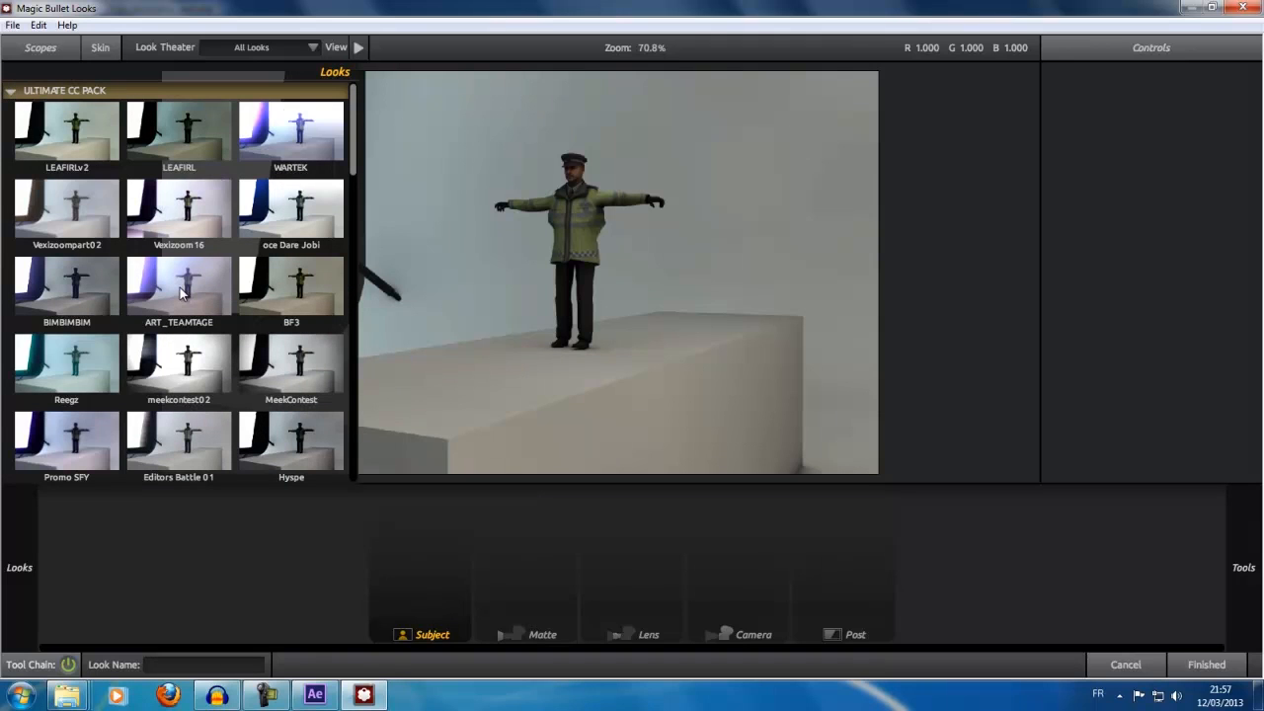
{"action": "left_click", "coordinate": [8, 94]}
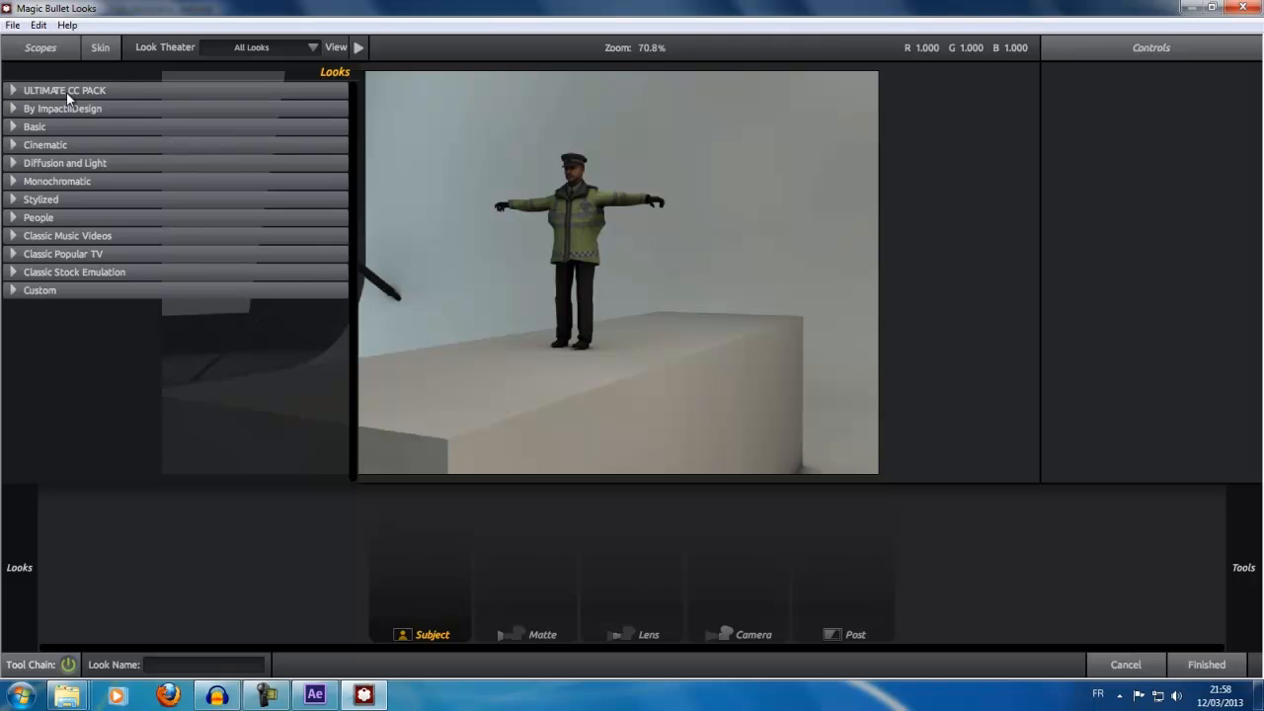
{"action": "left_click", "coordinate": [15, 94]}
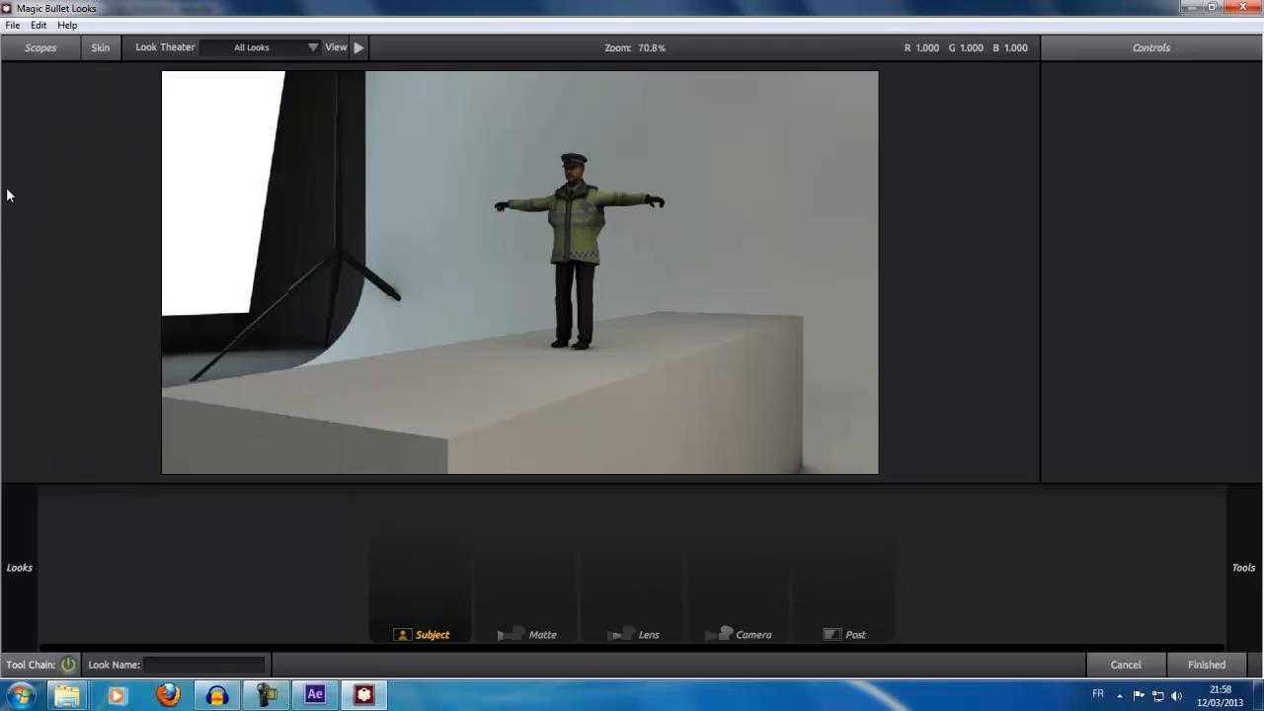
{"action": "mouse_move", "coordinate": [105, 166]}
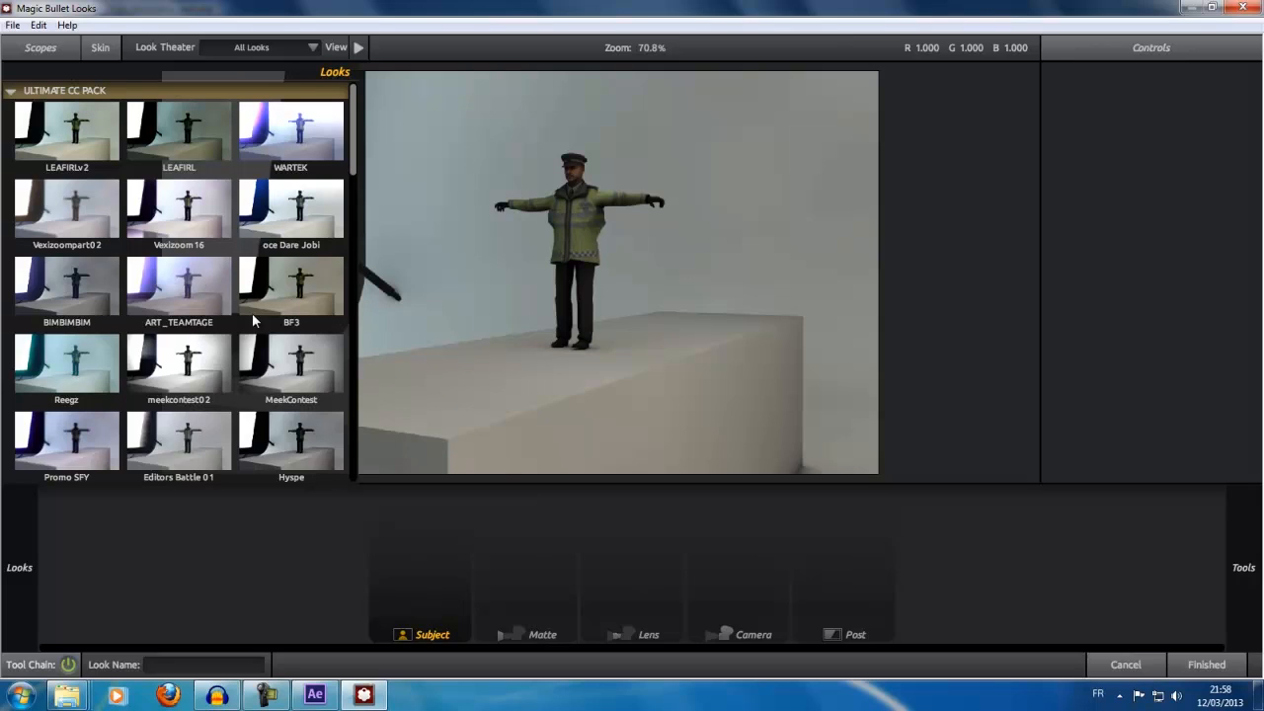
{"action": "left_click", "coordinate": [206, 291]}
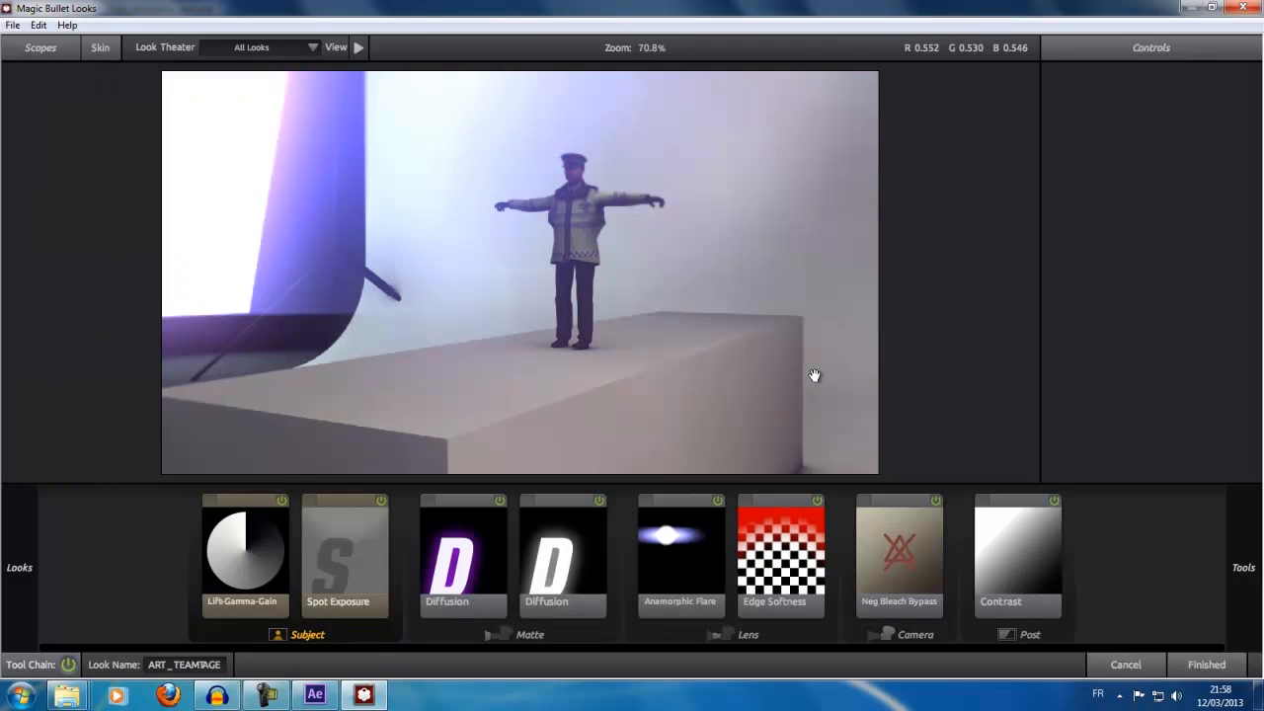
{"action": "left_click", "coordinate": [1204, 664]}
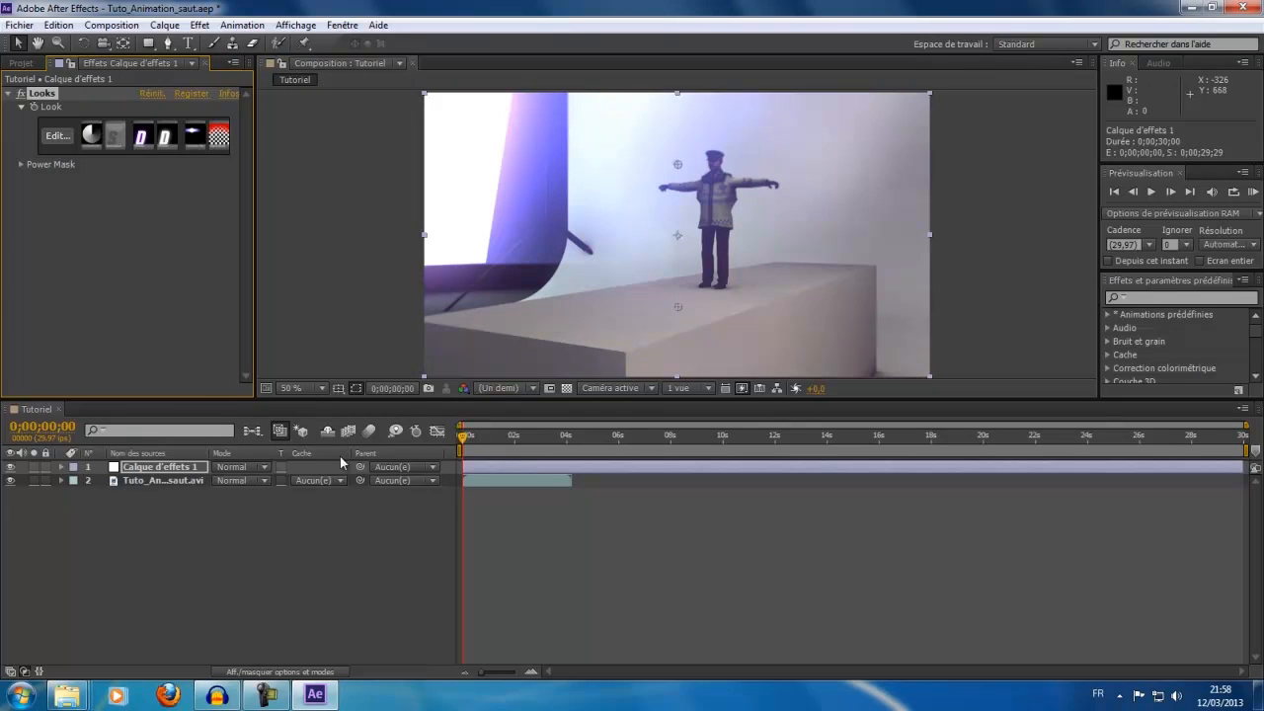
Set the adjustment layer's opacity to 65% and run a RAM preview of the graded composition.
{"action": "left_click", "coordinate": [61, 469]}
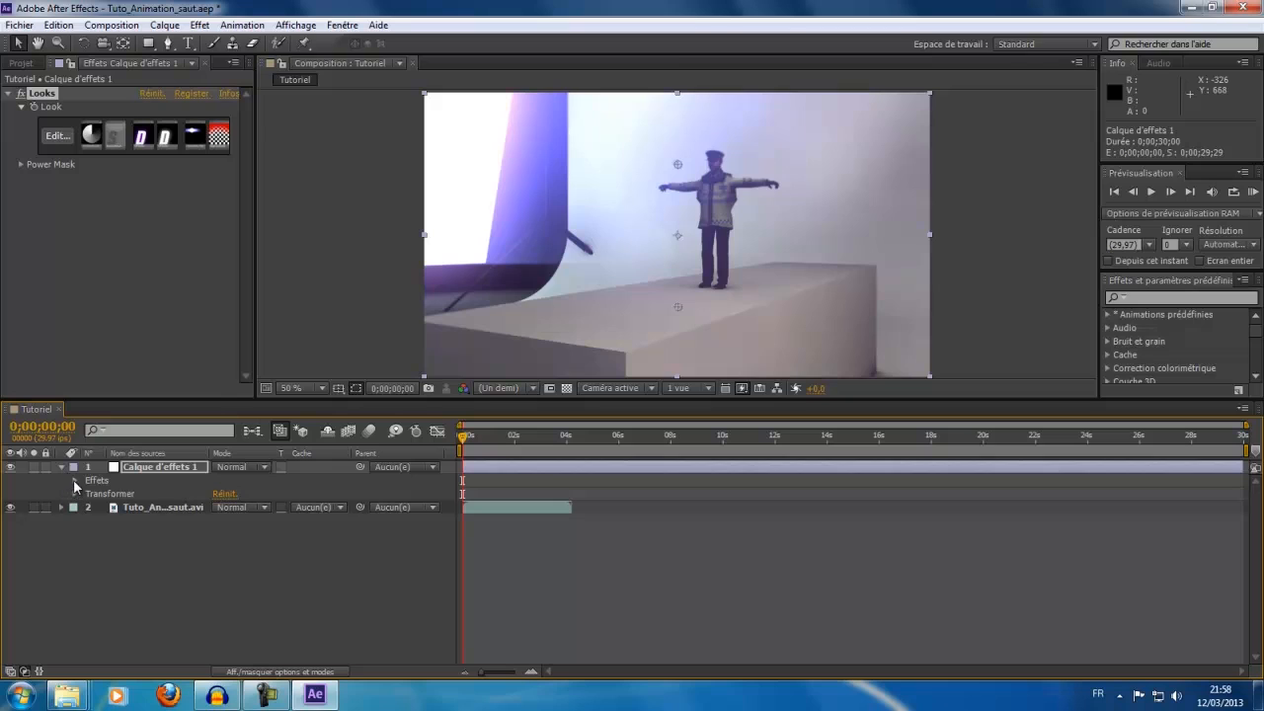
{"action": "left_click", "coordinate": [75, 481]}
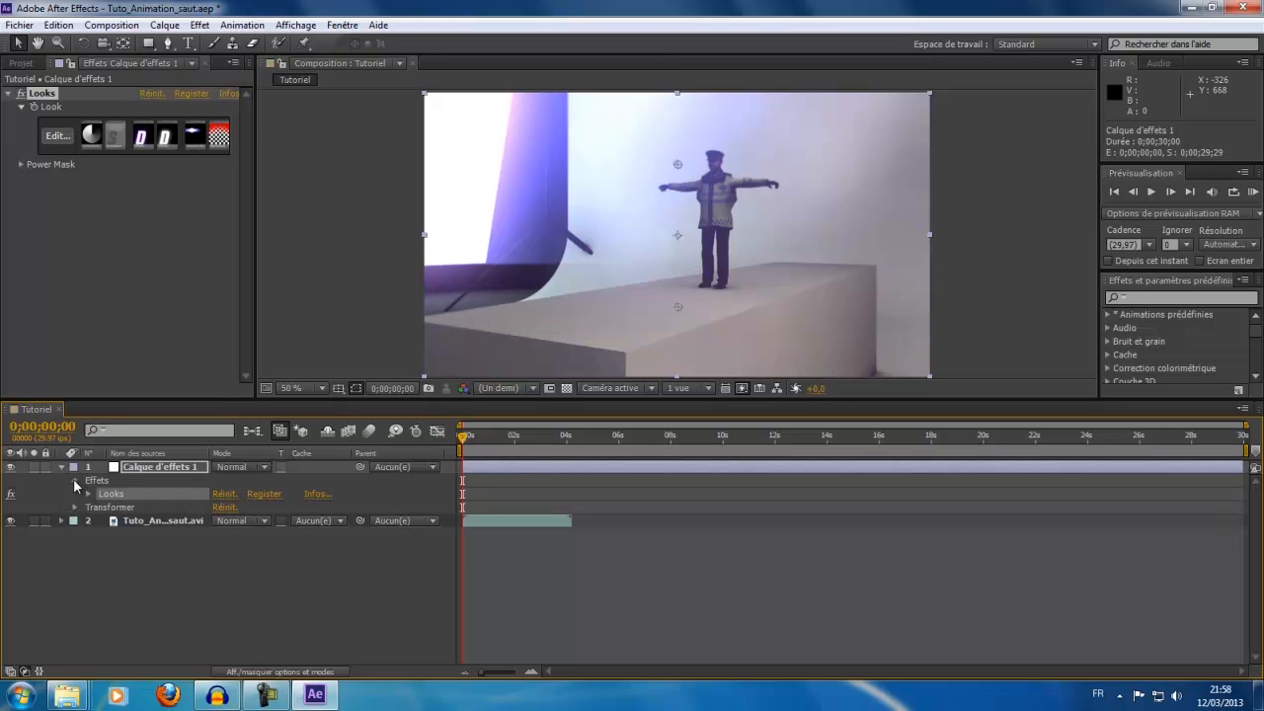
{"action": "left_click", "coordinate": [75, 481]}
{"action": "left_click", "coordinate": [75, 494]}
{"action": "left_click", "coordinate": [221, 561]}
{"action": "type", "text": "65"}
{"action": "key", "text": "Return"}
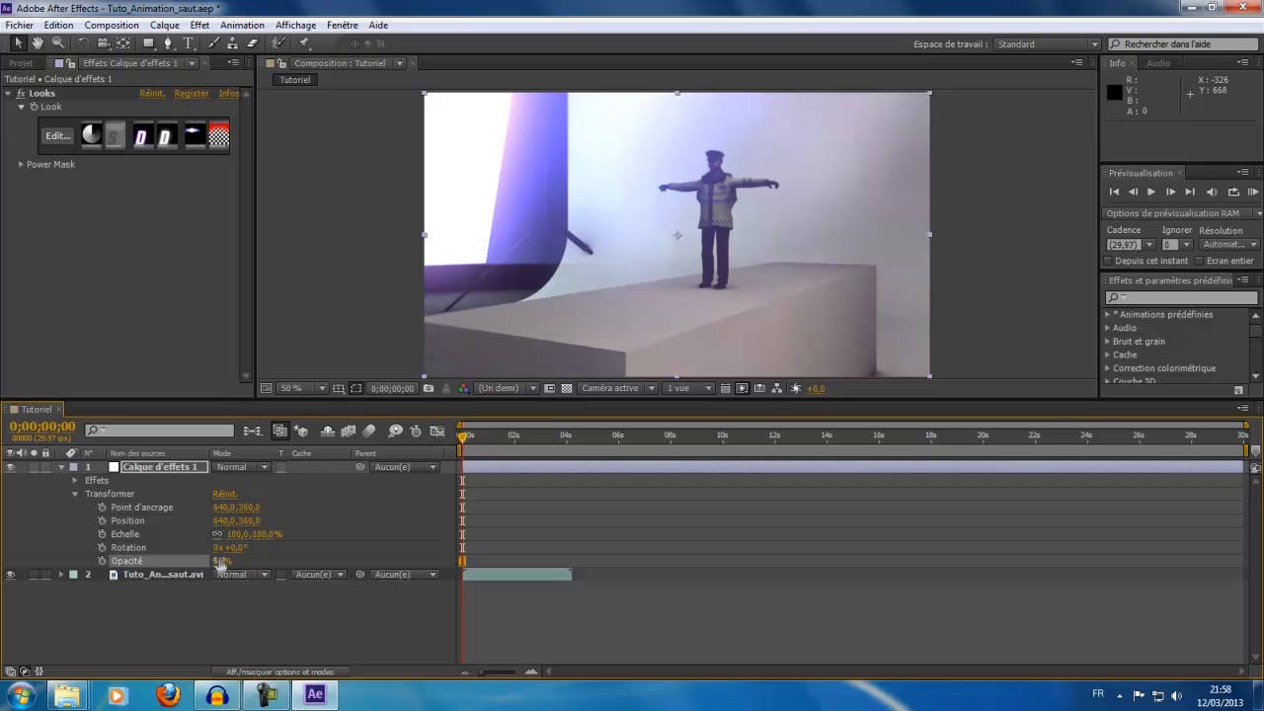
{"action": "left_click", "coordinate": [73, 492]}
{"action": "key", "text": "KP_0"}
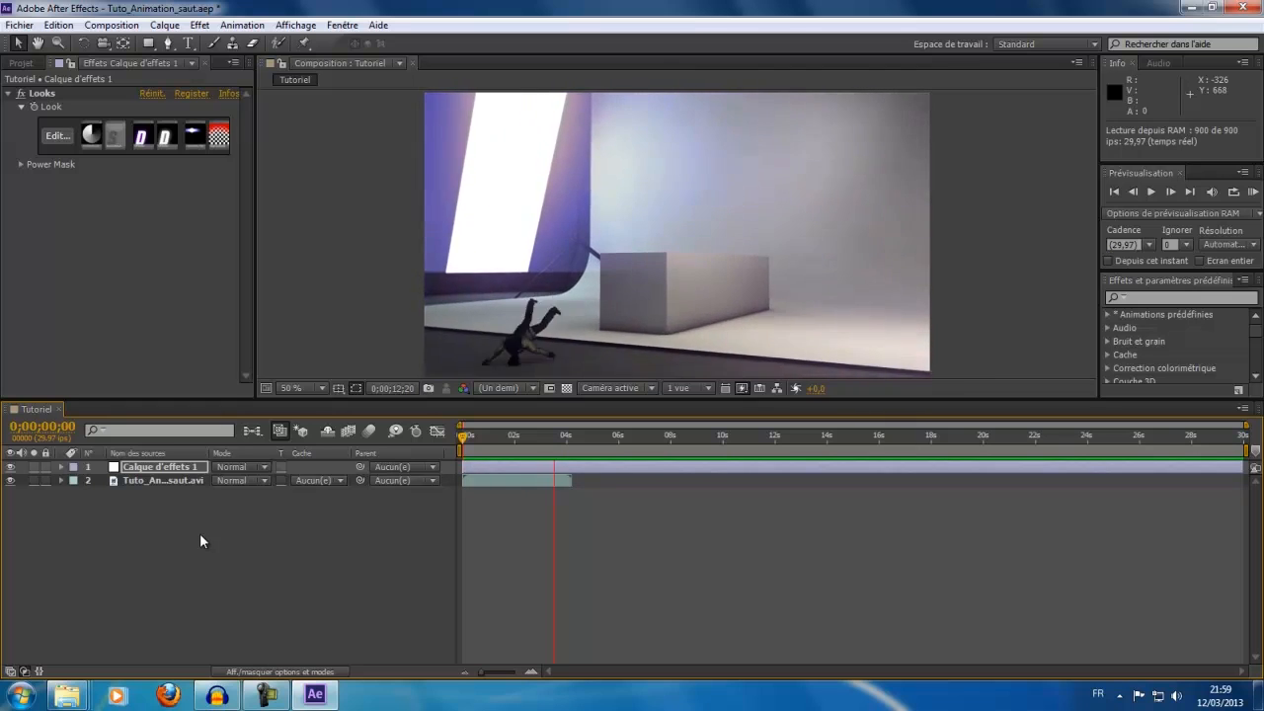
{"action": "key", "text": "space"}
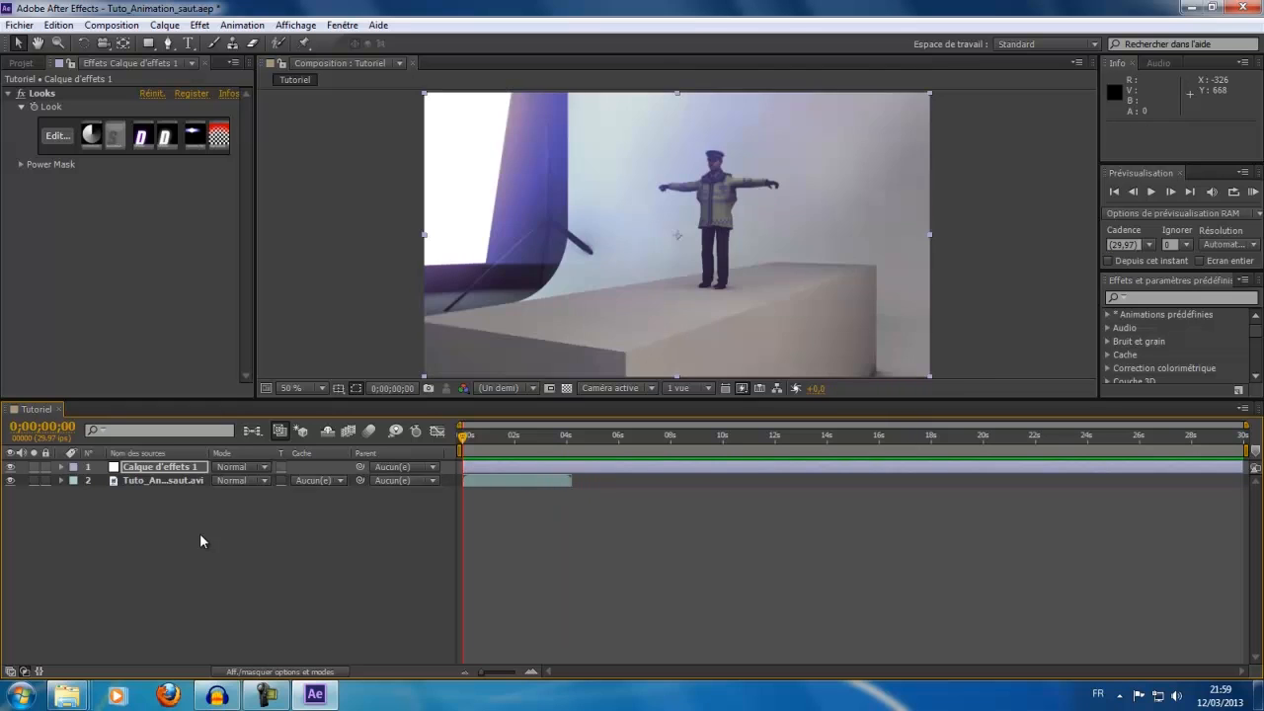
Switch the adjustment layer's Looks preset to WARTEK and run a RAM preview of the composition.
{"action": "left_click", "coordinate": [57, 135]}
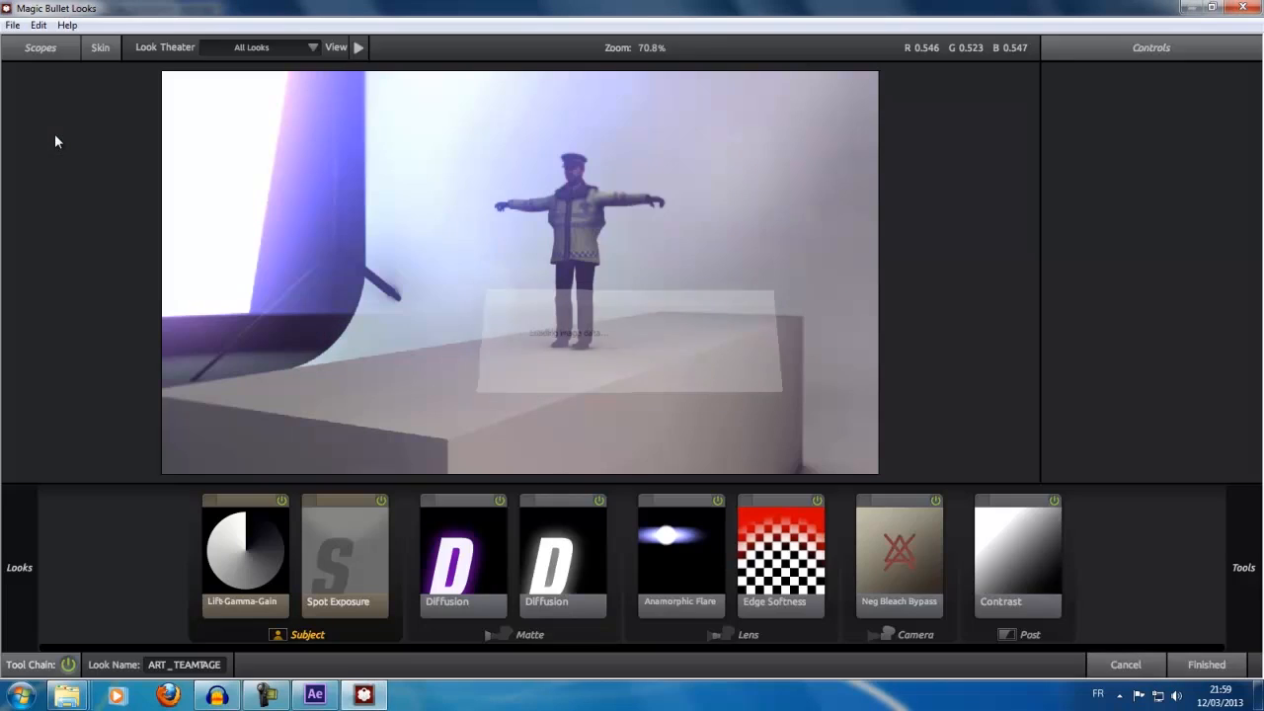
{"action": "mouse_move", "coordinate": [2, 205]}
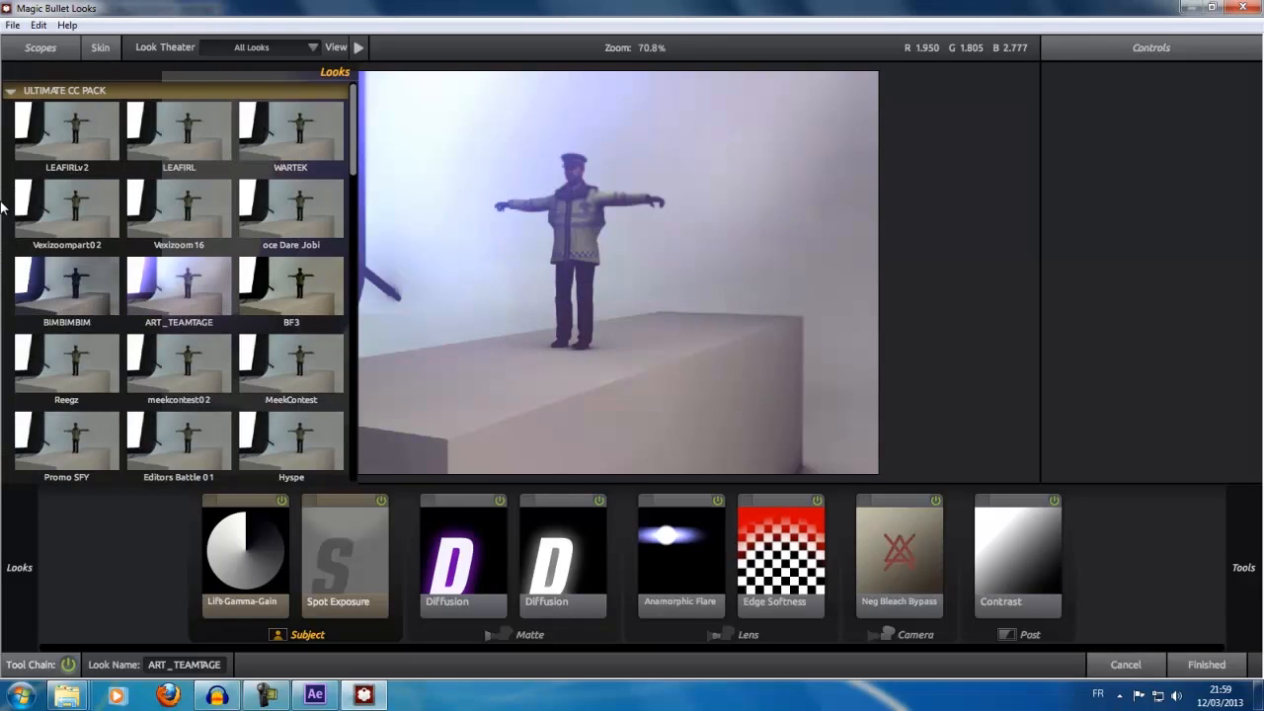
{"action": "left_click", "coordinate": [310, 148]}
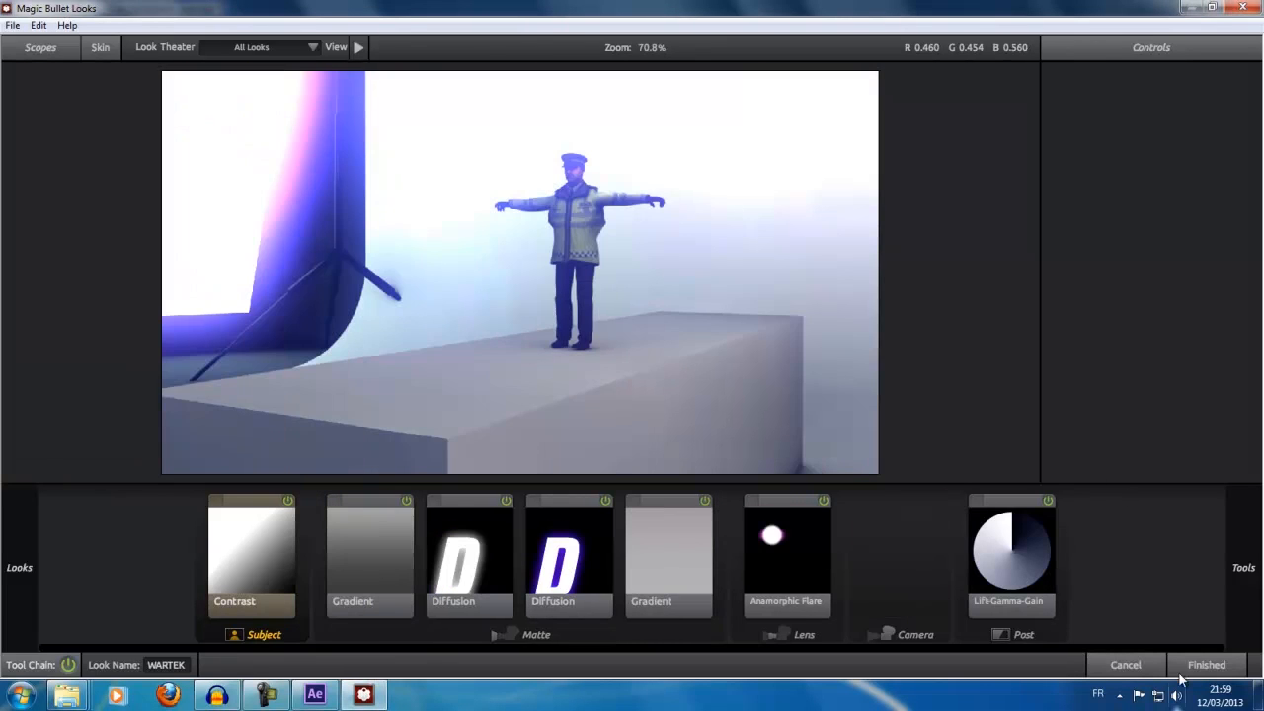
{"action": "left_click", "coordinate": [1196, 669]}
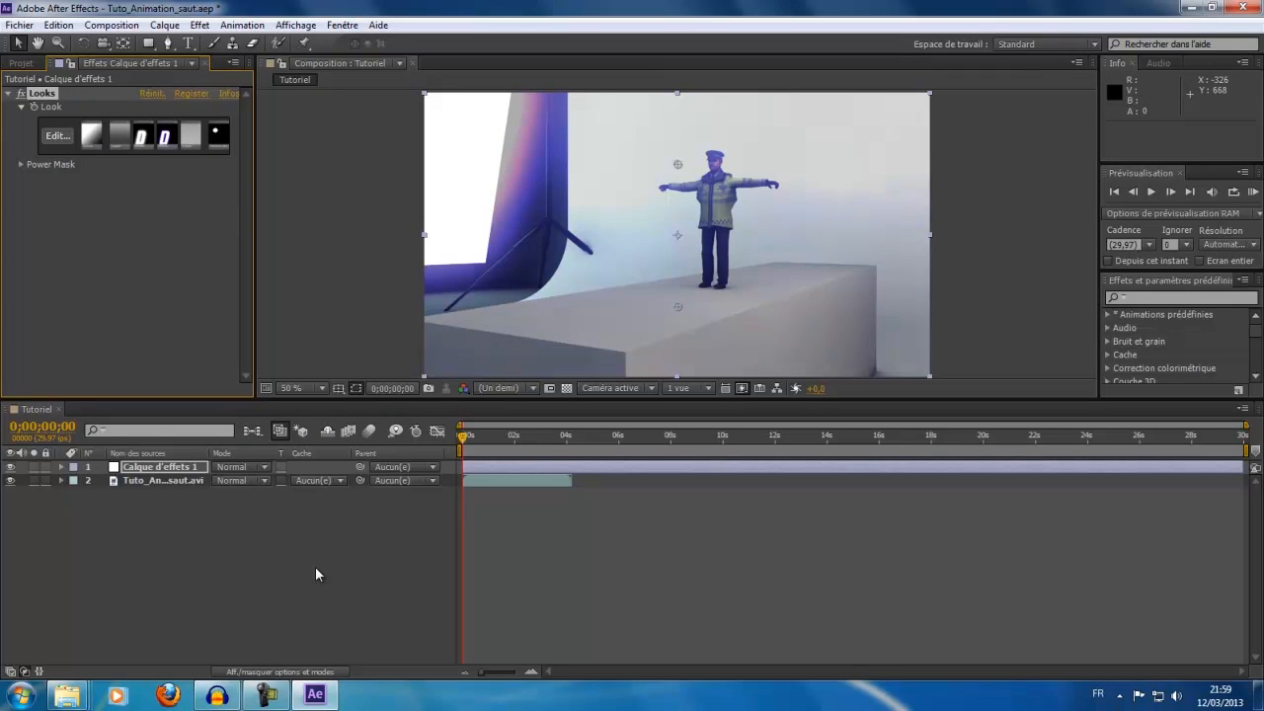
{"action": "key", "text": "KP_0"}
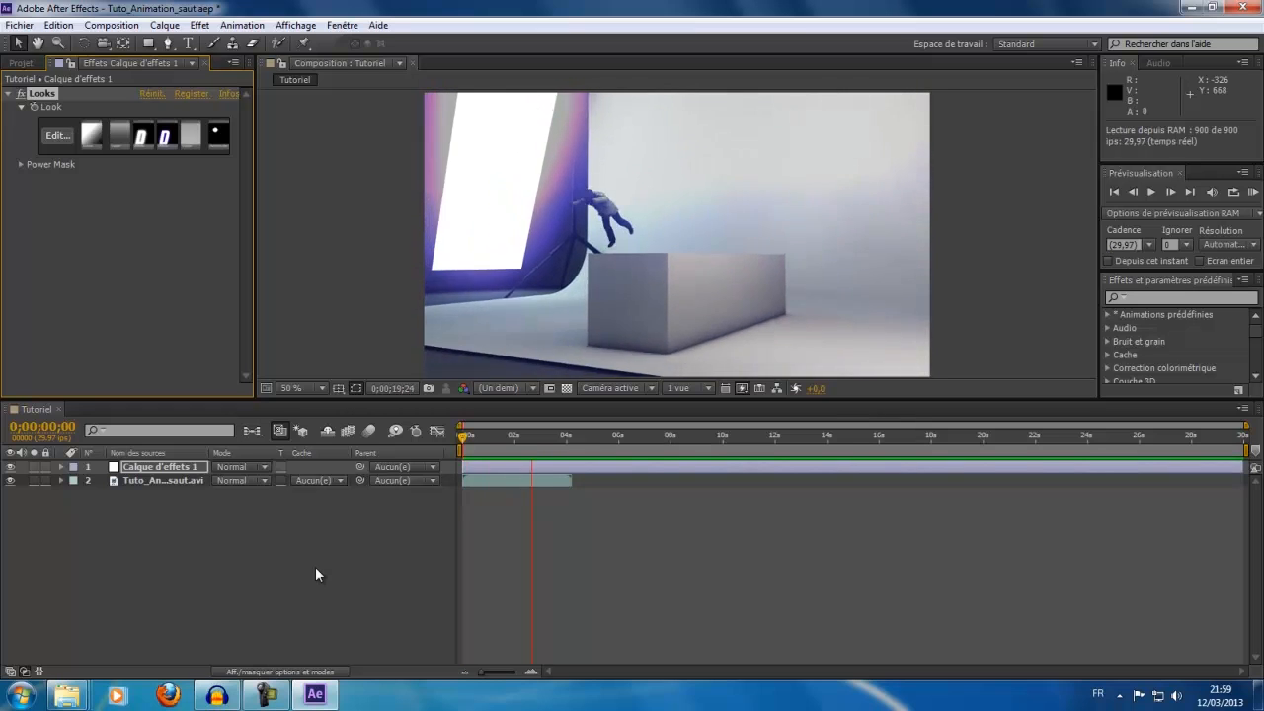
{"action": "key", "text": "space"}
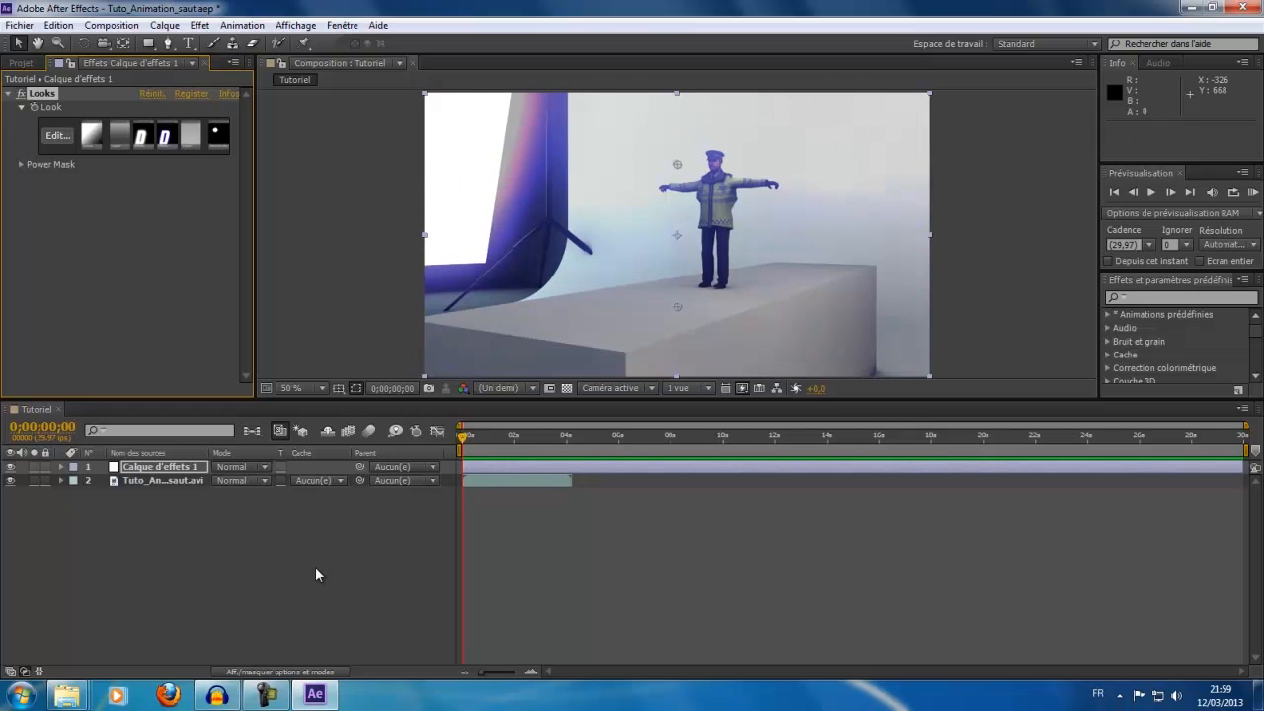
Try the Mumzy look from the ULTIMATE CC PACK on the adjustment layer and run a RAM preview.
{"action": "left_click", "coordinate": [59, 136]}
{"action": "mouse_move", "coordinate": [73, 175]}
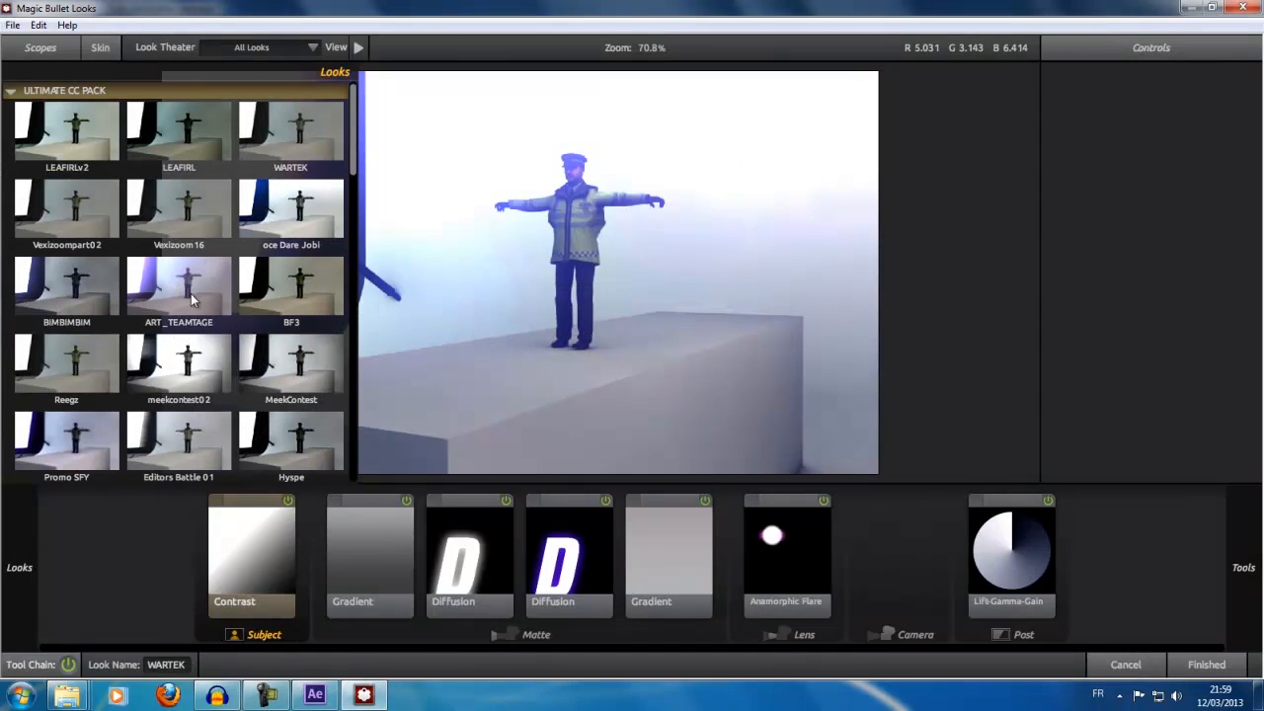
{"action": "scroll", "coordinate": [239, 343], "scroll_direction": "down", "scroll_amount": 1}
{"action": "scroll", "coordinate": [238, 342], "scroll_direction": "down", "scroll_amount": 5}
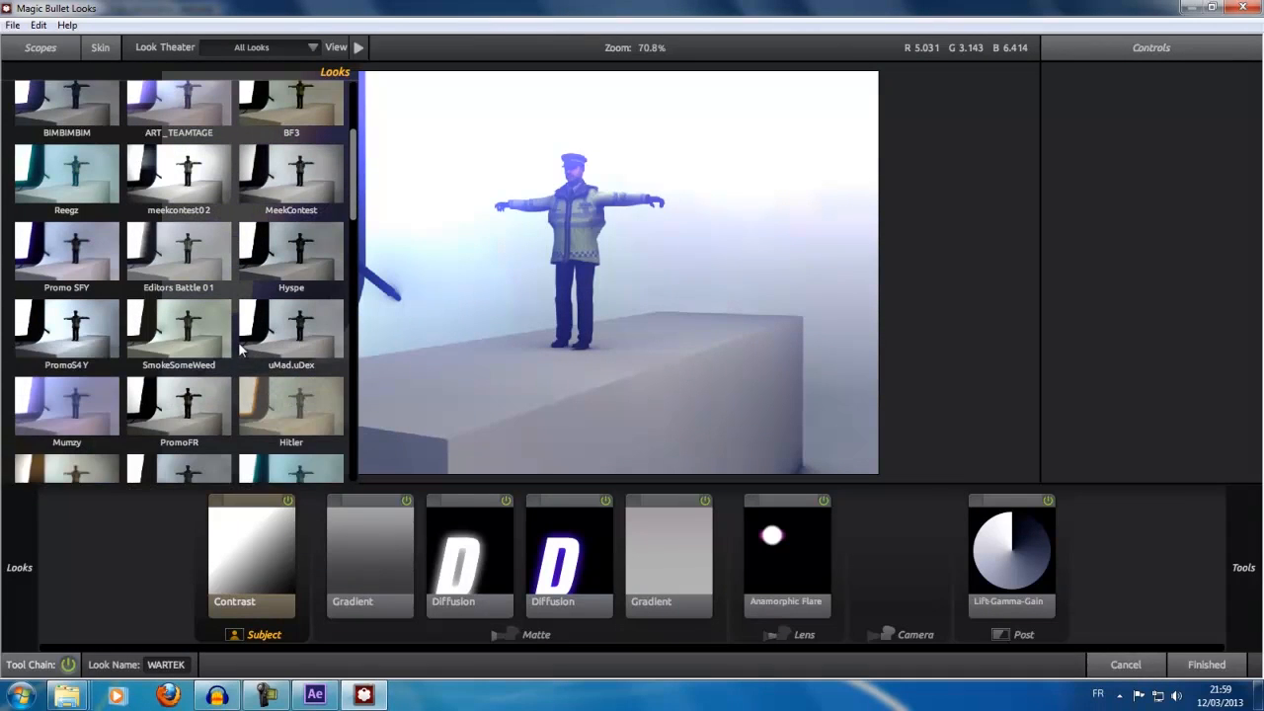
{"action": "left_click", "coordinate": [69, 407]}
{"action": "left_click", "coordinate": [1224, 665]}
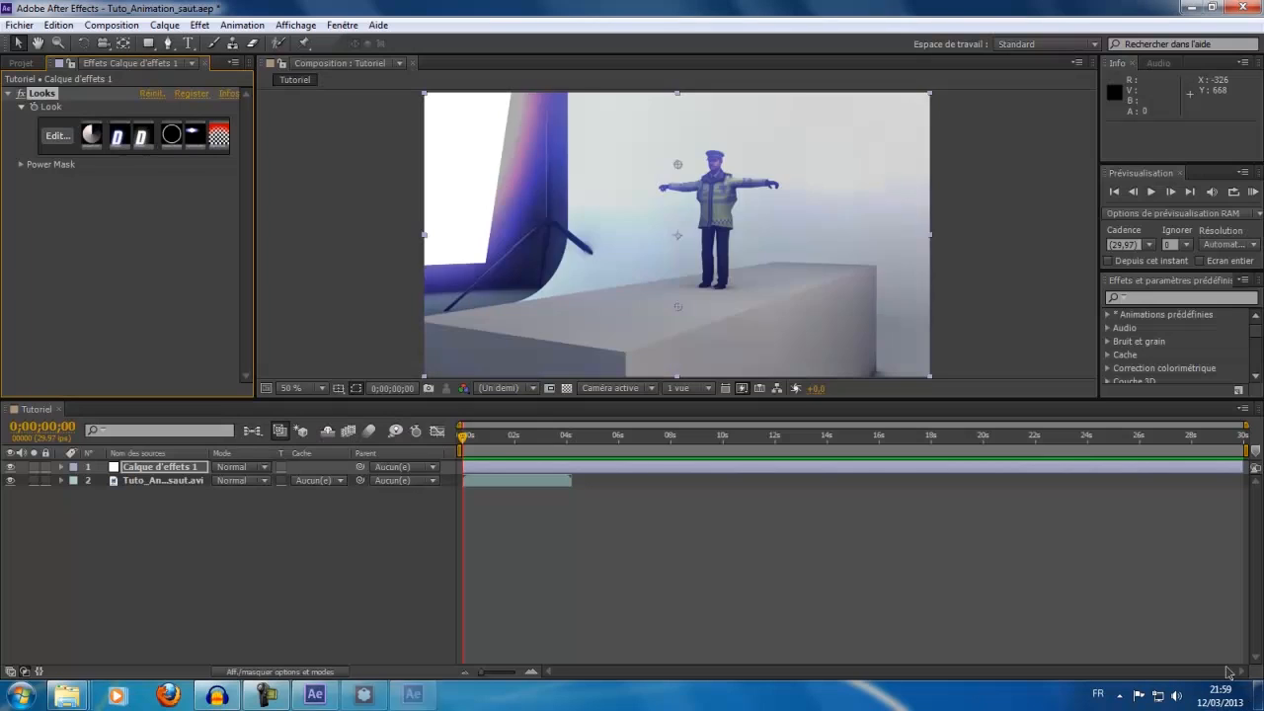
{"action": "key", "text": "KP_0"}
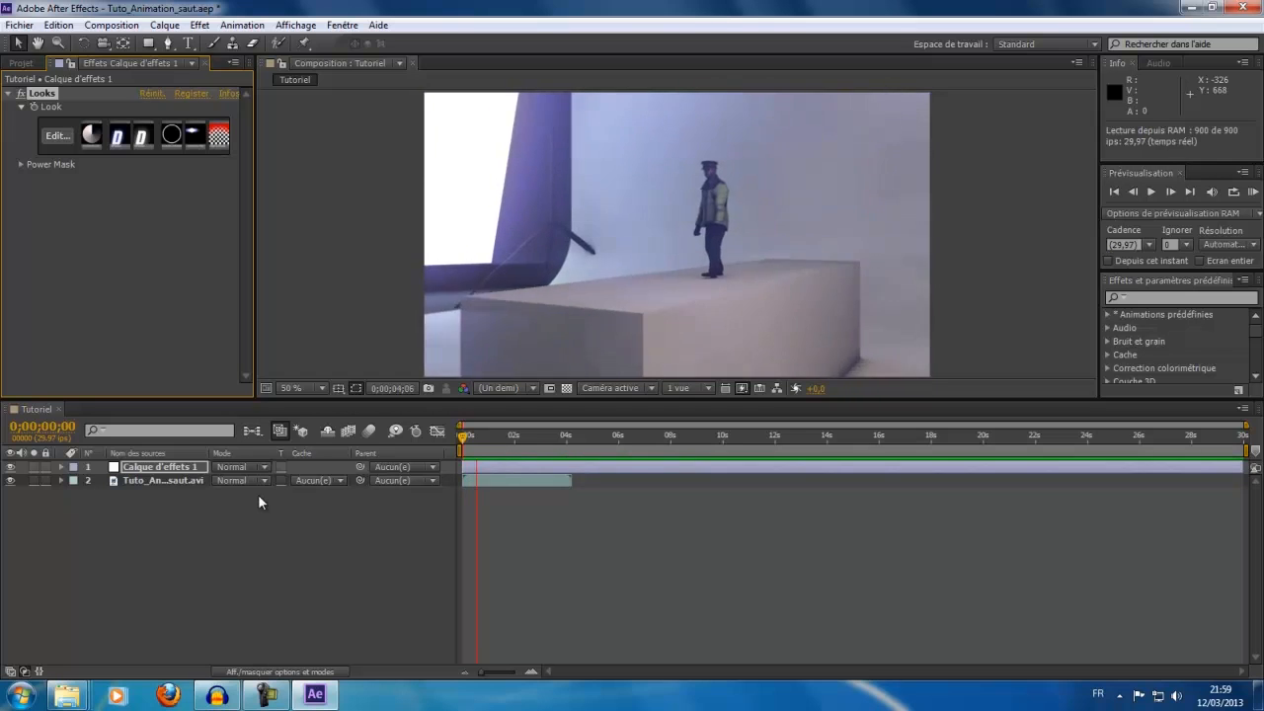
{"action": "key", "text": "space"}
Switch the adjustment layer's Looks preset back to ART_TEAMTAGE from the ULTIMATE CC PACK and apply it.
{"action": "left_click", "coordinate": [57, 136]}
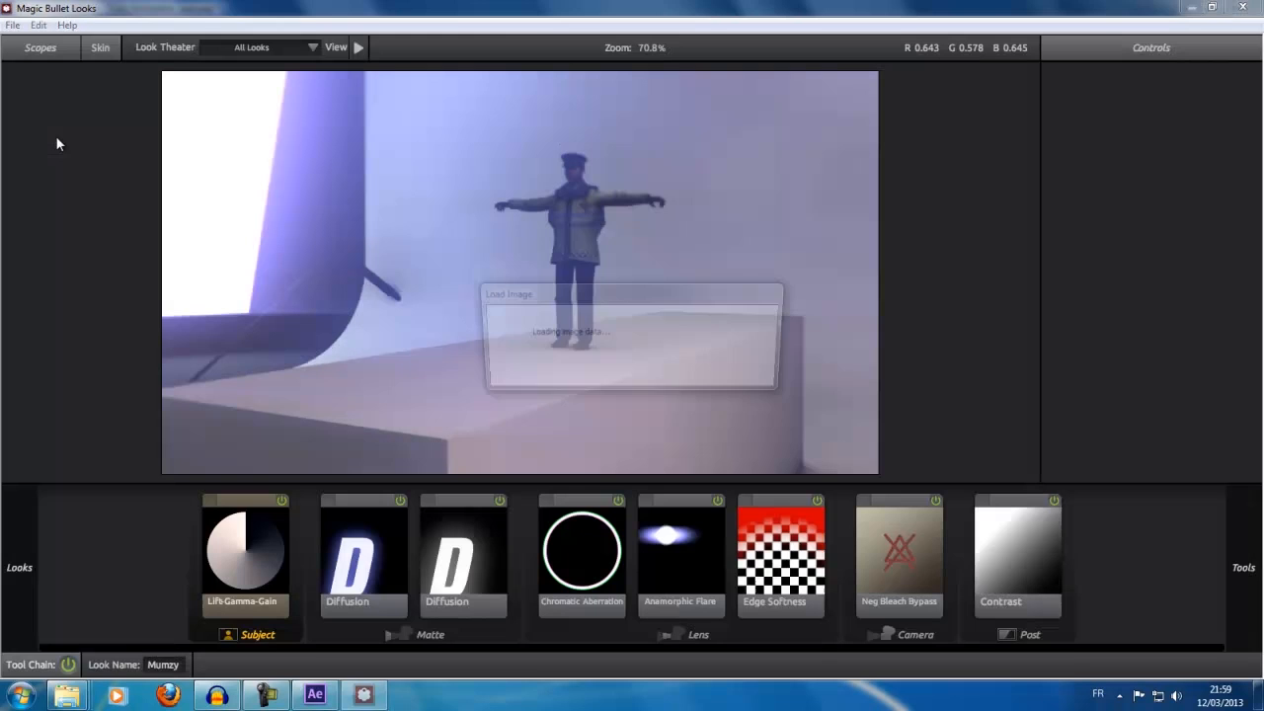
{"action": "scroll", "coordinate": [233, 205], "scroll_direction": "up", "scroll_amount": 3}
{"action": "left_click", "coordinate": [214, 259]}
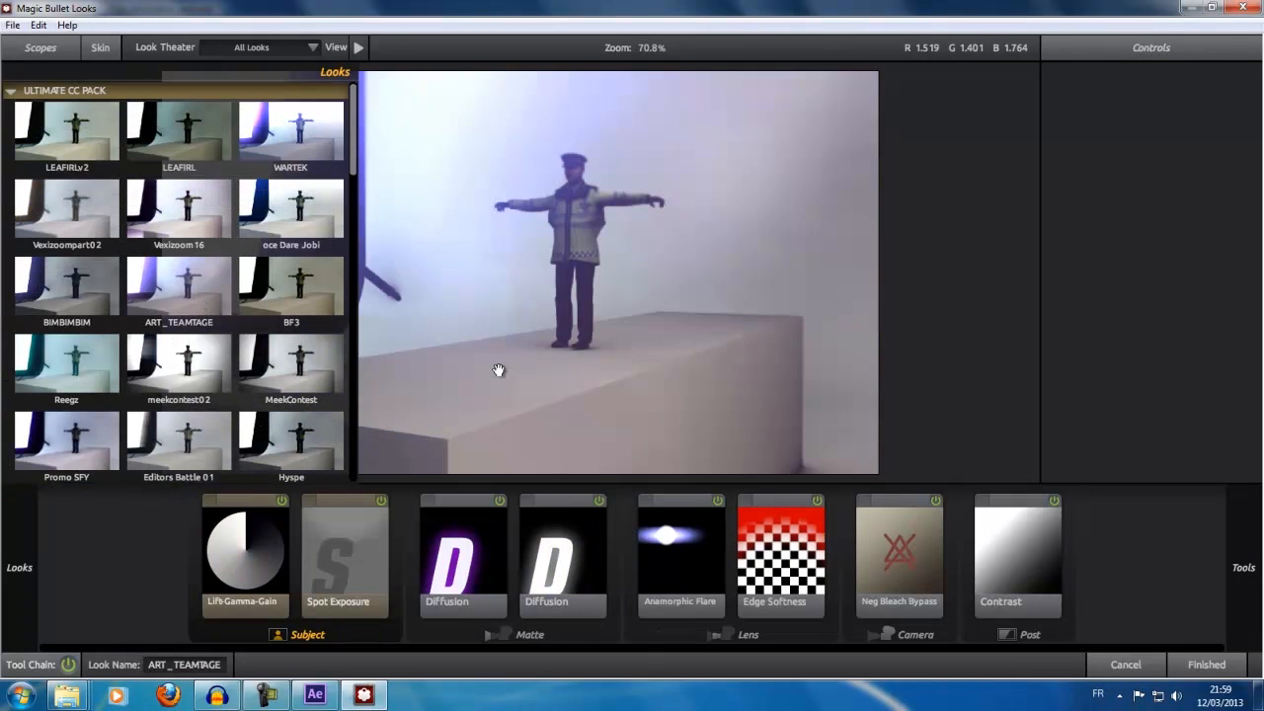
{"action": "left_click", "coordinate": [1205, 664]}
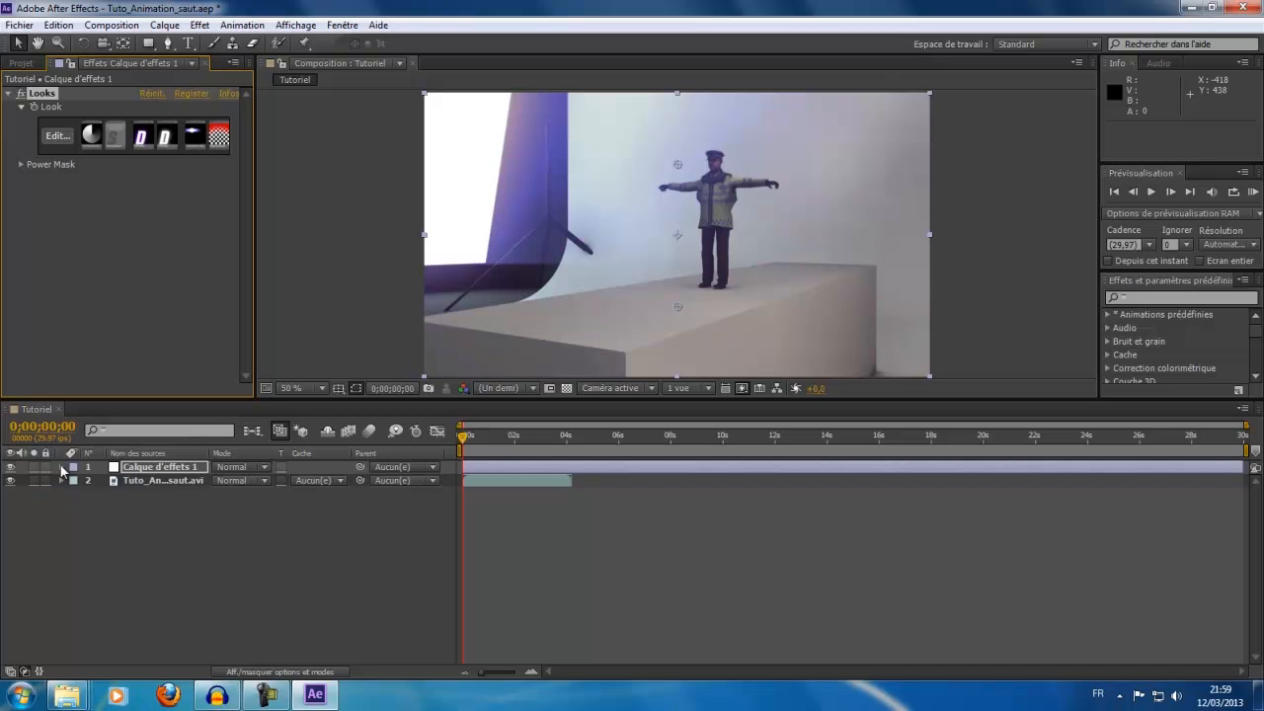
{"action": "left_click", "coordinate": [59, 136]}
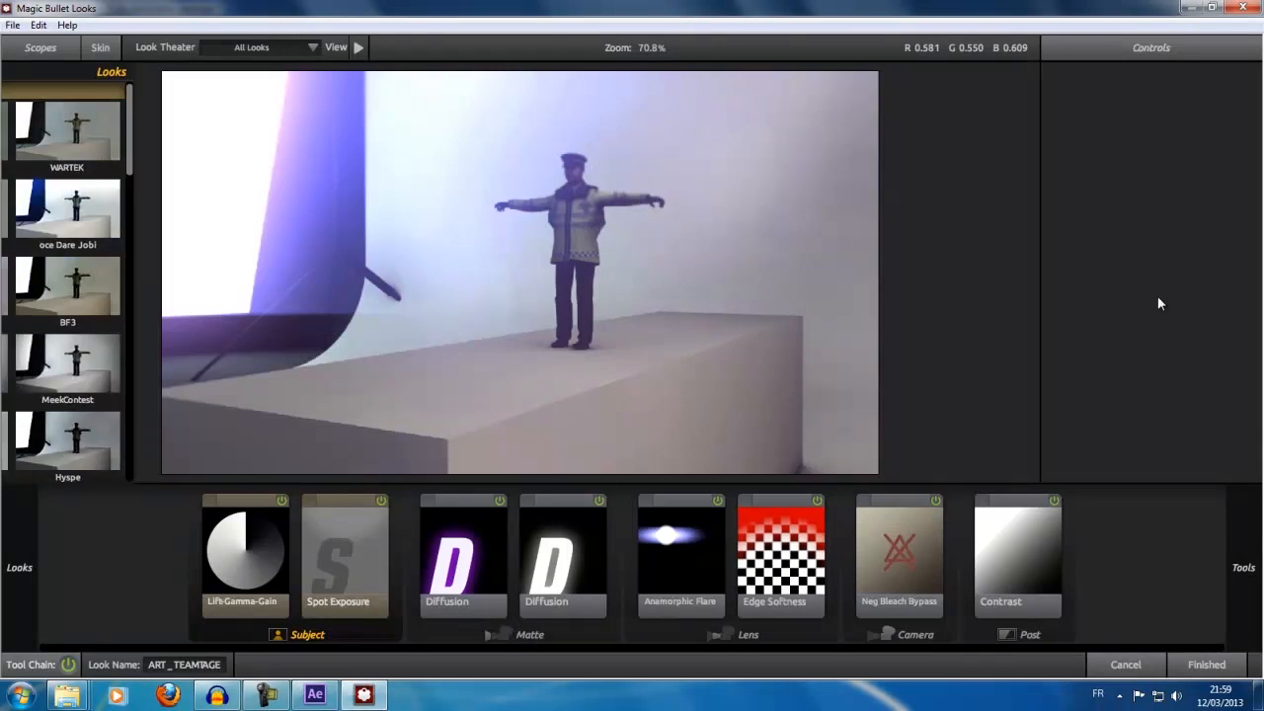
{"action": "left_click", "coordinate": [1207, 664]}
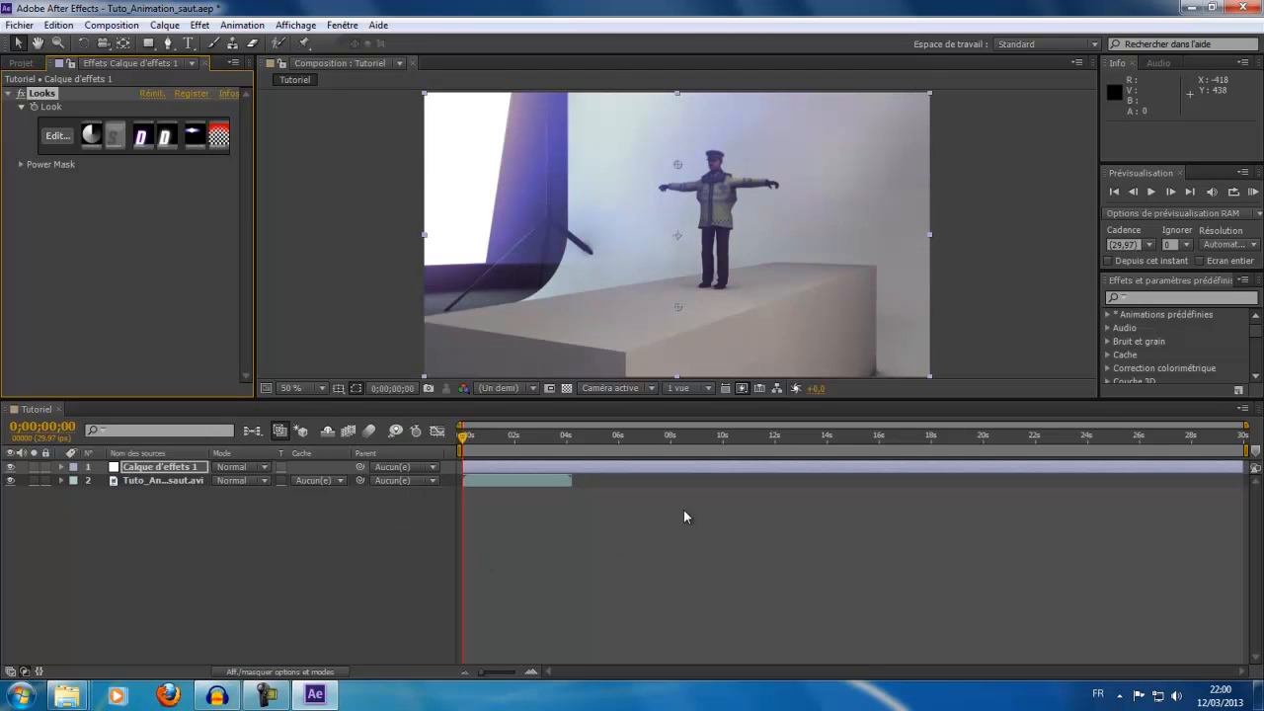
Rename the graded adjustment layer as Looks.
{"action": "right_click", "coordinate": [155, 467]}
{"action": "left_click", "coordinate": [353, 670]}
{"action": "type", "text": "L"}
{"action": "key", "text": "Return"}
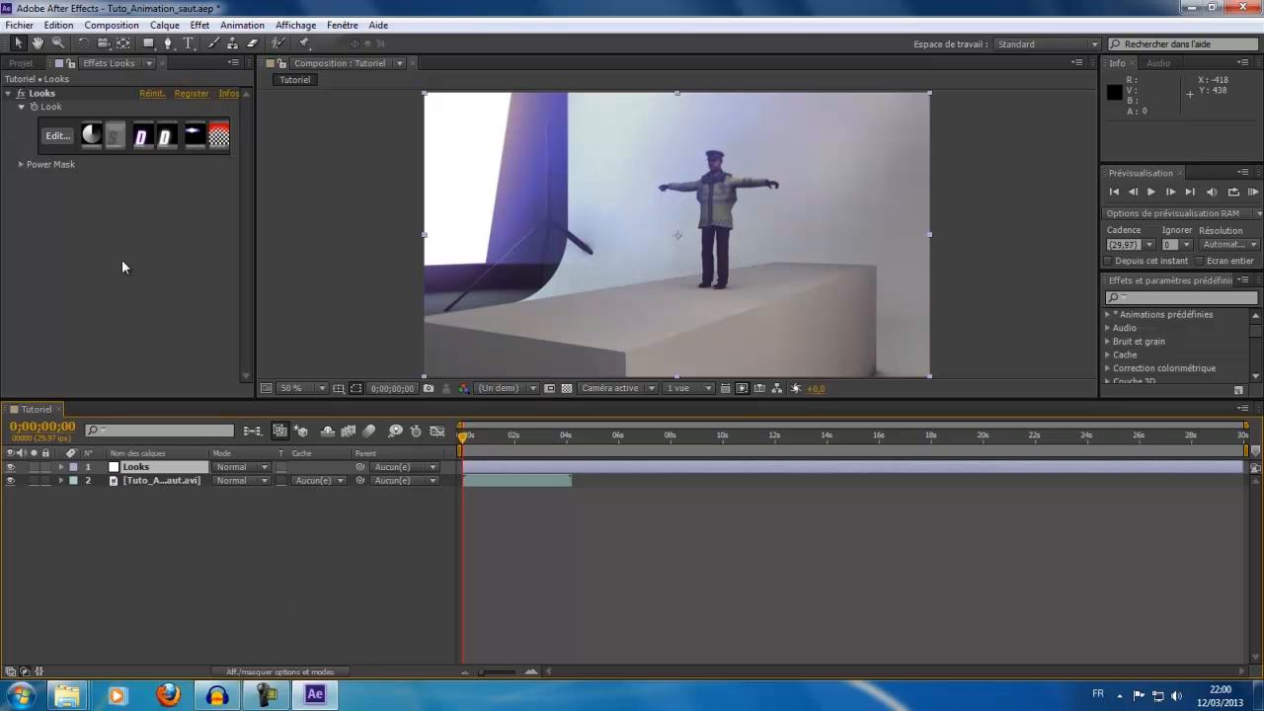
Create a second adjustment layer above the Looks layer and rename it Twixtor.
{"action": "left_click", "coordinate": [180, 27]}
{"action": "mouse_move", "coordinate": [291, 47]}
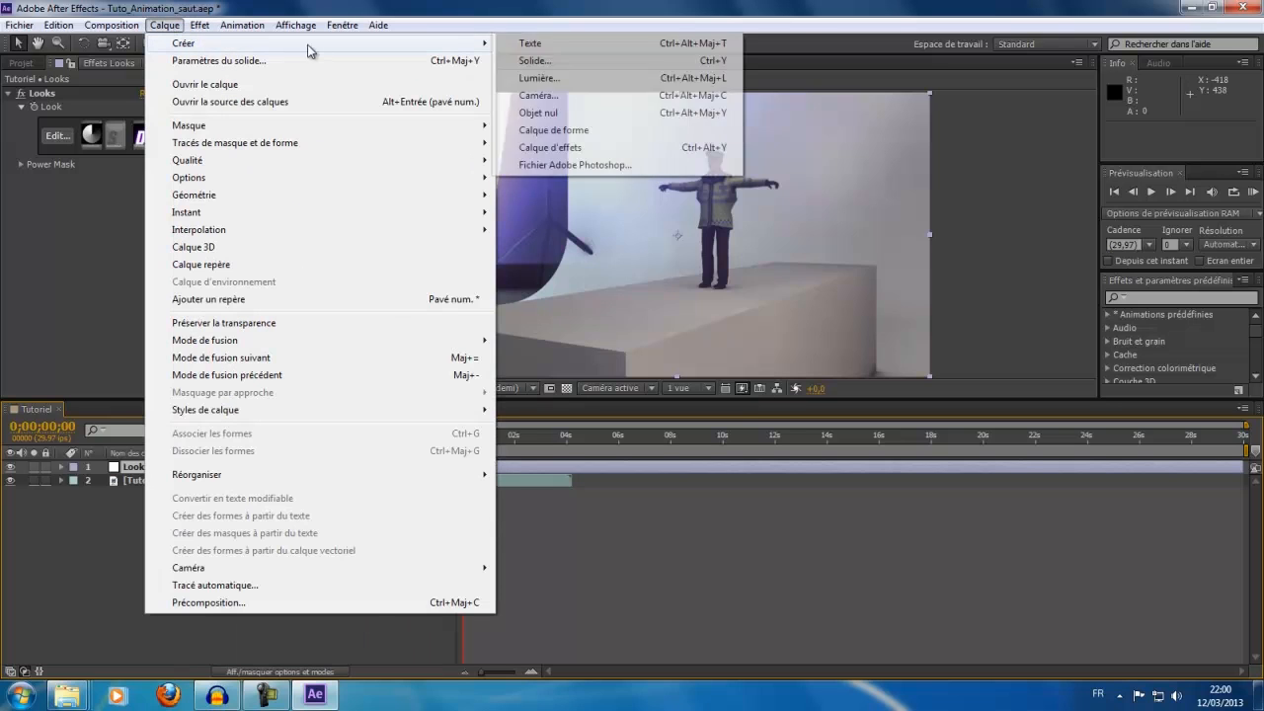
{"action": "left_click", "coordinate": [586, 148]}
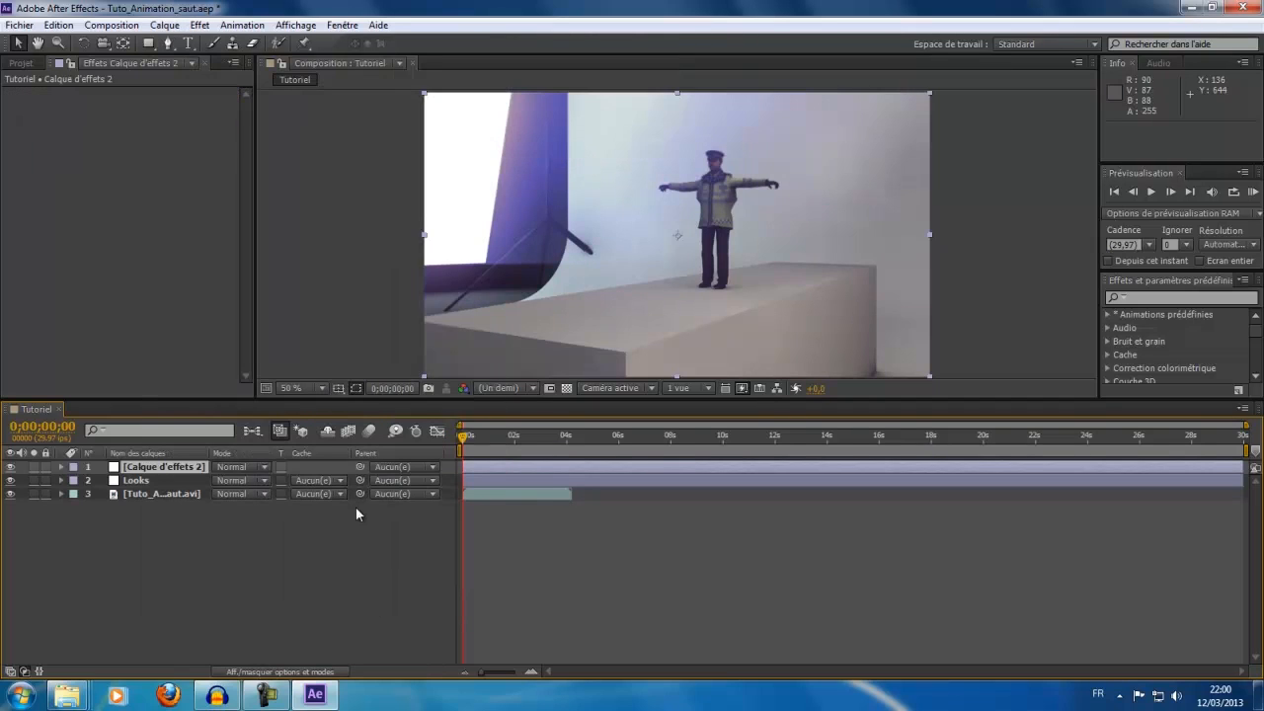
{"action": "right_click", "coordinate": [179, 468]}
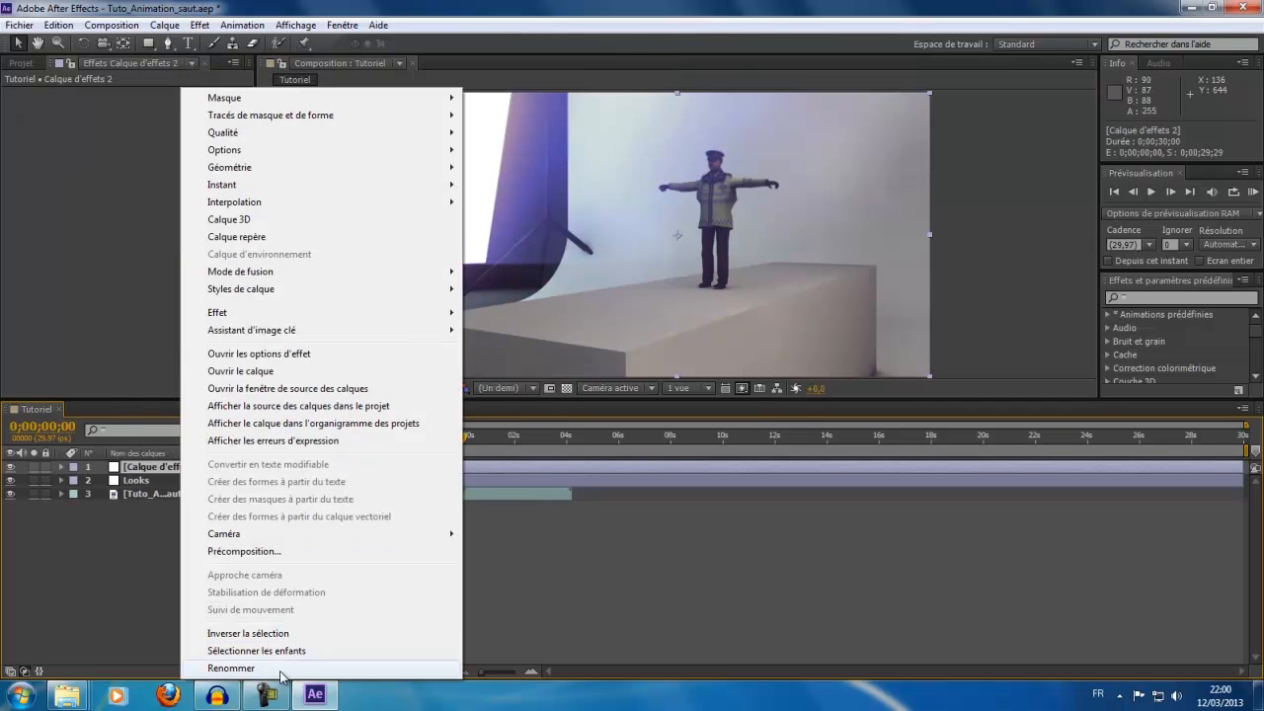
{"action": "left_click", "coordinate": [282, 668]}
{"action": "type", "text": "Twi"}
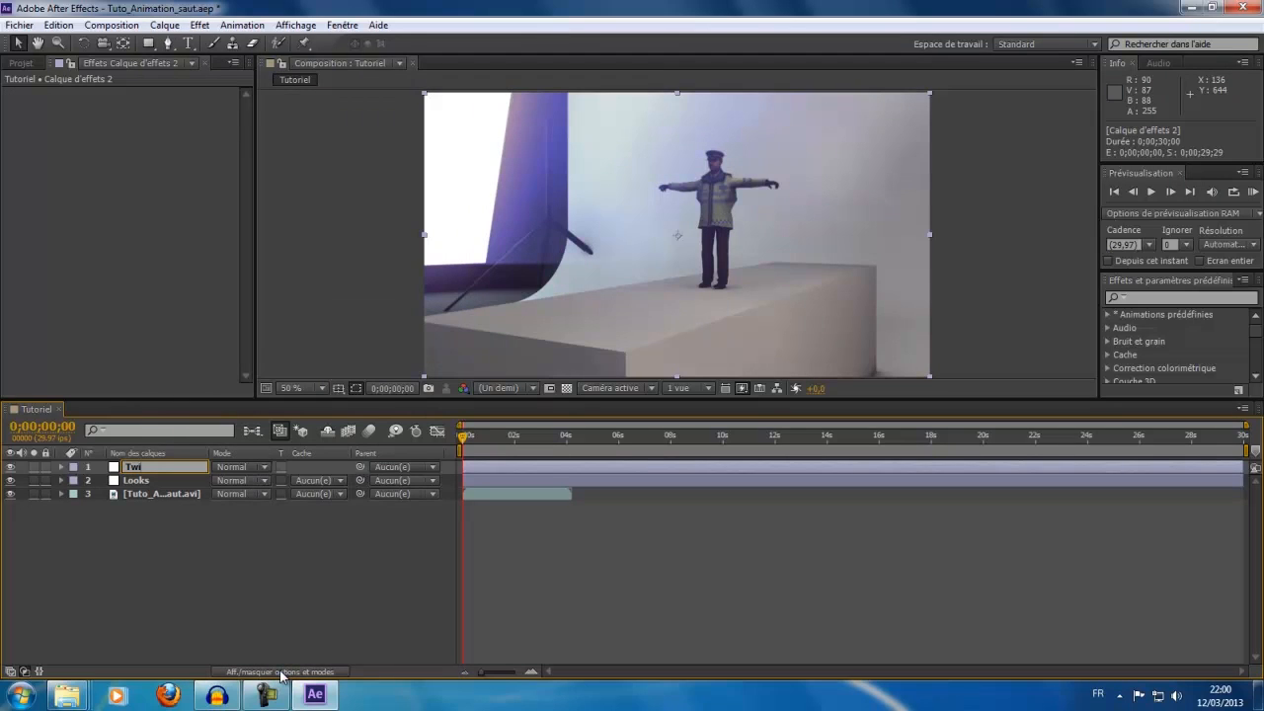
{"action": "type", "text": "xtor"}
{"action": "key", "text": "Return"}
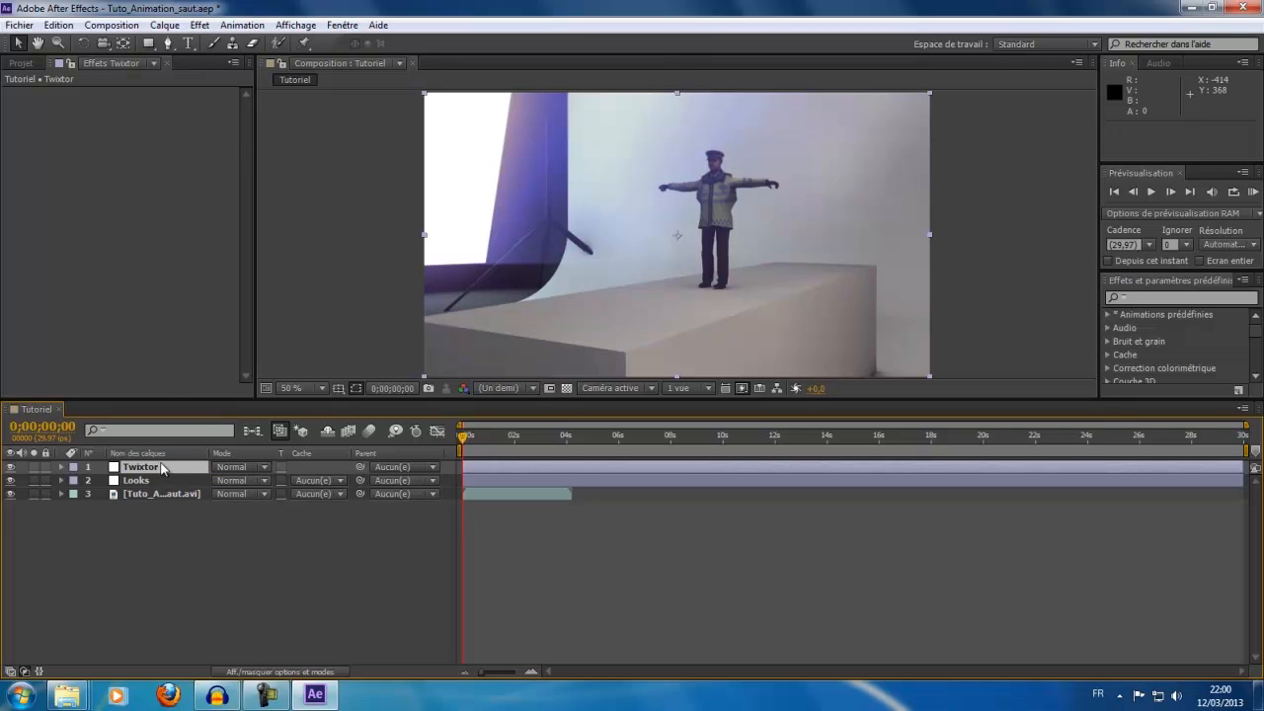
Apply the Twixtor Pro effect to the Twixtor layer and expand its Output Control properties in the timeline.
{"action": "left_click", "coordinate": [201, 24]}
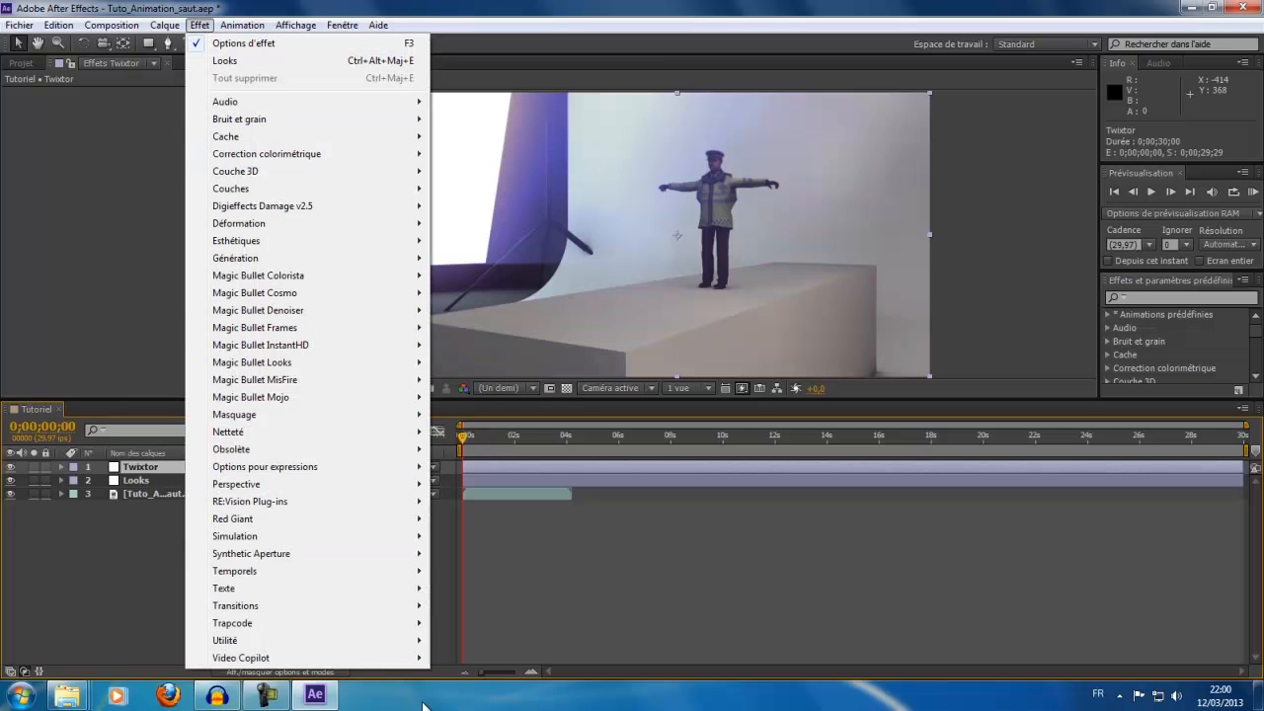
{"action": "mouse_move", "coordinate": [392, 505]}
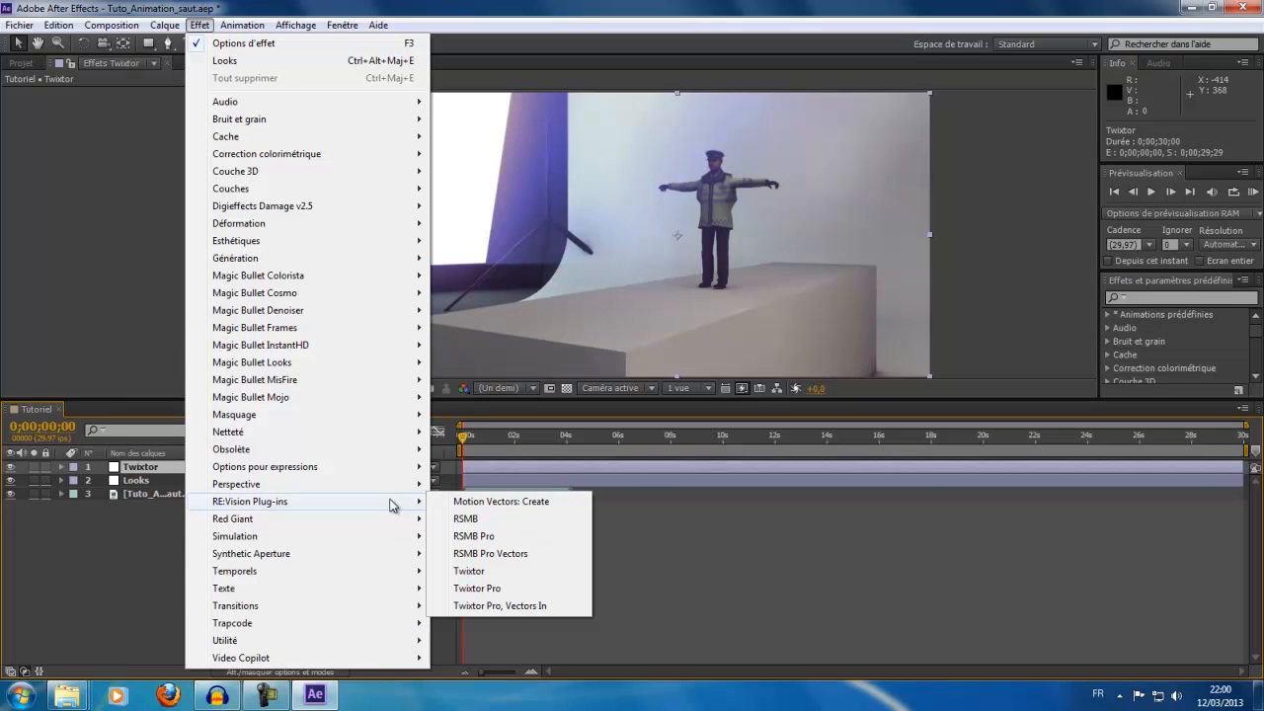
{"action": "left_click", "coordinate": [499, 587]}
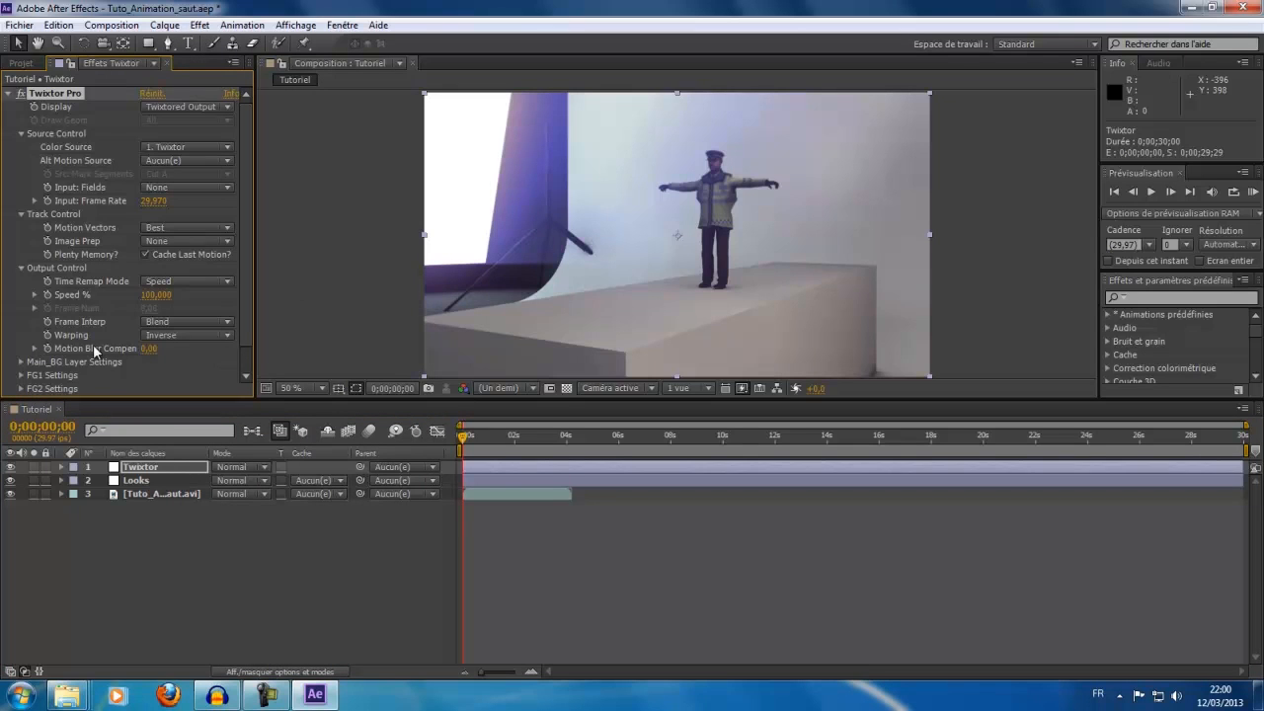
{"action": "left_click_drag", "start_coordinate": [240, 284], "coordinate": [248, 196]}
{"action": "left_click", "coordinate": [62, 467]}
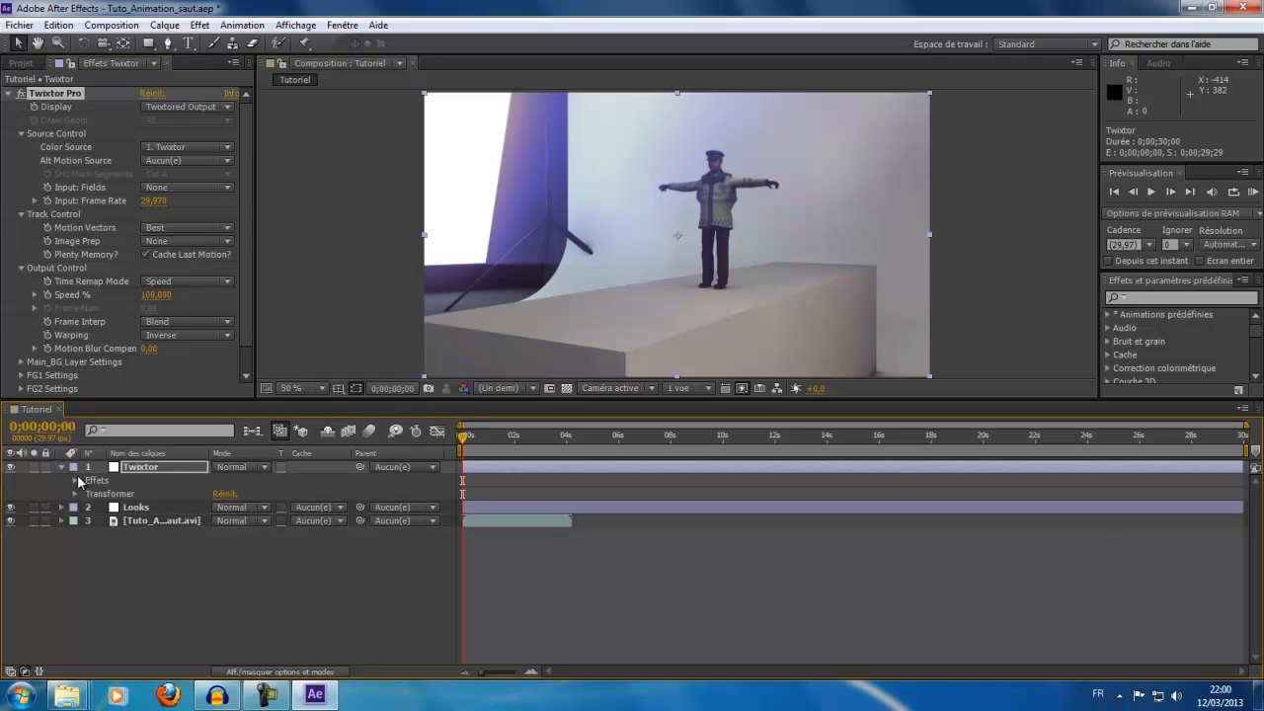
{"action": "left_click", "coordinate": [75, 480]}
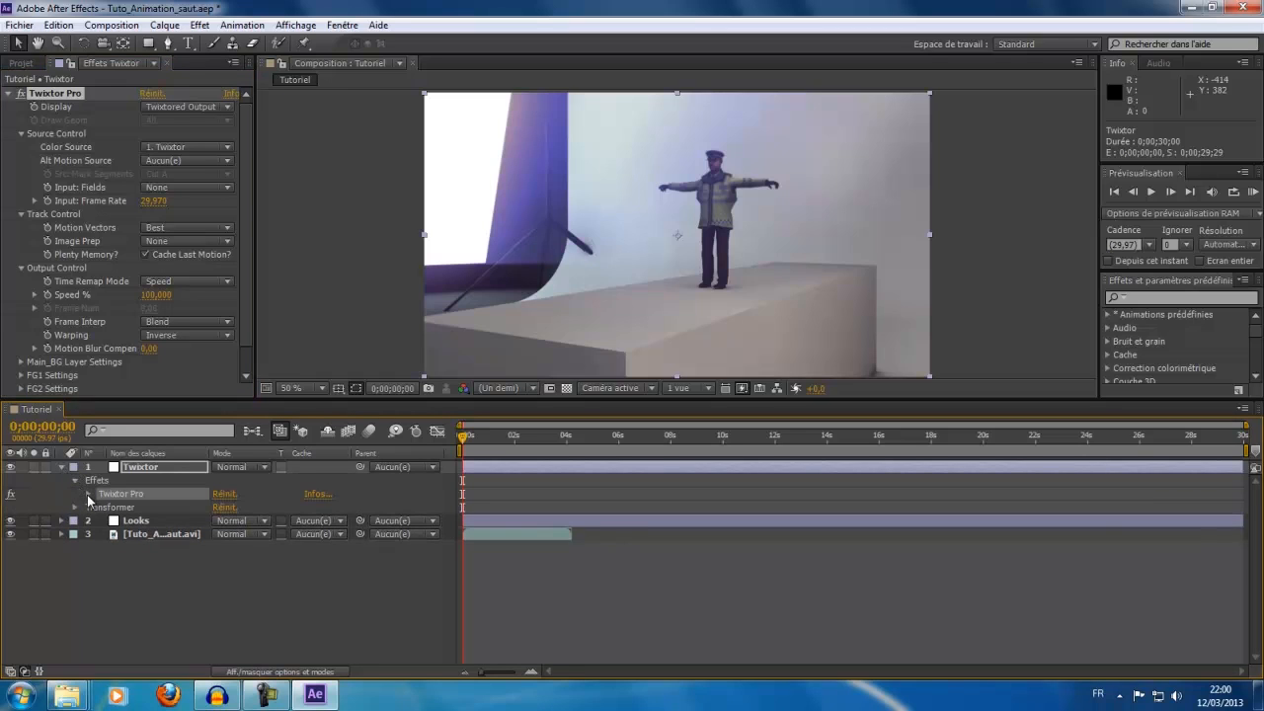
{"action": "left_click", "coordinate": [88, 494]}
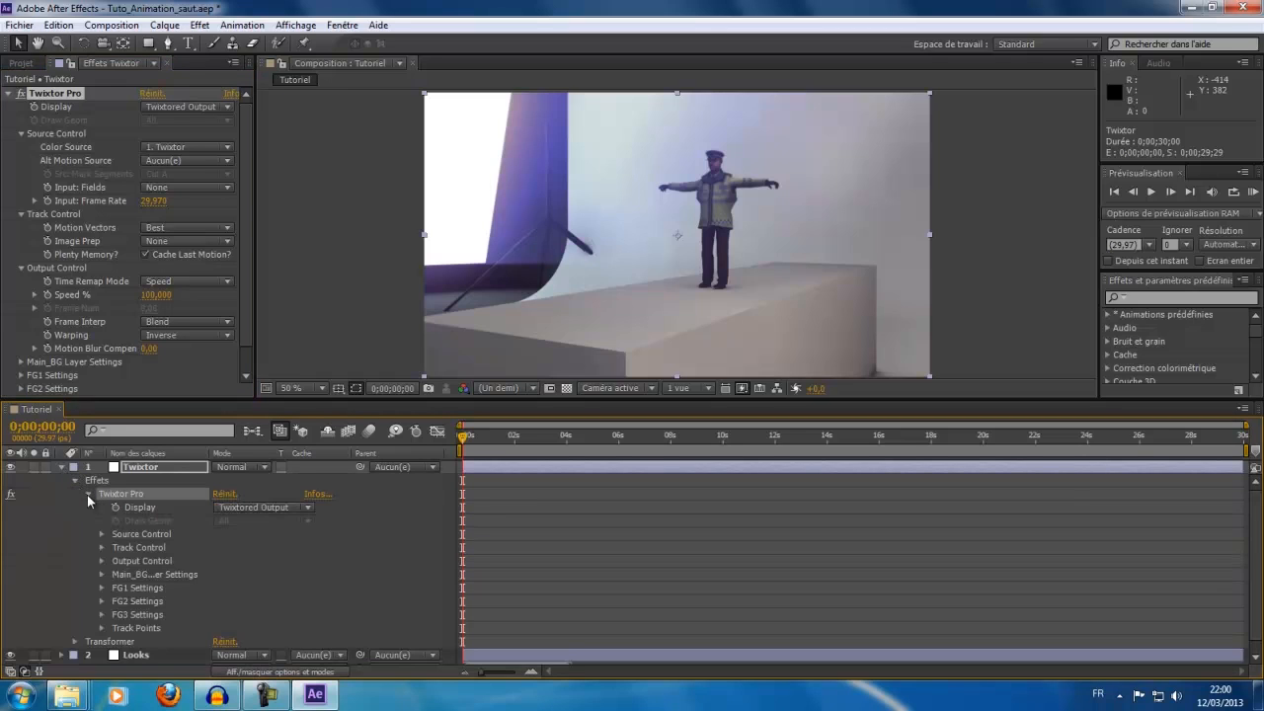
{"action": "left_click", "coordinate": [102, 559]}
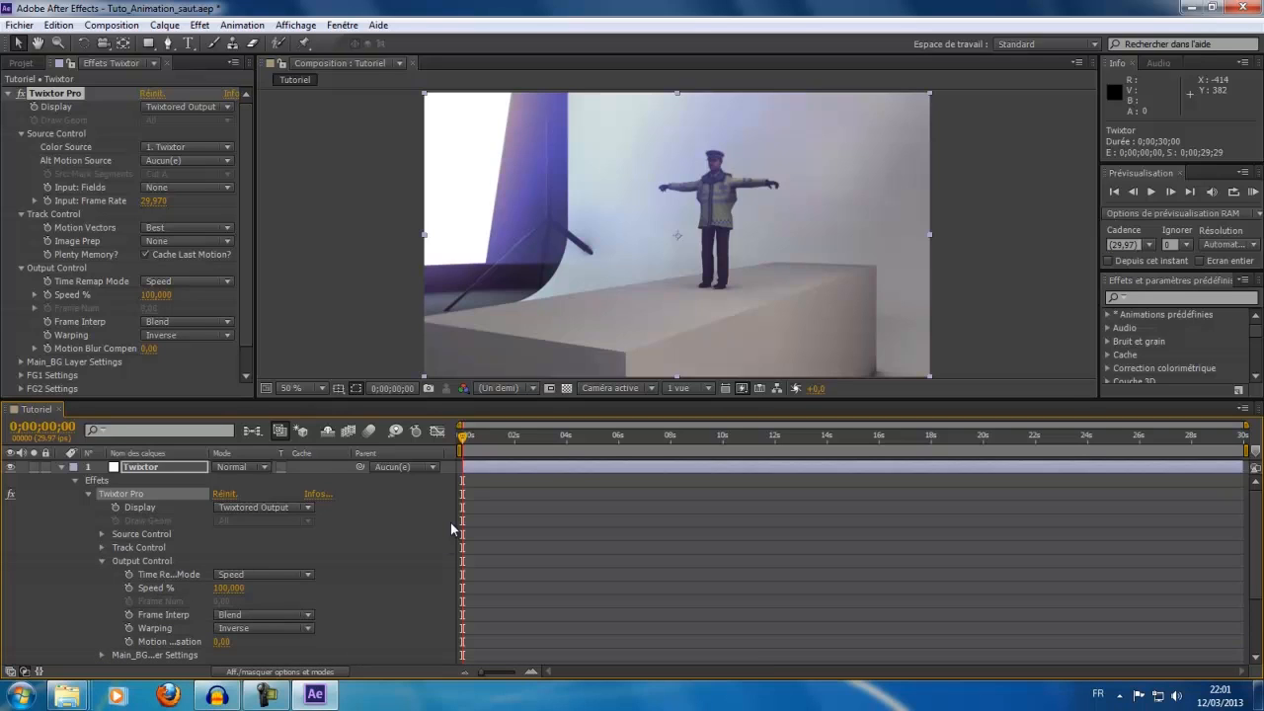
Move the current time to 0;00;02;20, where the character leaves the block.
{"action": "left_click", "coordinate": [494, 442]}
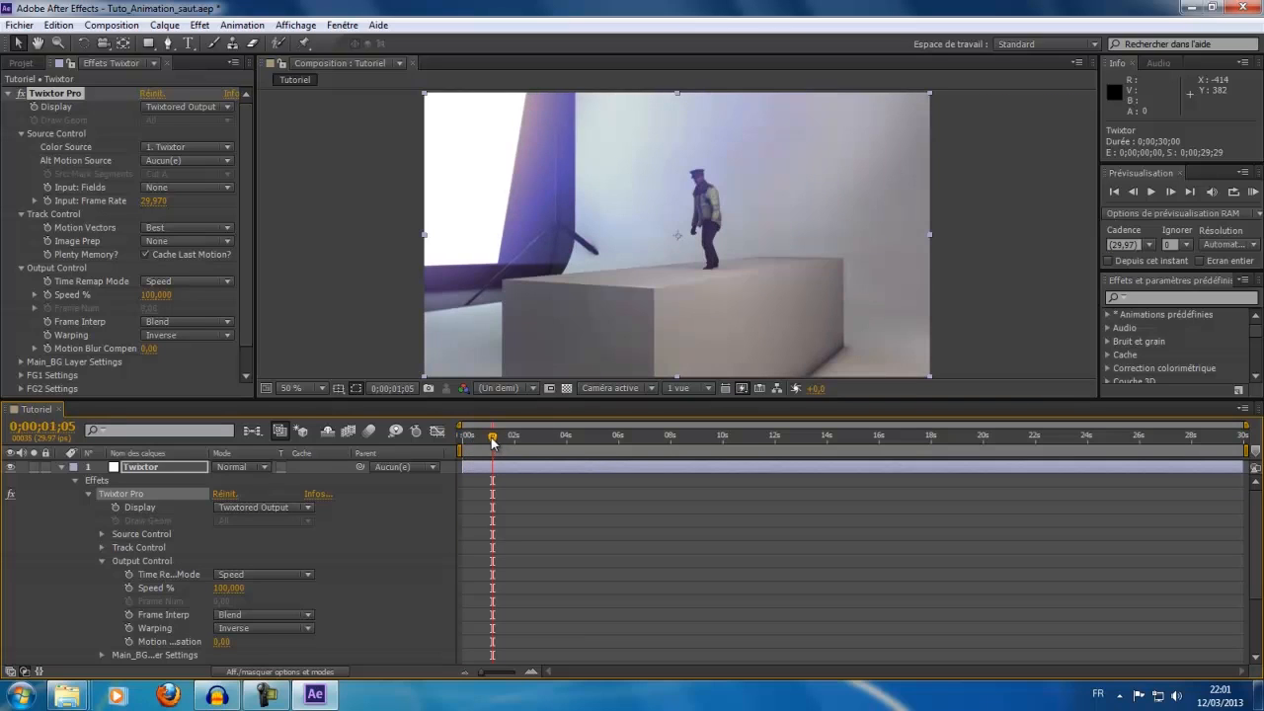
{"action": "left_click", "coordinate": [490, 439]}
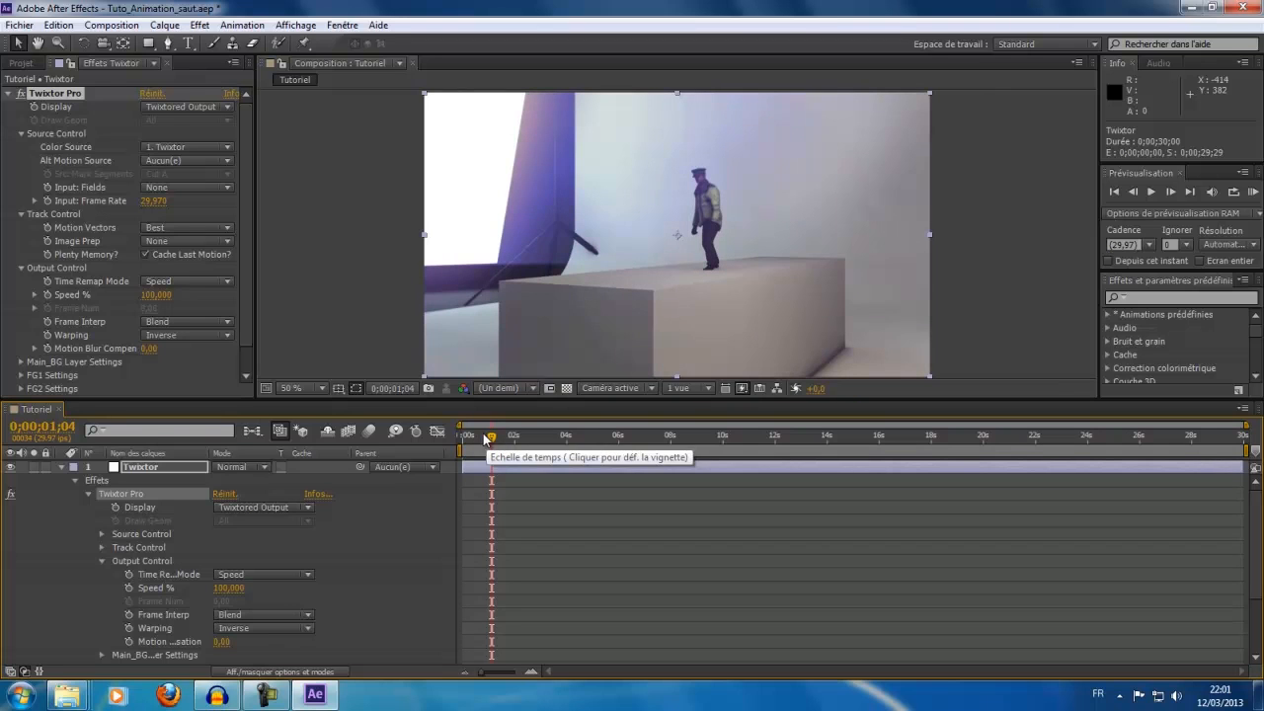
{"action": "left_click_drag", "start_coordinate": [493, 438], "coordinate": [531, 436]}
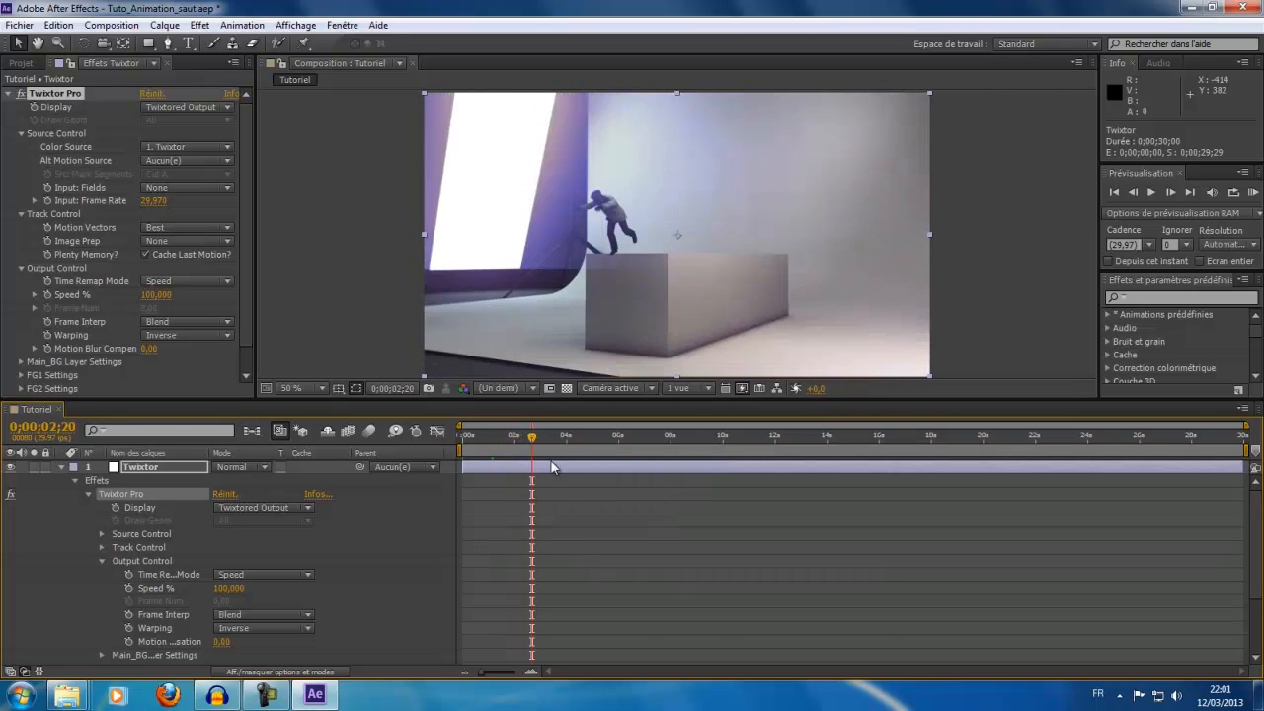
{"action": "left_click_drag", "start_coordinate": [484, 675], "coordinate": [529, 676]}
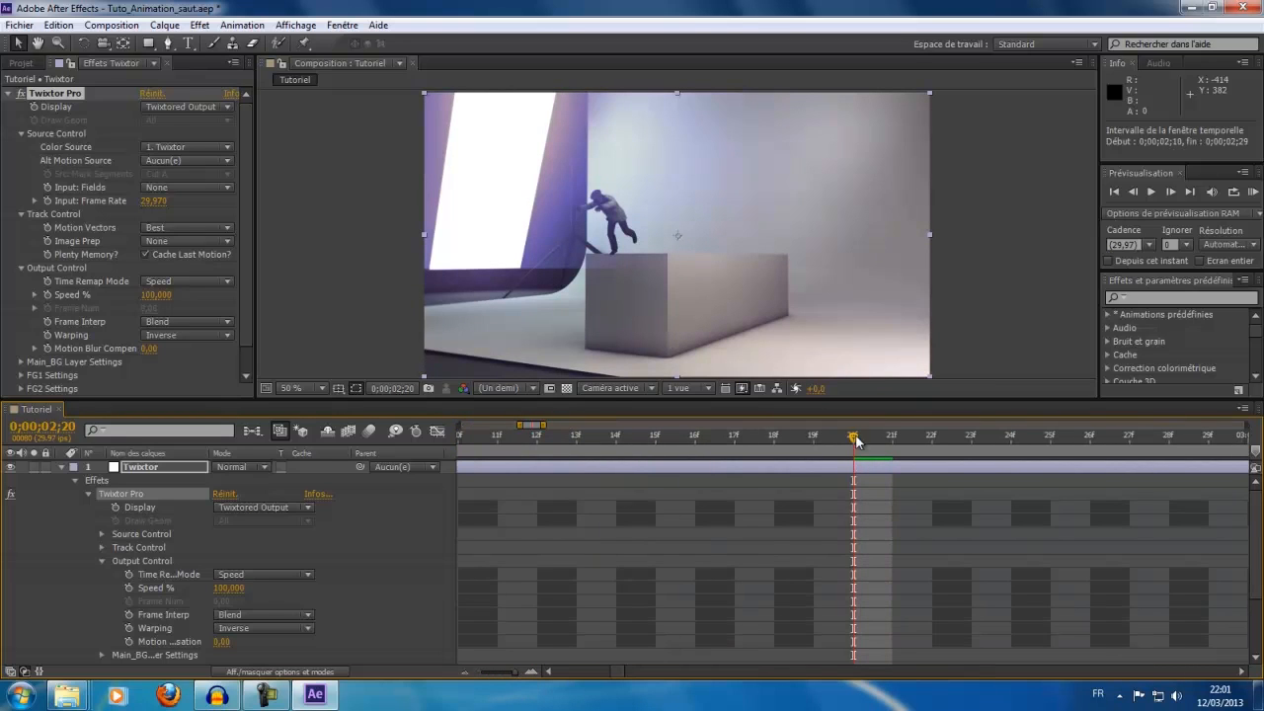
{"action": "left_click_drag", "start_coordinate": [855, 447], "coordinate": [816, 440]}
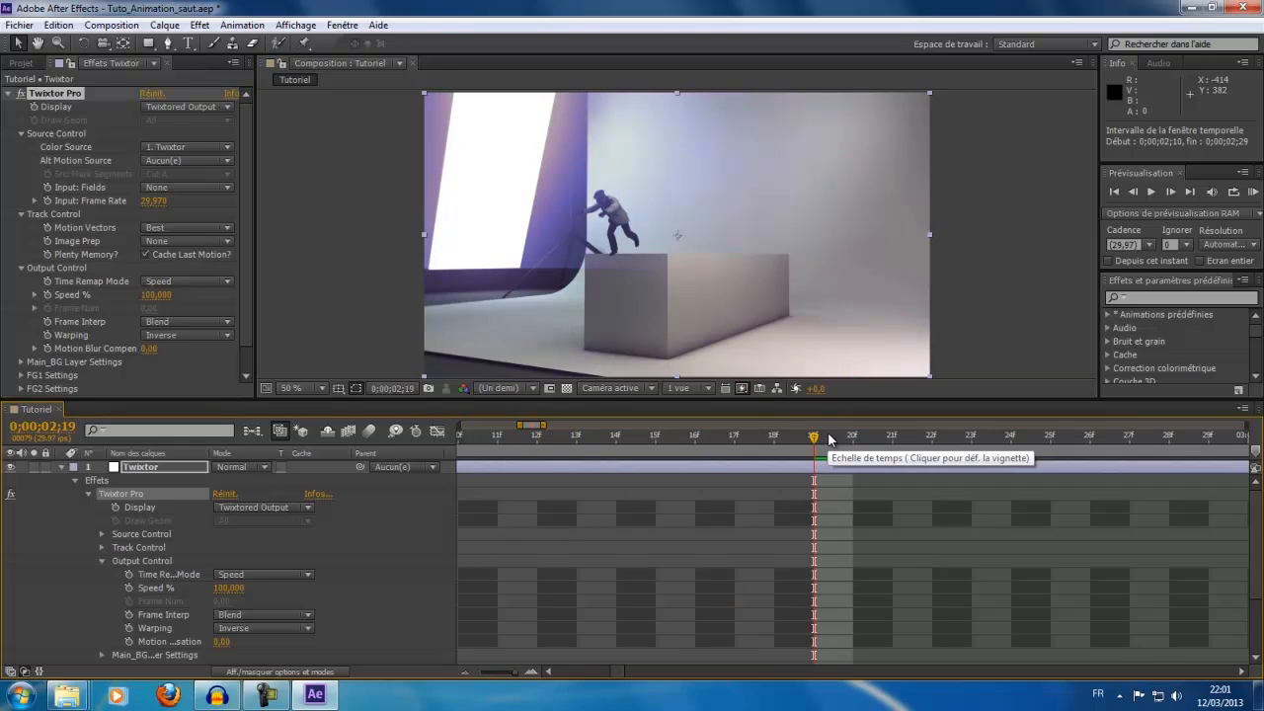
{"action": "left_click", "coordinate": [838, 437]}
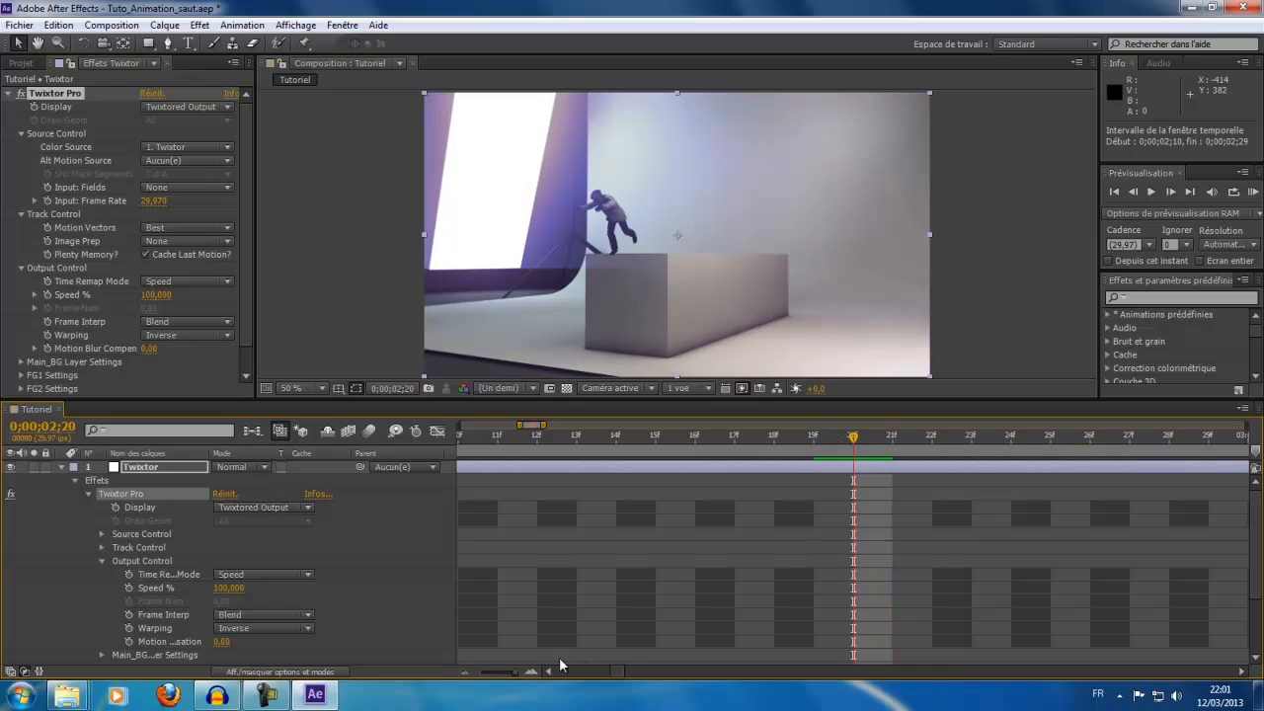
{"action": "mouse_move", "coordinate": [515, 675]}
{"action": "left_mouse_down"}
{"action": "mouse_move", "coordinate": [482, 677]}
{"action": "mouse_move", "coordinate": [534, 676]}
{"action": "left_mouse_up"}
Set Twixtor Pro's Speed % to 75 and enable keyframing for it at 0;00;02;20.
{"action": "left_click", "coordinate": [228, 588]}
{"action": "type", "text": "75"}
{"action": "key", "text": "ctrl+a"}
{"action": "key", "text": "Return"}
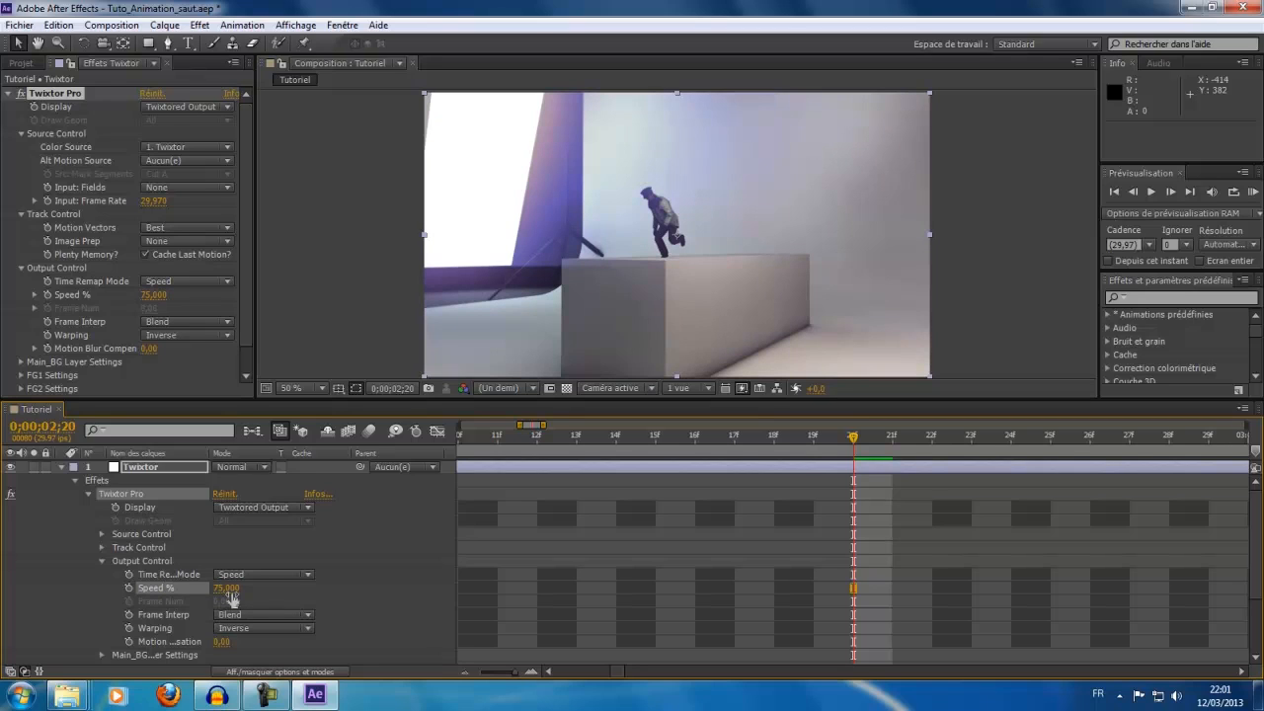
{"action": "left_click", "coordinate": [129, 587]}
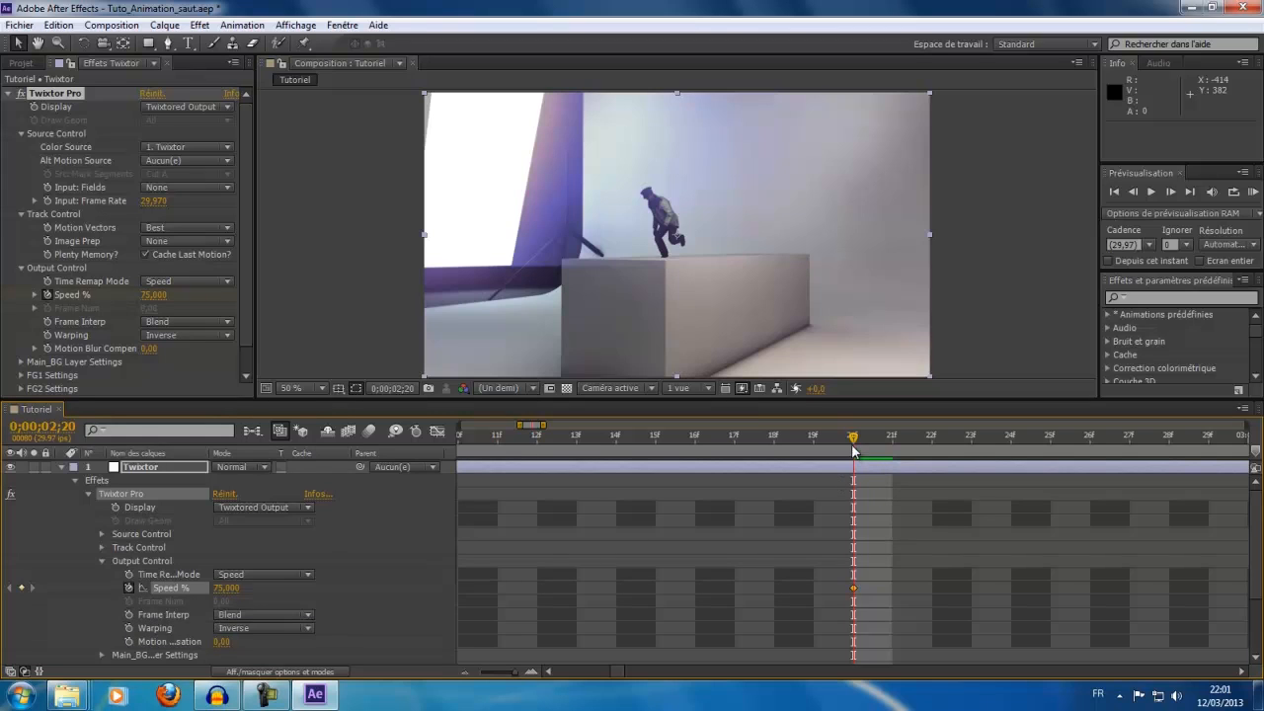
Add a Speed % keyframe of 100 one frame earlier, at 0;00;02;19.
{"action": "left_click_drag", "start_coordinate": [853, 440], "coordinate": [827, 451]}
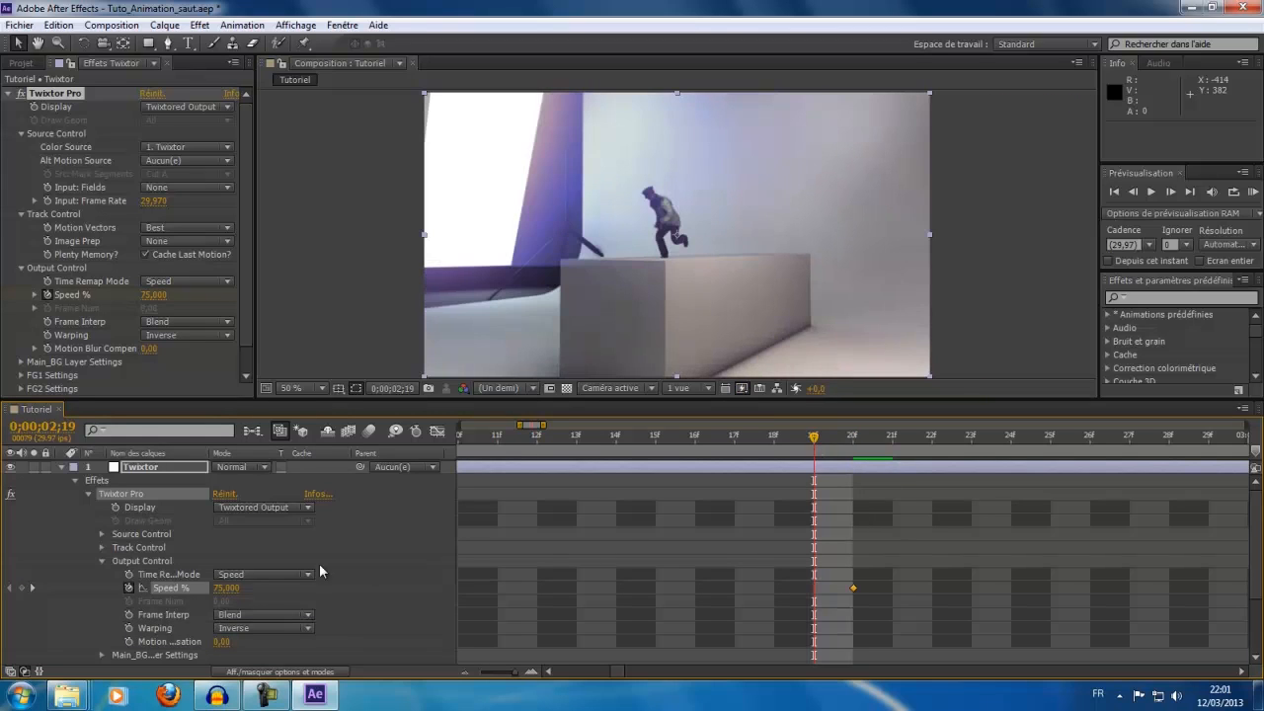
{"action": "left_click", "coordinate": [226, 587]}
{"action": "type", "text": "100"}
{"action": "key", "text": "Return"}
Add a Speed % keyframe at 0;00;03;20 that keeps the slowed 75% value.
{"action": "mouse_move", "coordinate": [517, 672]}
{"action": "left_mouse_down"}
{"action": "mouse_move", "coordinate": [466, 672]}
{"action": "mouse_move", "coordinate": [524, 672]}
{"action": "mouse_move", "coordinate": [497, 673]}
{"action": "left_mouse_up"}
{"action": "left_click_drag", "start_coordinate": [594, 434], "coordinate": [645, 451]}
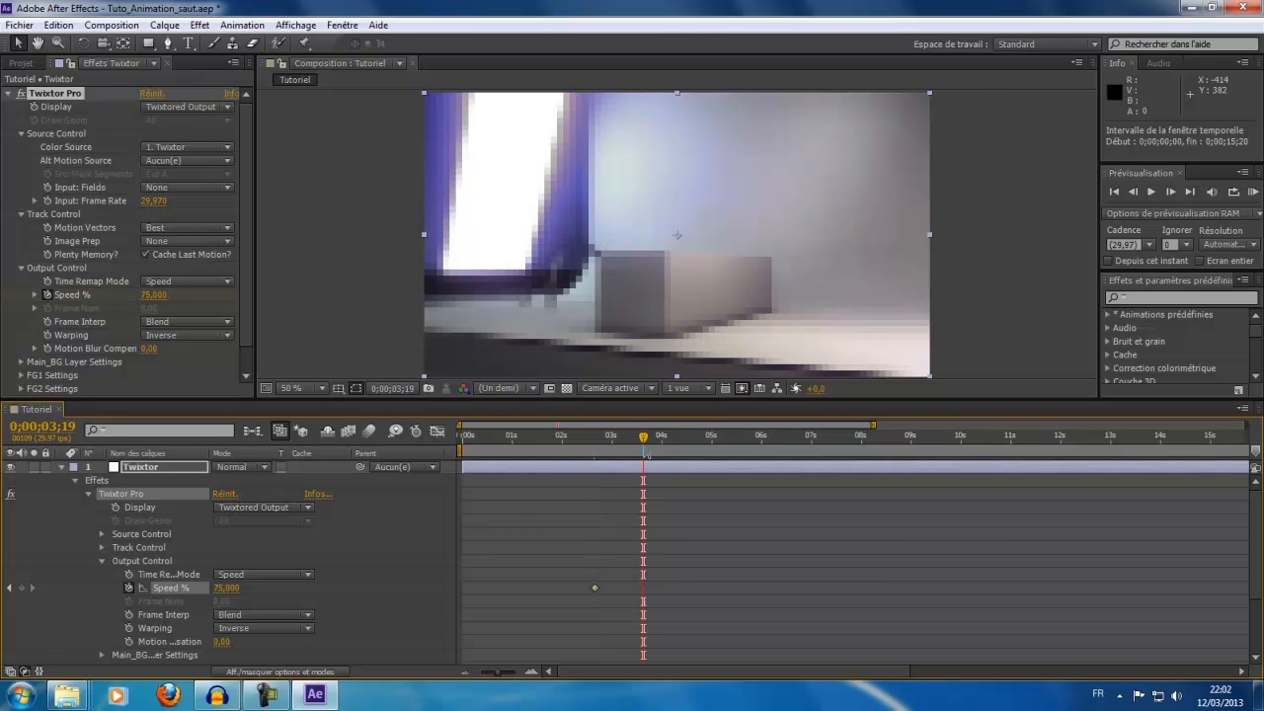
{"action": "left_click_drag", "start_coordinate": [496, 672], "coordinate": [538, 673]}
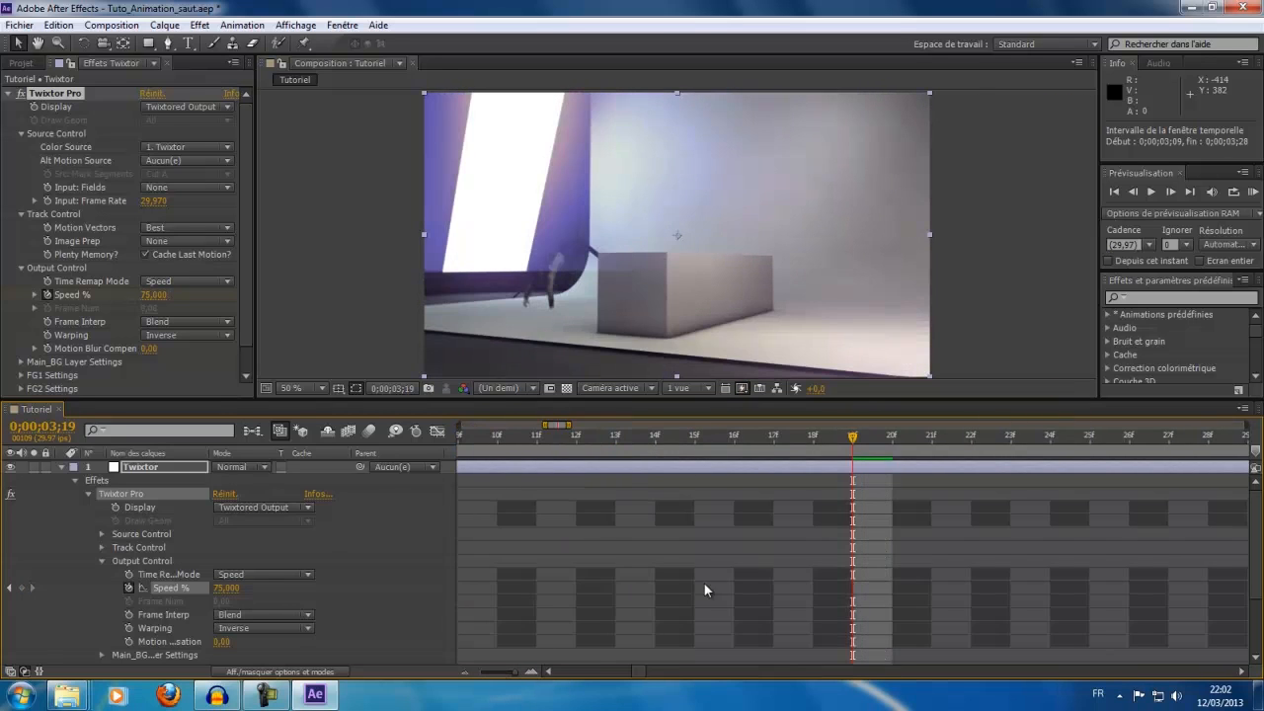
{"action": "left_click_drag", "start_coordinate": [855, 440], "coordinate": [892, 440]}
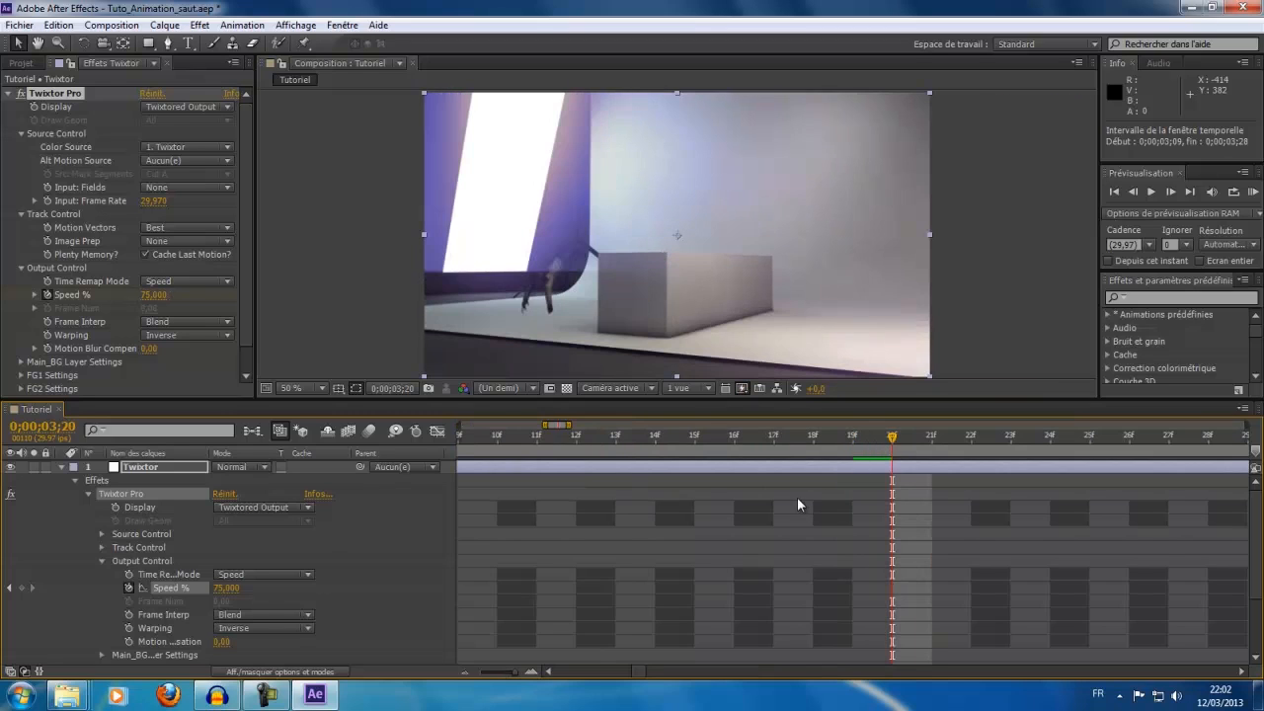
{"action": "left_click", "coordinate": [22, 588]}
Set Speed % back to 100 with a keyframe at 0;00;03;21.
{"action": "left_click", "coordinate": [913, 440]}
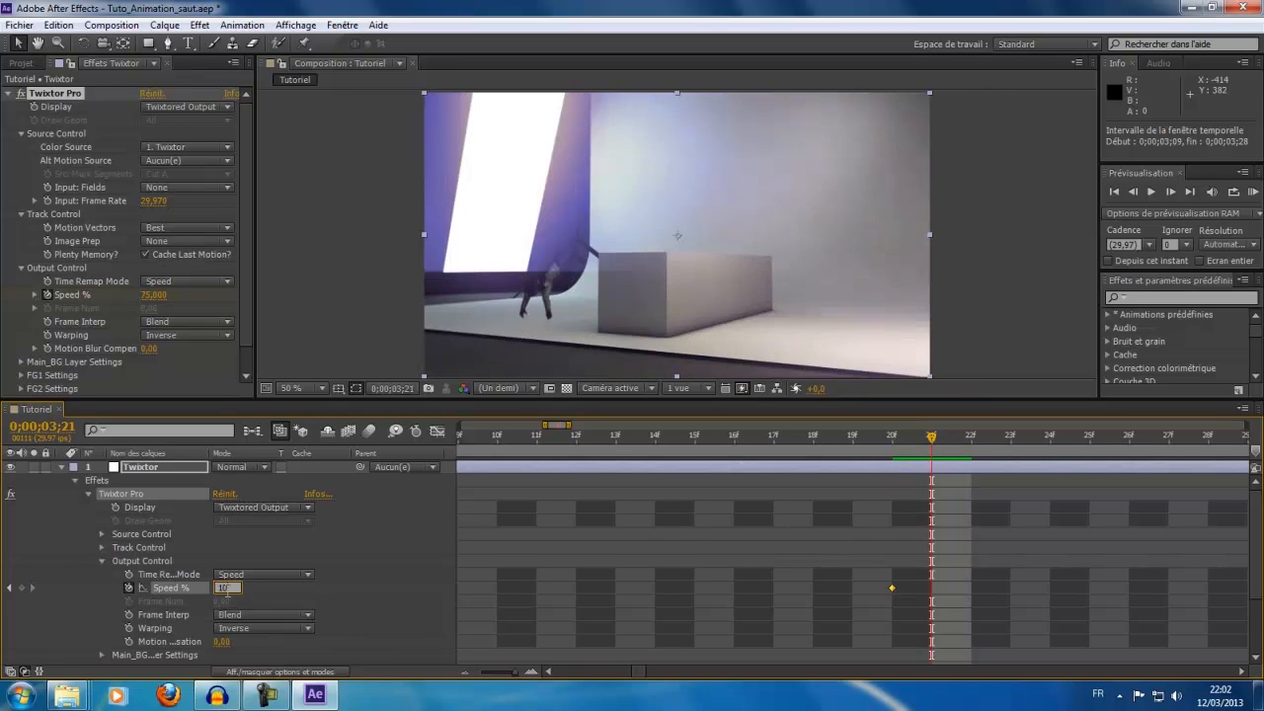
{"action": "left_click", "coordinate": [227, 594]}
{"action": "type", "text": "100"}
{"action": "key", "text": "Return"}
{"action": "left_click_drag", "start_coordinate": [517, 675], "coordinate": [471, 675]}
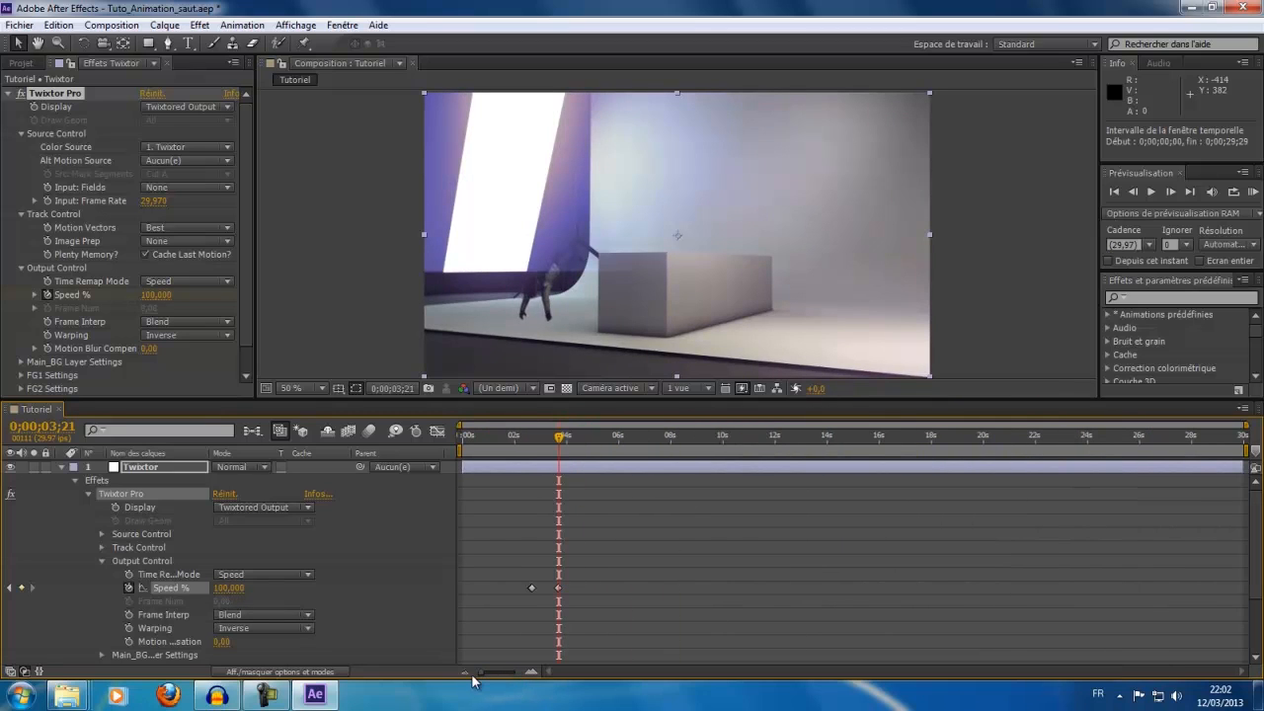
Run a RAM preview of the slowed jump, stop it, and expand the Twixtor layer's properties again.
{"action": "left_click", "coordinate": [61, 466]}
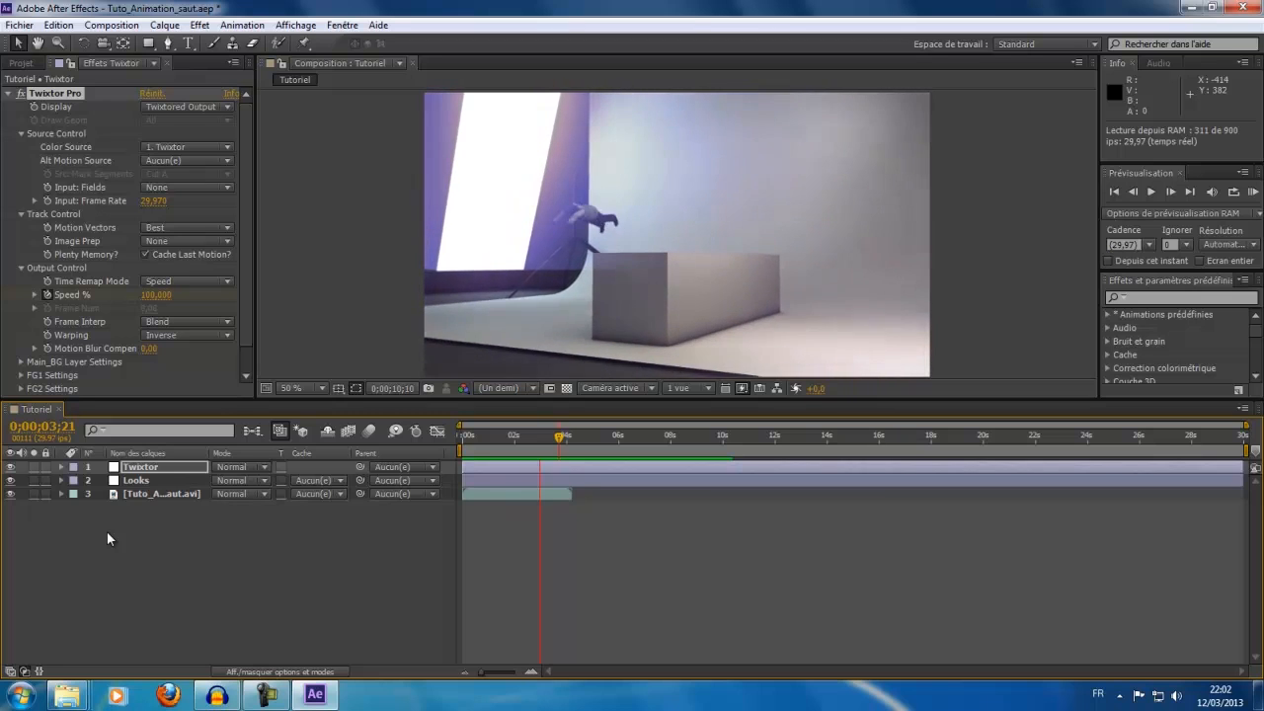
{"action": "key", "text": "space"}
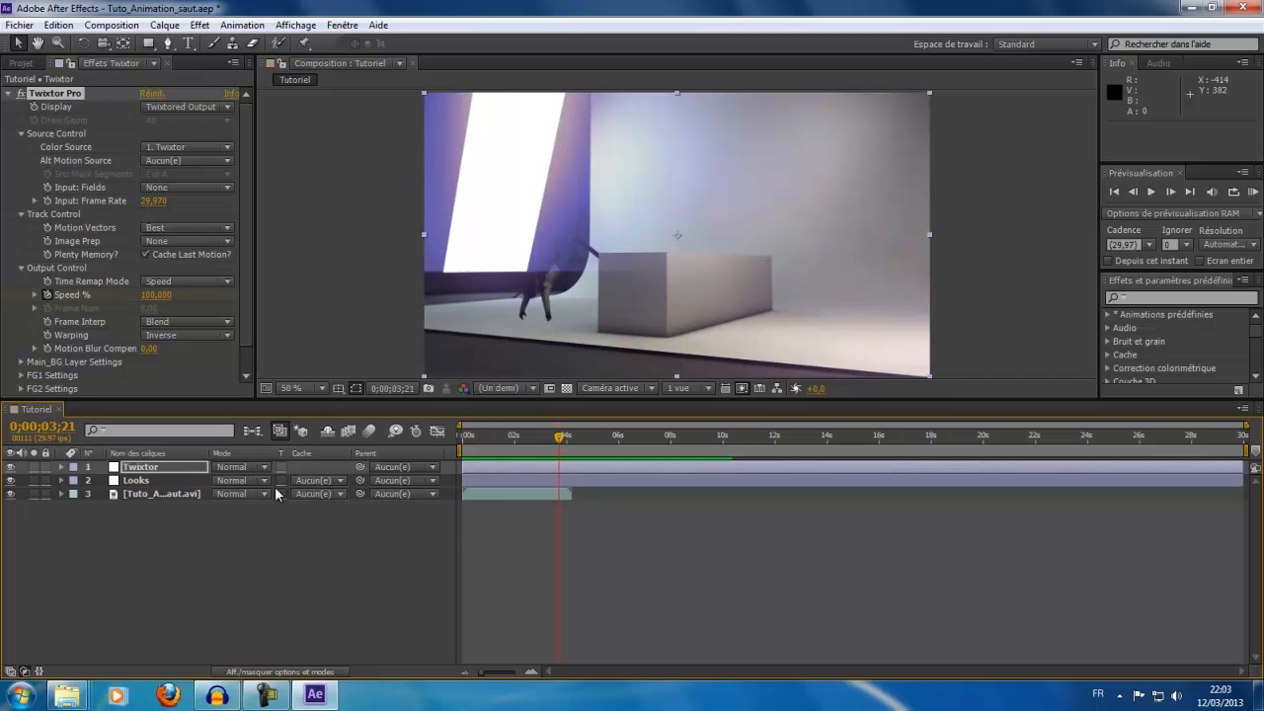
{"action": "left_click", "coordinate": [62, 468]}
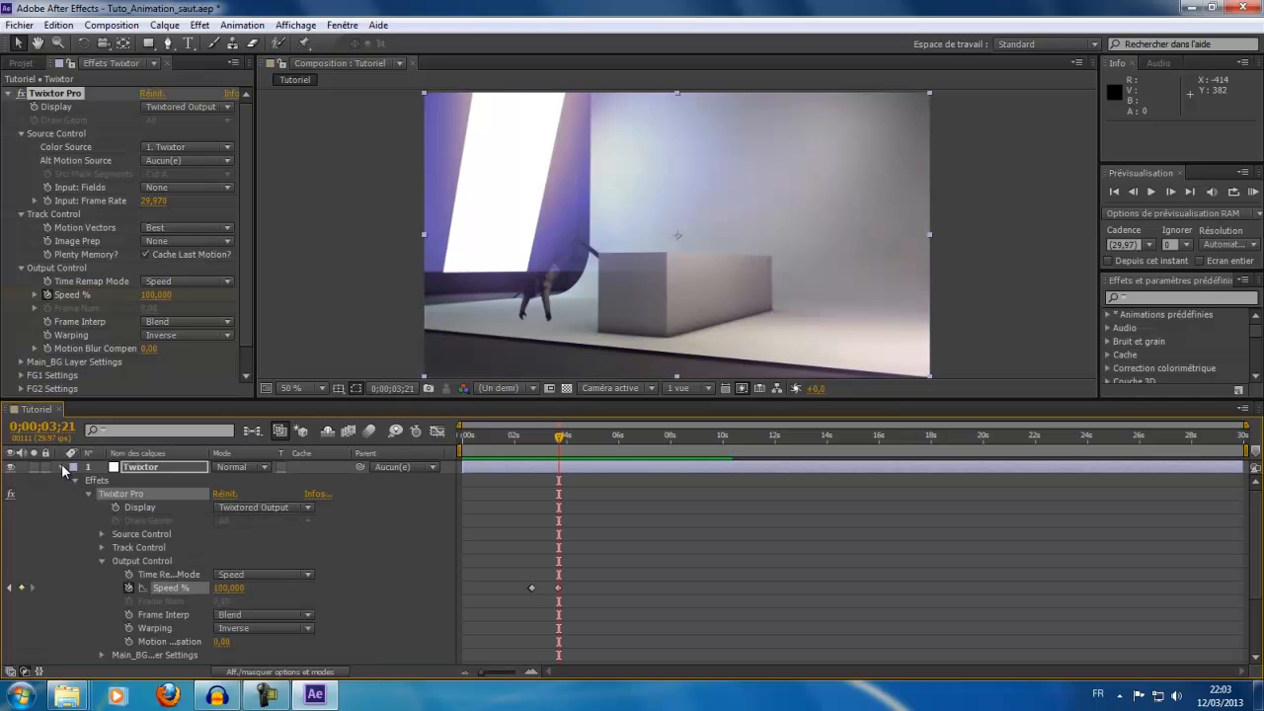
Replace the Speed % keyframe at 0;00;03;20 with a new one set to 50.
{"action": "left_click_drag", "start_coordinate": [487, 674], "coordinate": [530, 675]}
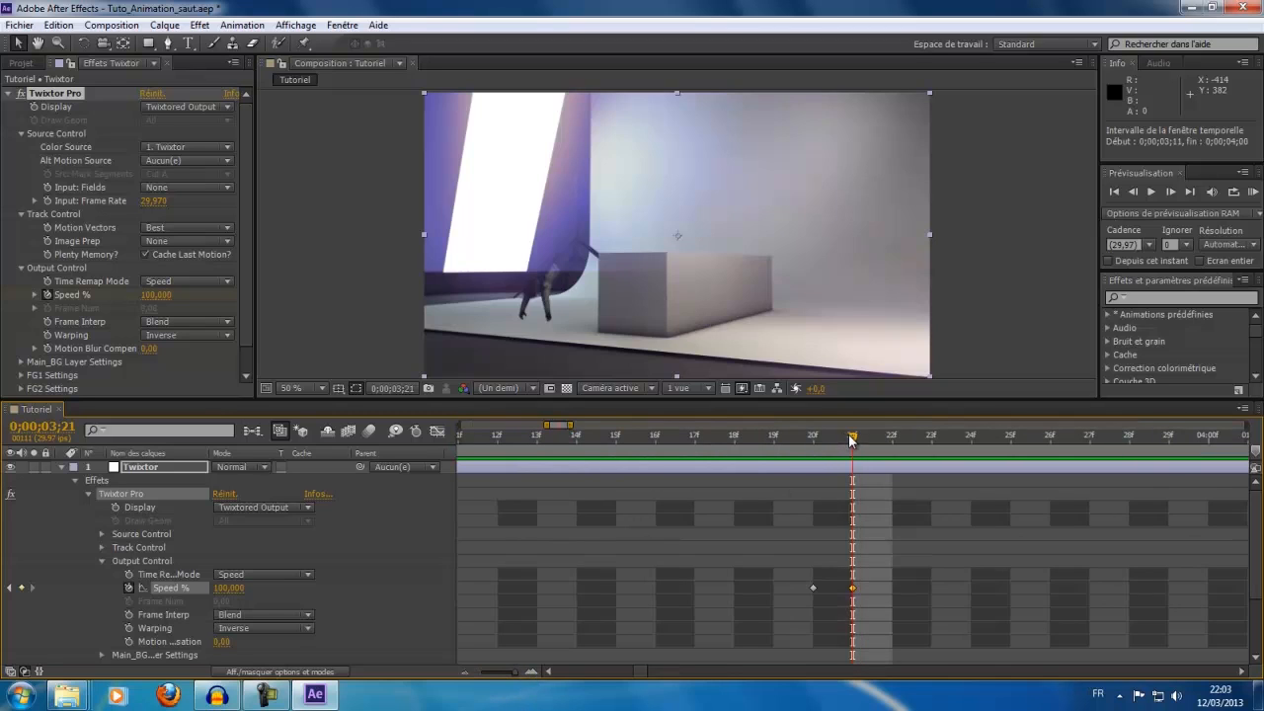
{"action": "left_click_drag", "start_coordinate": [826, 449], "coordinate": [812, 558]}
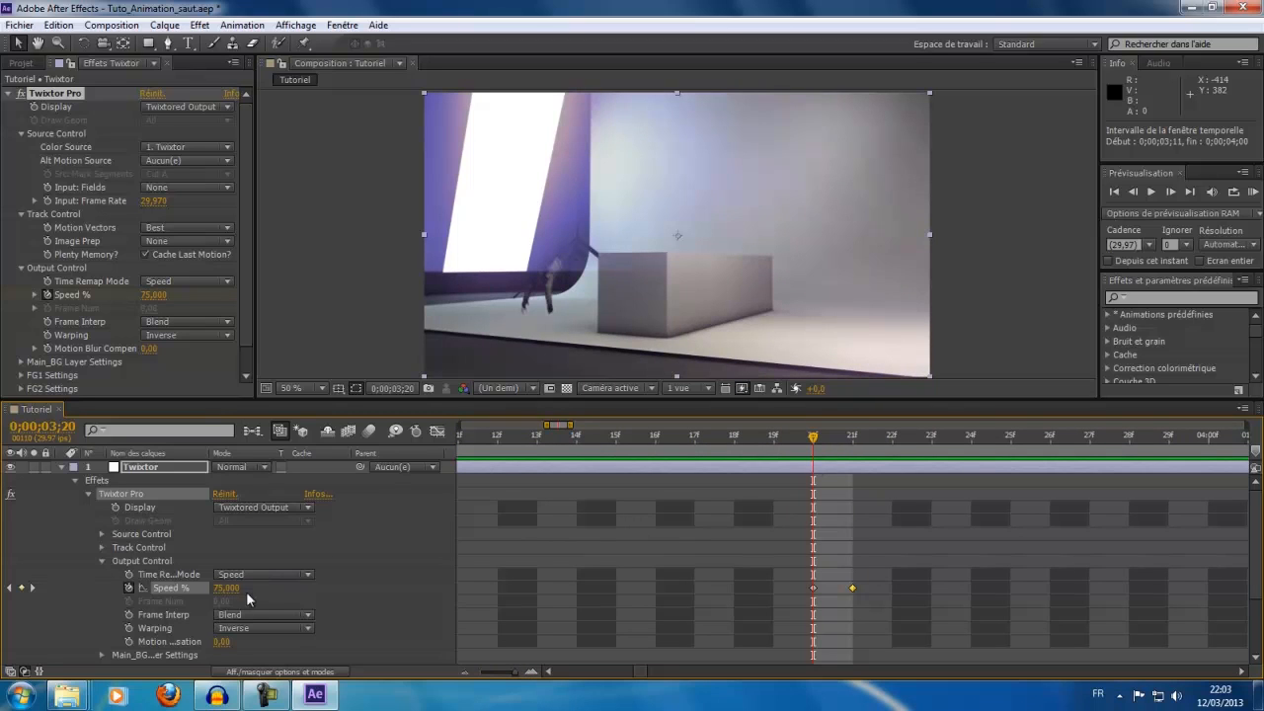
{"action": "left_click", "coordinate": [813, 589]}
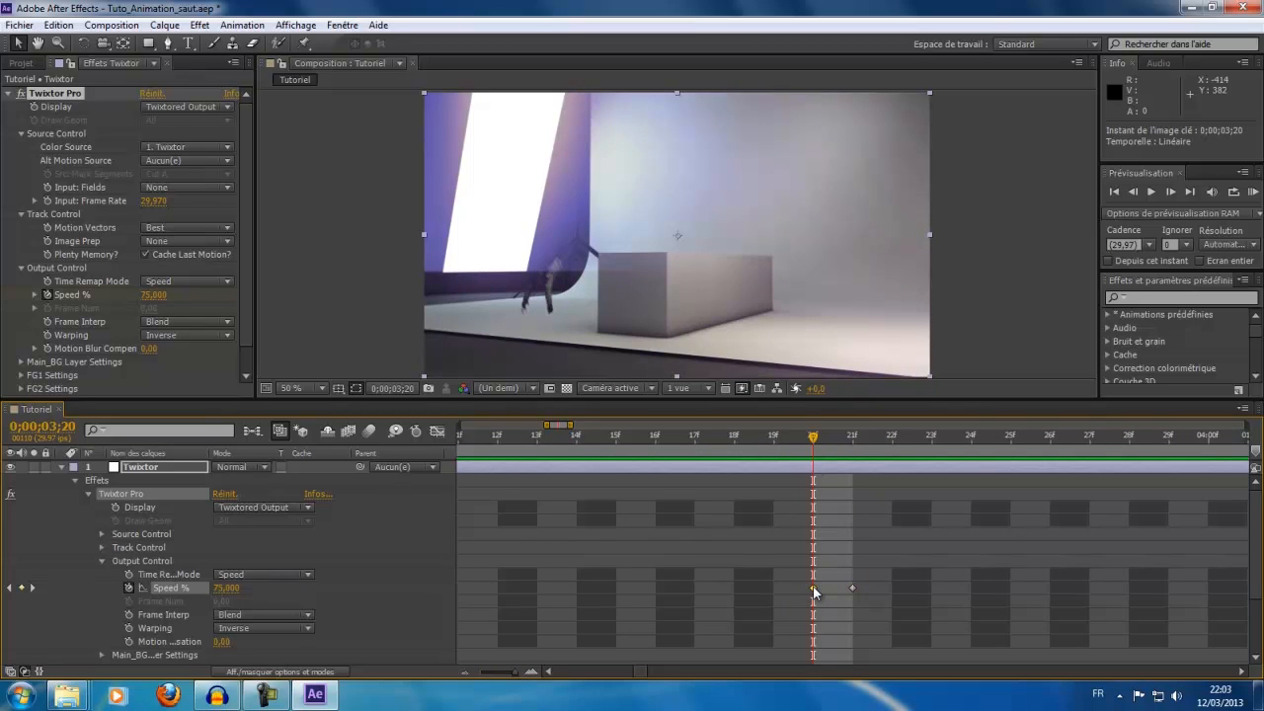
{"action": "key", "text": "Delete"}
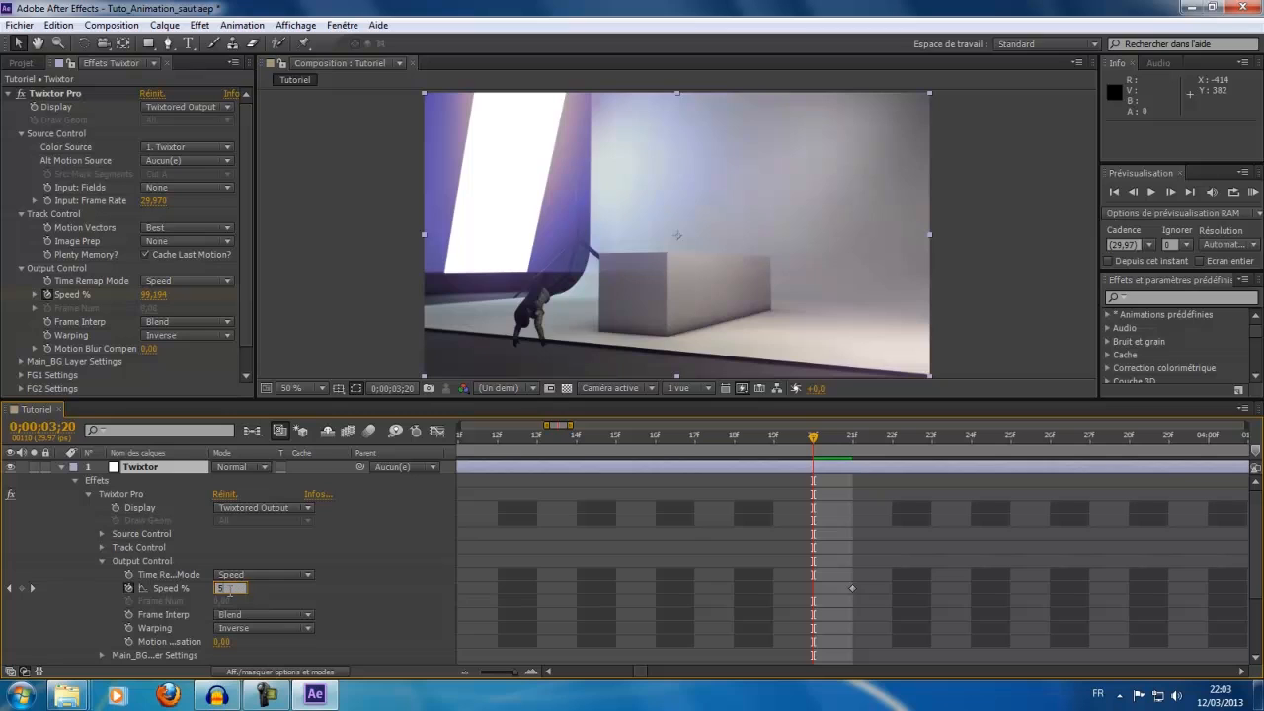
{"action": "key", "text": "Return"}
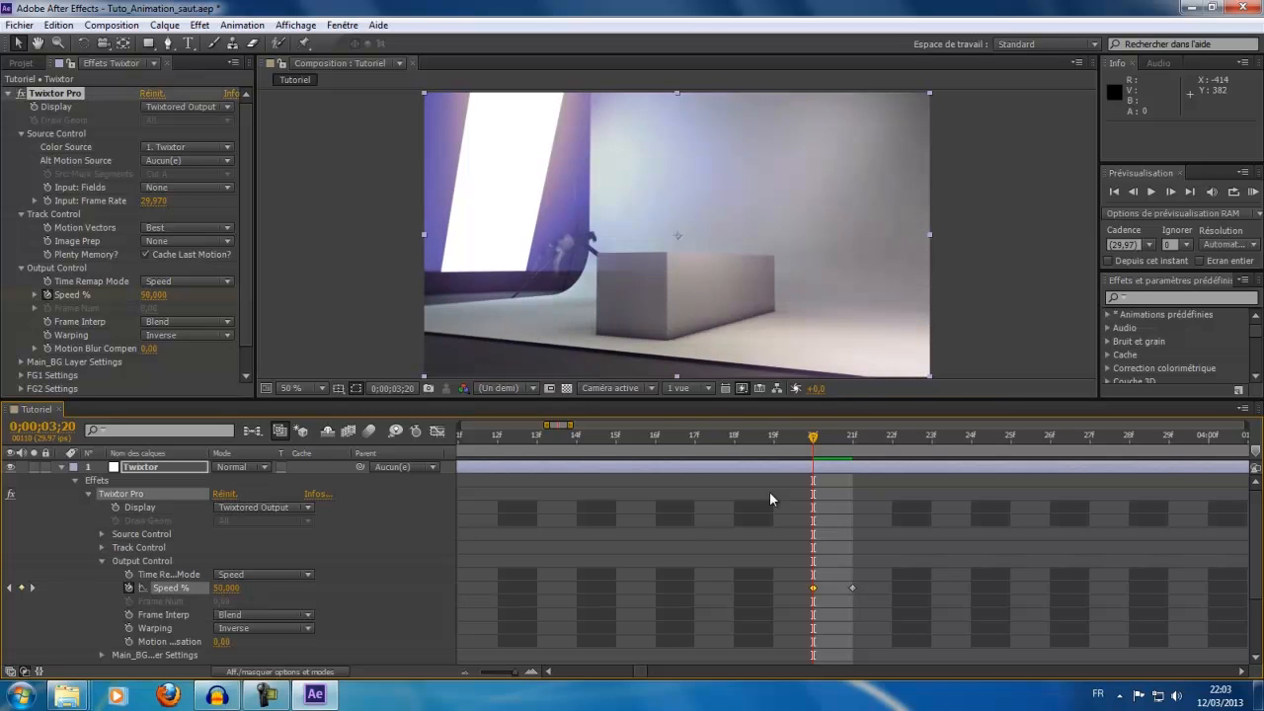
Replace the Speed % keyframe at 0;00;02;20 with a new one set to 50.
{"action": "left_click_drag", "start_coordinate": [514, 672], "coordinate": [510, 673]}
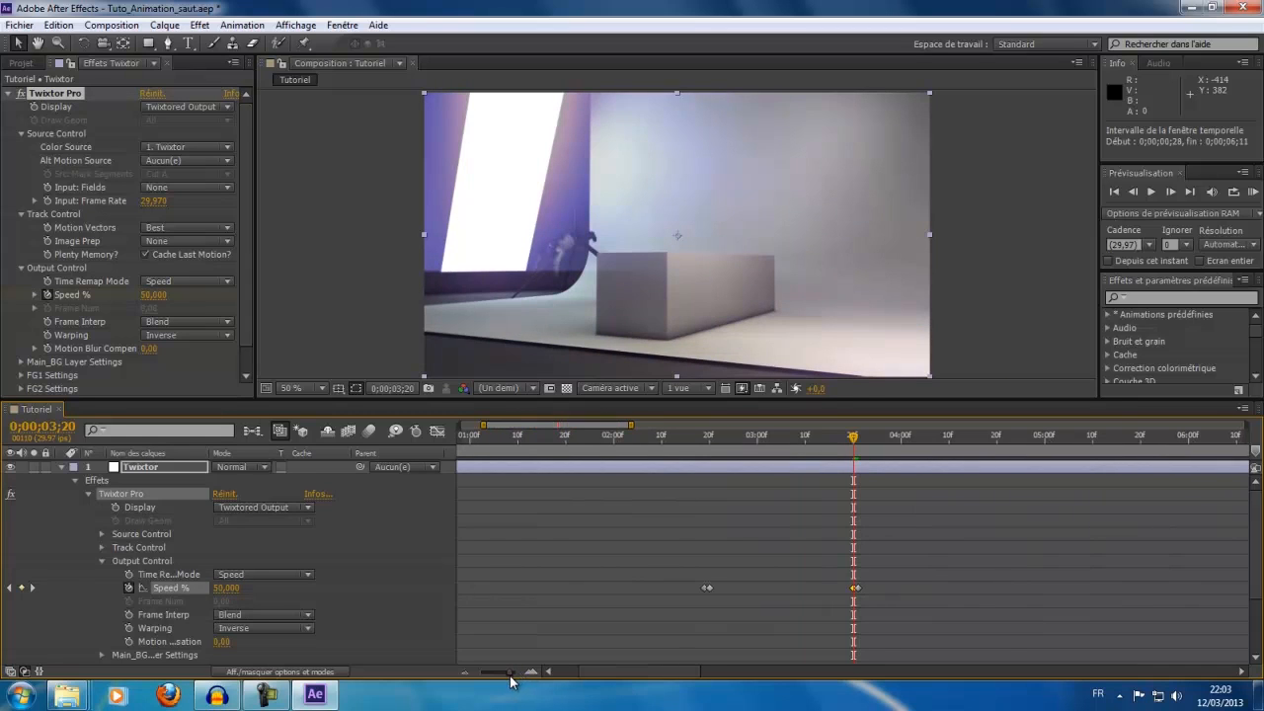
{"action": "left_click_drag", "start_coordinate": [853, 444], "coordinate": [707, 482]}
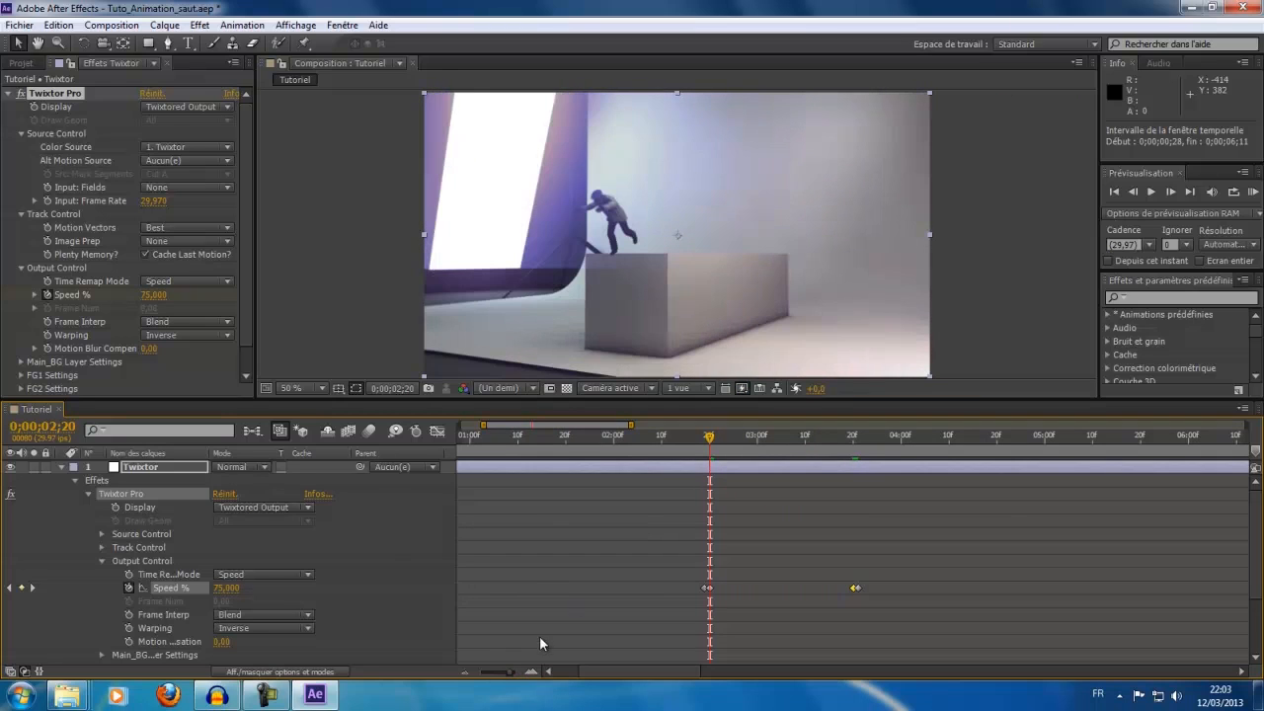
{"action": "left_click_drag", "start_coordinate": [512, 670], "coordinate": [533, 675]}
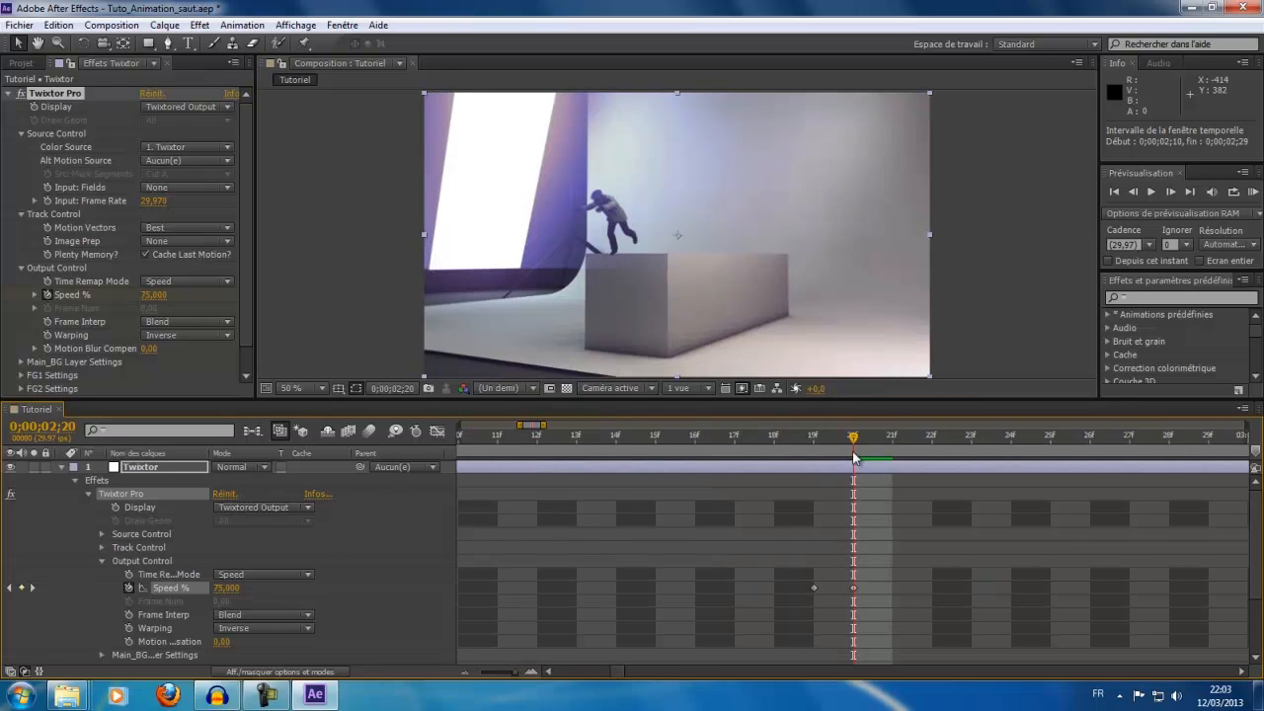
{"action": "left_click", "coordinate": [854, 590]}
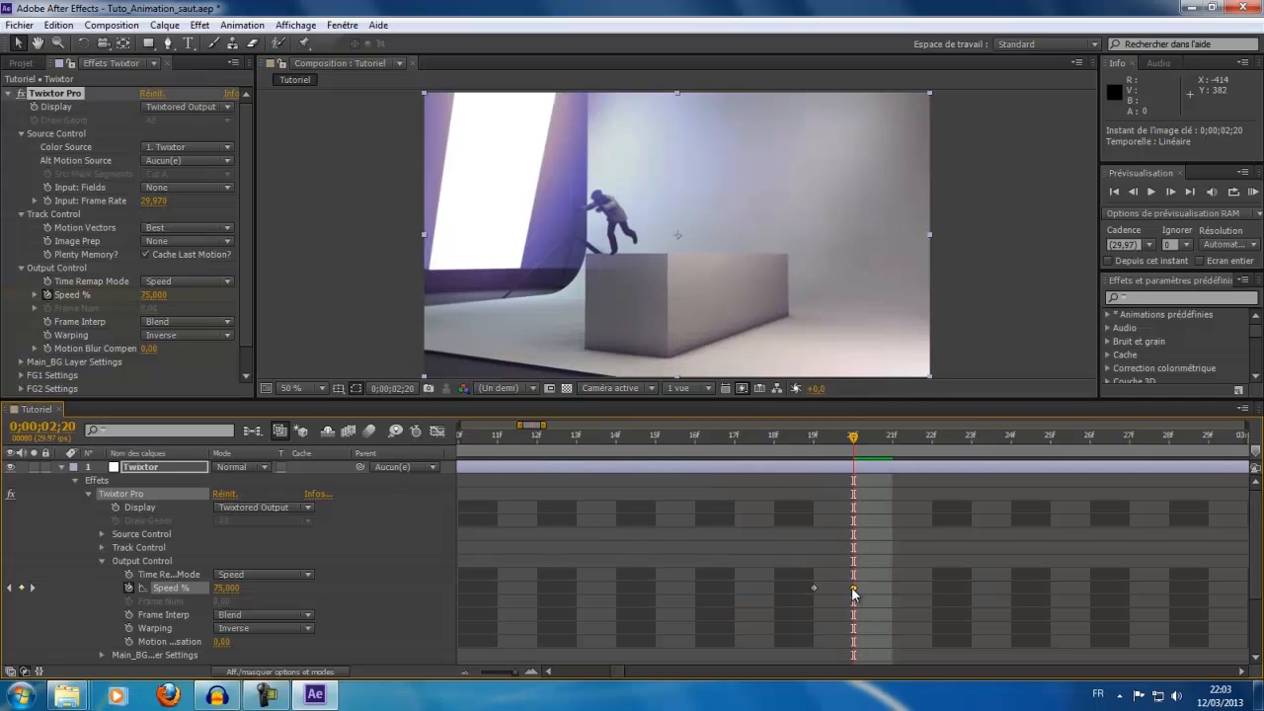
{"action": "key", "text": "Delete"}
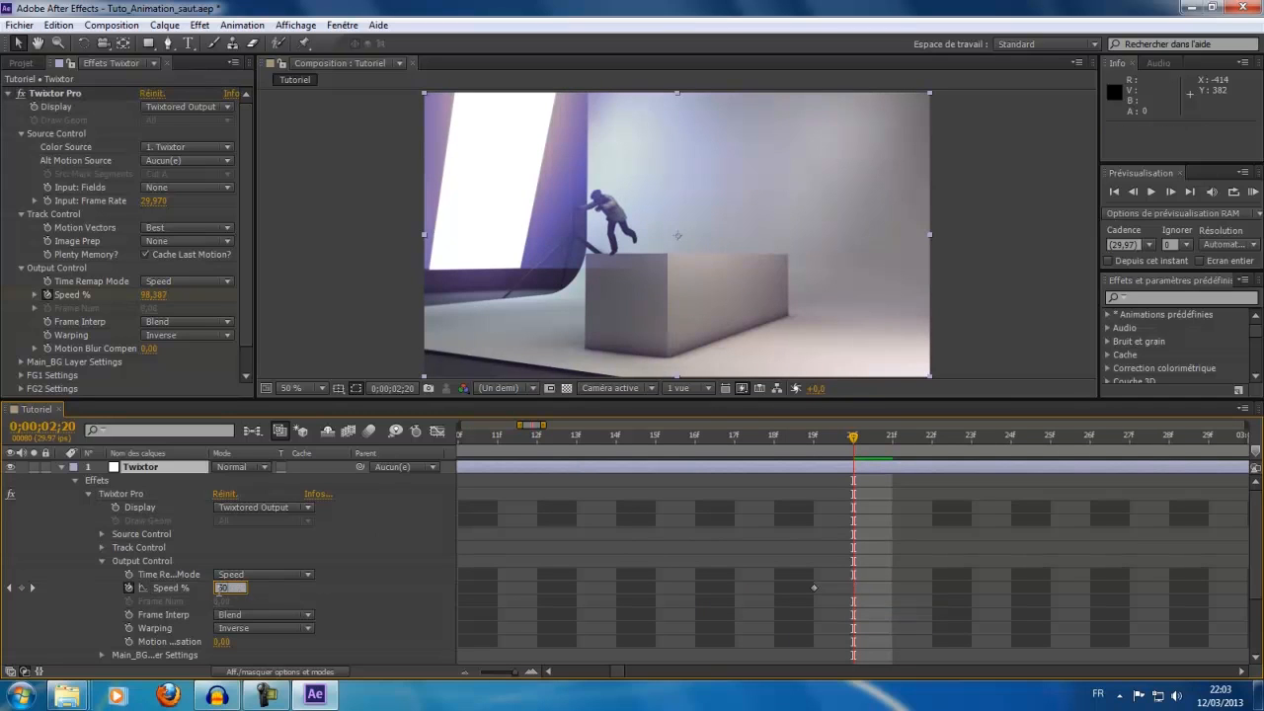
{"action": "key", "text": "Return"}
Collapse the Twixtor layer and run a RAM preview of the 50% slow motion, then stop it.
{"action": "left_click_drag", "start_coordinate": [512, 676], "coordinate": [466, 675]}
{"action": "left_click", "coordinate": [63, 467]}
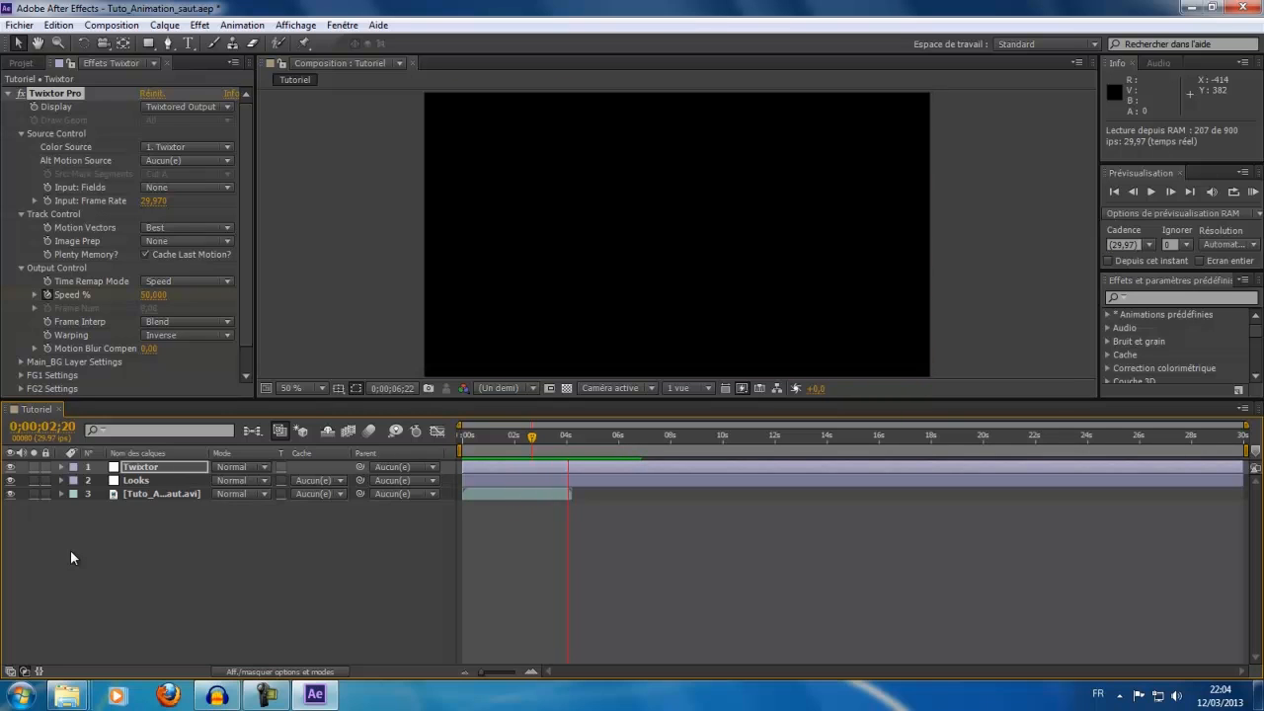
{"action": "key", "text": "space"}
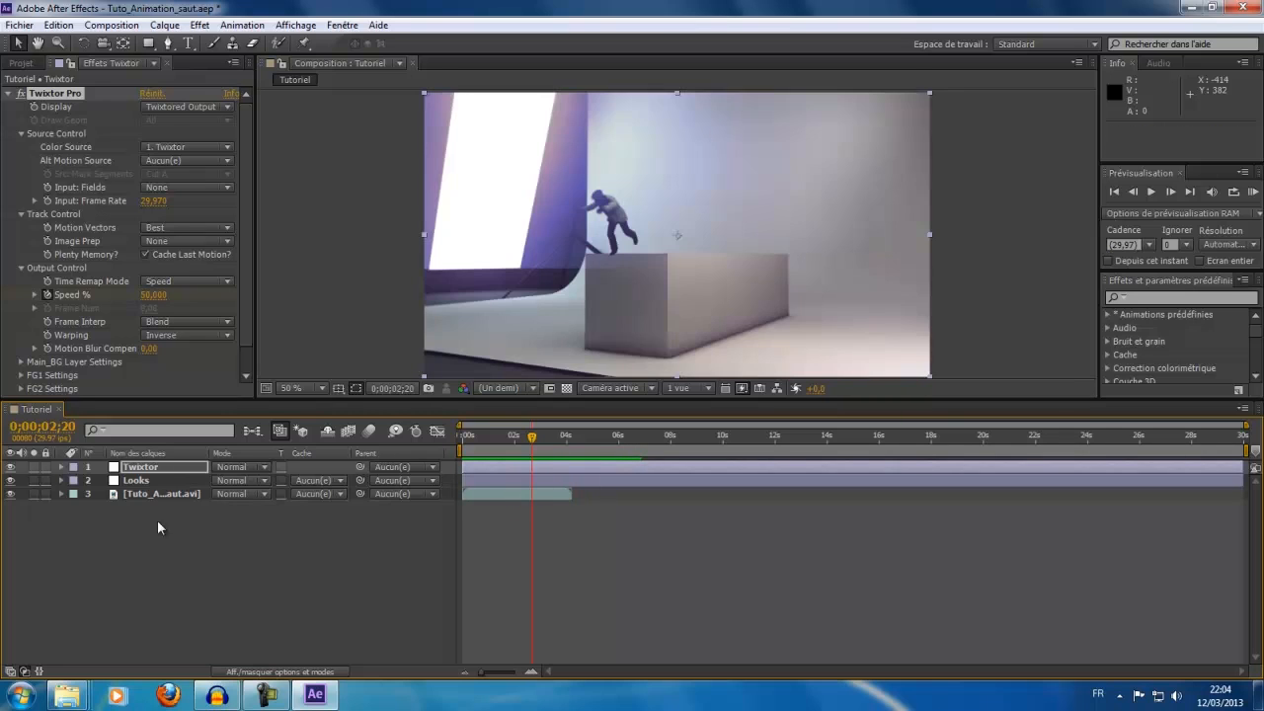
Move the two closing Speed % keyframes earlier, to 0;00;03;10 and 0;00;03;11.
{"action": "mouse_move", "coordinate": [531, 441]}
{"action": "left_mouse_down"}
{"action": "mouse_move", "coordinate": [574, 441]}
{"action": "mouse_move", "coordinate": [511, 451]}
{"action": "mouse_move", "coordinate": [570, 435]}
{"action": "mouse_move", "coordinate": [524, 436]}
{"action": "mouse_move", "coordinate": [549, 436]}
{"action": "left_mouse_up"}
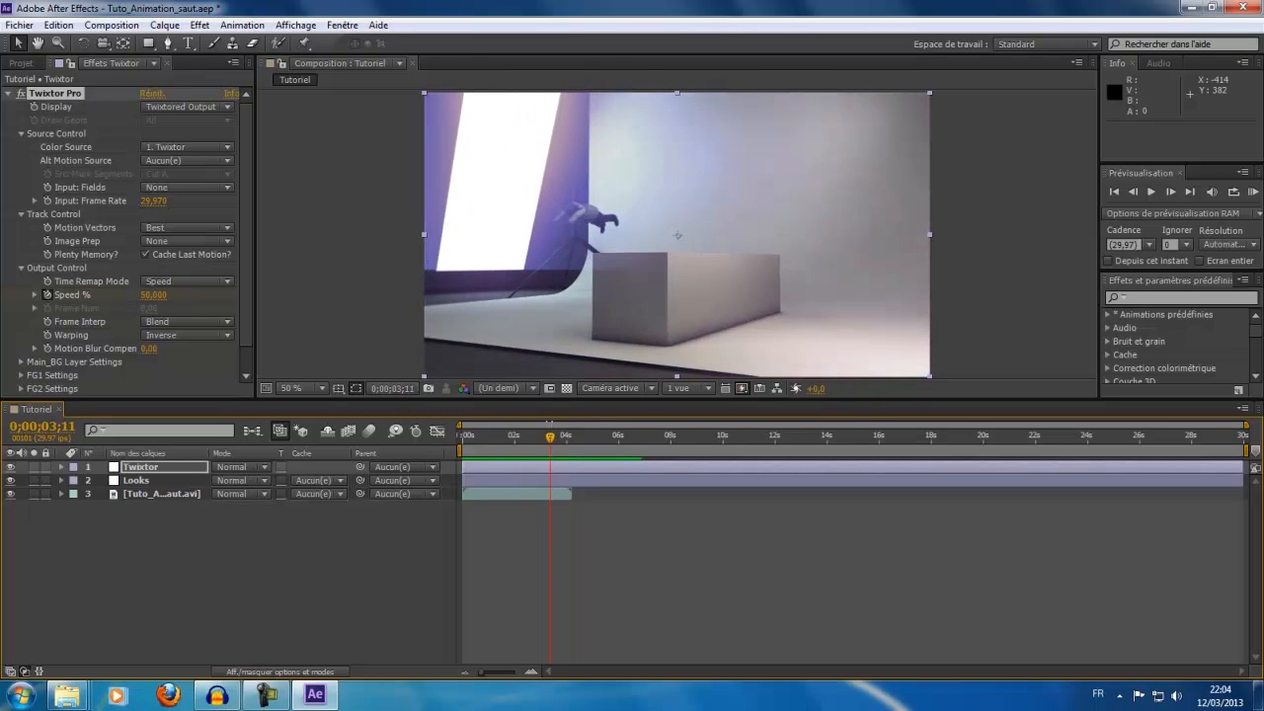
{"action": "left_click", "coordinate": [61, 467]}
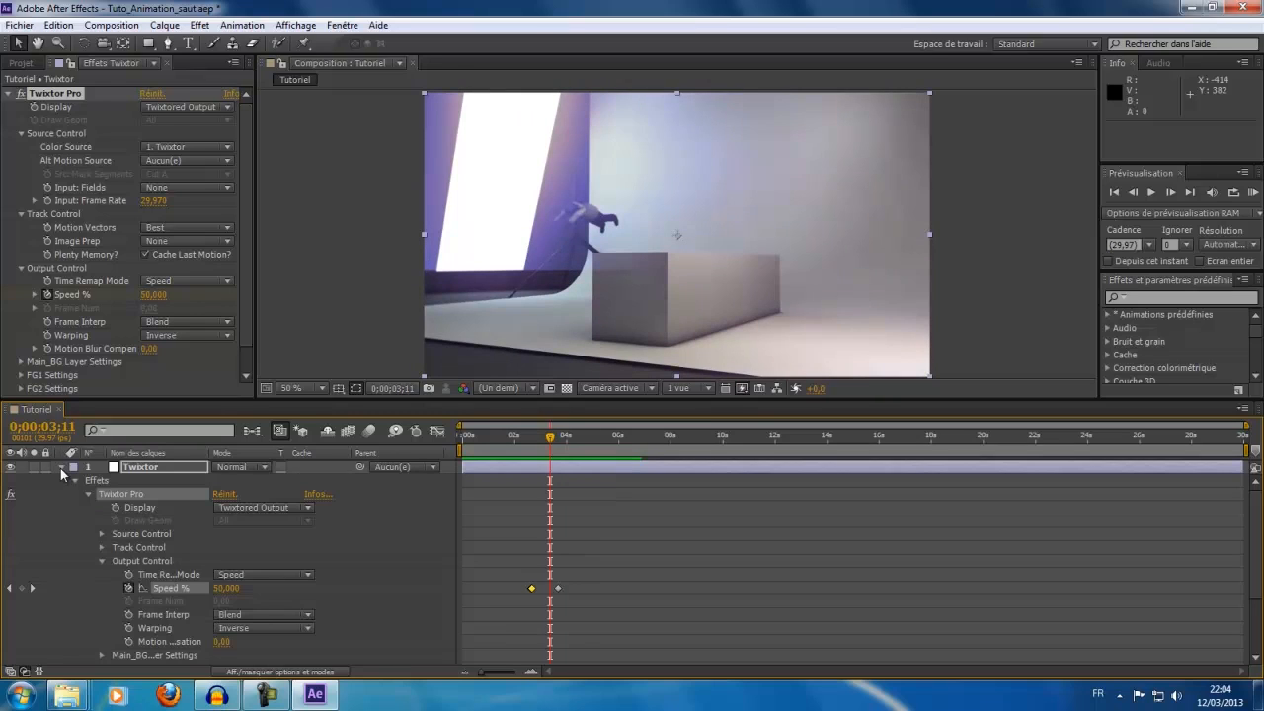
{"action": "left_click", "coordinate": [558, 589]}
{"action": "mouse_move", "coordinate": [485, 674]}
{"action": "left_mouse_down"}
{"action": "mouse_move", "coordinate": [531, 673]}
{"action": "mouse_move", "coordinate": [505, 674]}
{"action": "left_mouse_up"}
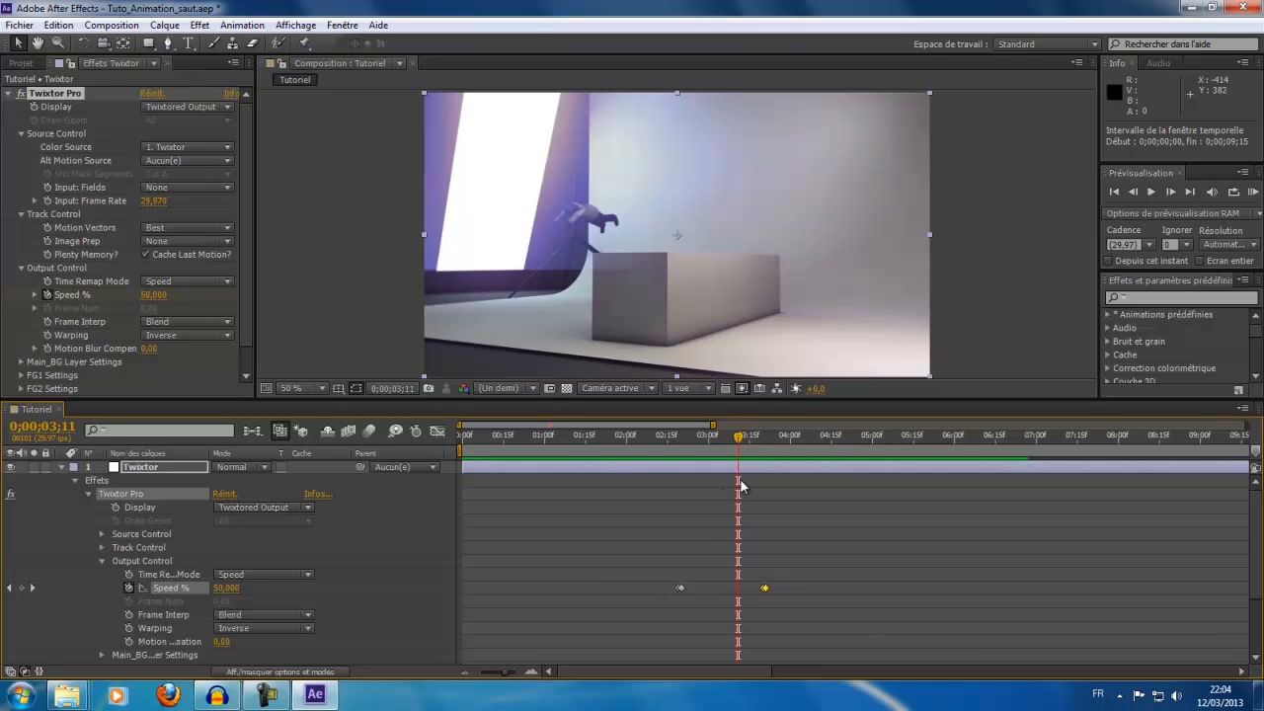
{"action": "left_click_drag", "start_coordinate": [738, 440], "coordinate": [723, 441]}
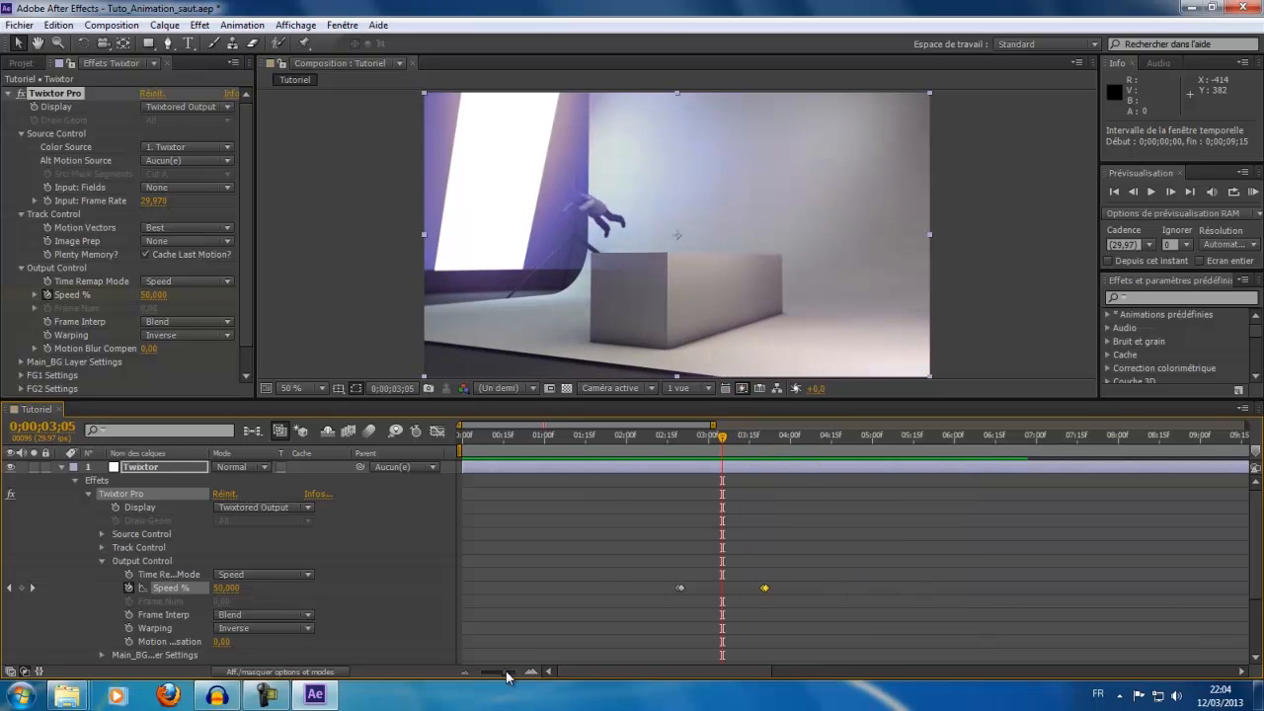
{"action": "left_click_drag", "start_coordinate": [504, 672], "coordinate": [539, 674]}
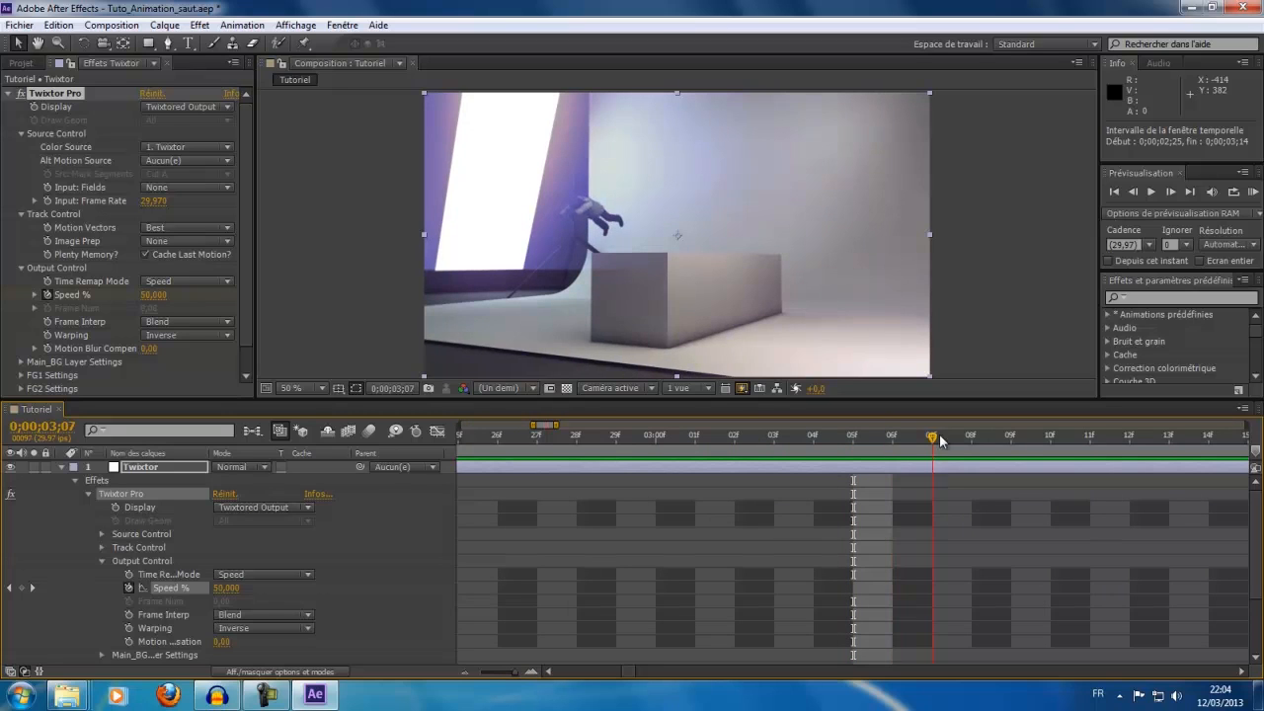
{"action": "left_click", "coordinate": [1041, 434]}
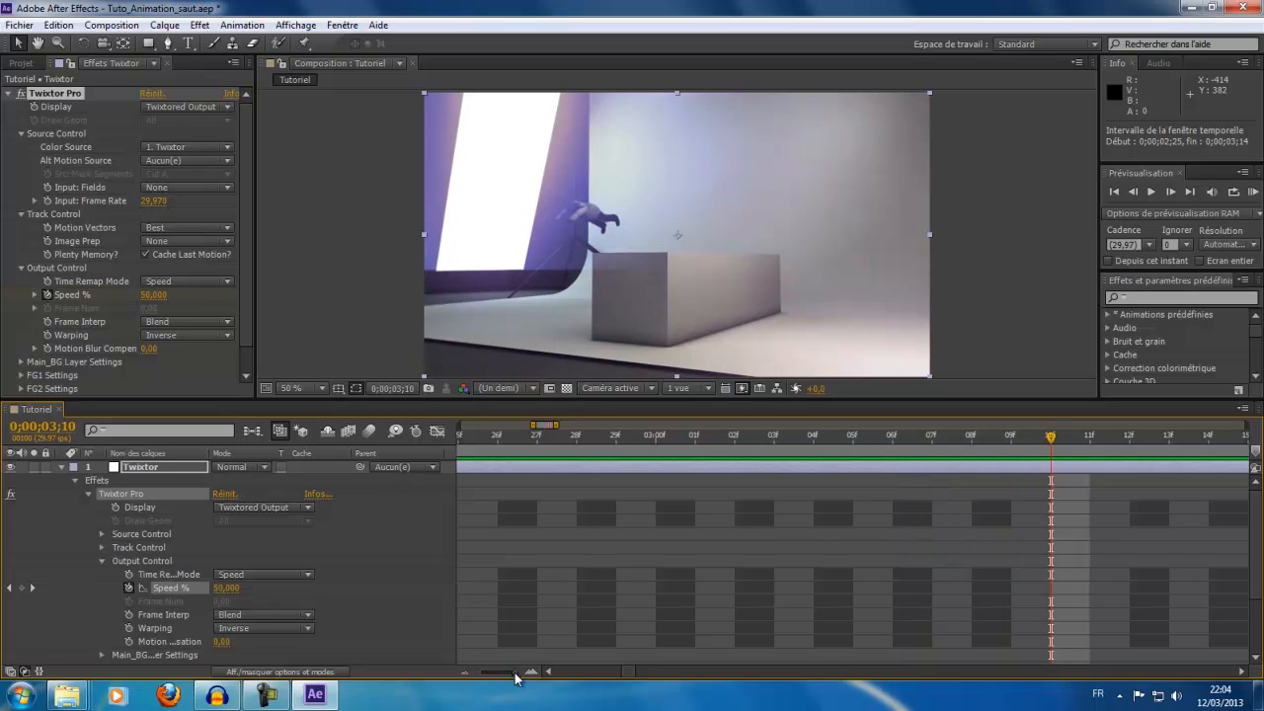
{"action": "left_click_drag", "start_coordinate": [524, 676], "coordinate": [505, 681]}
{"action": "left_click_drag", "start_coordinate": [727, 590], "coordinate": [704, 589]}
{"action": "key", "text": "semicolon"}
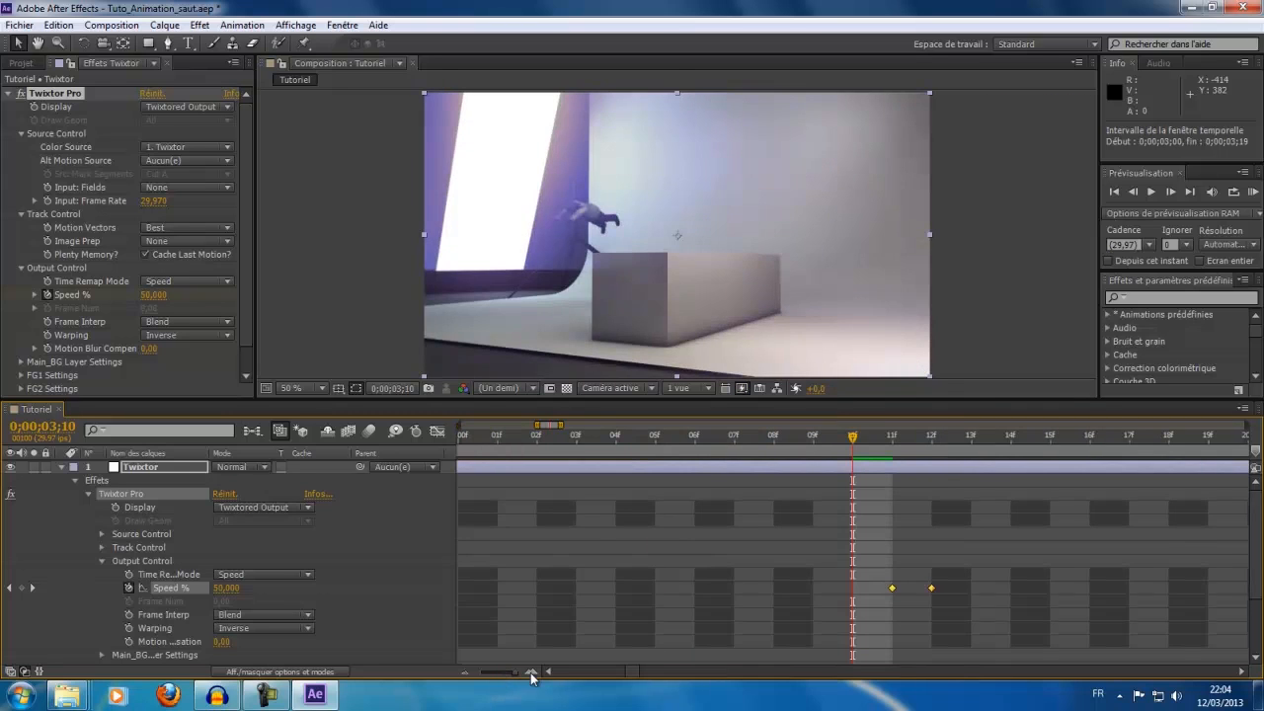
{"action": "left_click_drag", "start_coordinate": [892, 590], "coordinate": [853, 590]}
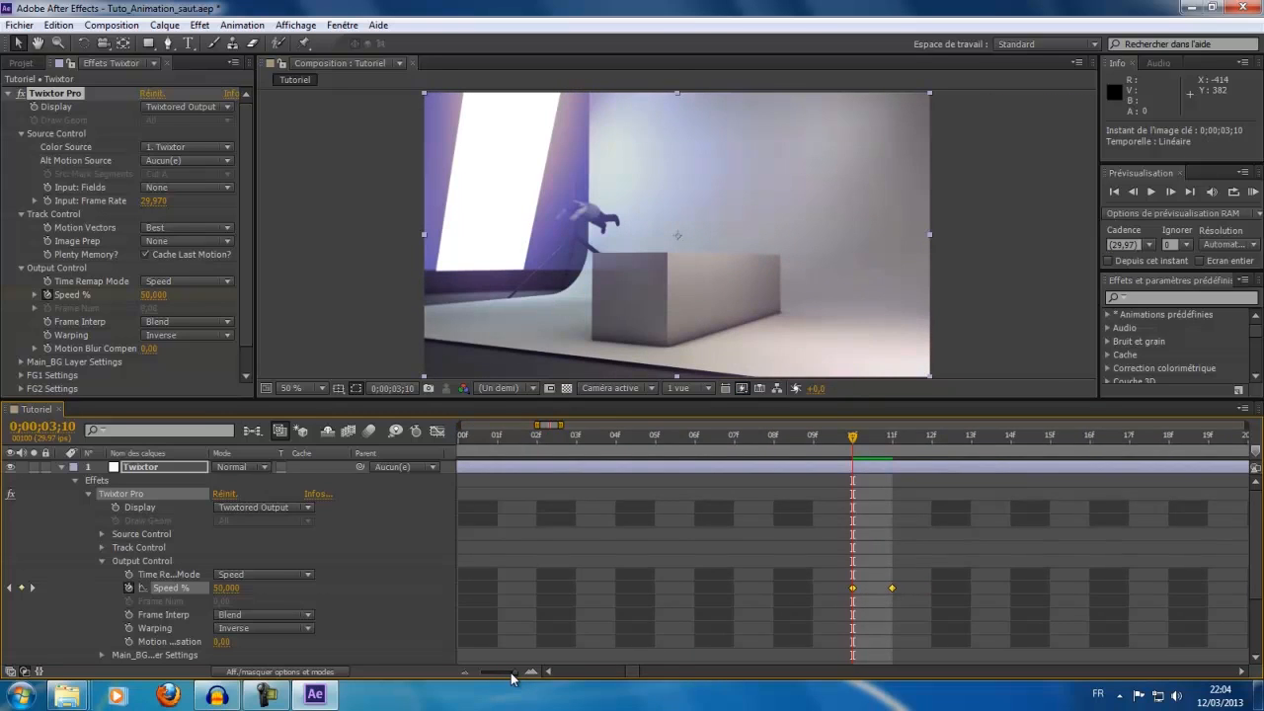
Deselect the keyframes, collapse the Twixtor layer, and RAM preview the shortened slow motion.
{"action": "left_click_drag", "start_coordinate": [511, 678], "coordinate": [480, 679]}
{"action": "left_click", "coordinate": [697, 626]}
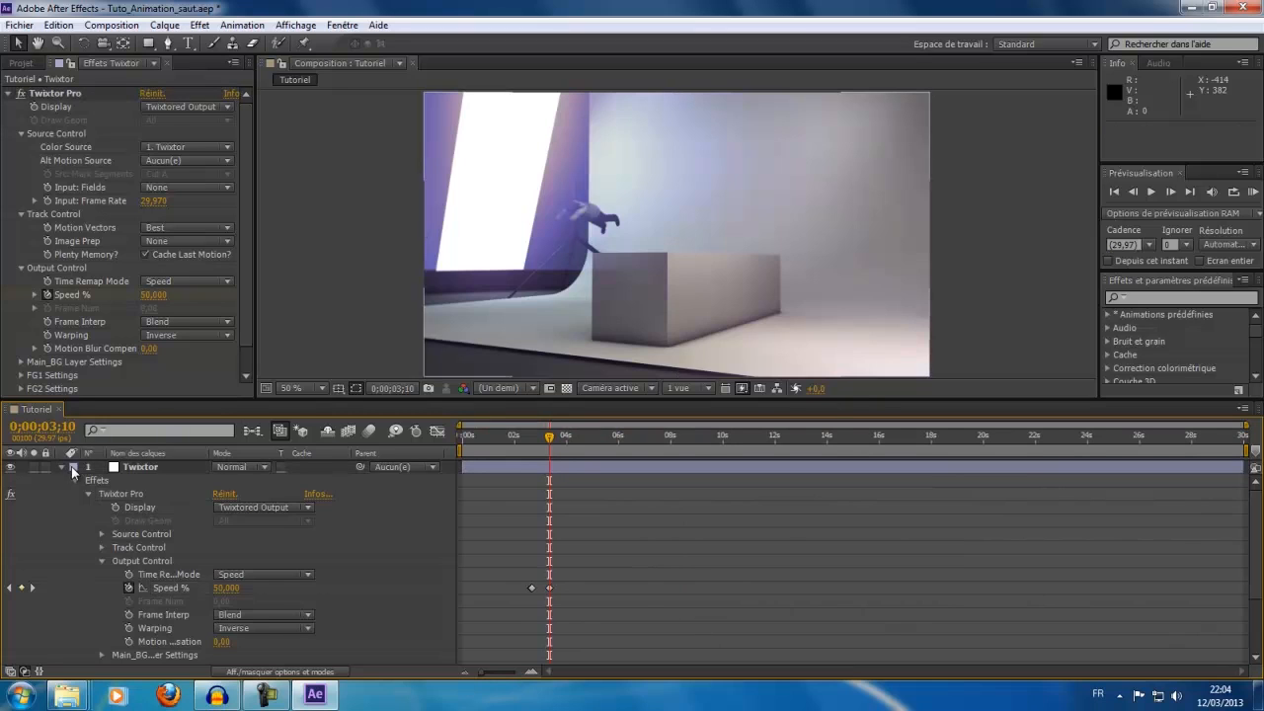
{"action": "left_click", "coordinate": [63, 467]}
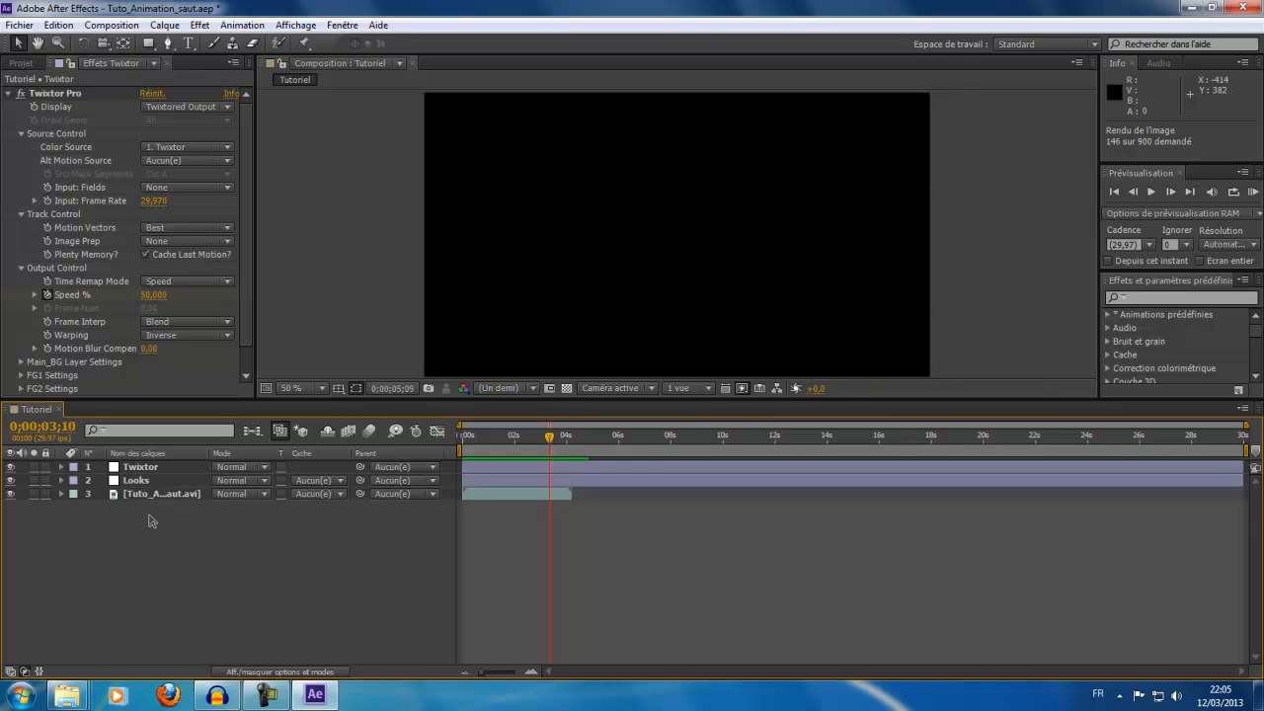
{"action": "key", "text": "space"}
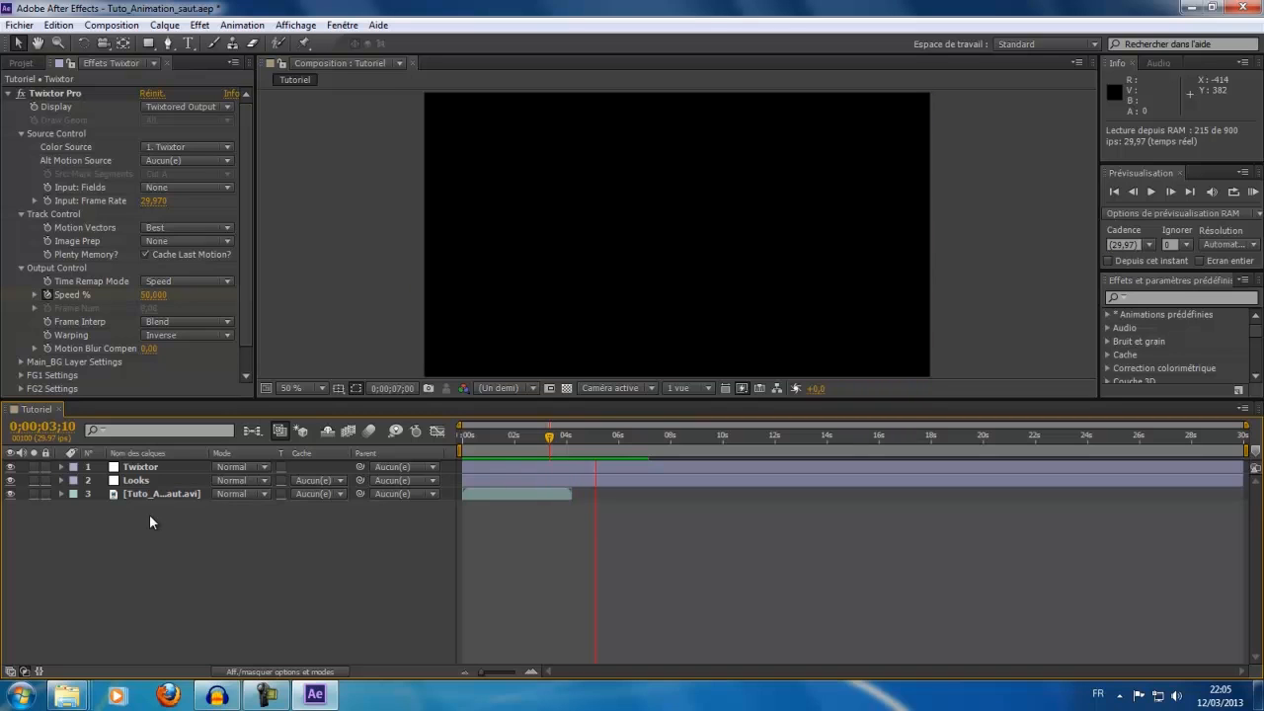
{"action": "key", "text": "space"}
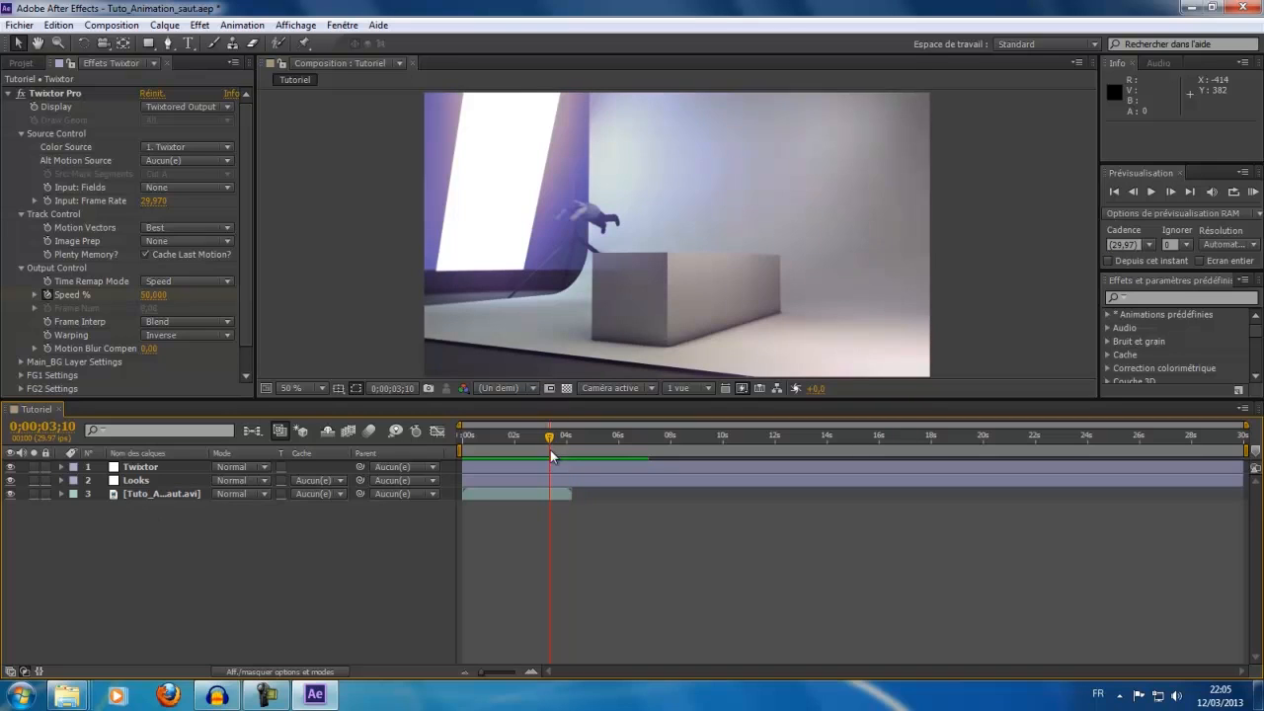
Shift the two closing Speed % keyframes of the Twixtor layer to 0;00;03;05 and 0;00;03;06.
{"action": "left_click", "coordinate": [61, 467]}
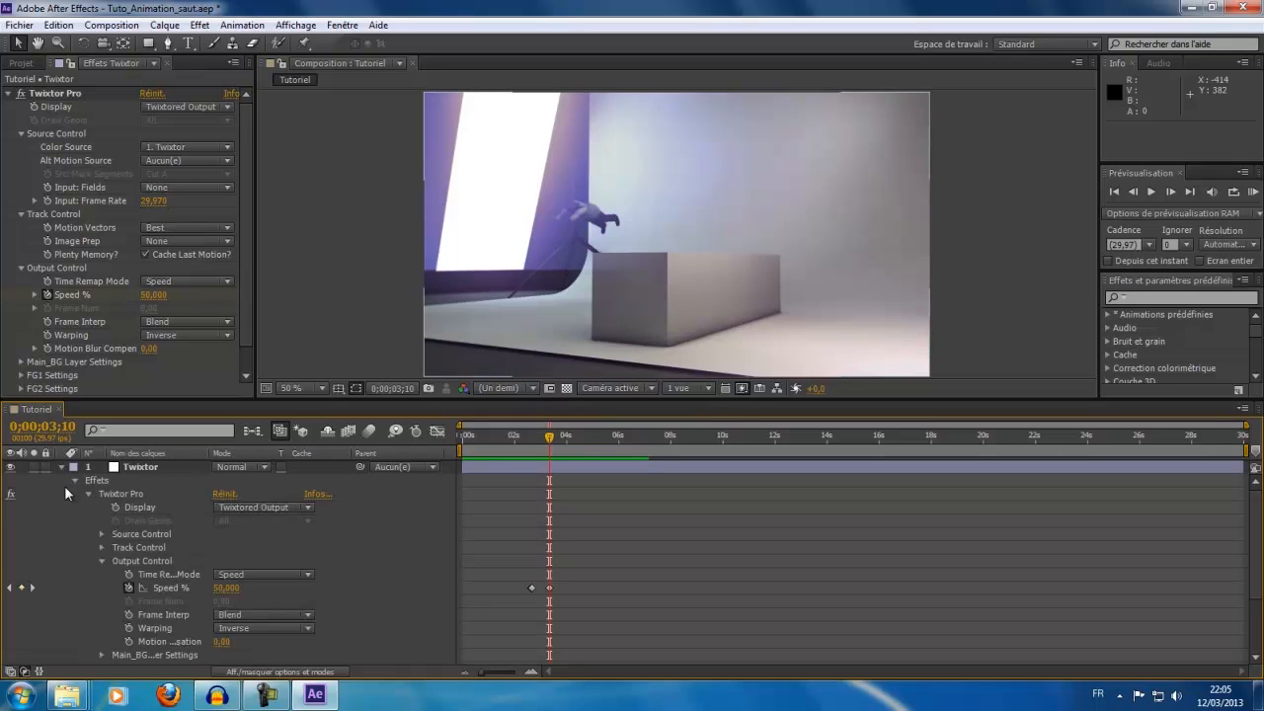
{"action": "left_click_drag", "start_coordinate": [481, 674], "coordinate": [531, 674]}
{"action": "left_click_drag", "start_coordinate": [891, 588], "coordinate": [669, 599]}
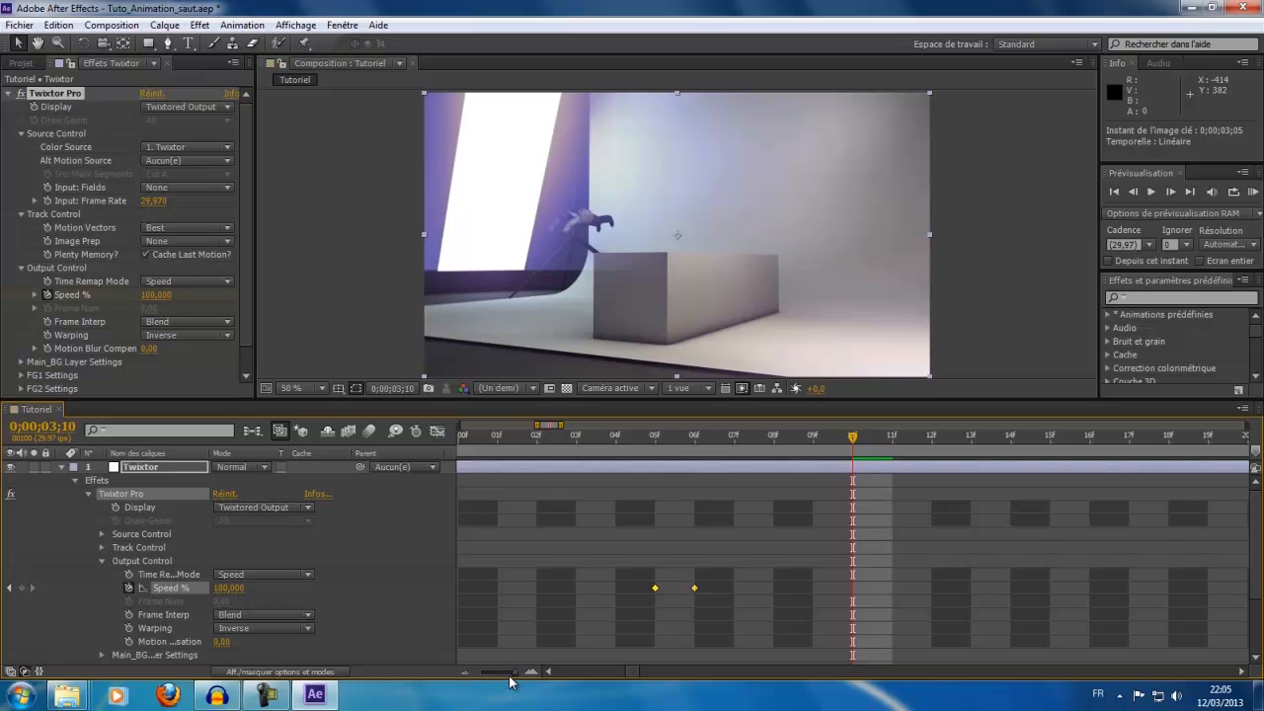
{"action": "left_click_drag", "start_coordinate": [502, 673], "coordinate": [446, 693]}
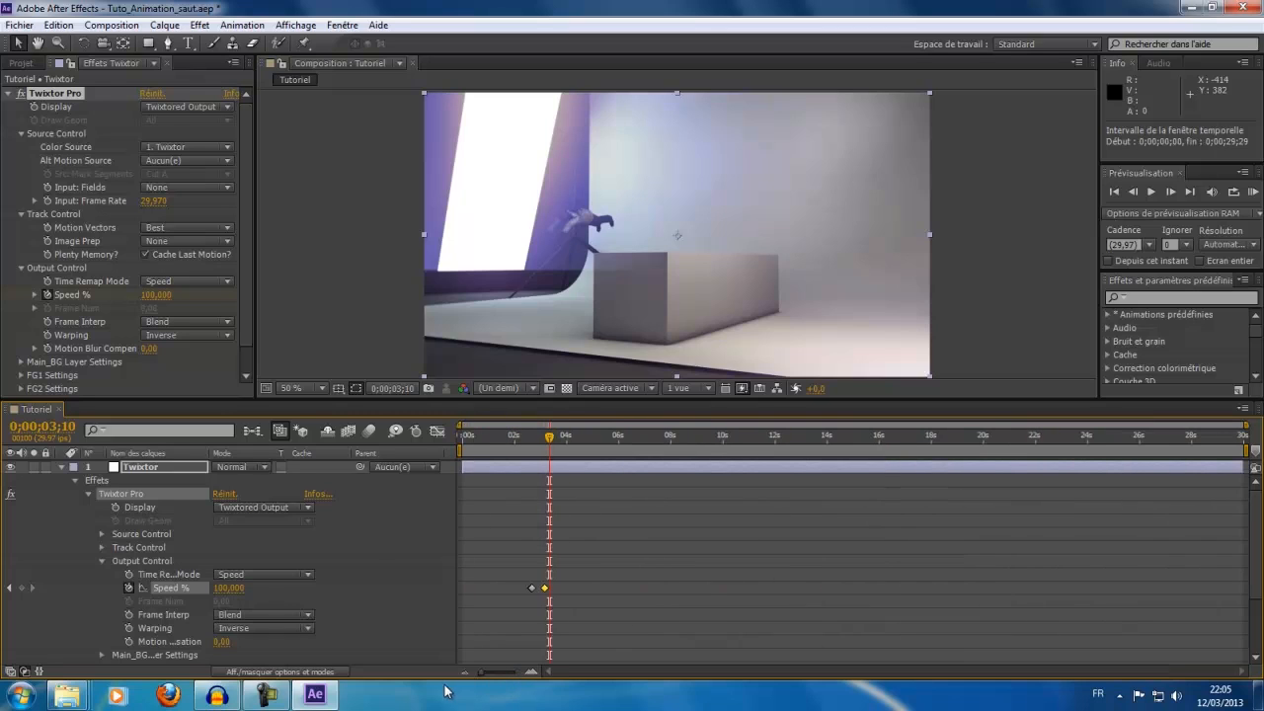
Collapse the Twixtor layer again and play a RAM preview of the adjusted jump timing before stopping it.
{"action": "left_click", "coordinate": [60, 466]}
{"action": "left_click", "coordinate": [778, 582]}
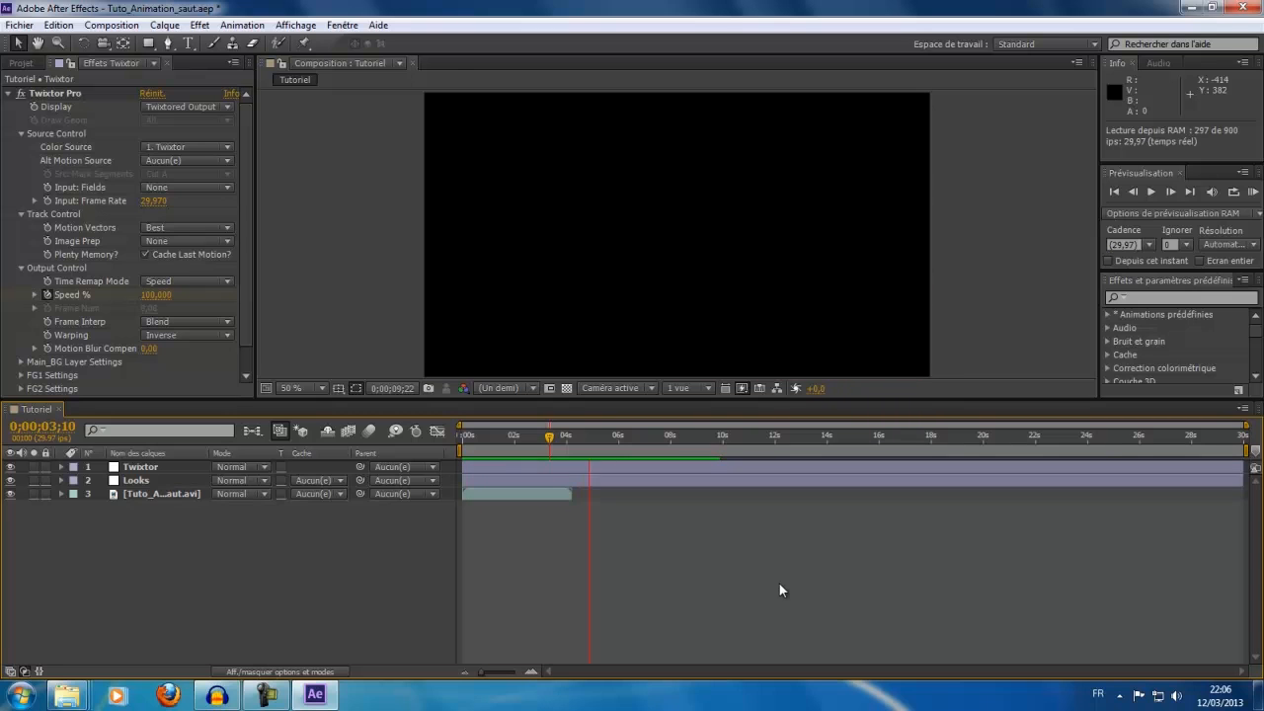
{"action": "key", "text": "space"}
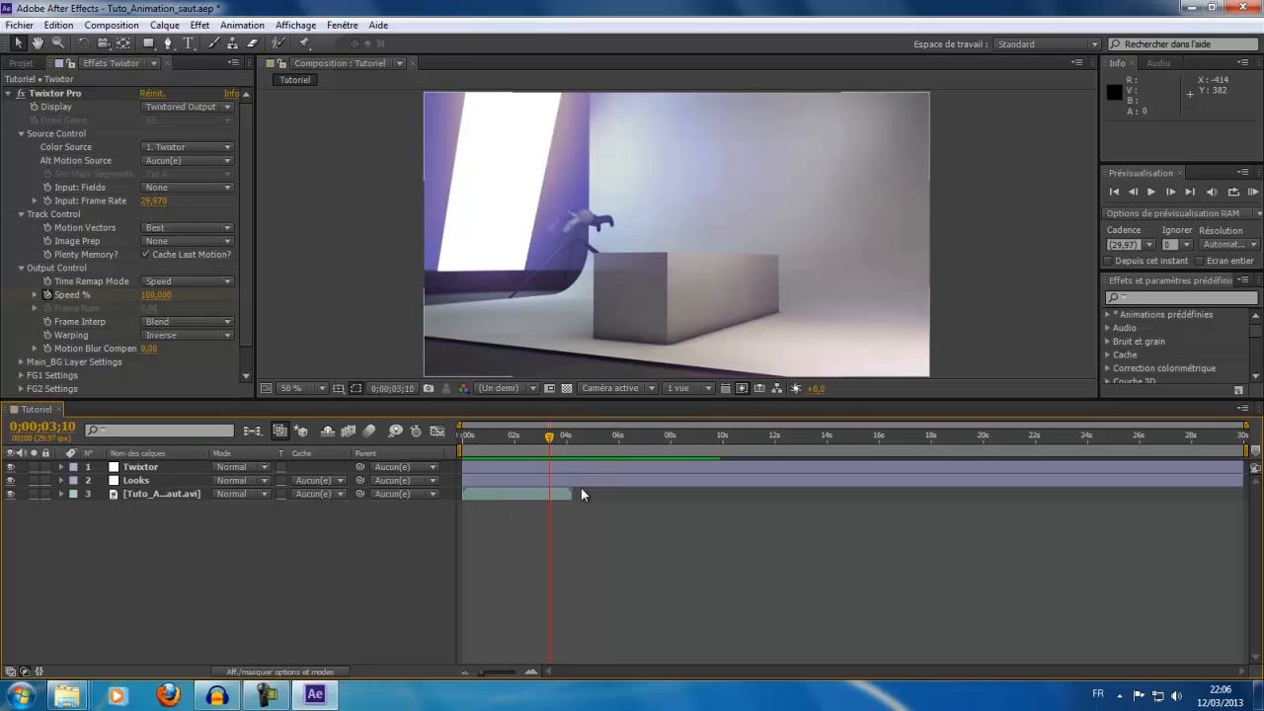
Enable time remapping on the Tuto_Animation_saut.avi layer and extend its out point to 0;00;15;07.
{"action": "left_click", "coordinate": [141, 496]}
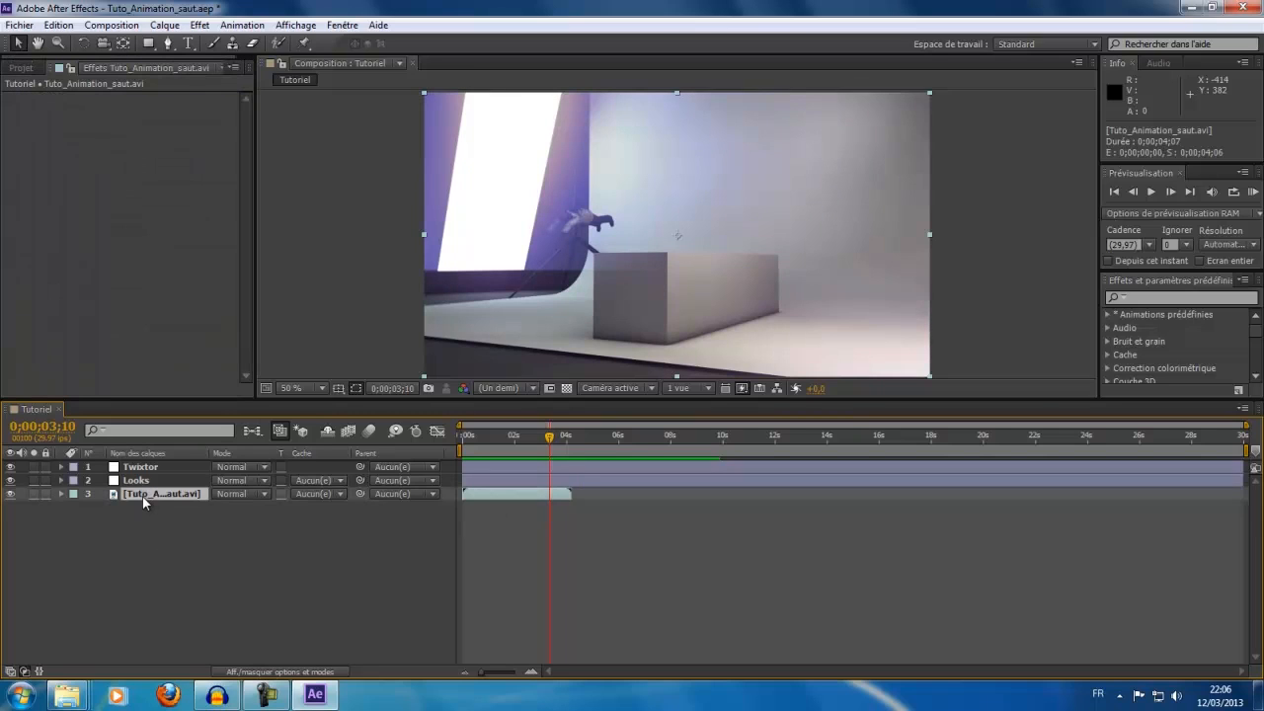
{"action": "right_click", "coordinate": [503, 495]}
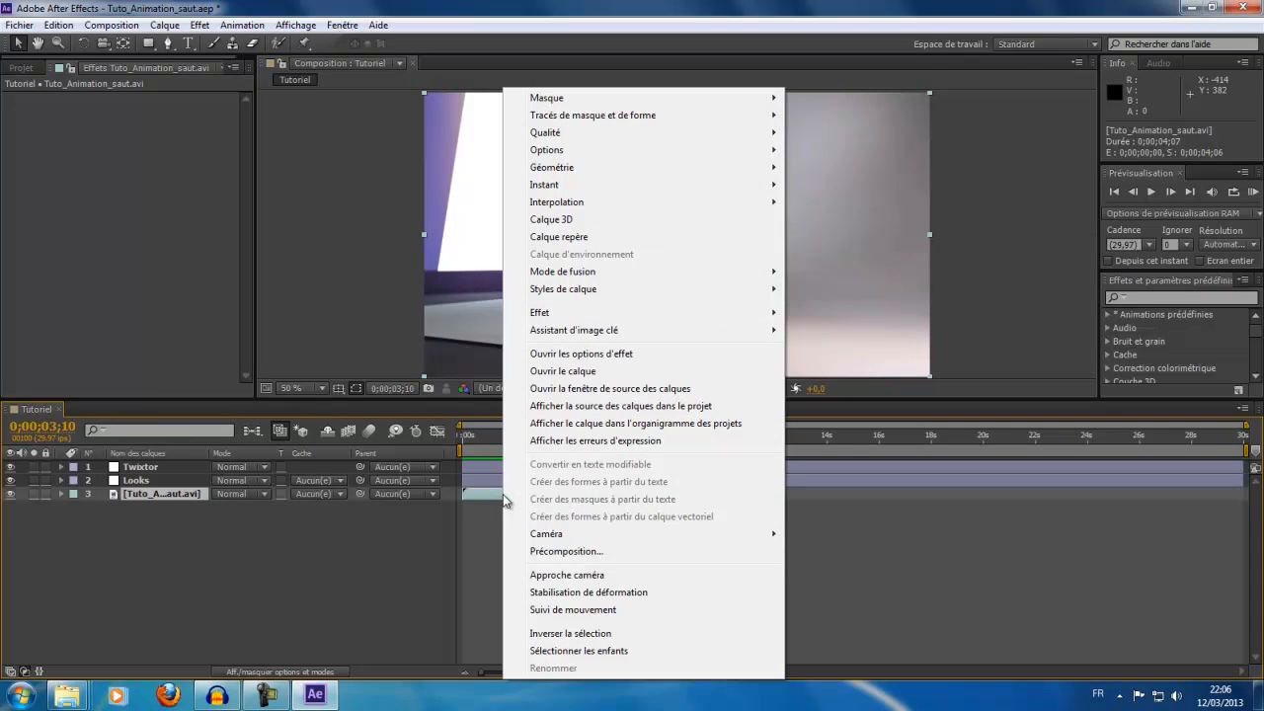
{"action": "mouse_move", "coordinate": [703, 187]}
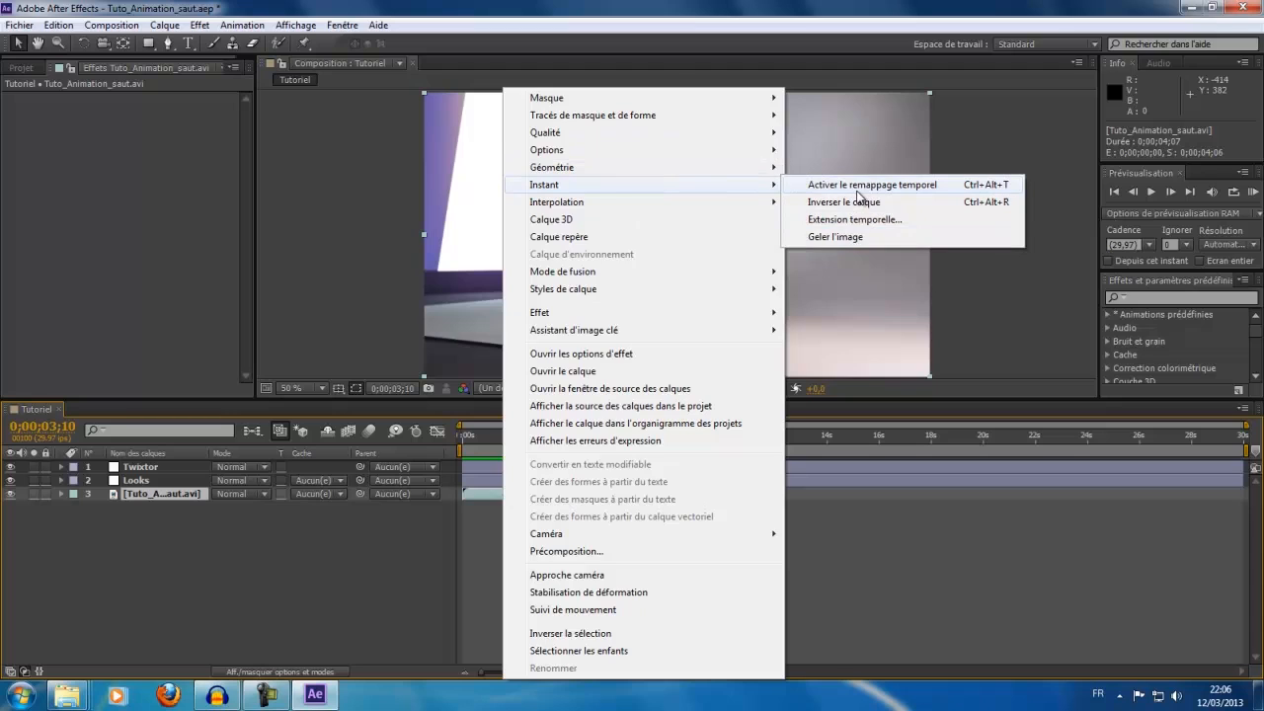
{"action": "left_click", "coordinate": [856, 185]}
{"action": "left_click_drag", "start_coordinate": [647, 495], "coordinate": [861, 497]}
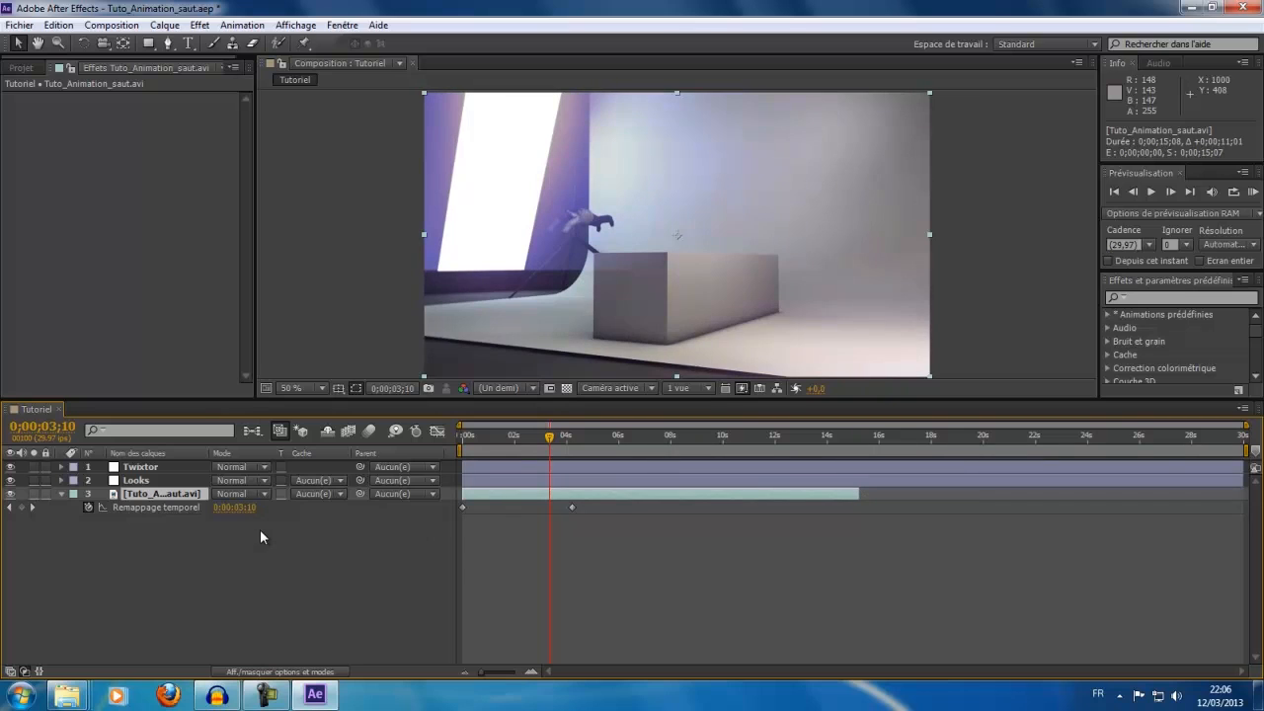
Render a RAM preview of the composition with the extended footage layer and play it back.
{"action": "key", "text": "KP_0"}
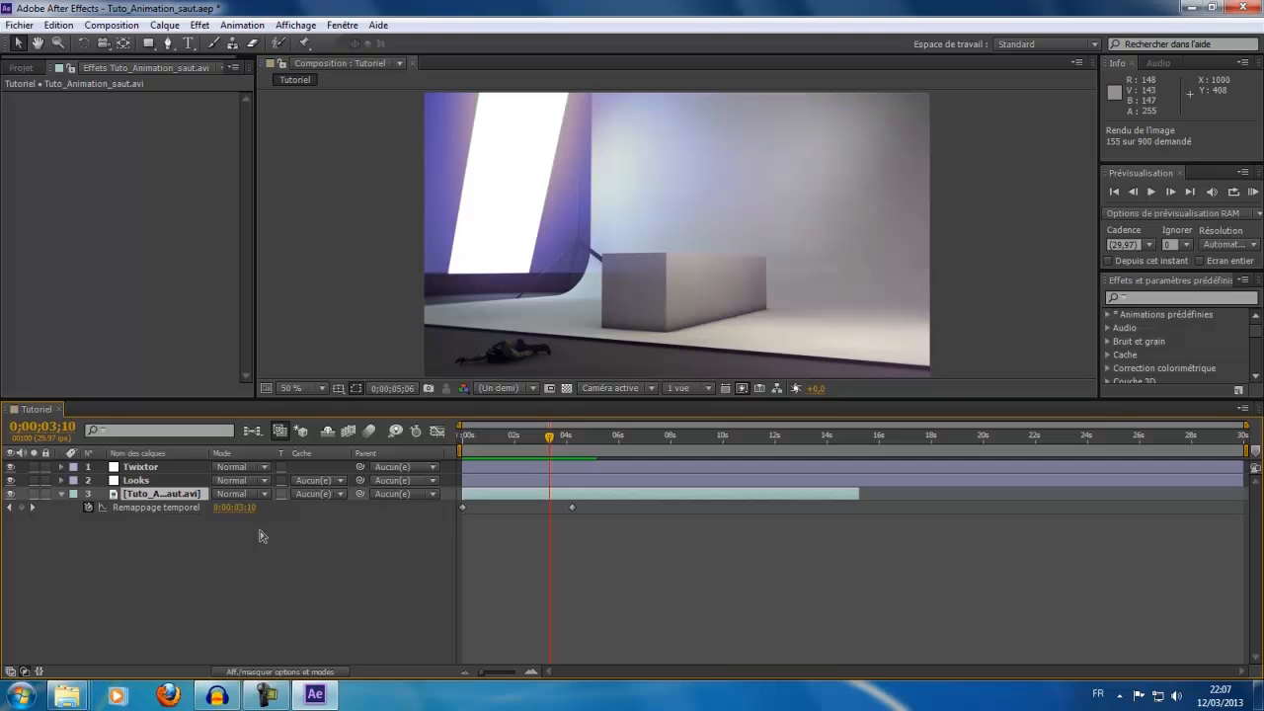
{"action": "key", "text": "space"}
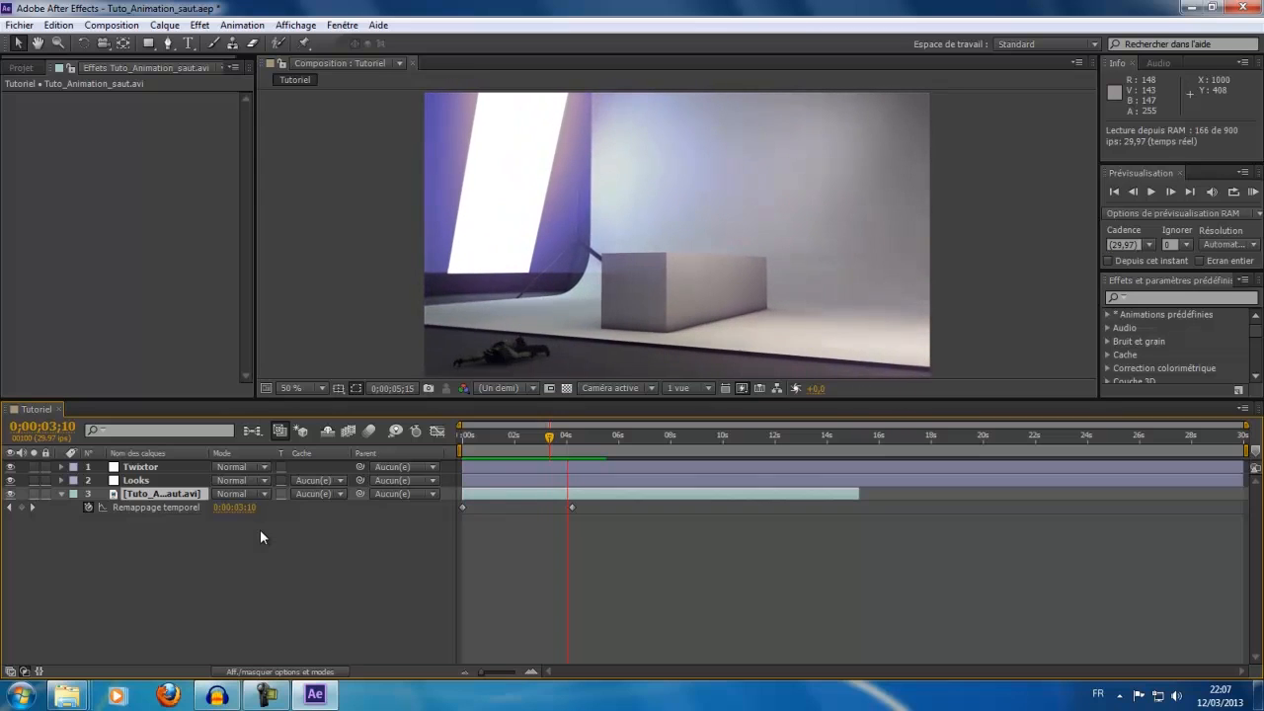
Replay a RAM preview of the extended jump, scrub to the landing at 0;00;04;05, and collapse the footage layer.
{"action": "key", "text": "space"}
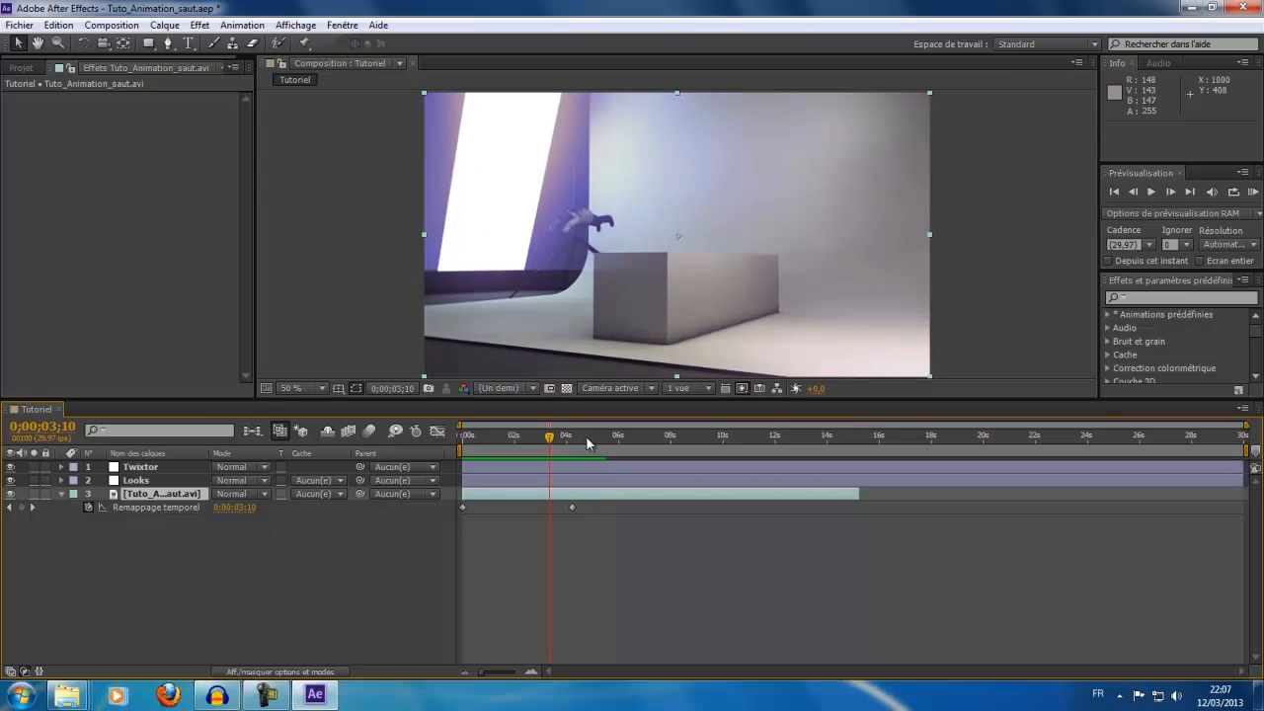
{"action": "mouse_move", "coordinate": [552, 441]}
{"action": "left_mouse_down"}
{"action": "mouse_move", "coordinate": [586, 435]}
{"action": "mouse_move", "coordinate": [566, 444]}
{"action": "left_mouse_up"}
{"action": "key", "text": "KP_0"}
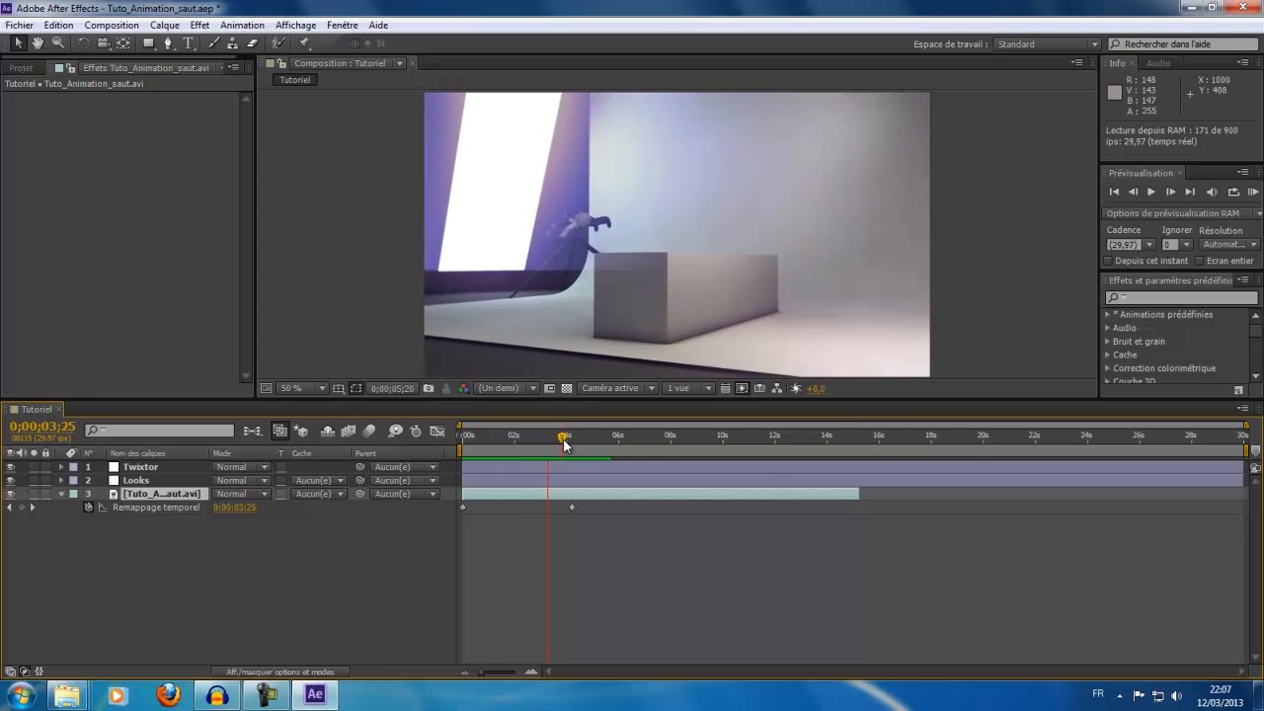
{"action": "left_click", "coordinate": [564, 443]}
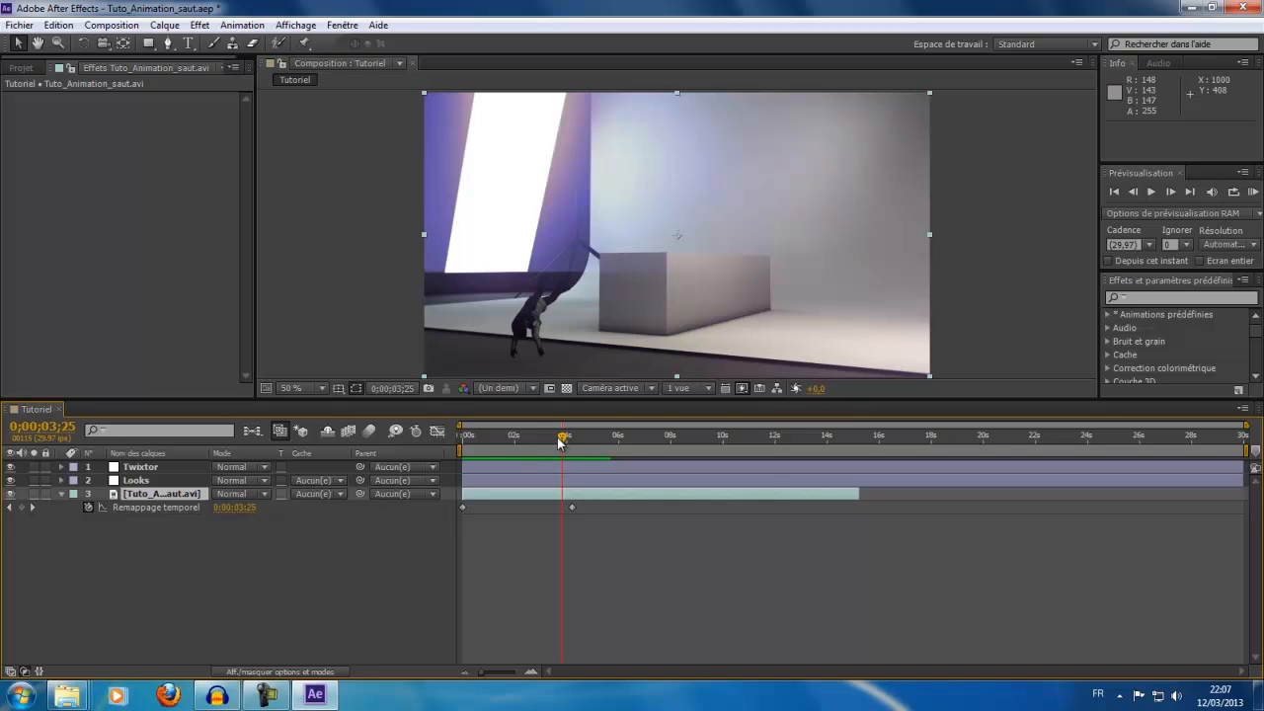
{"action": "left_click_drag", "start_coordinate": [560, 443], "coordinate": [569, 442]}
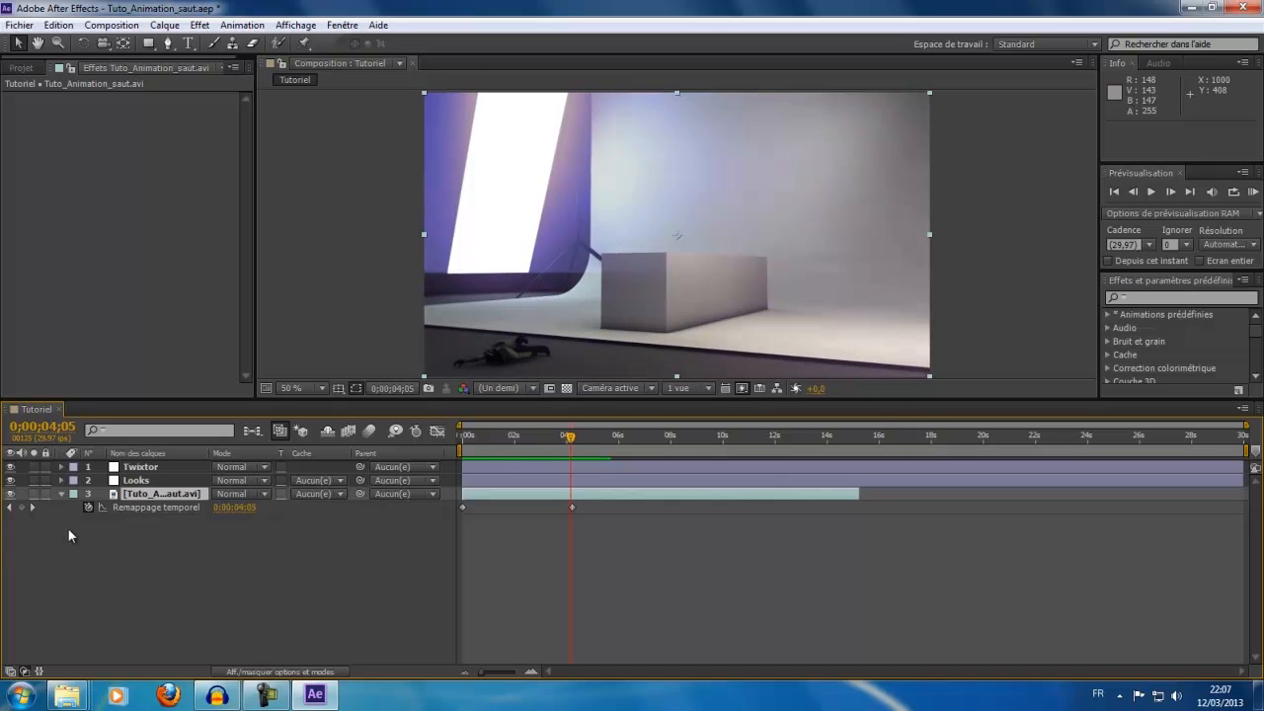
{"action": "left_click", "coordinate": [59, 493]}
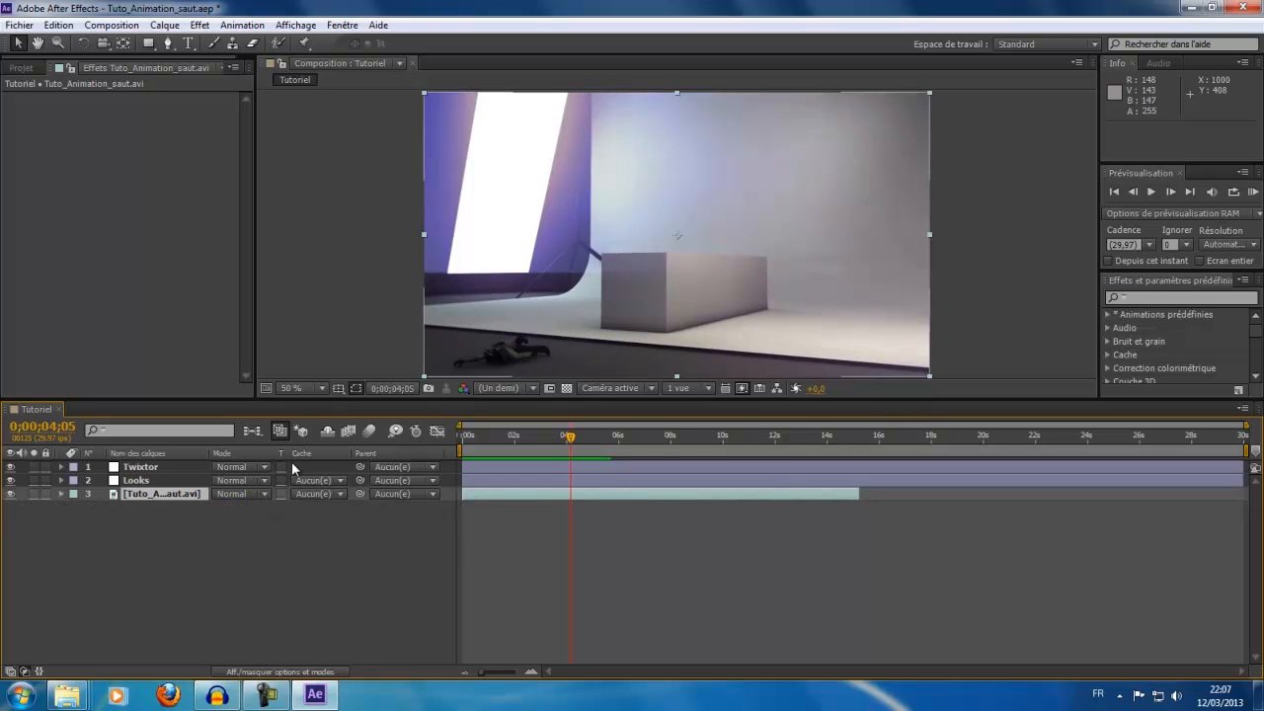
Create a new adjustment layer above the Twixtor layer and rename it Twitch.
{"action": "left_click", "coordinate": [166, 27]}
{"action": "mouse_move", "coordinate": [246, 42]}
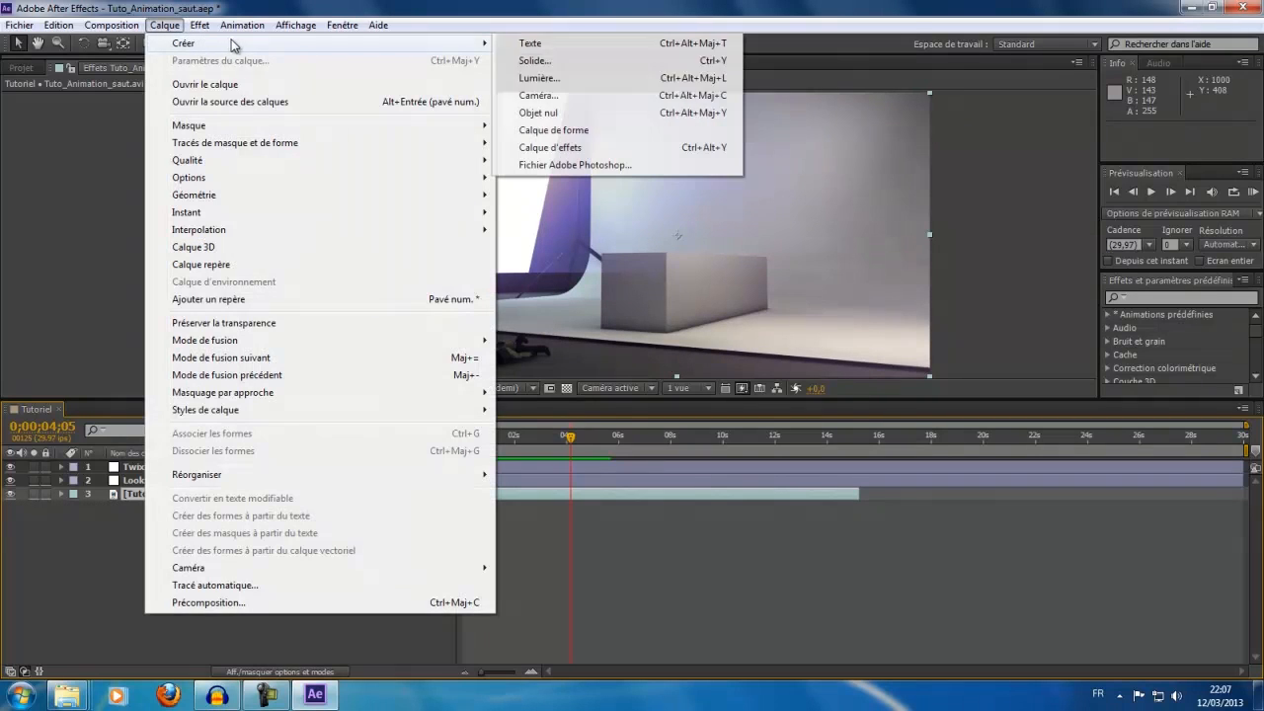
{"action": "left_click", "coordinate": [658, 148]}
{"action": "right_click", "coordinate": [154, 500]}
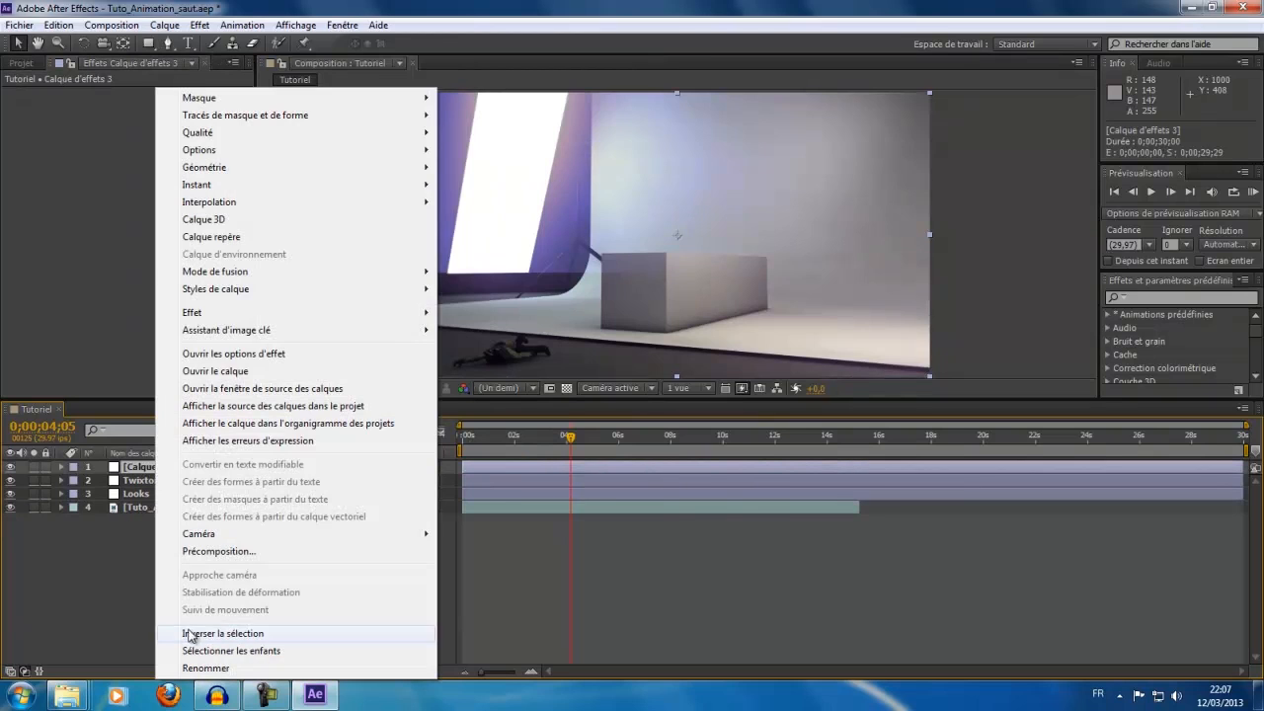
{"action": "left_click", "coordinate": [209, 667]}
{"action": "type", "text": "Twitch"}
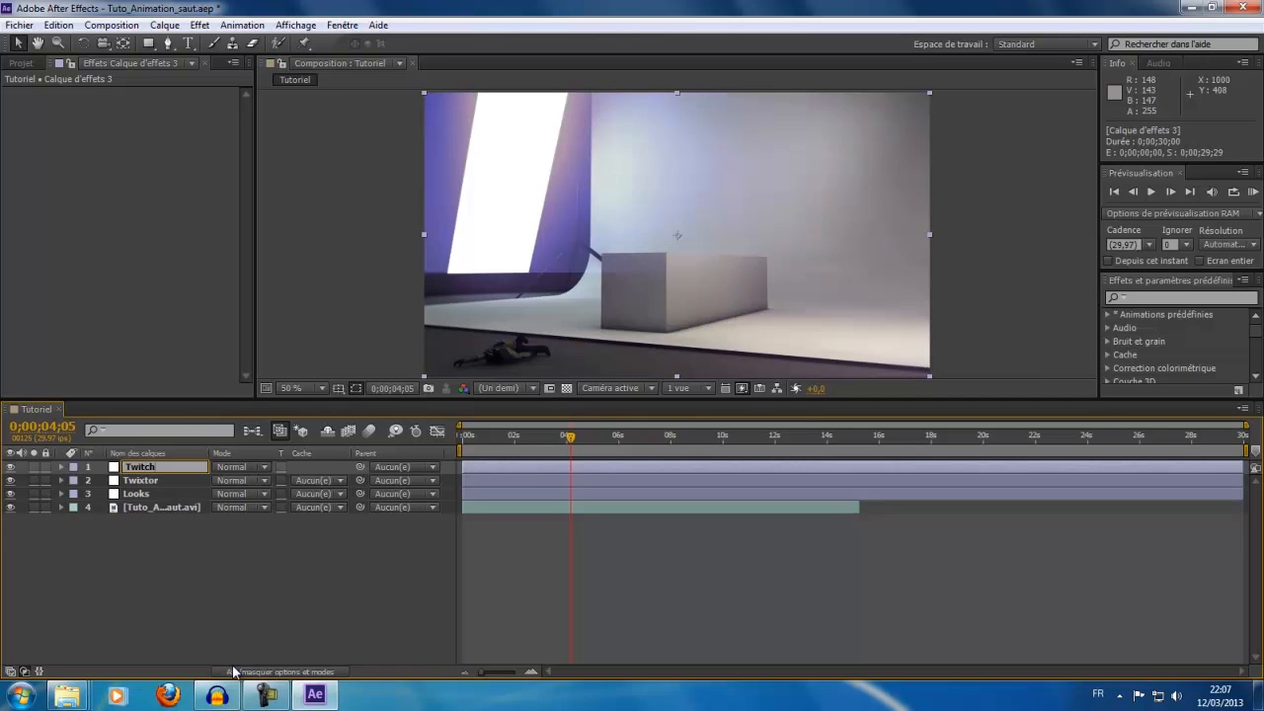
{"action": "key", "text": "Return"}
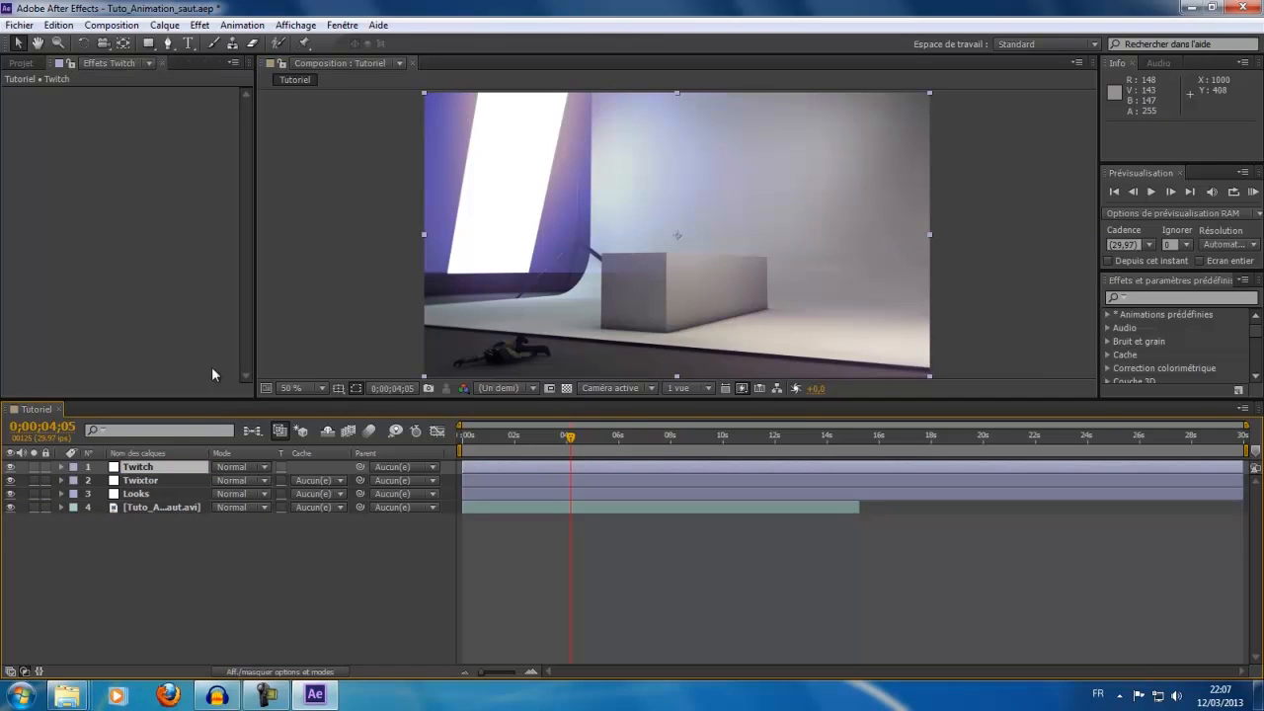
Apply the Twitch effect to the Twitch layer and enable only its Slide operator.
{"action": "left_click", "coordinate": [198, 24]}
{"action": "mouse_move", "coordinate": [404, 658]}
{"action": "left_click", "coordinate": [490, 677]}
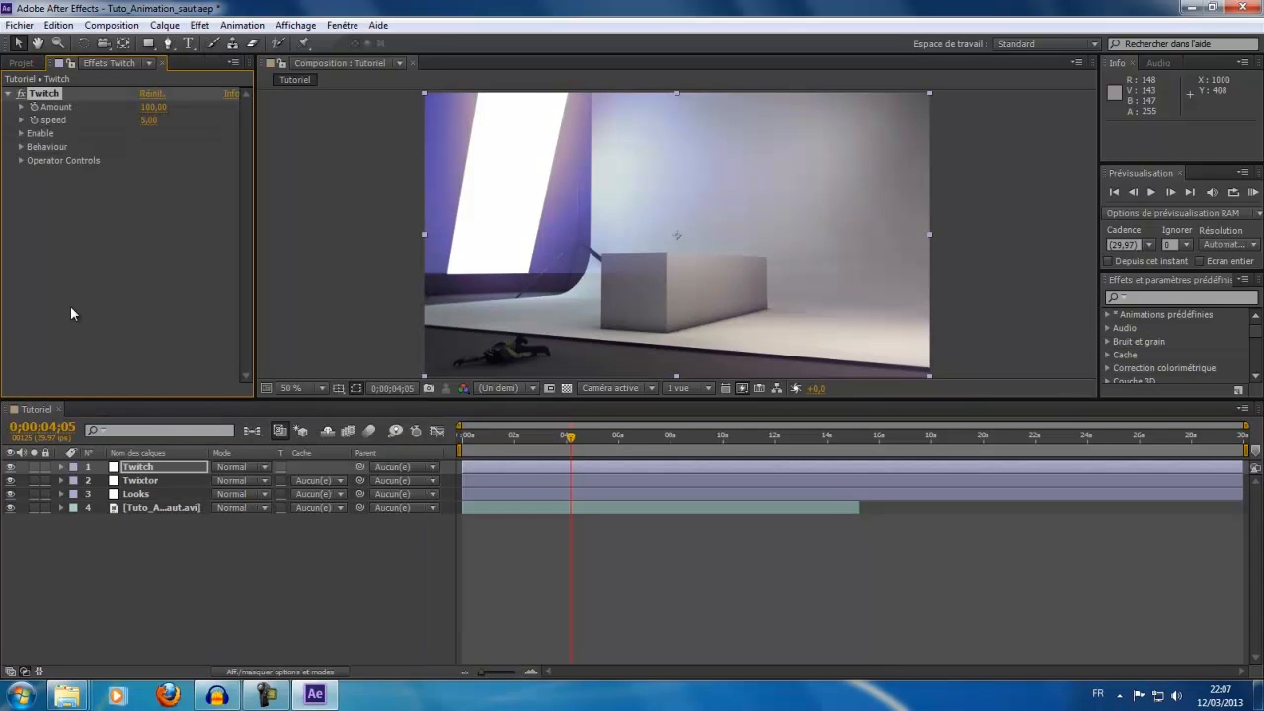
{"action": "left_click", "coordinate": [22, 134]}
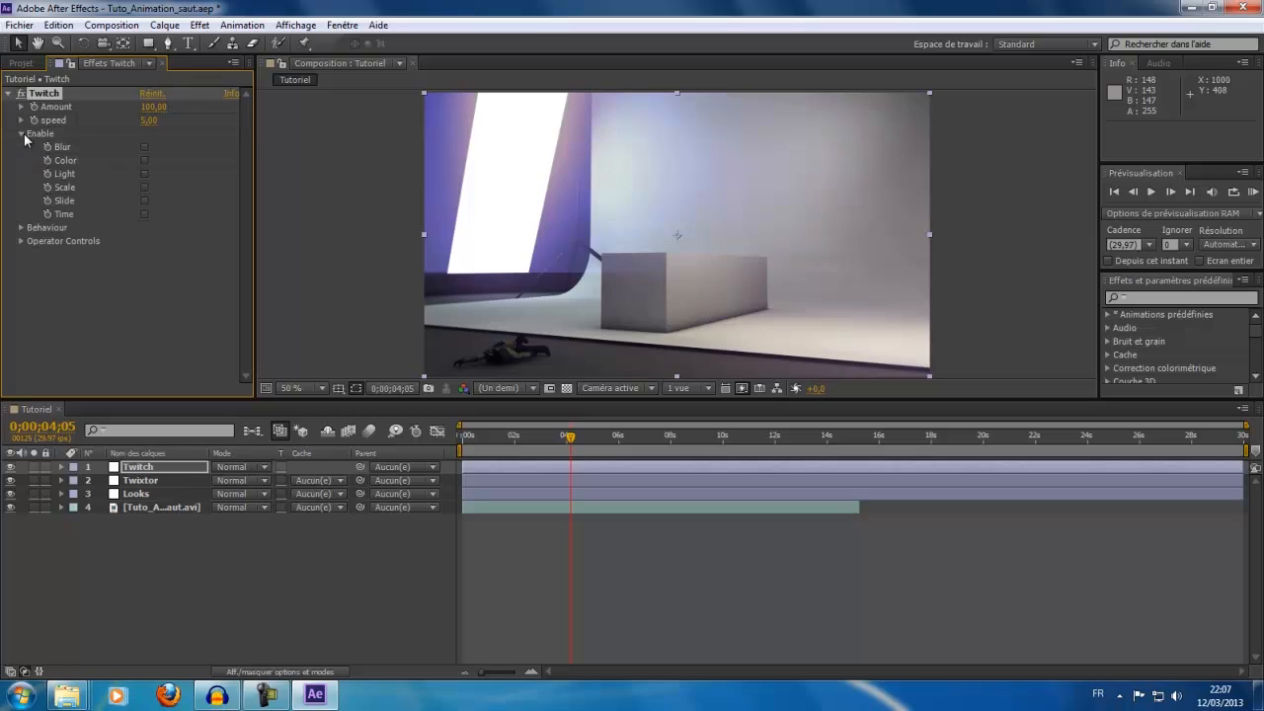
{"action": "left_click", "coordinate": [144, 200]}
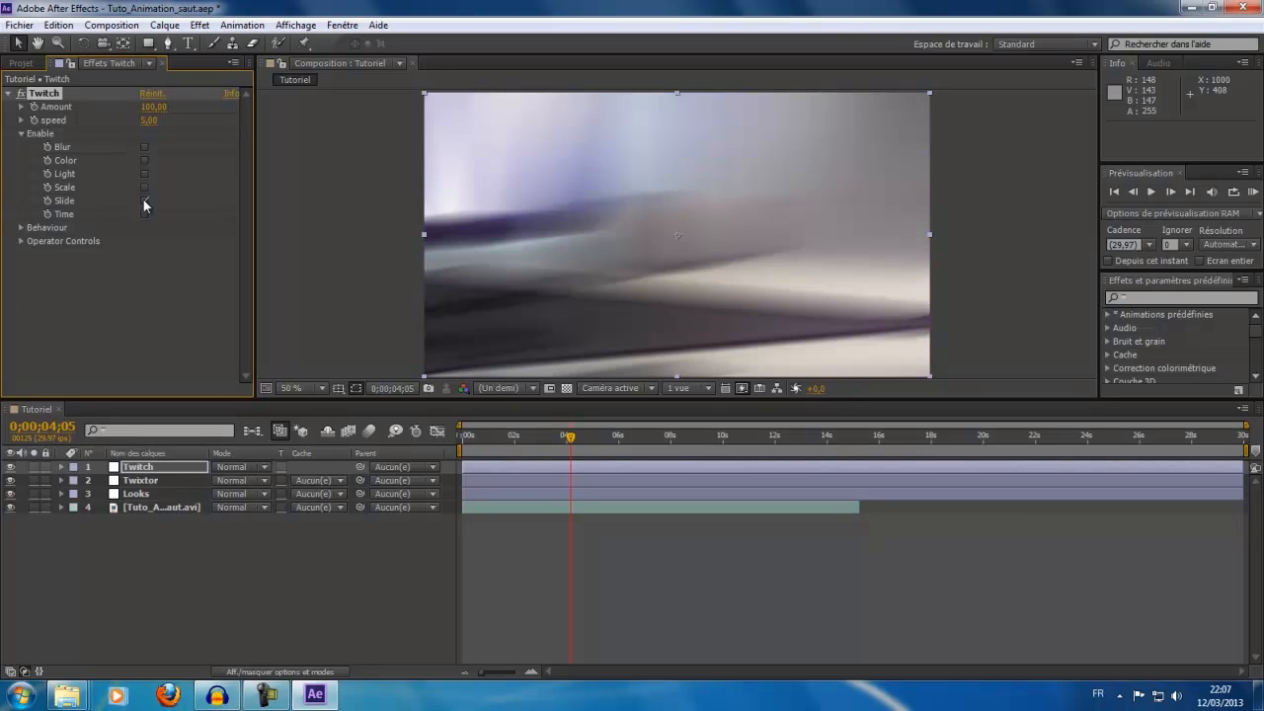
{"action": "left_click", "coordinate": [22, 133]}
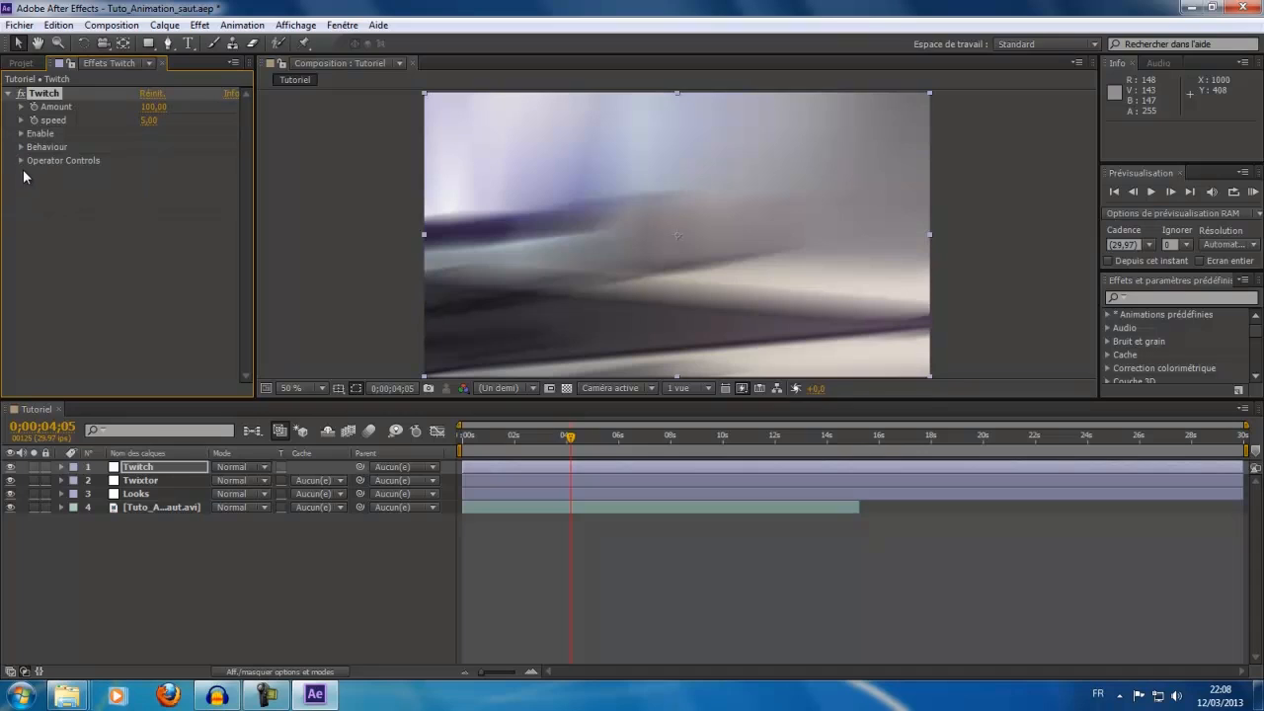
Set the Twitch effect's Slide Amount to 7, Slide Twitches to 0.5 and Slide Spread to 0.7.
{"action": "left_click", "coordinate": [22, 162]}
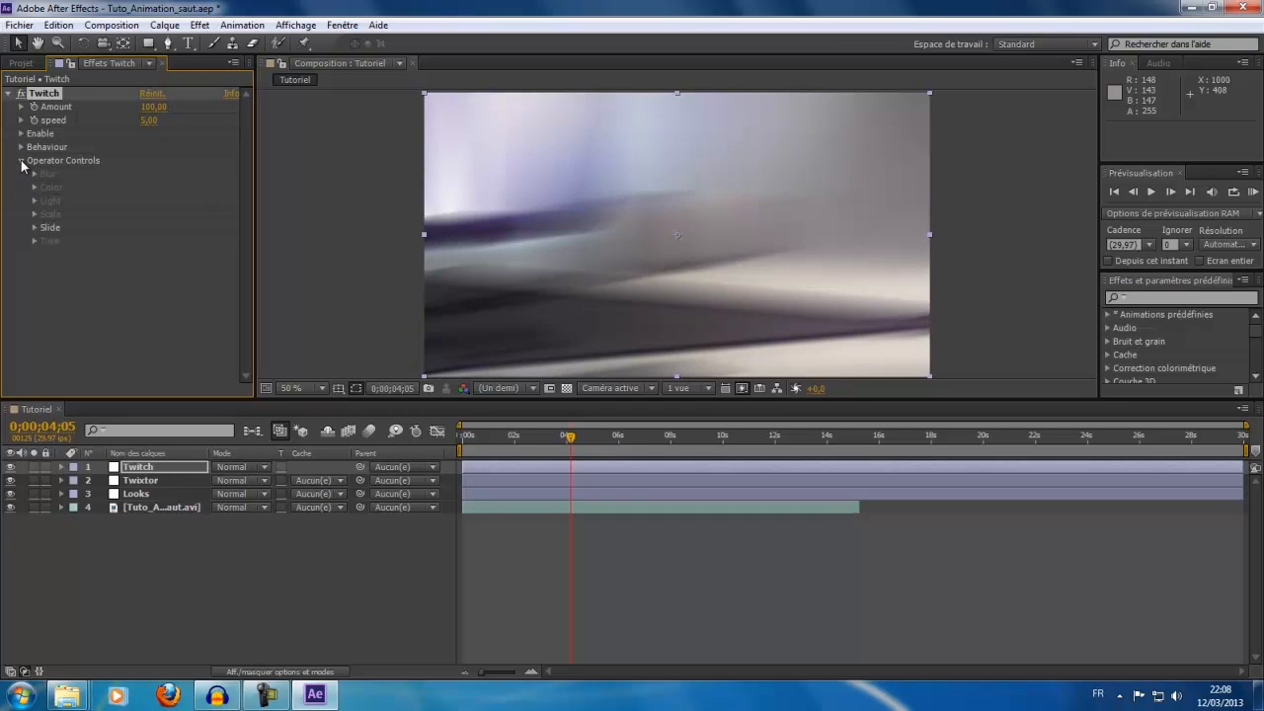
{"action": "left_click", "coordinate": [33, 228]}
{"action": "left_click", "coordinate": [150, 241]}
{"action": "type", "text": "7"}
{"action": "key", "text": "Return"}
{"action": "left_click", "coordinate": [150, 255]}
{"action": "type", "text": "0,5"}
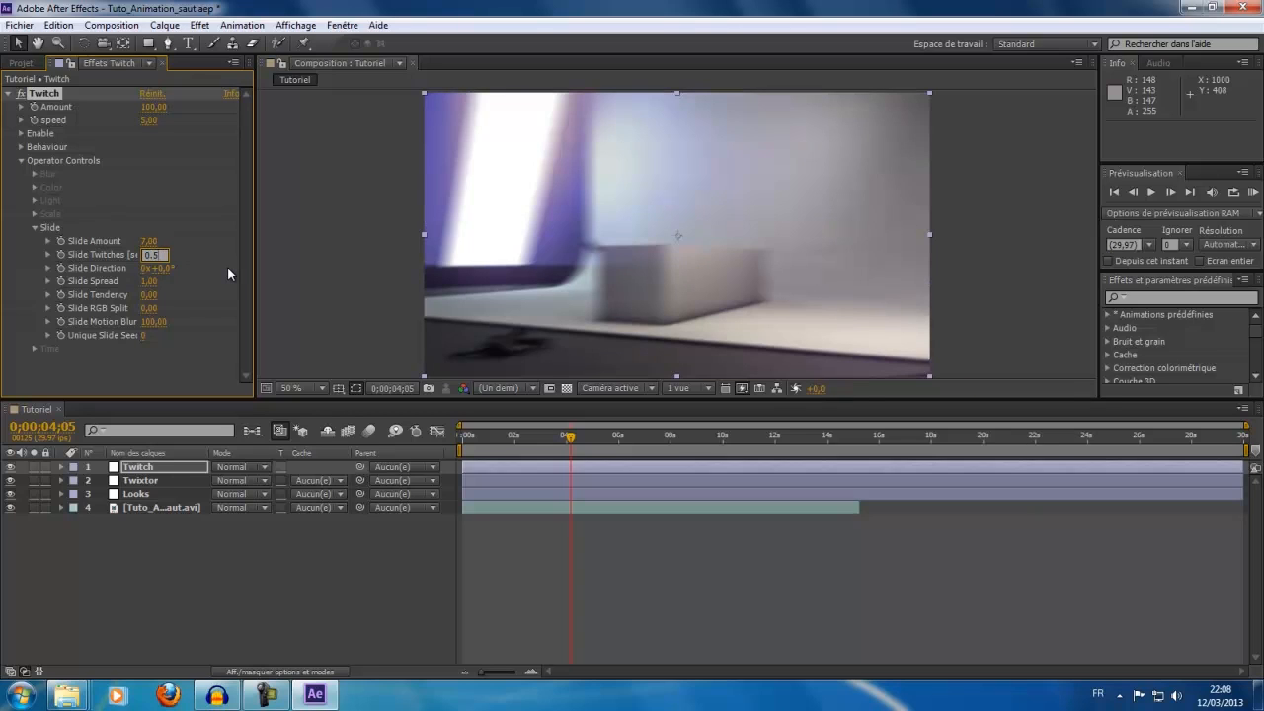
{"action": "key", "text": "Return"}
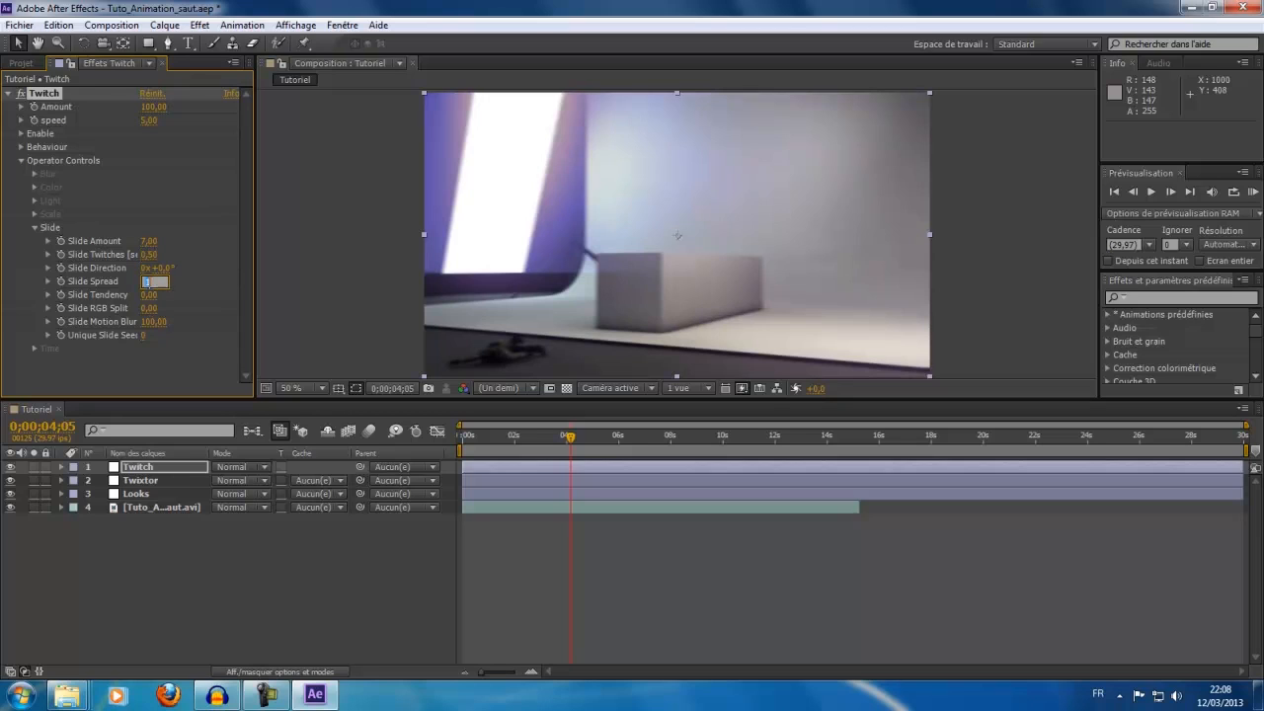
{"action": "type", "text": "0.7"}
{"action": "key", "text": "Return"}
{"action": "left_click", "coordinate": [155, 323]}
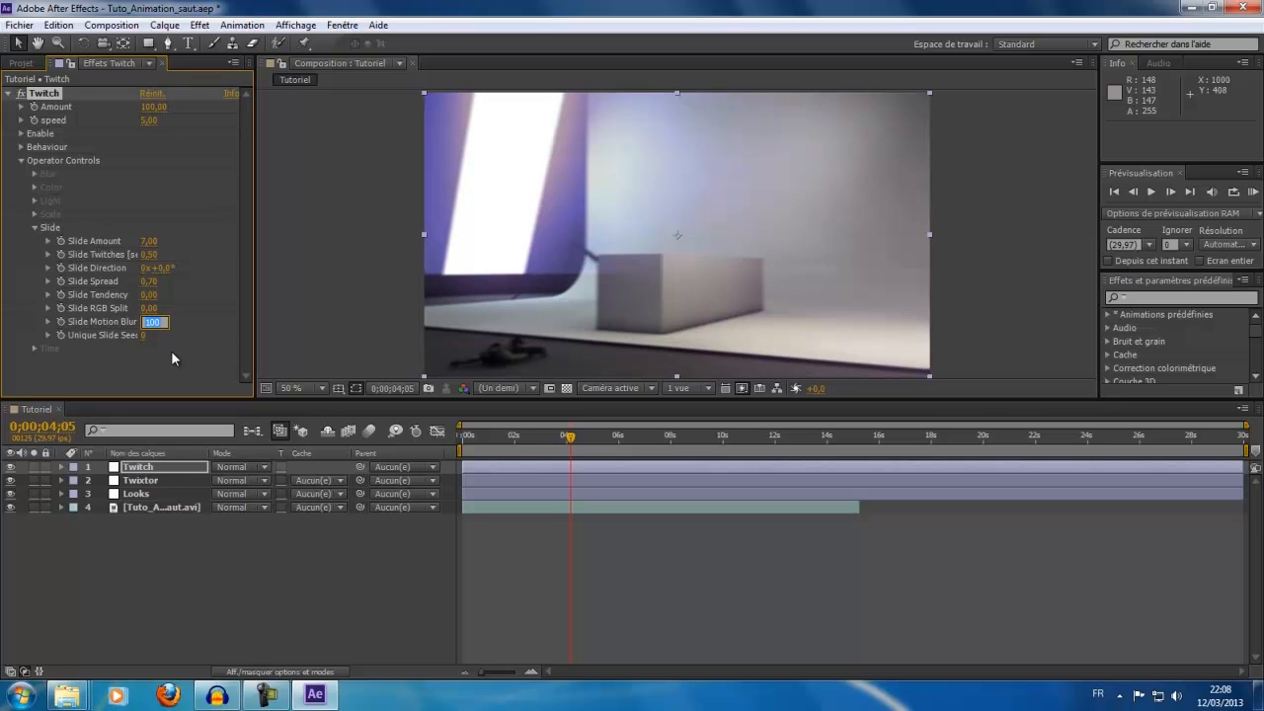
Switch to Windows Explorer and open the Preset_Twitch_Slide text file from the Projet (E:) drive.
{"action": "mouse_move", "coordinate": [67, 694]}
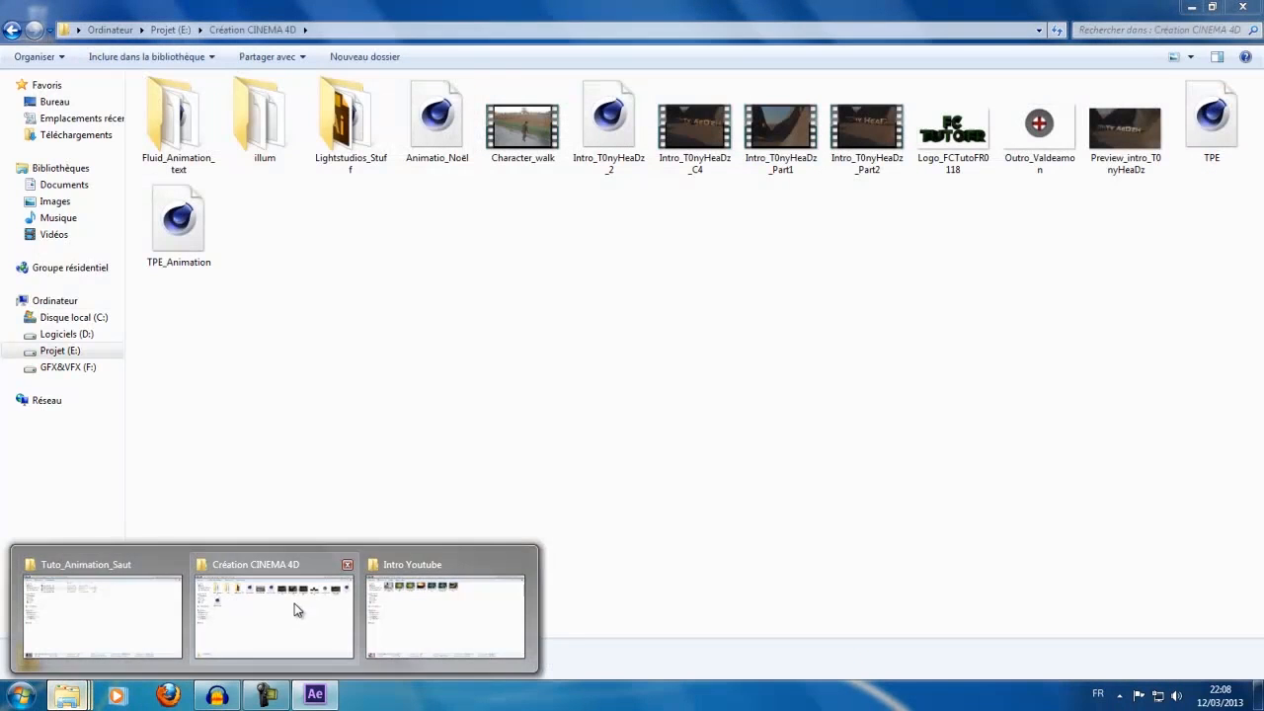
{"action": "left_click", "coordinate": [215, 605]}
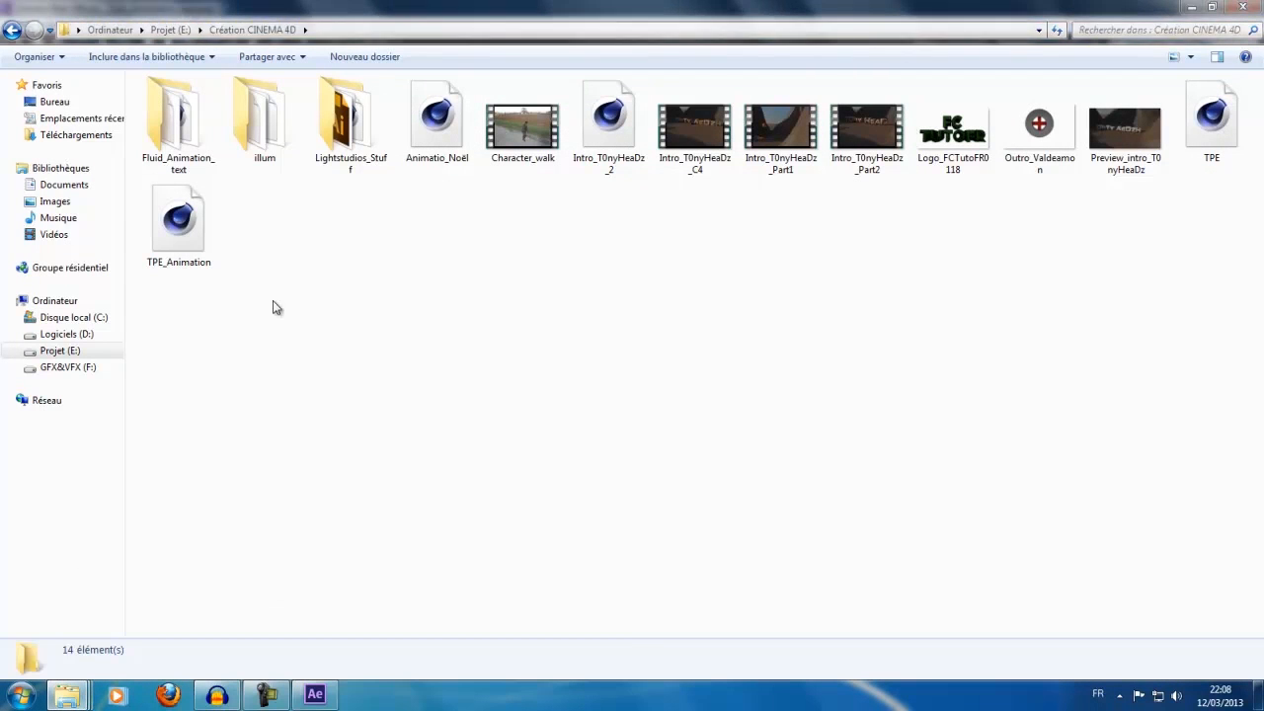
{"action": "key", "text": "BackSpace"}
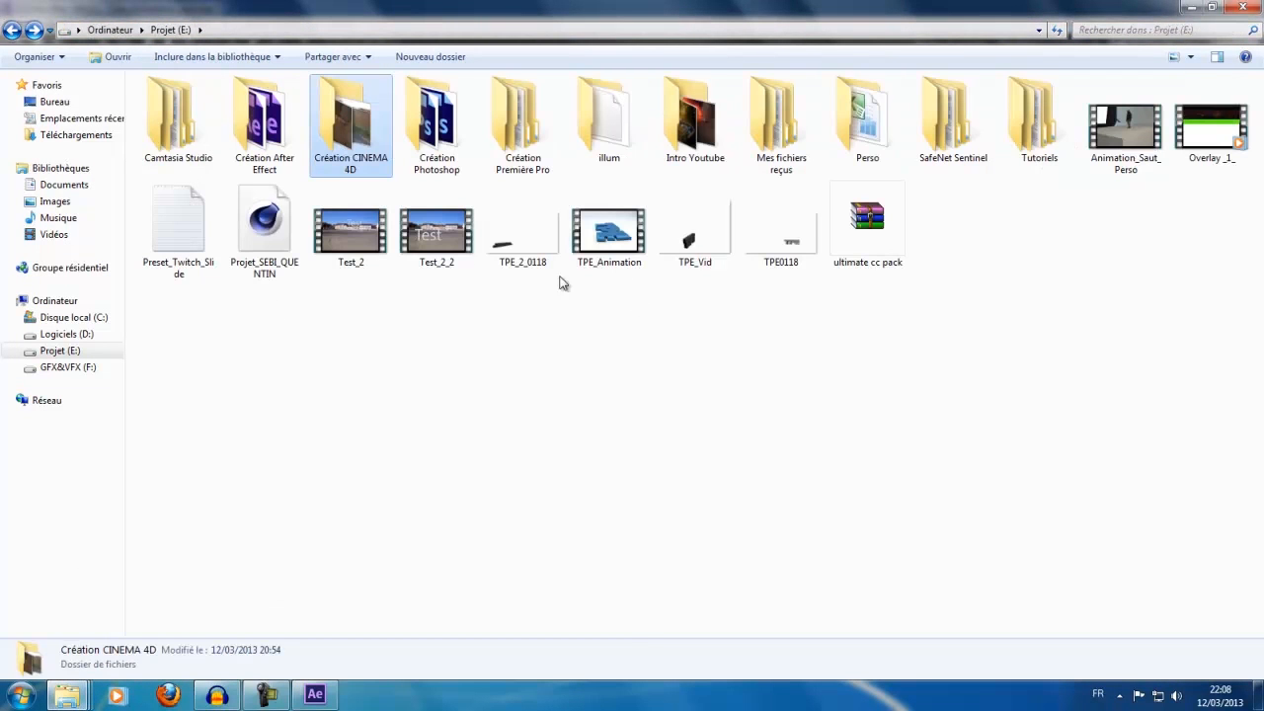
{"action": "double_click", "coordinate": [177, 258]}
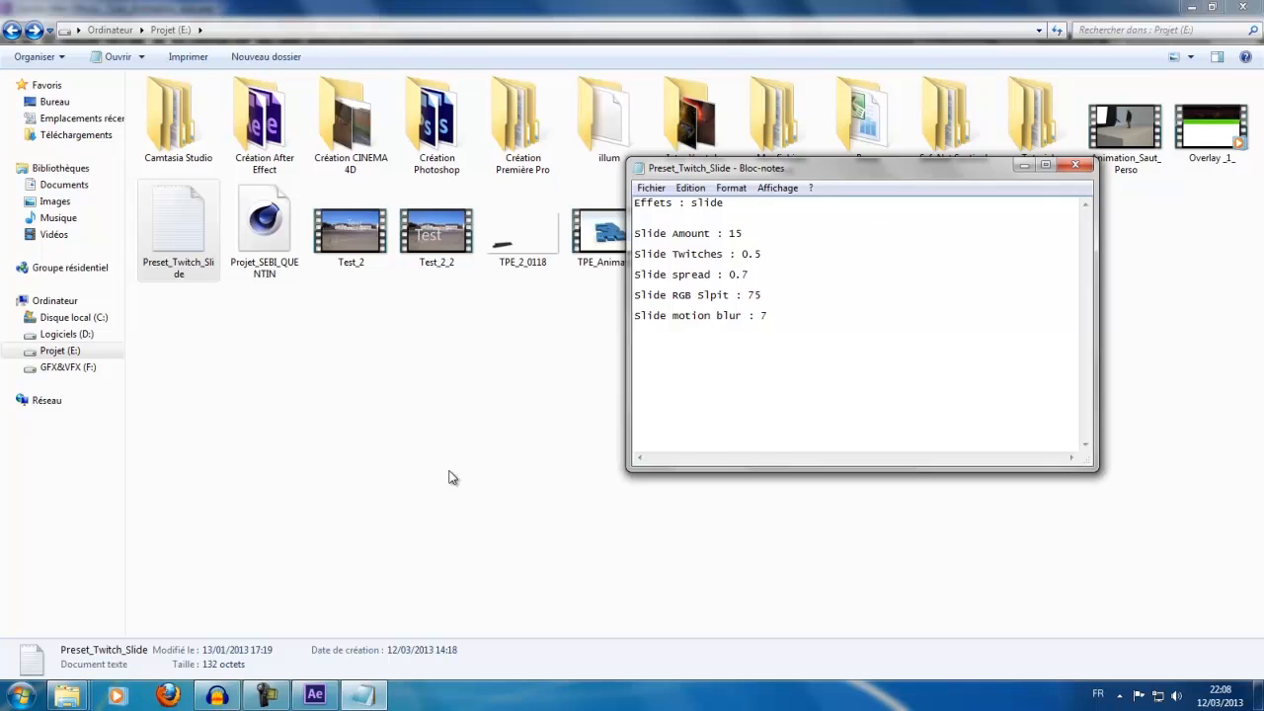
Switch back to After Effects and set the Twitch effect's Slide Amount to 15.
{"action": "left_click", "coordinate": [315, 695]}
{"action": "left_click", "coordinate": [148, 242]}
{"action": "type", "text": "15"}
{"action": "key", "text": "Return"}
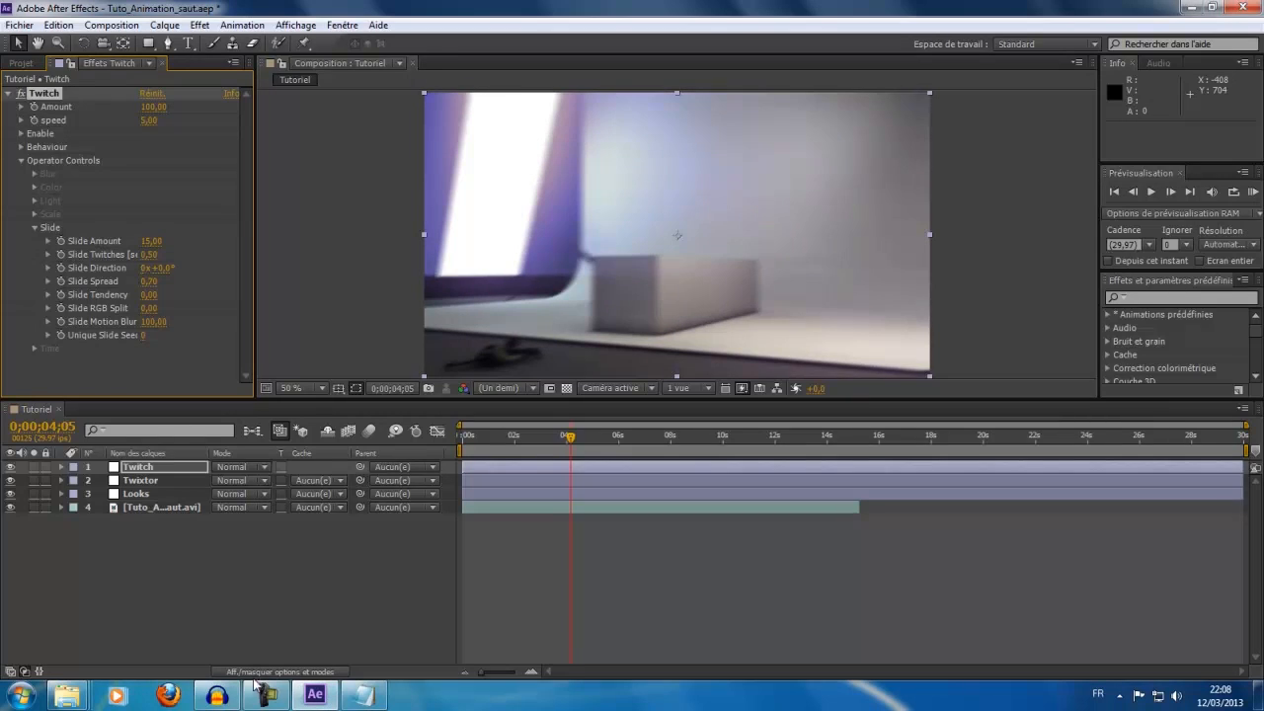
Consult the preset notes again, and set Slide Motion Blur to 7 and Slide RGB Split to 75.
{"action": "left_click", "coordinate": [366, 695]}
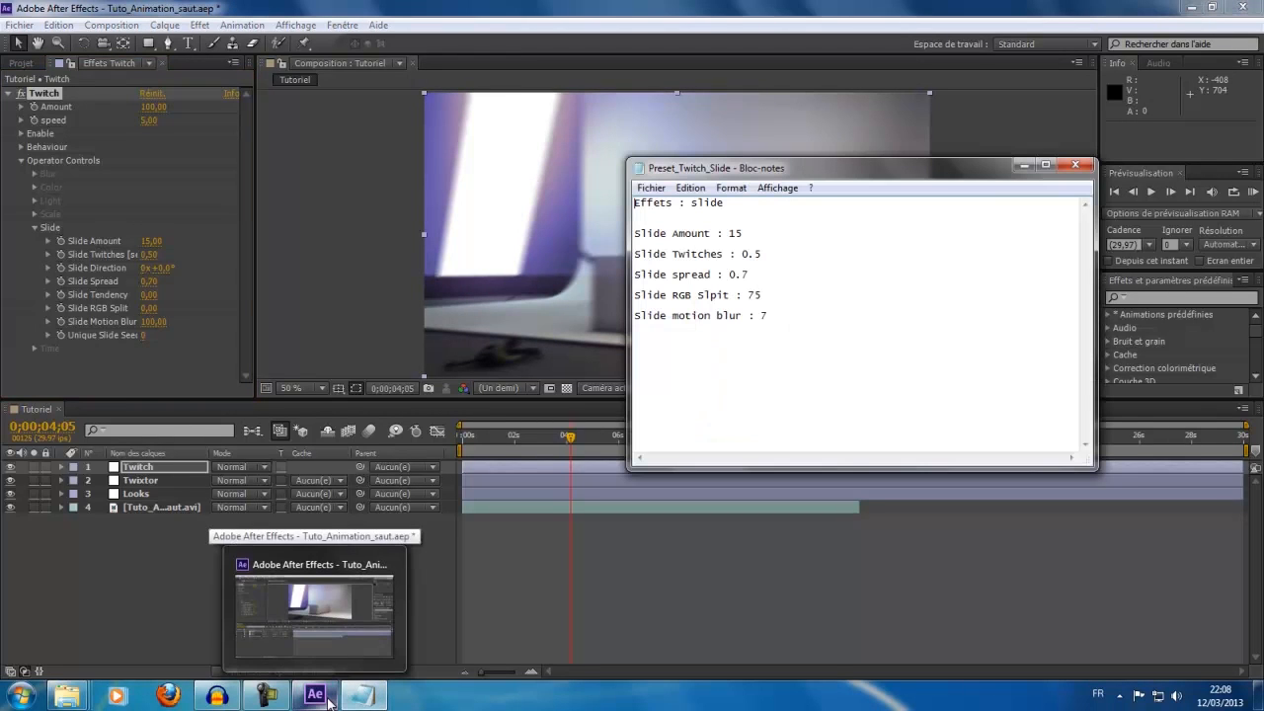
{"action": "left_click", "coordinate": [363, 695]}
{"action": "left_click", "coordinate": [153, 321]}
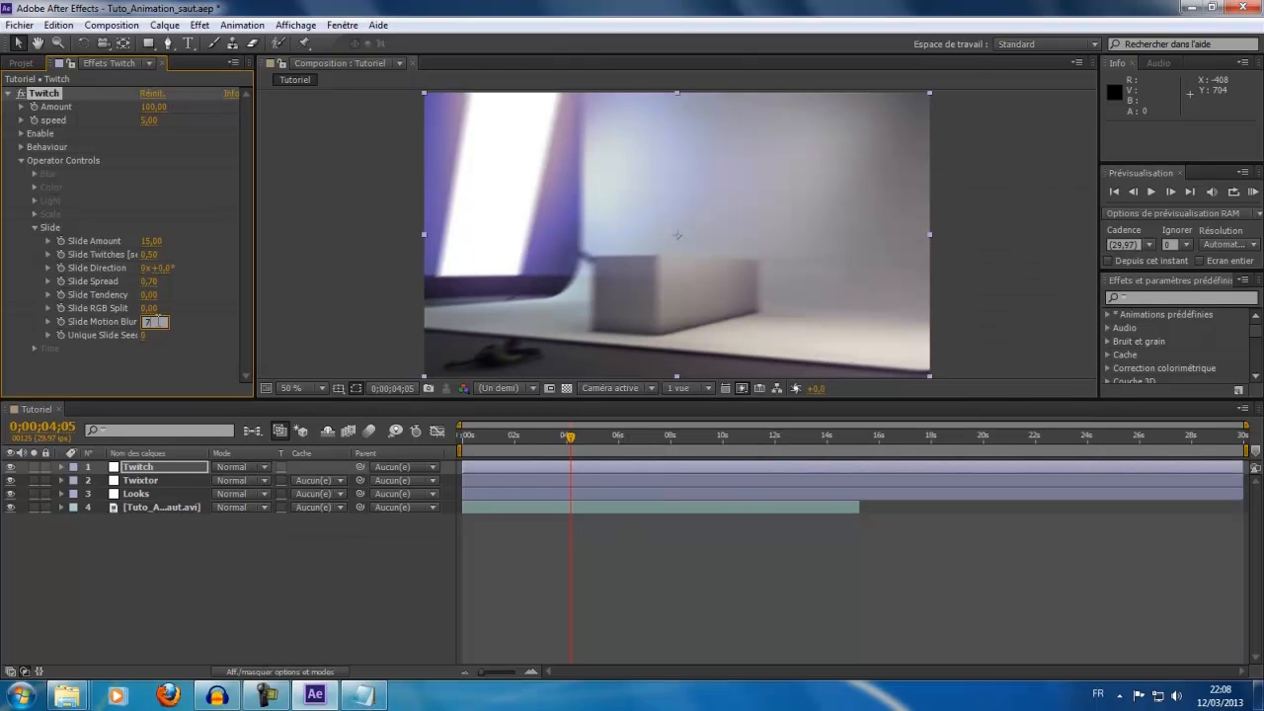
{"action": "type", "text": "7"}
{"action": "left_click", "coordinate": [151, 309]}
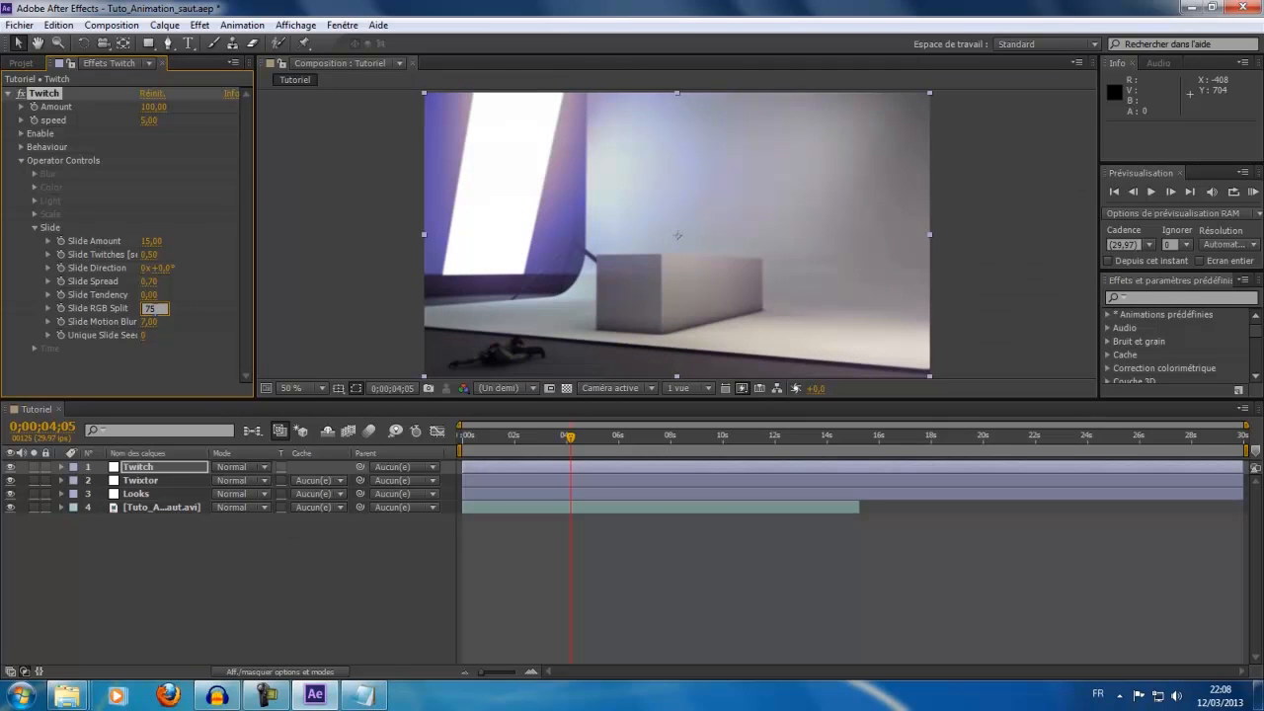
{"action": "type", "text": "75"}
{"action": "key", "text": "Return"}
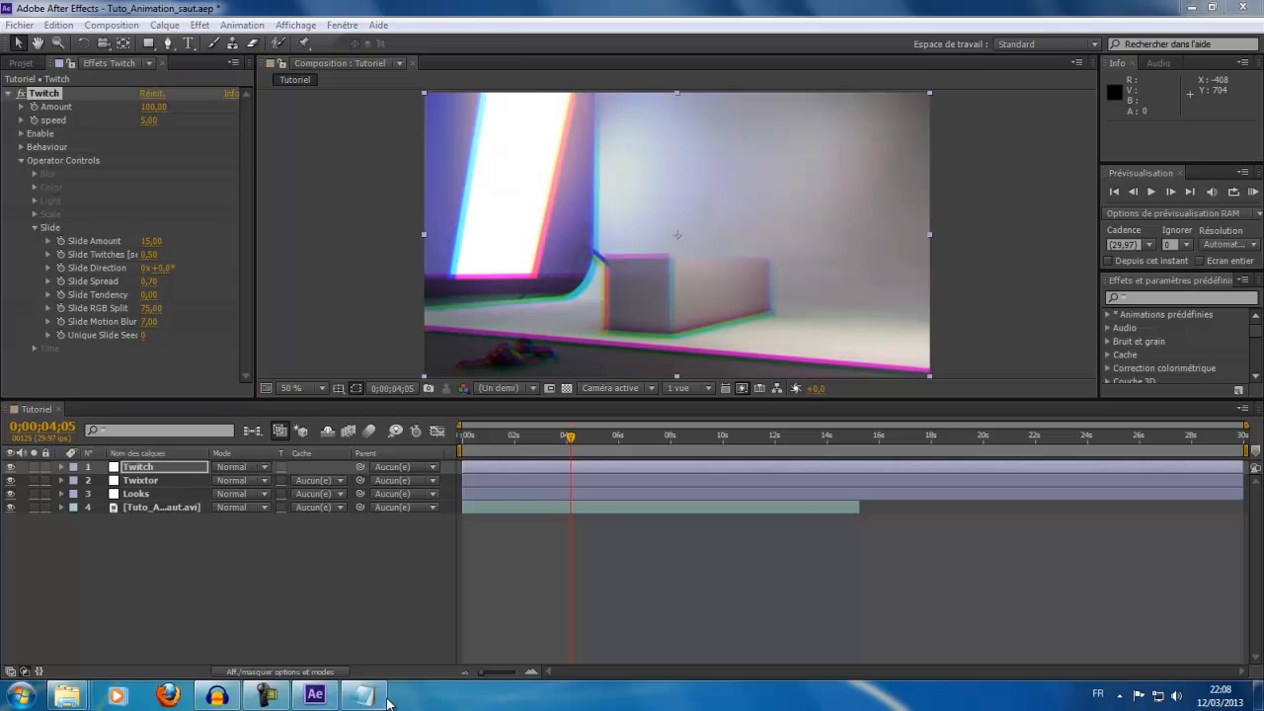
Review the preset notes in Notepad, close them, and collapse the Twitch effect's Slide and Operator Controls groups.
{"action": "left_click", "coordinate": [464, 592]}
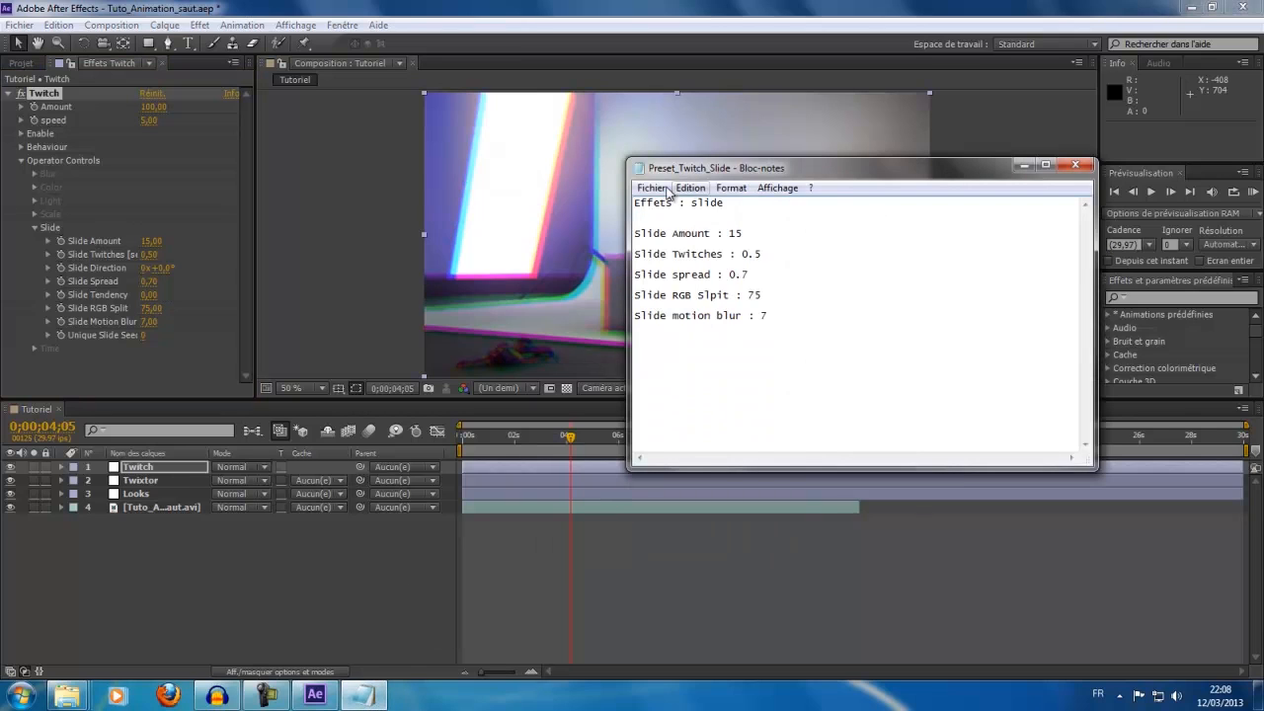
{"action": "left_click", "coordinate": [1075, 165]}
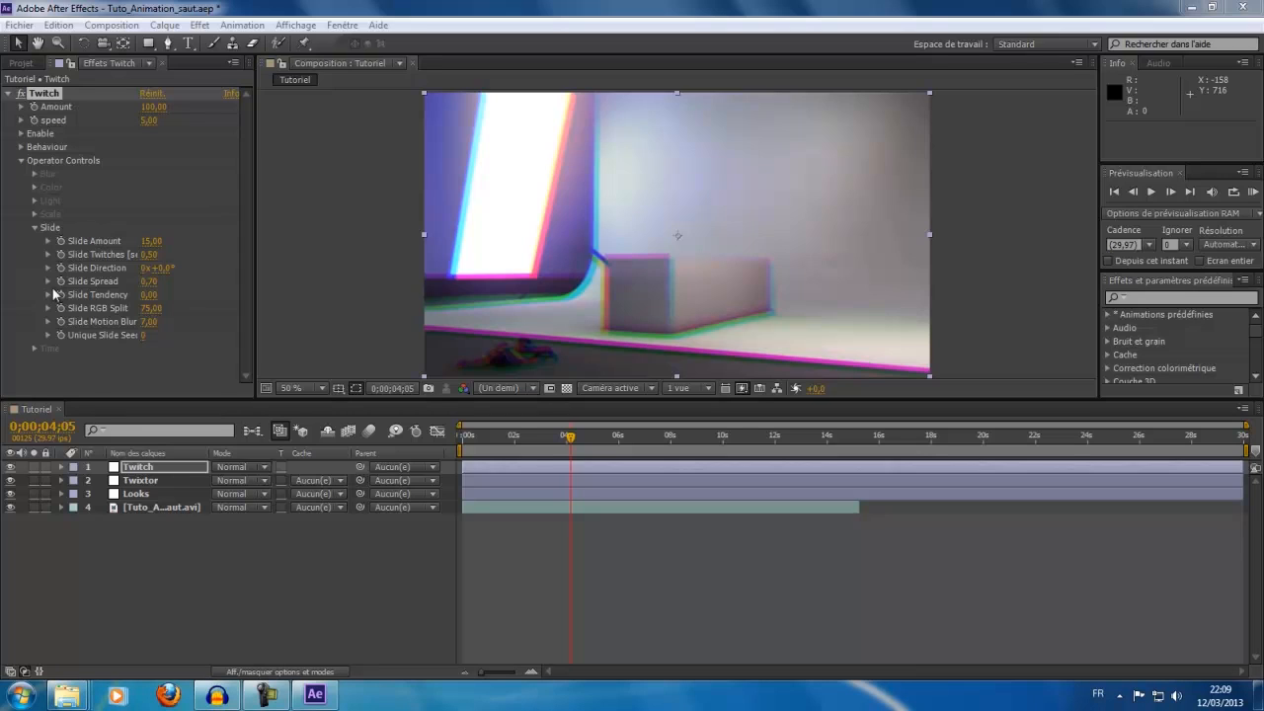
{"action": "left_click", "coordinate": [35, 226]}
{"action": "left_click", "coordinate": [22, 161]}
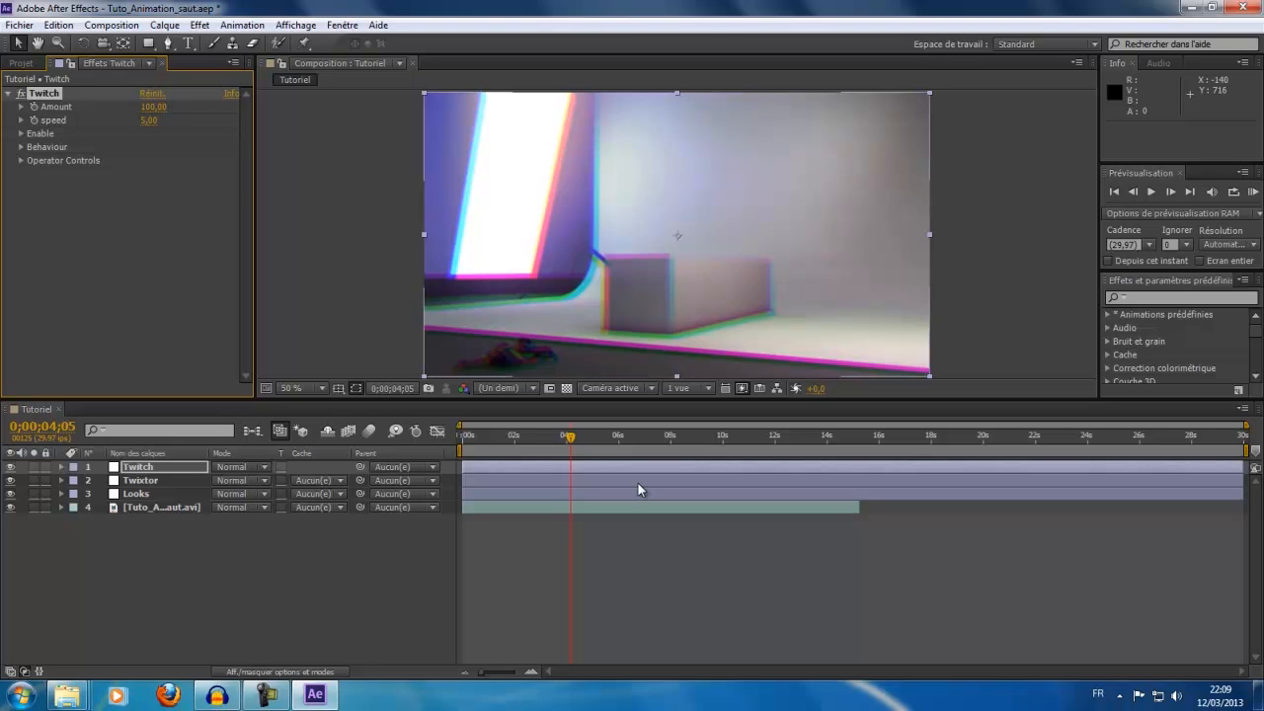
Reveal the Twitch layer's Transform properties, keeping the Twixtor layer's collapsed Effects group in view for keyframe alignment.
{"action": "left_click_drag", "start_coordinate": [570, 439], "coordinate": [538, 439]}
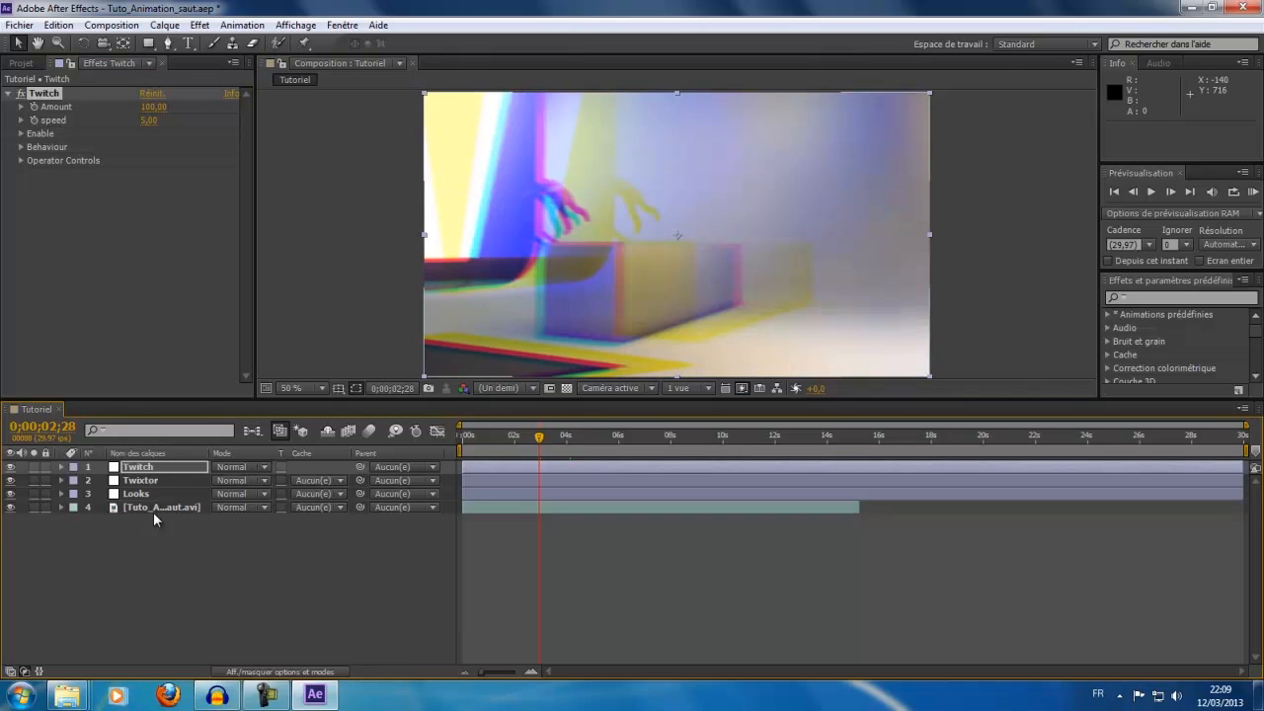
{"action": "left_click", "coordinate": [62, 481]}
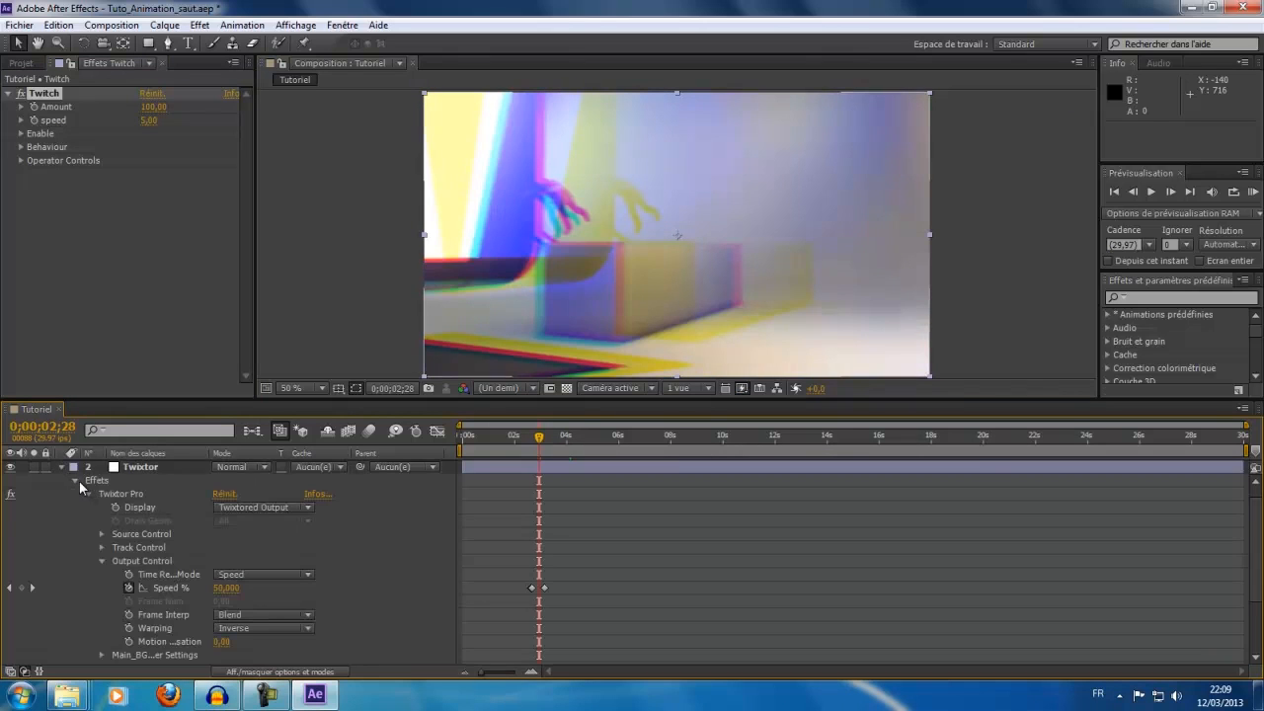
{"action": "left_click", "coordinate": [75, 480]}
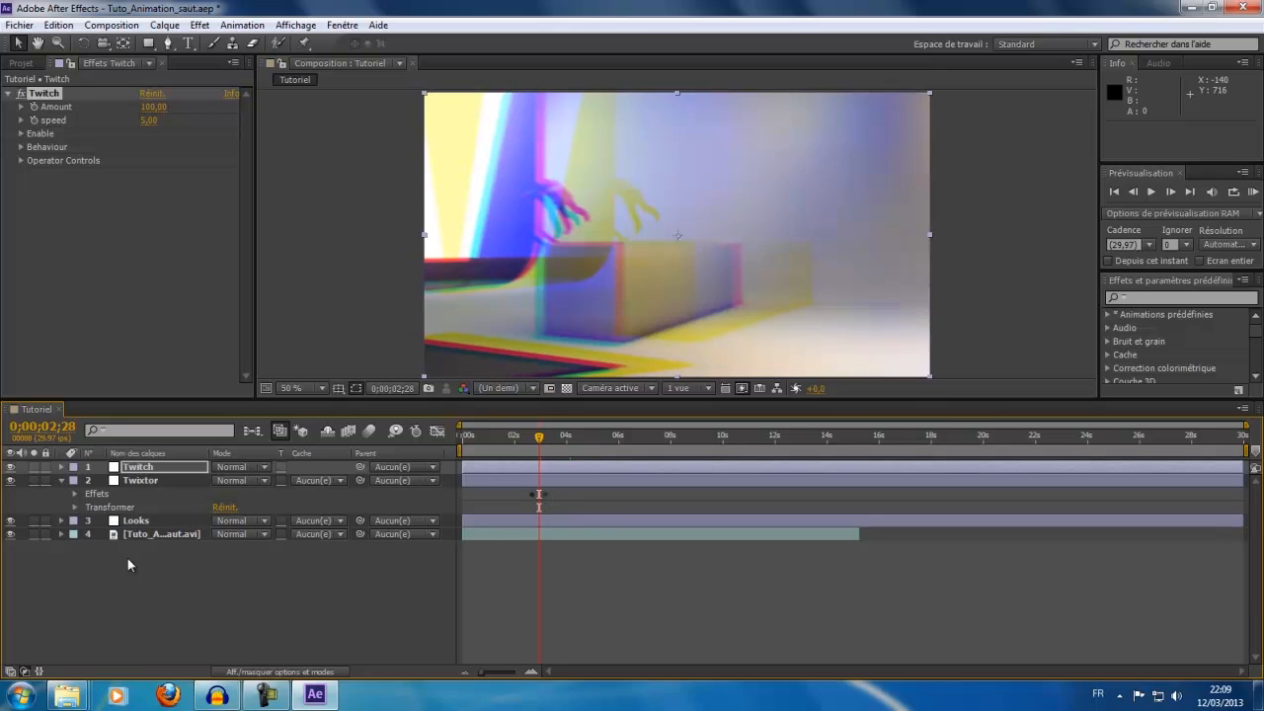
{"action": "left_click", "coordinate": [62, 468]}
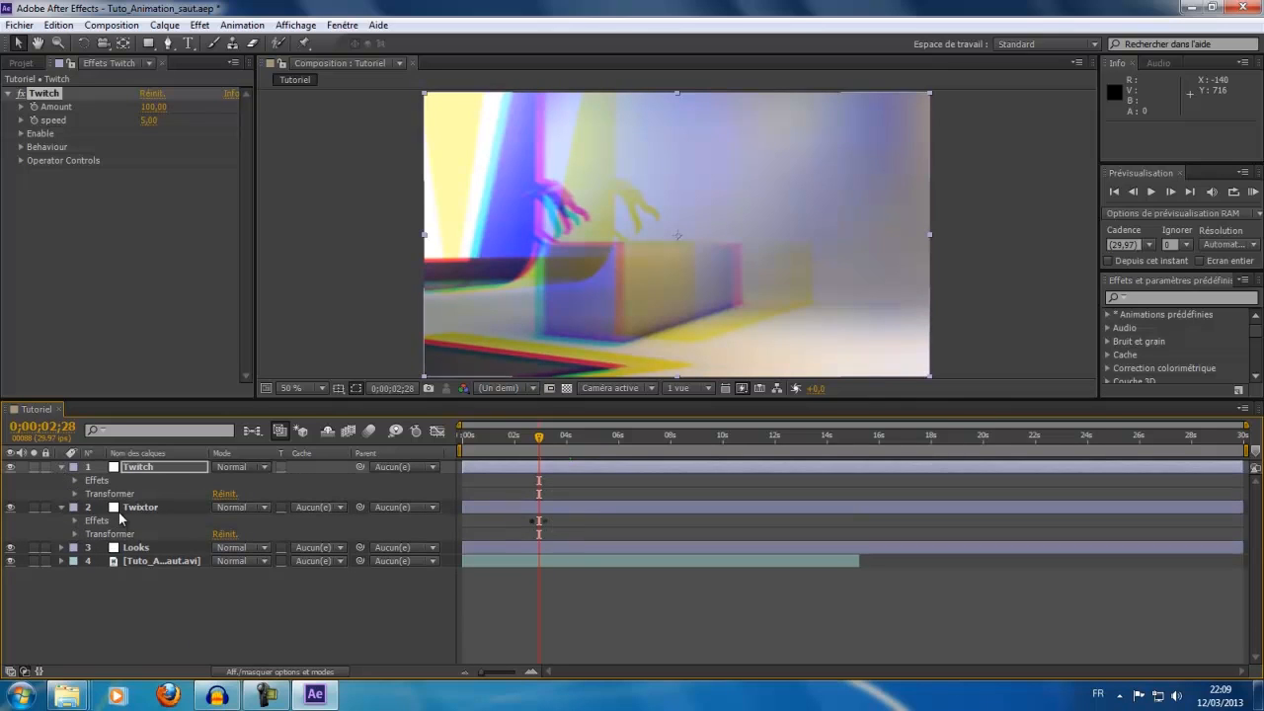
{"action": "left_click", "coordinate": [74, 494]}
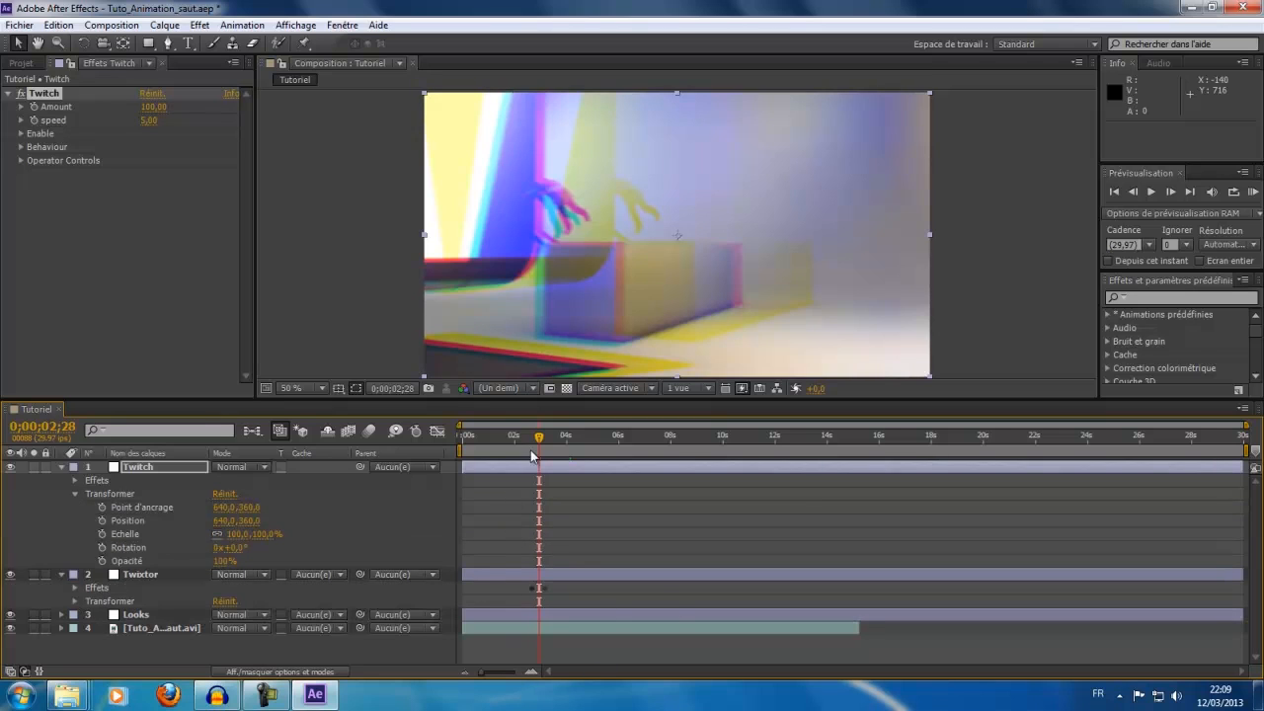
At 0;00;02;20, start keyframing the Twitch layer's Opacity at 100%, aligned with the start of the Twixtor slowdown.
{"action": "left_click_drag", "start_coordinate": [539, 440], "coordinate": [535, 440]}
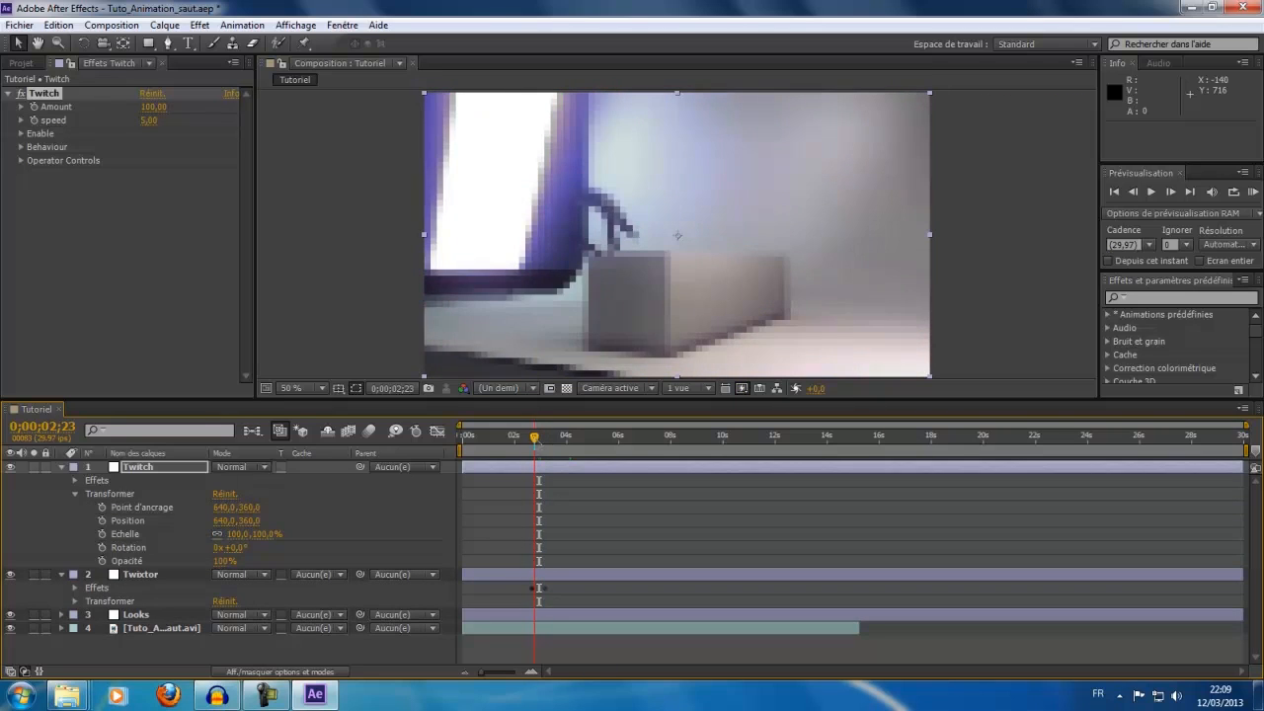
{"action": "left_click_drag", "start_coordinate": [498, 679], "coordinate": [541, 679]}
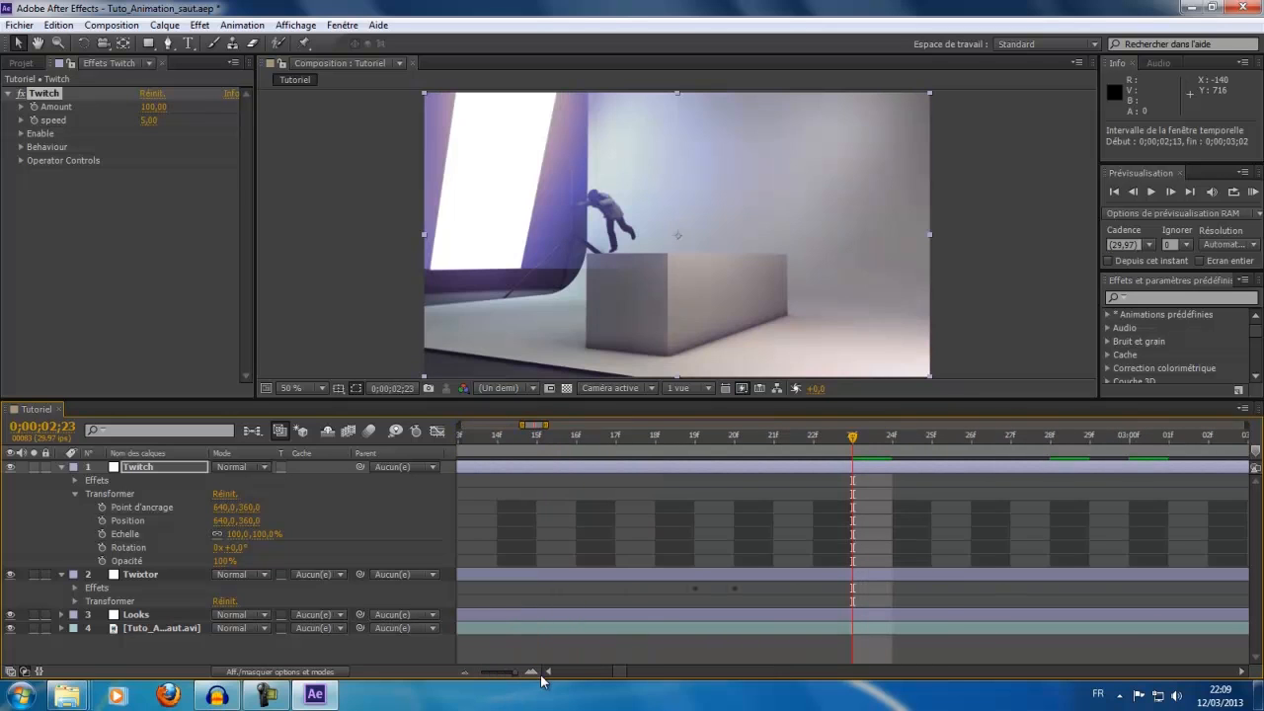
{"action": "left_click_drag", "start_coordinate": [855, 436], "coordinate": [747, 434]}
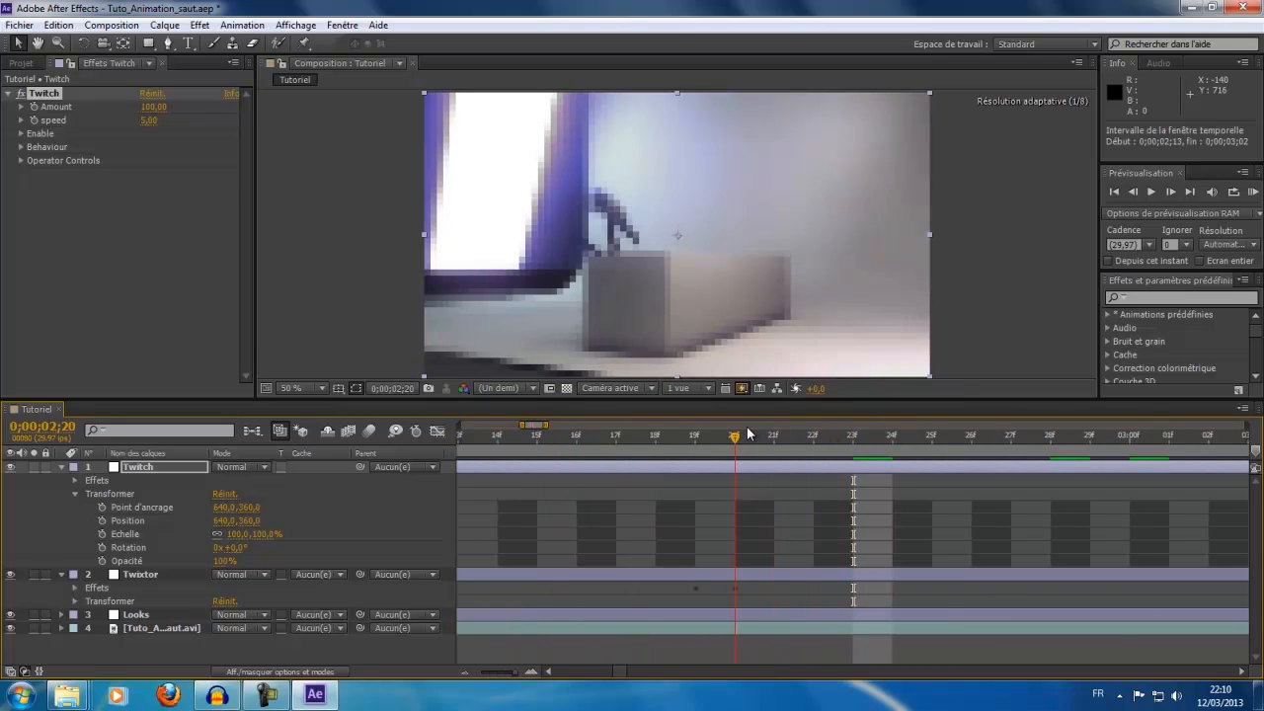
{"action": "mouse_move", "coordinate": [521, 675]}
{"action": "left_mouse_down"}
{"action": "mouse_move", "coordinate": [500, 679]}
{"action": "mouse_move", "coordinate": [541, 679]}
{"action": "left_mouse_up"}
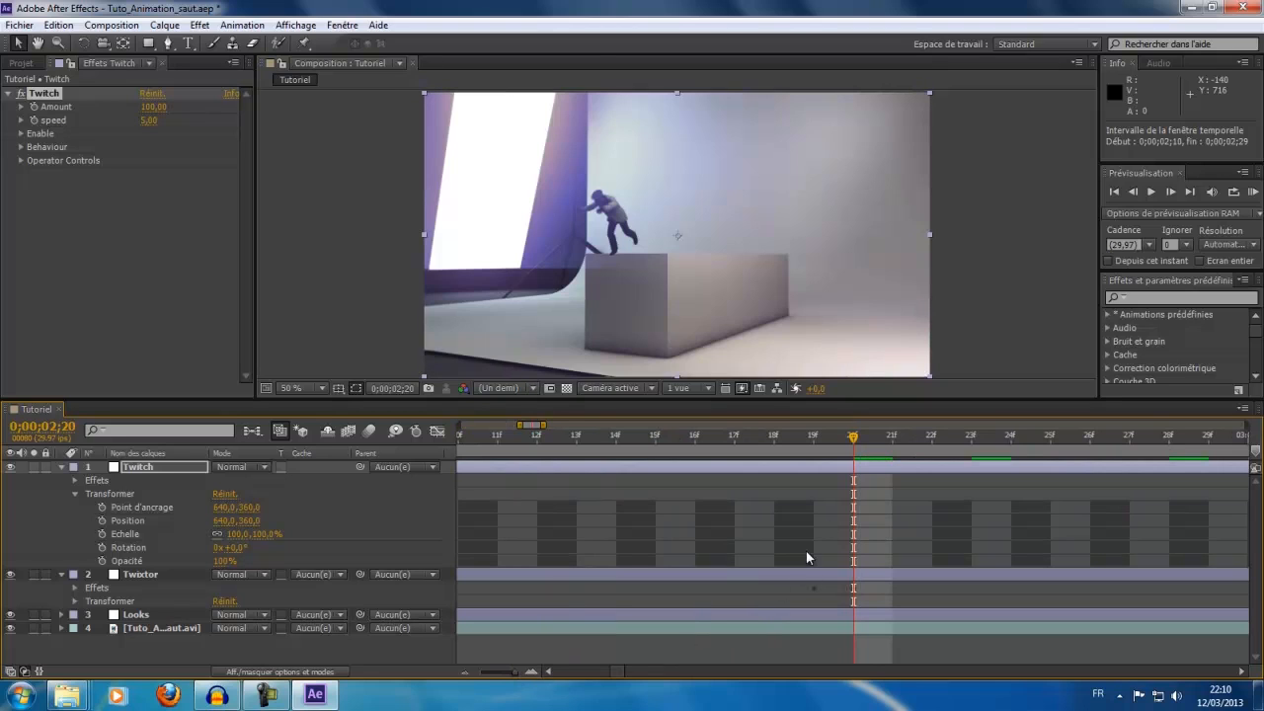
{"action": "left_click", "coordinate": [103, 561]}
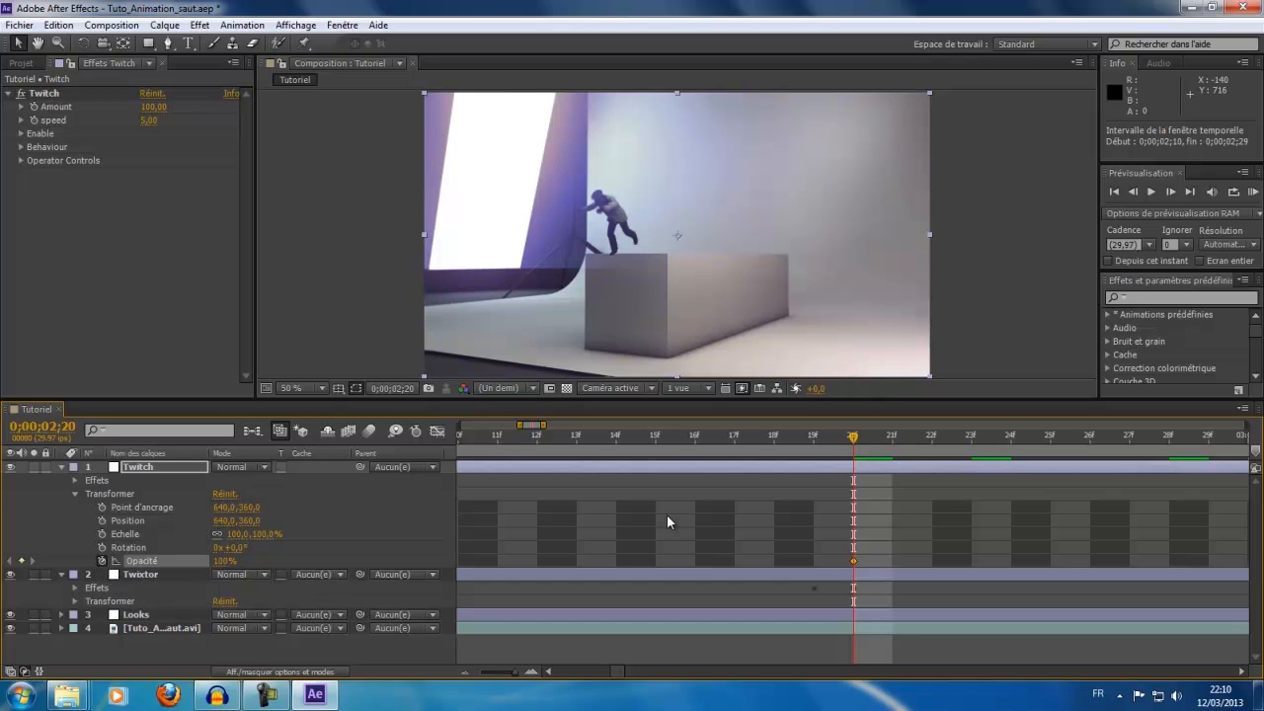
Set the Twitch layer's Opacity to 0% one frame earlier, at 0;00;02;19.
{"action": "left_click_drag", "start_coordinate": [854, 436], "coordinate": [814, 436]}
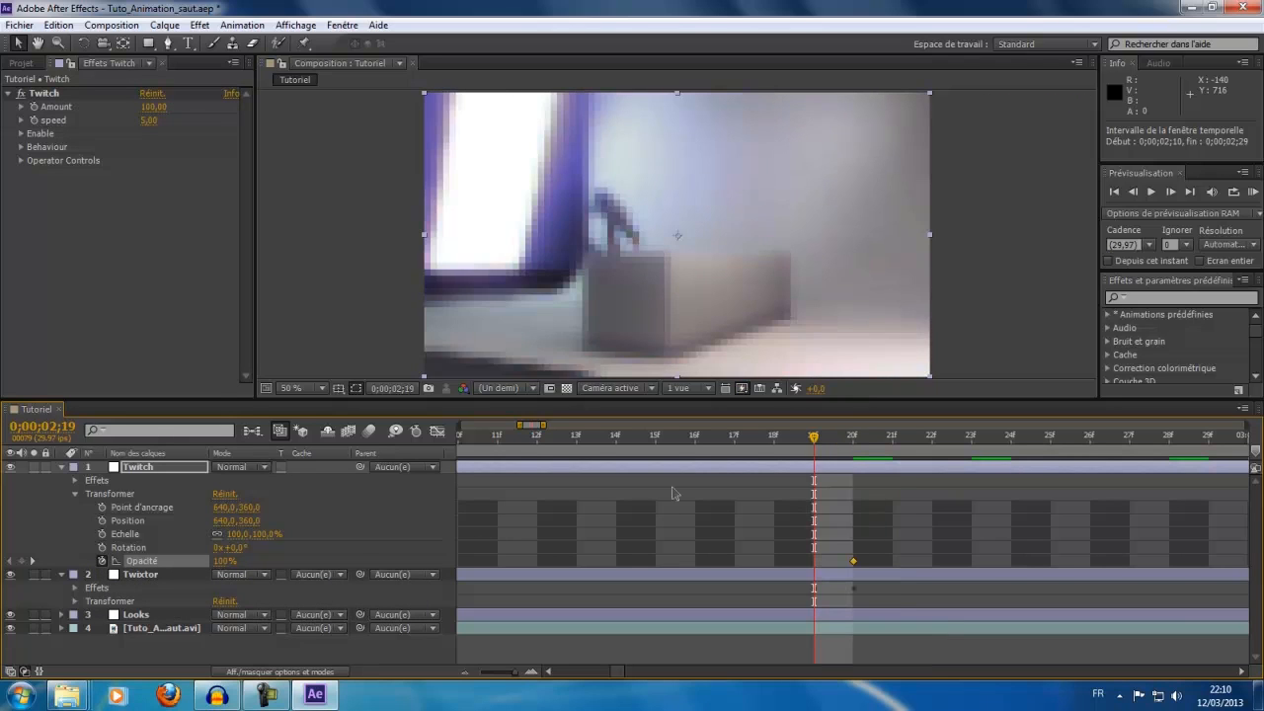
{"action": "left_click", "coordinate": [225, 560]}
{"action": "type", "text": "0"}
{"action": "key", "text": "Return"}
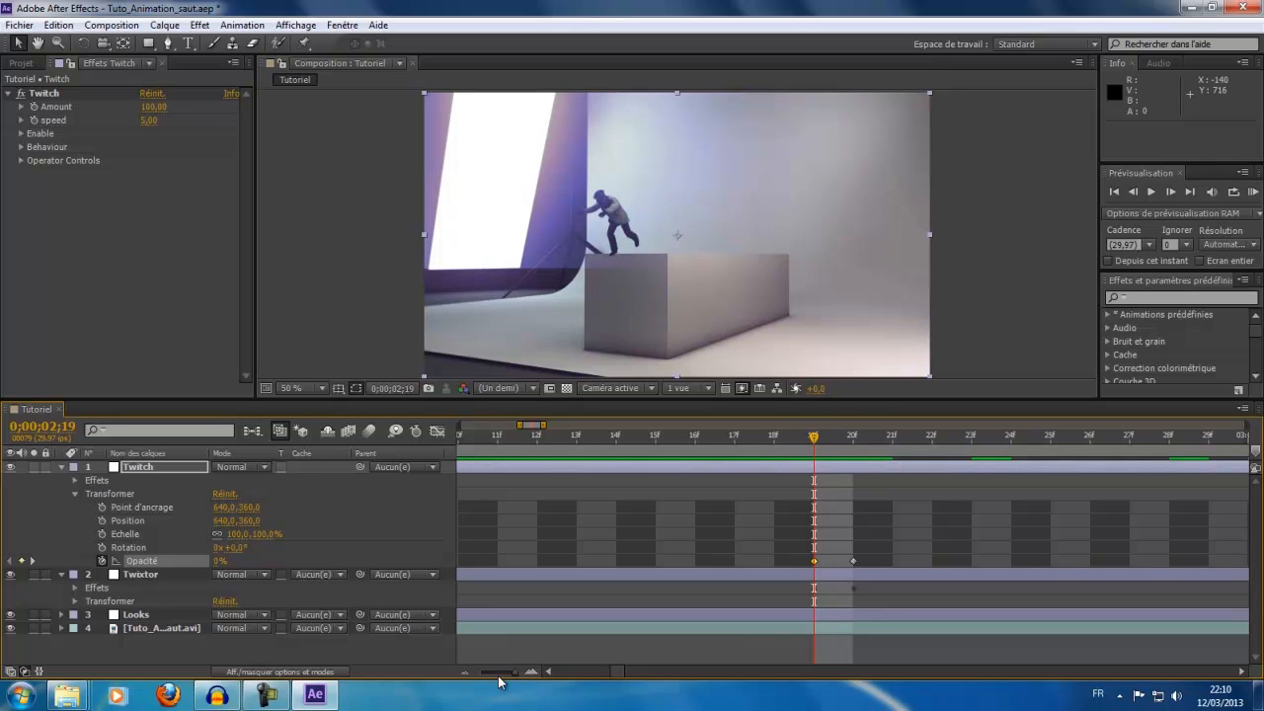
Add a 100% Opacity keyframe to the Twitch layer at 0;00;03;05, near the end of the Twixtor slowdown.
{"action": "left_click_drag", "start_coordinate": [512, 677], "coordinate": [493, 678]}
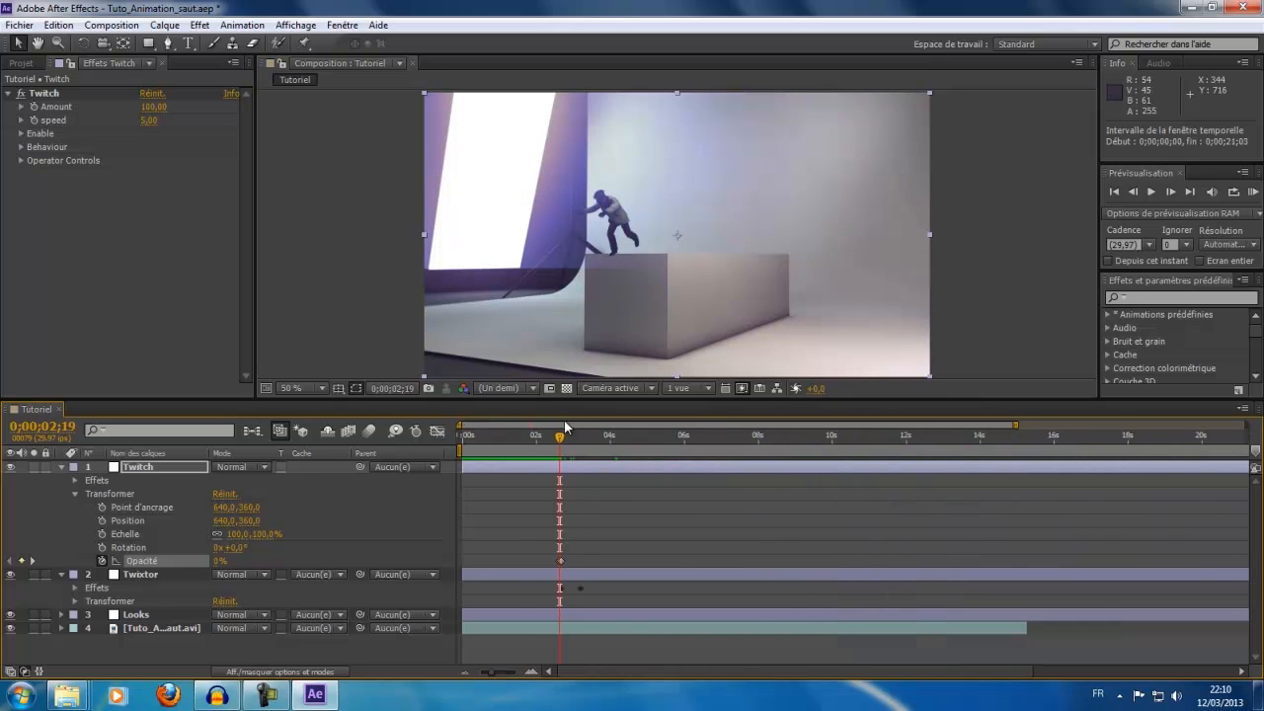
{"action": "left_click_drag", "start_coordinate": [560, 437], "coordinate": [588, 438]}
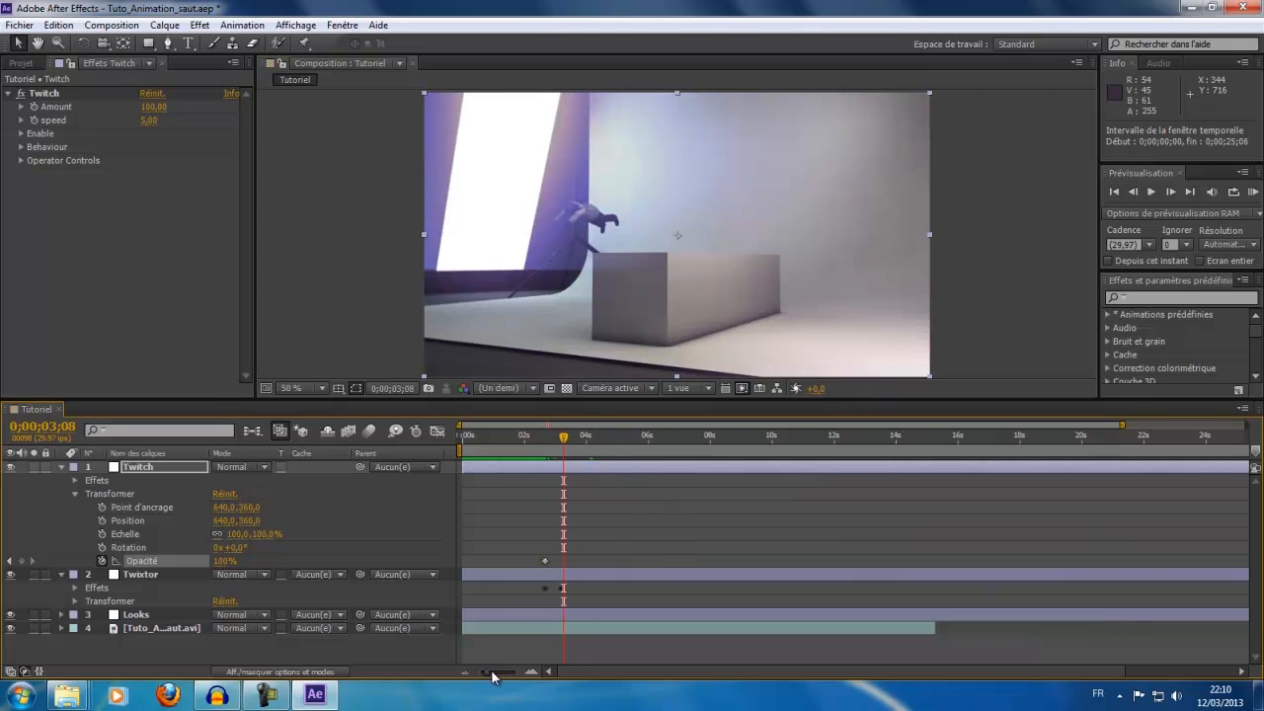
{"action": "left_click_drag", "start_coordinate": [493, 672], "coordinate": [514, 672]}
{"action": "left_click_drag", "start_coordinate": [851, 439], "coordinate": [728, 479]}
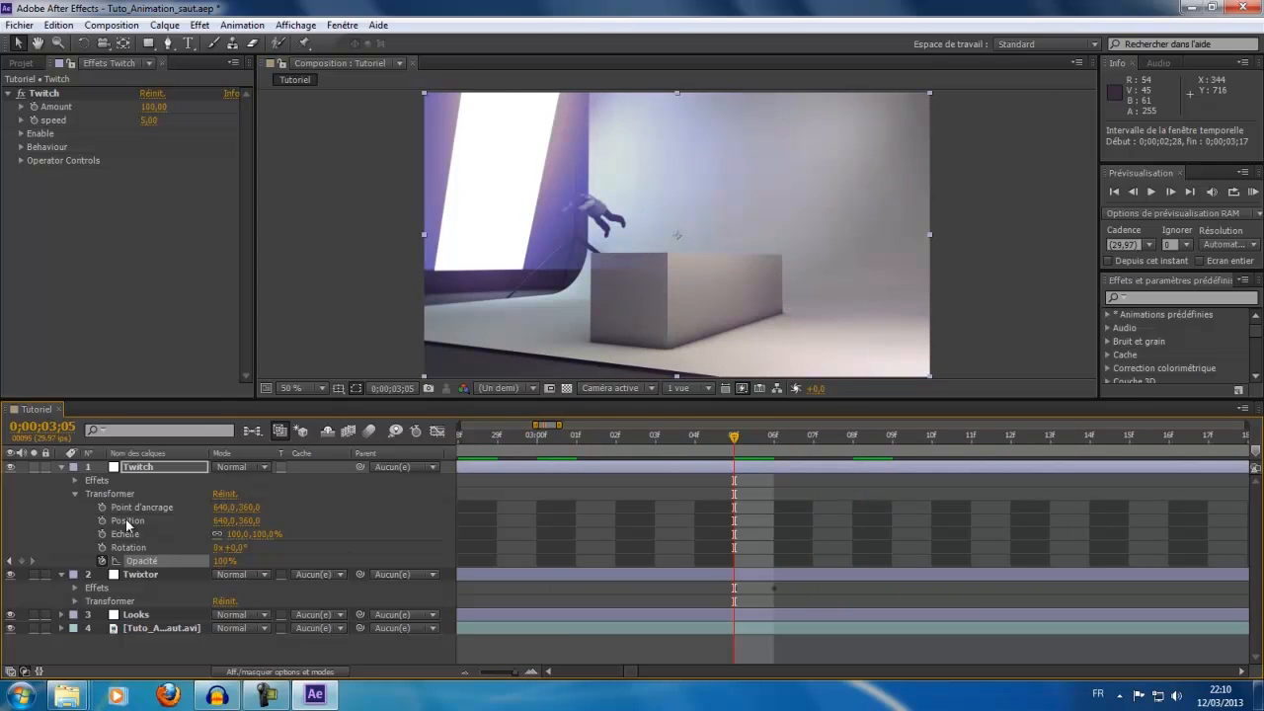
{"action": "left_click", "coordinate": [22, 561]}
Set the Twitch layer's Opacity to 0% at 0;00;03;06, and collapse the Twitch and Twixtor layers.
{"action": "left_click_drag", "start_coordinate": [736, 436], "coordinate": [773, 437]}
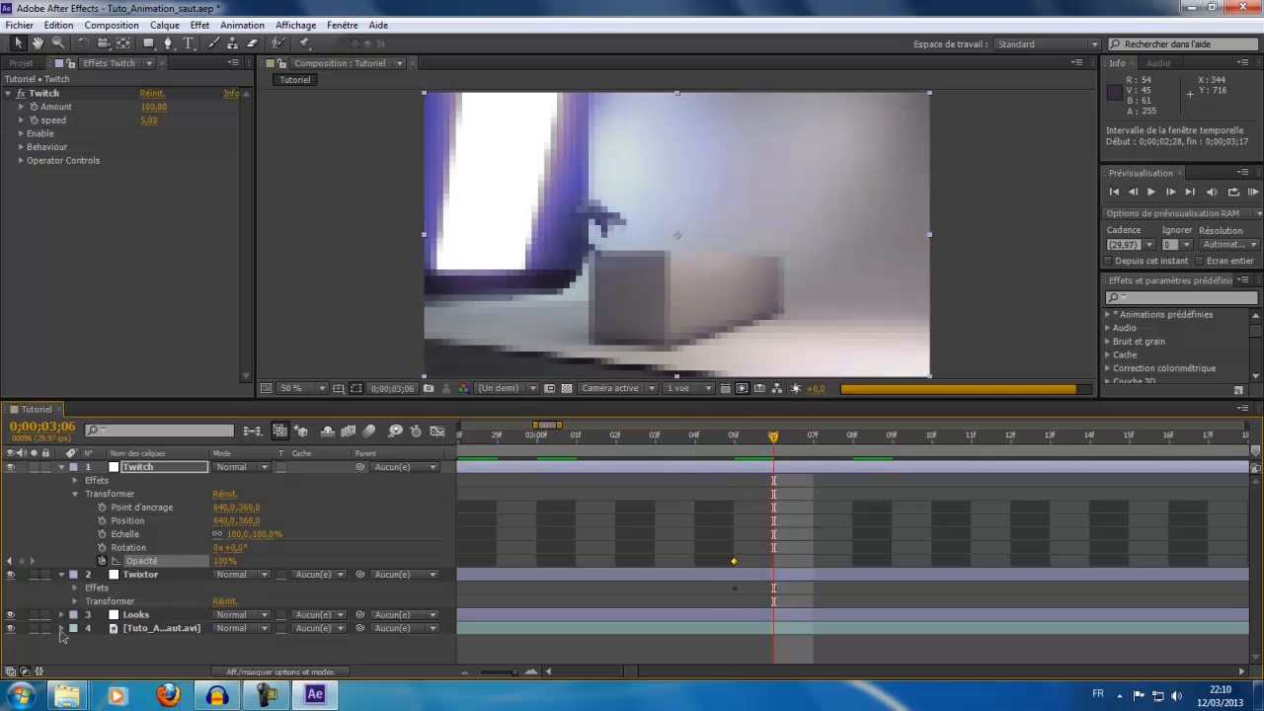
{"action": "left_click", "coordinate": [218, 561]}
{"action": "type", "text": "0"}
{"action": "key", "text": "Return"}
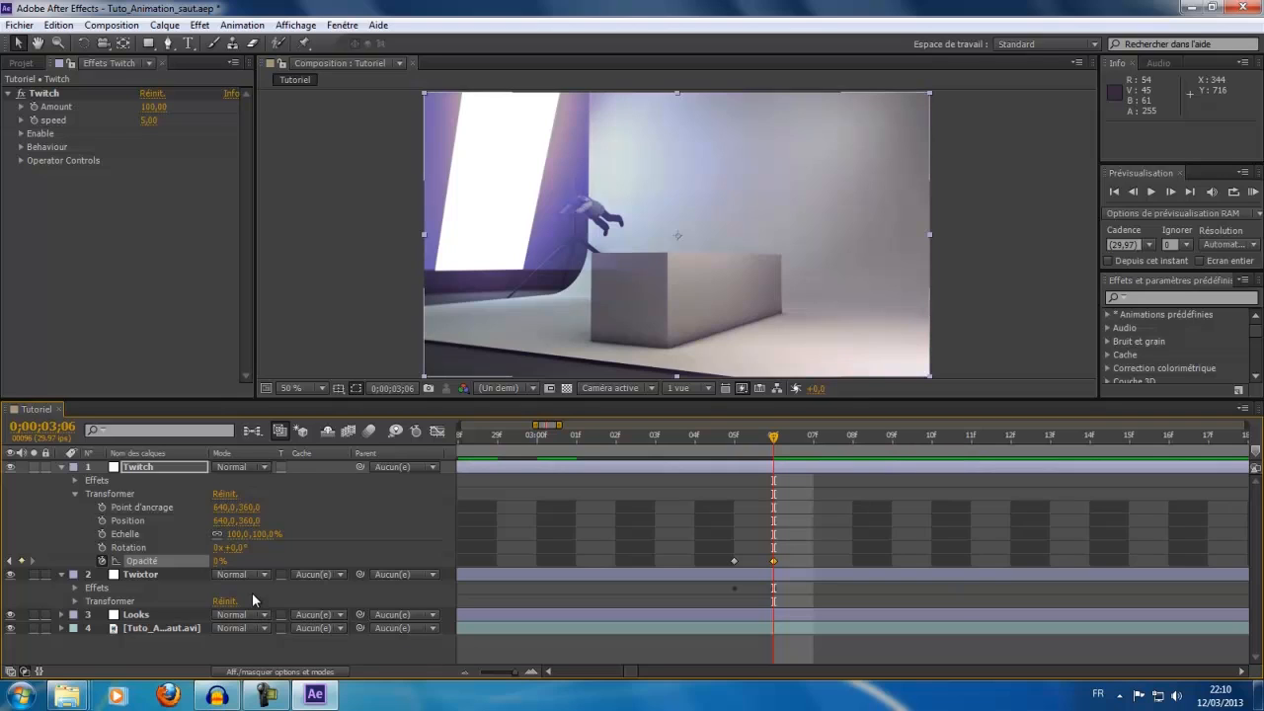
{"action": "left_click", "coordinate": [62, 466]}
{"action": "left_click", "coordinate": [60, 480]}
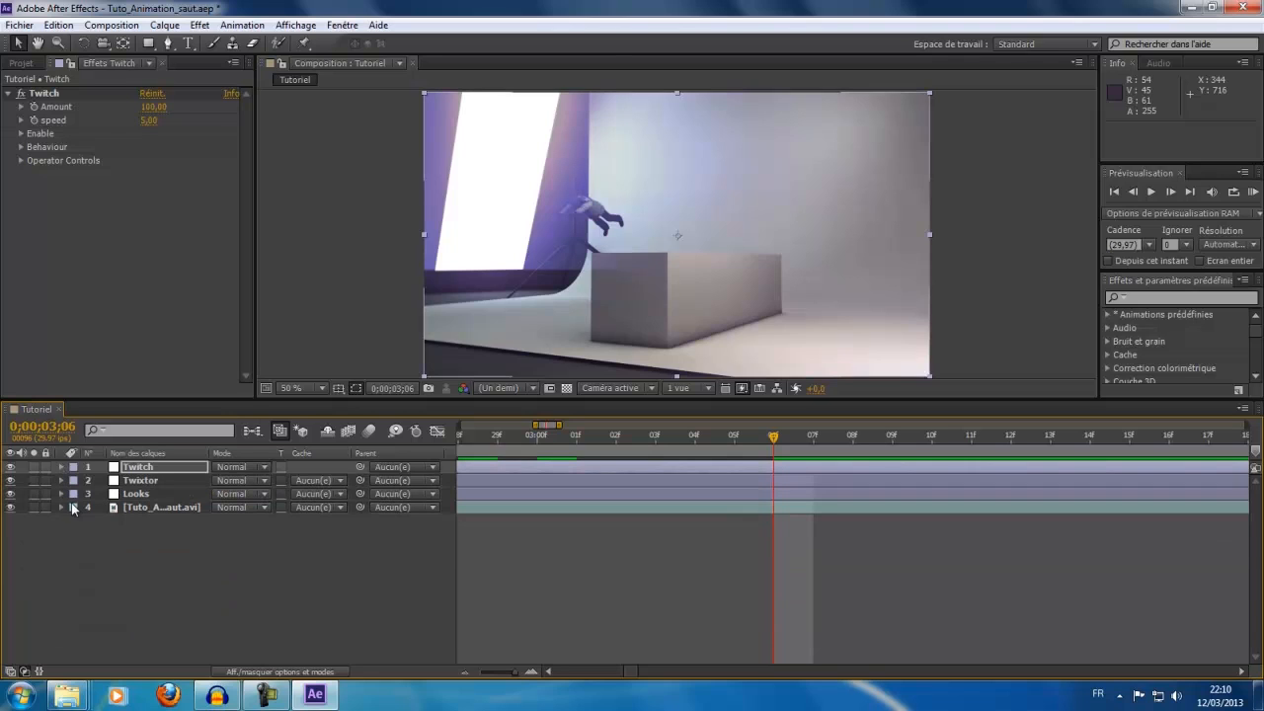
Run RAM previews of the composition to check the Twitch effect's timing around the slow motion.
{"action": "key", "text": "KP_0"}
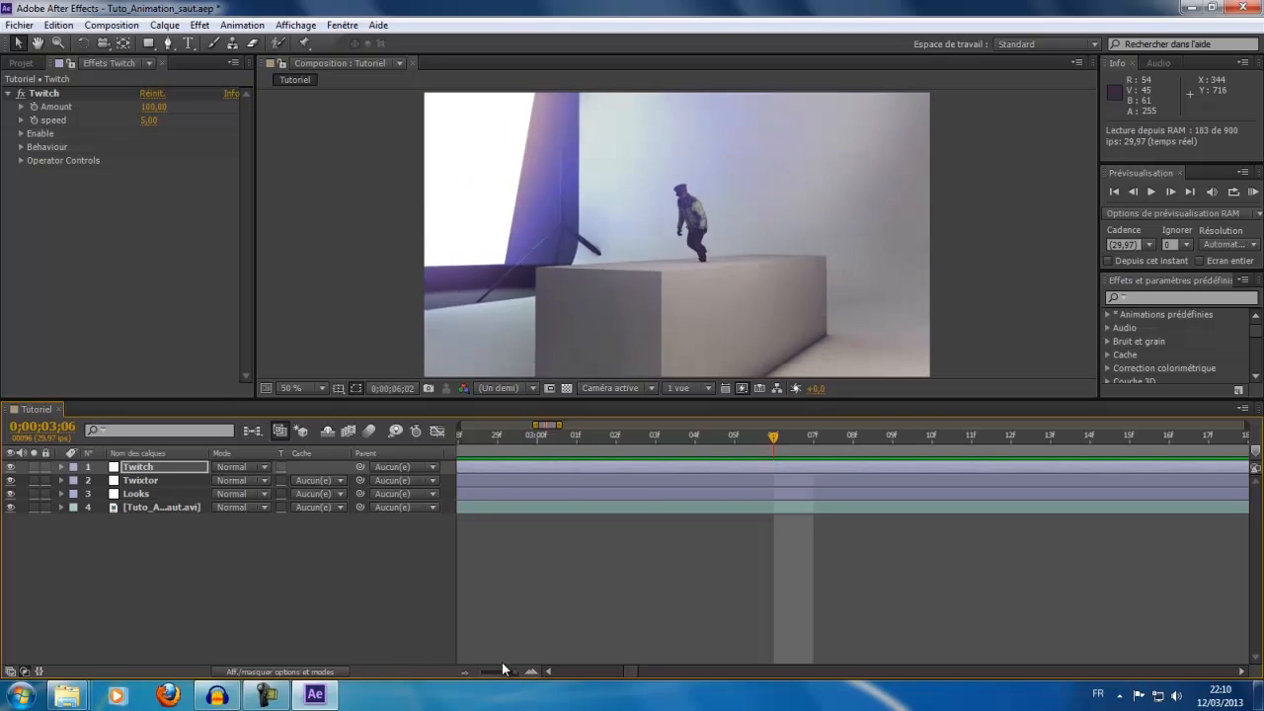
{"action": "key", "text": "space"}
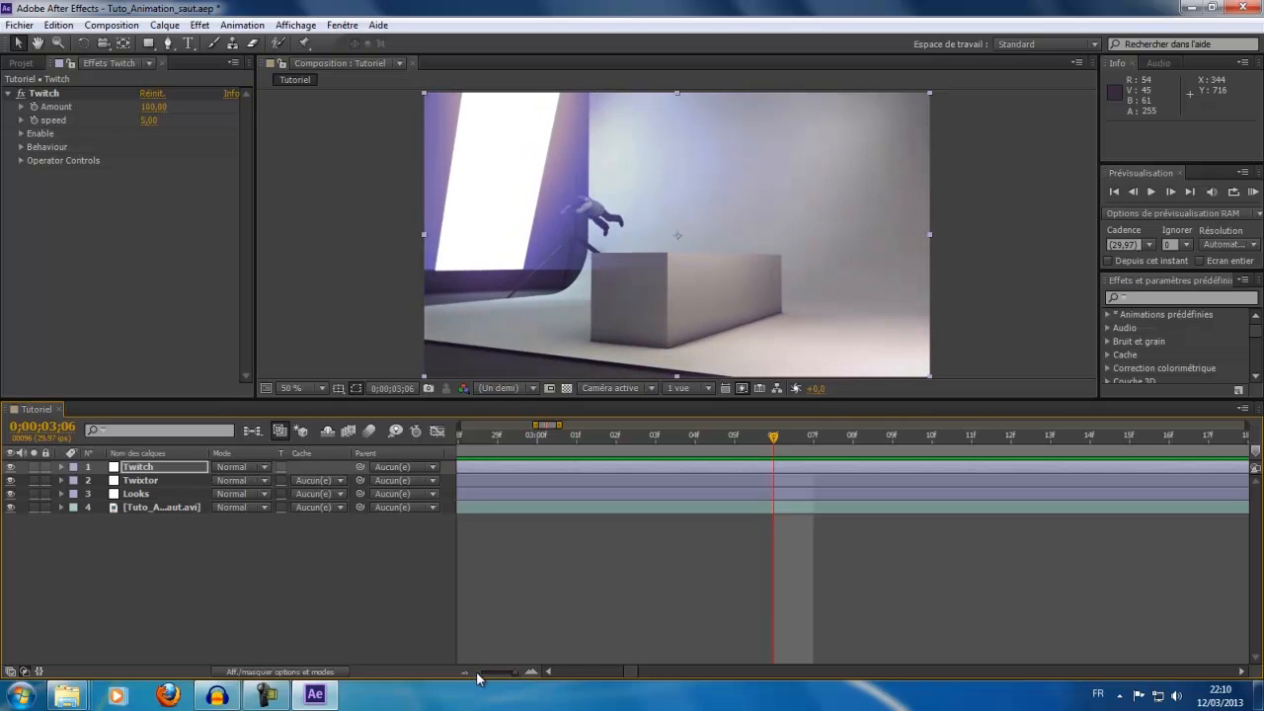
{"action": "left_click_drag", "start_coordinate": [515, 673], "coordinate": [453, 669]}
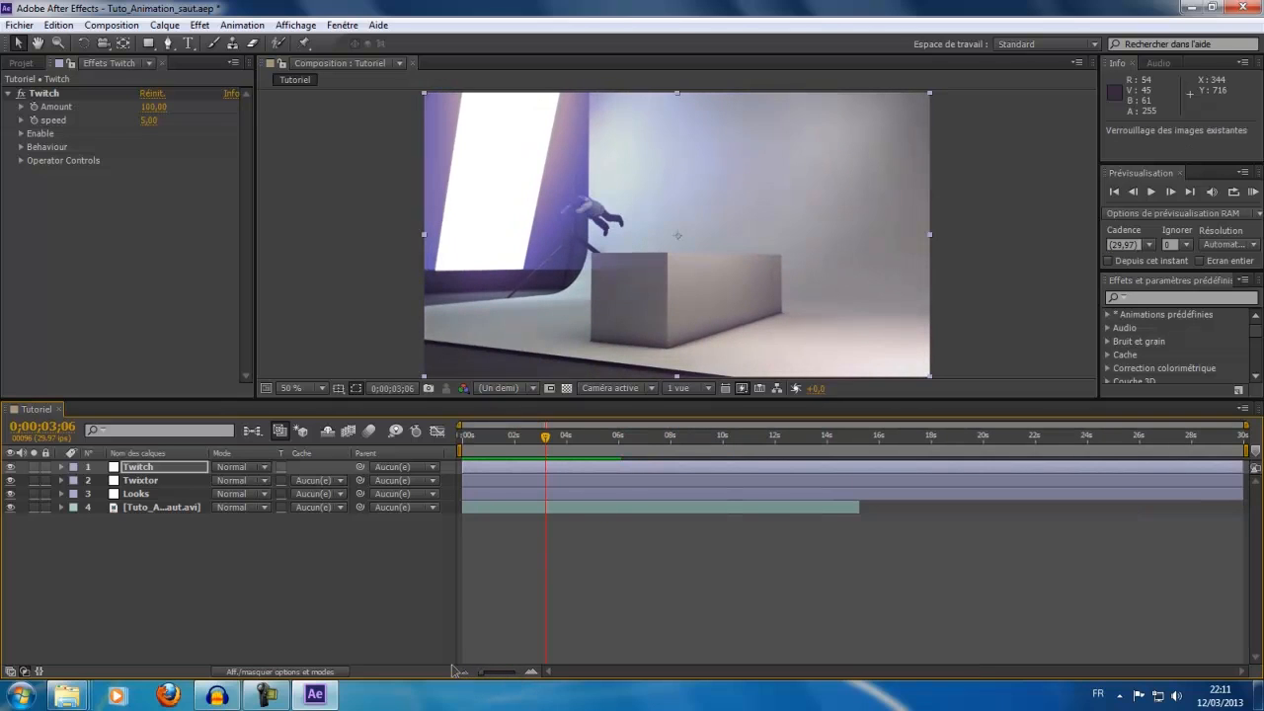
{"action": "key", "text": "KP_0"}
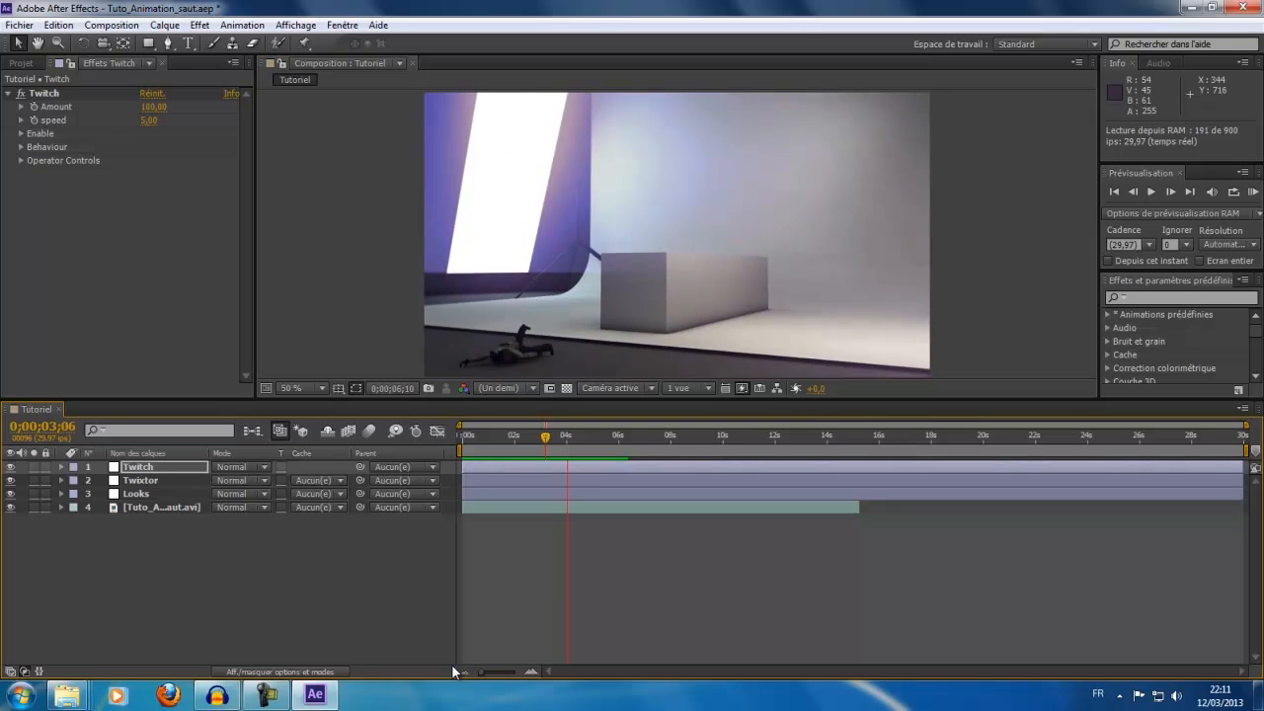
{"action": "key", "text": "space"}
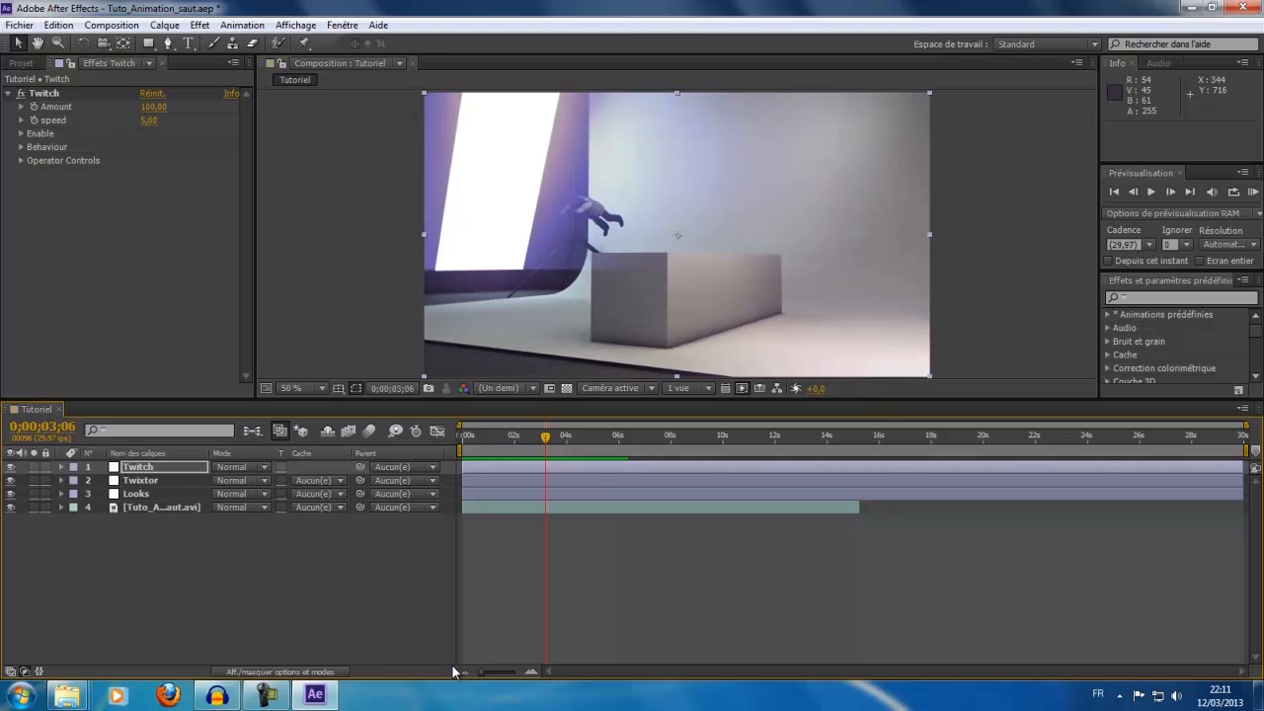
Expand the Twitch and Twixtor layers and select the closing keyframes of Opacity and Speed % together.
{"action": "left_click", "coordinate": [62, 467]}
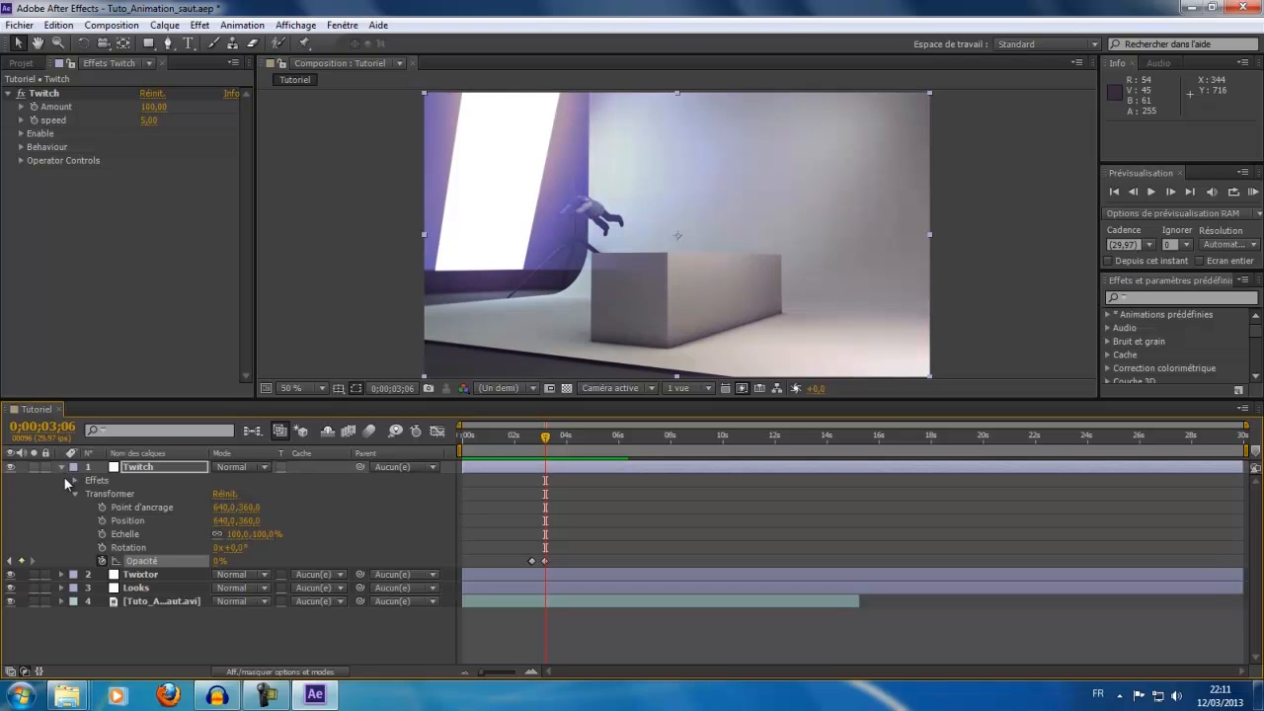
{"action": "left_click", "coordinate": [61, 571]}
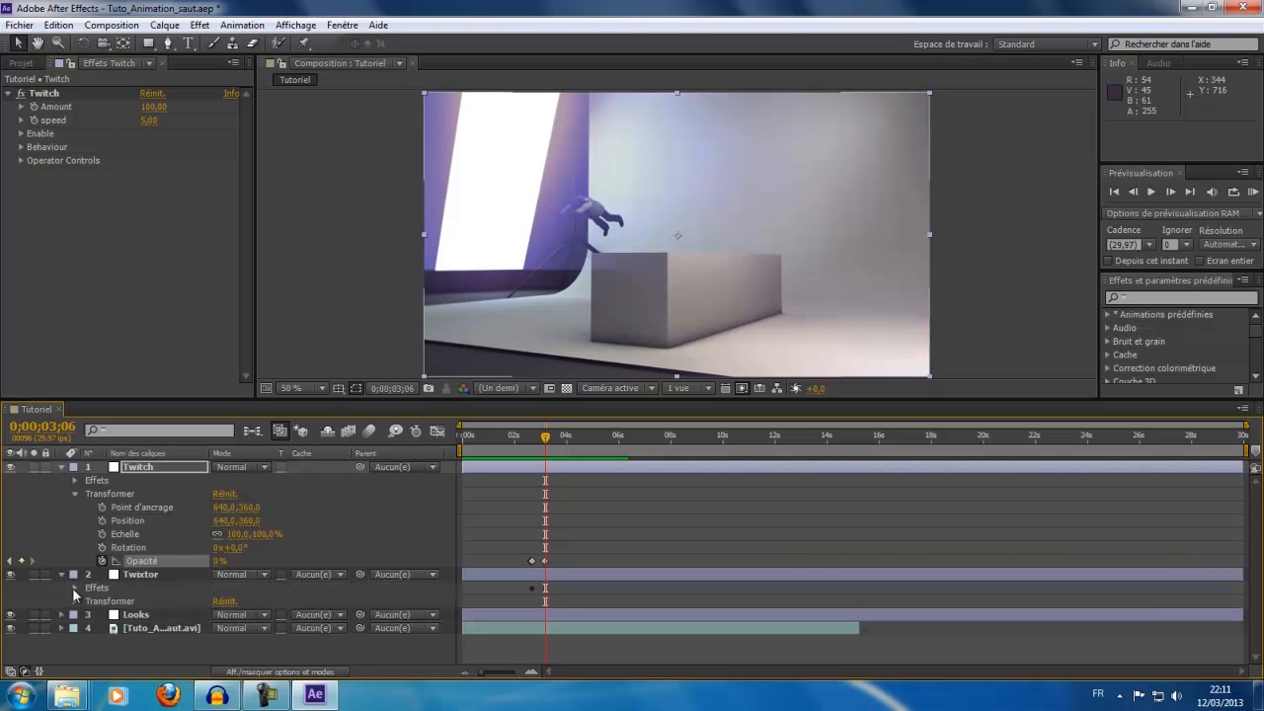
{"action": "left_click", "coordinate": [75, 601]}
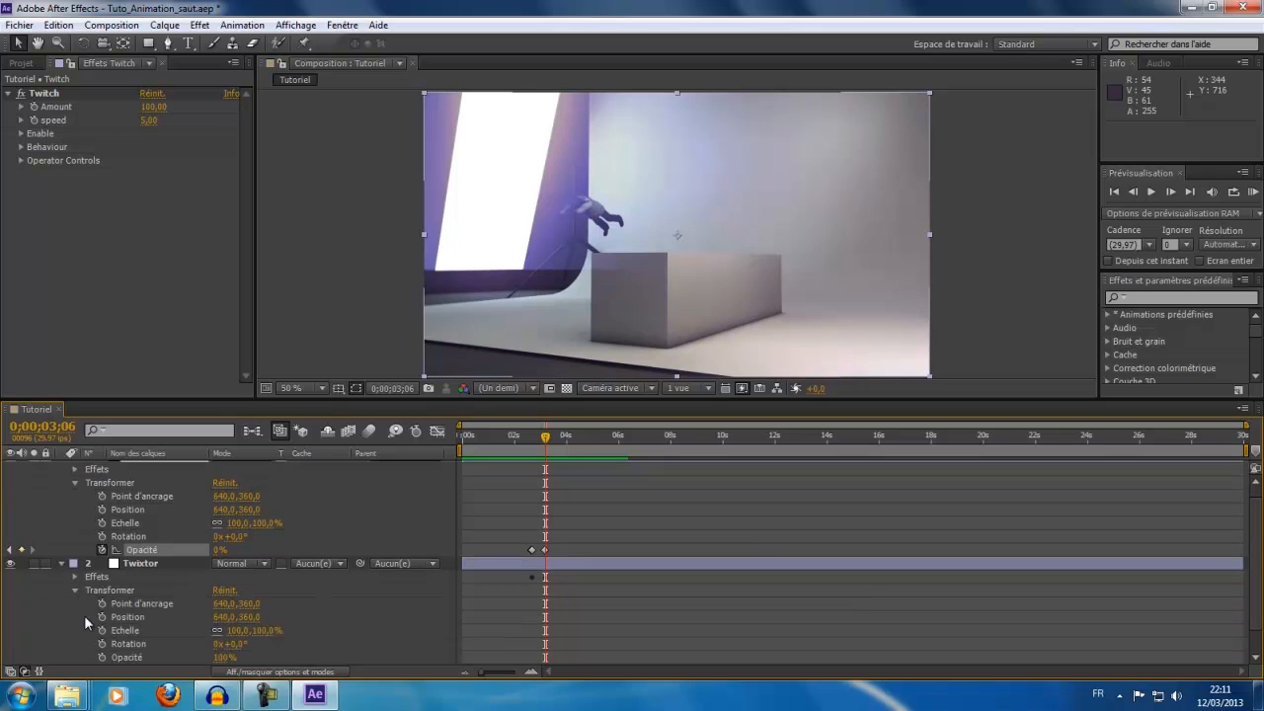
{"action": "left_click", "coordinate": [76, 587]}
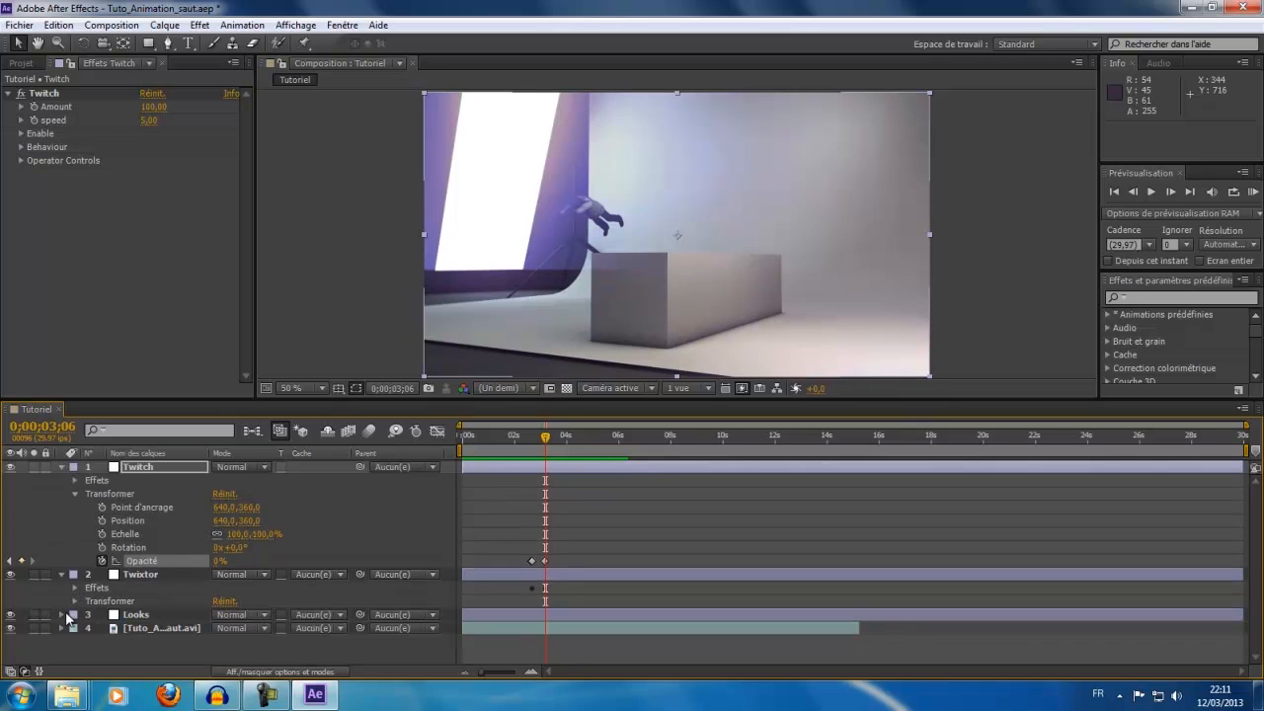
{"action": "left_click", "coordinate": [72, 585]}
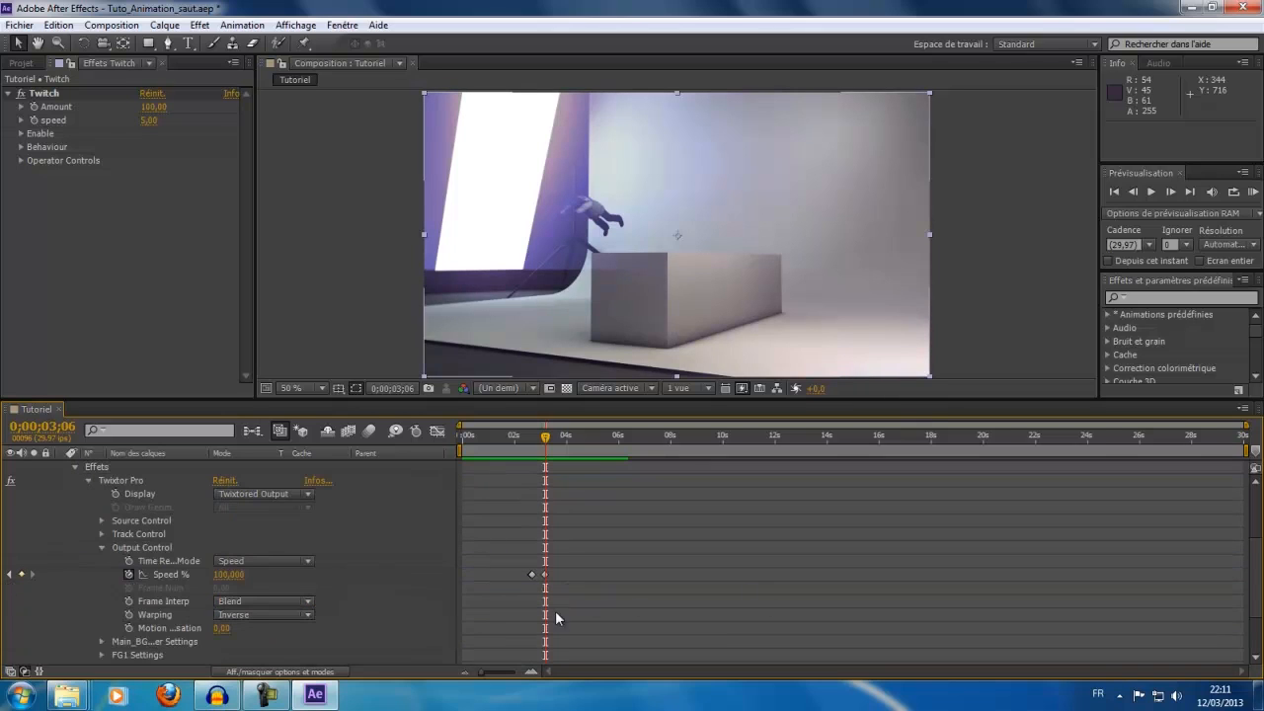
{"action": "scroll", "coordinate": [1181, 600], "scroll_direction": "up", "scroll_amount": 3}
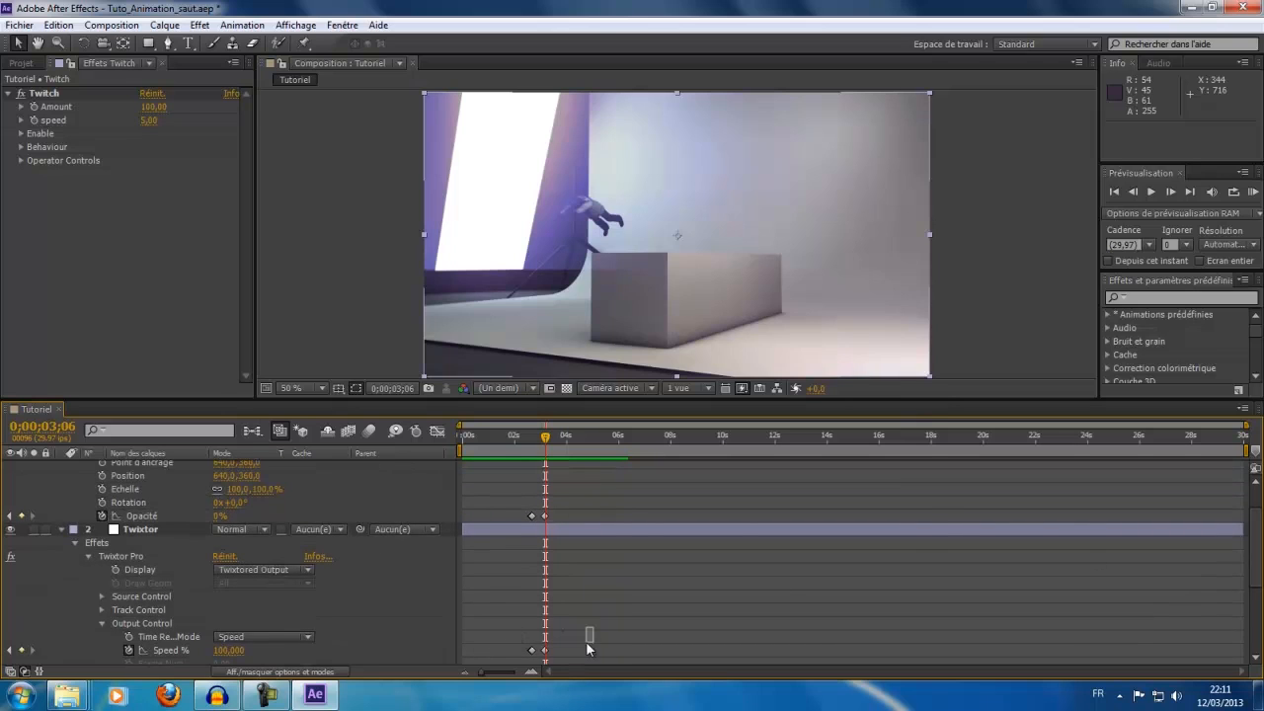
{"action": "left_click_drag", "start_coordinate": [565, 503], "coordinate": [555, 675]}
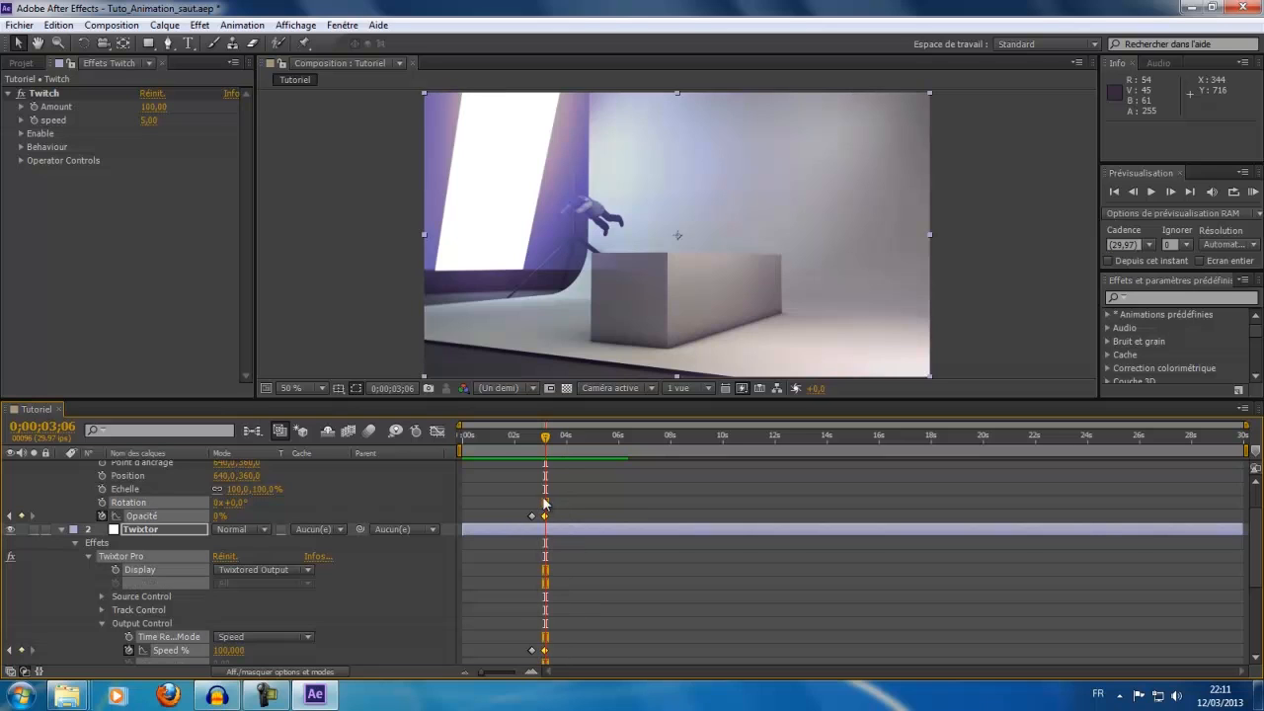
Shift the selected closing keyframes so they begin at 0;00;03;20, and collapse the Twitch and Twixtor layers.
{"action": "left_click_drag", "start_coordinate": [469, 675], "coordinate": [512, 688]}
{"action": "left_click_drag", "start_coordinate": [853, 436], "coordinate": [964, 430]}
{"action": "left_click_drag", "start_coordinate": [513, 675], "coordinate": [514, 683]}
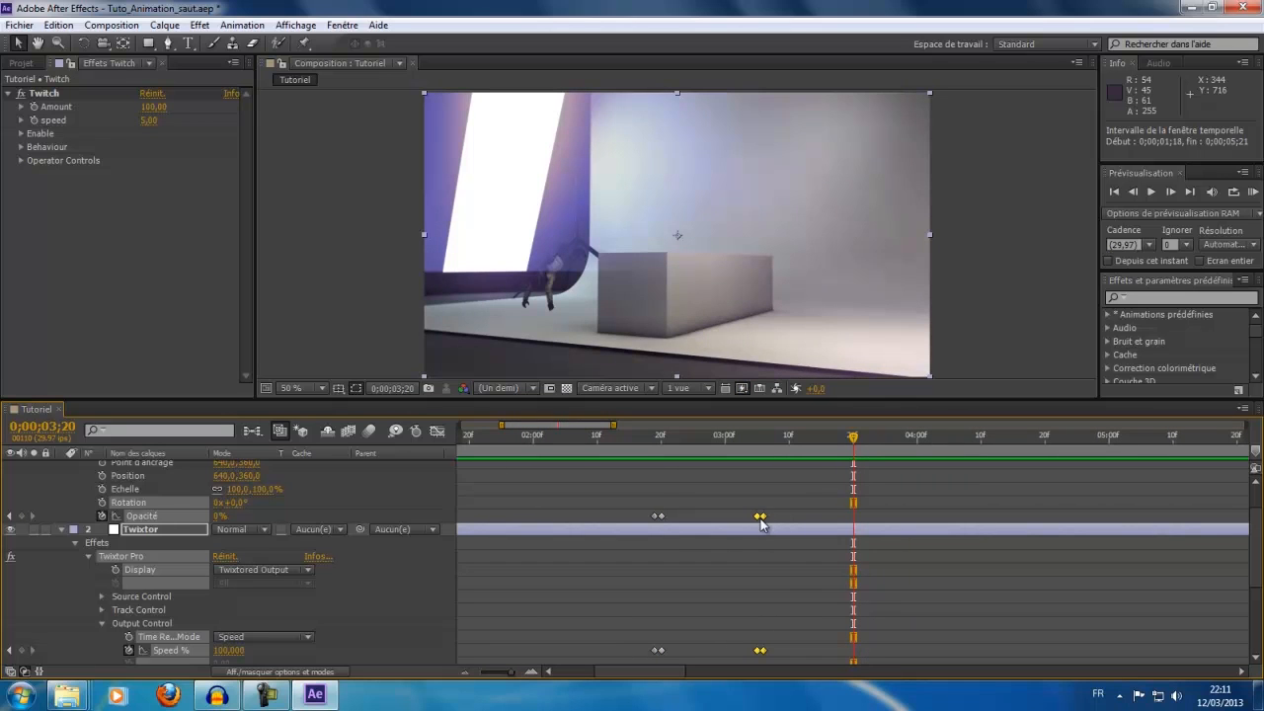
{"action": "left_click_drag", "start_coordinate": [760, 517], "coordinate": [855, 519]}
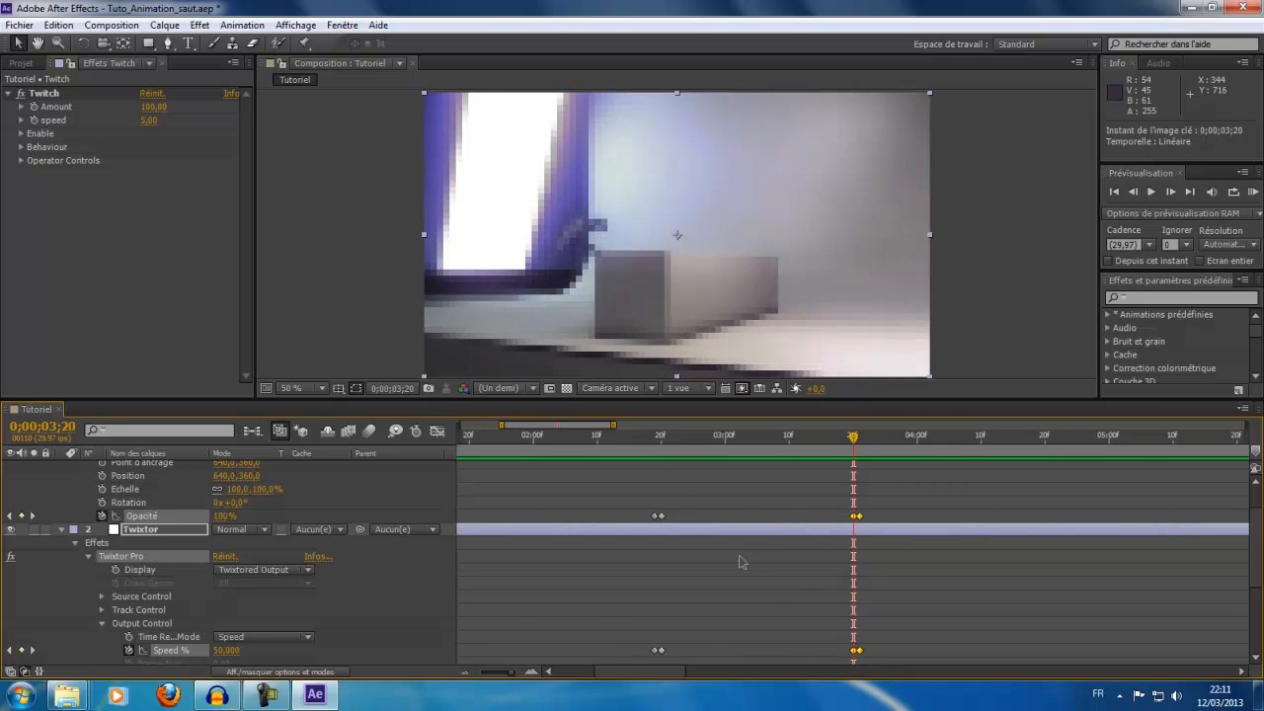
{"action": "left_click_drag", "start_coordinate": [514, 677], "coordinate": [485, 680]}
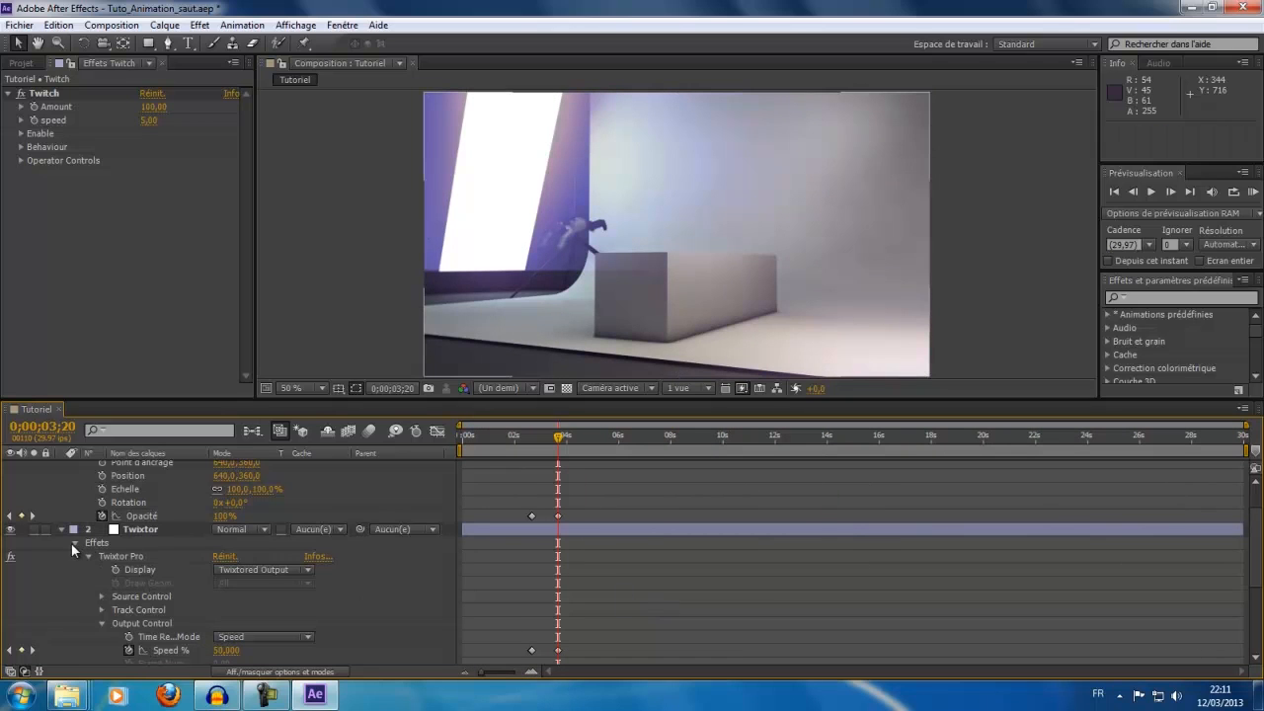
{"action": "scroll", "coordinate": [70, 541], "scroll_direction": "up", "scroll_amount": 3}
{"action": "left_click", "coordinate": [62, 466]}
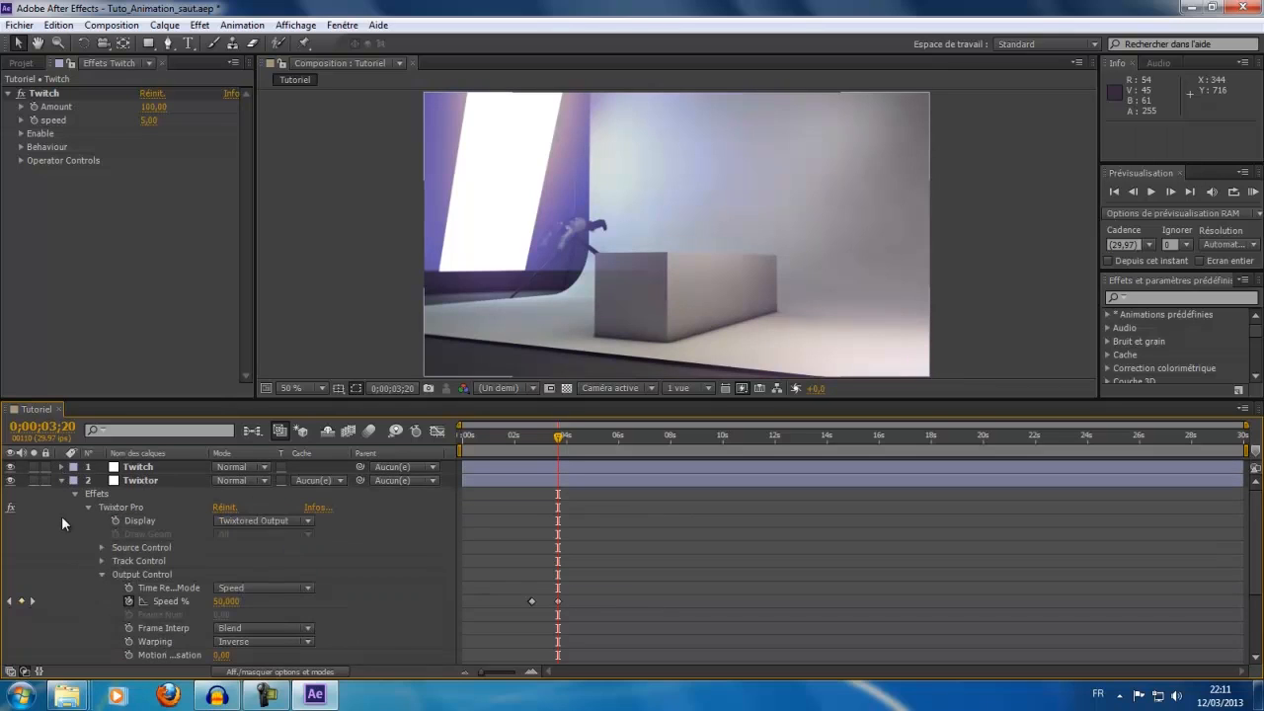
{"action": "left_click", "coordinate": [59, 483]}
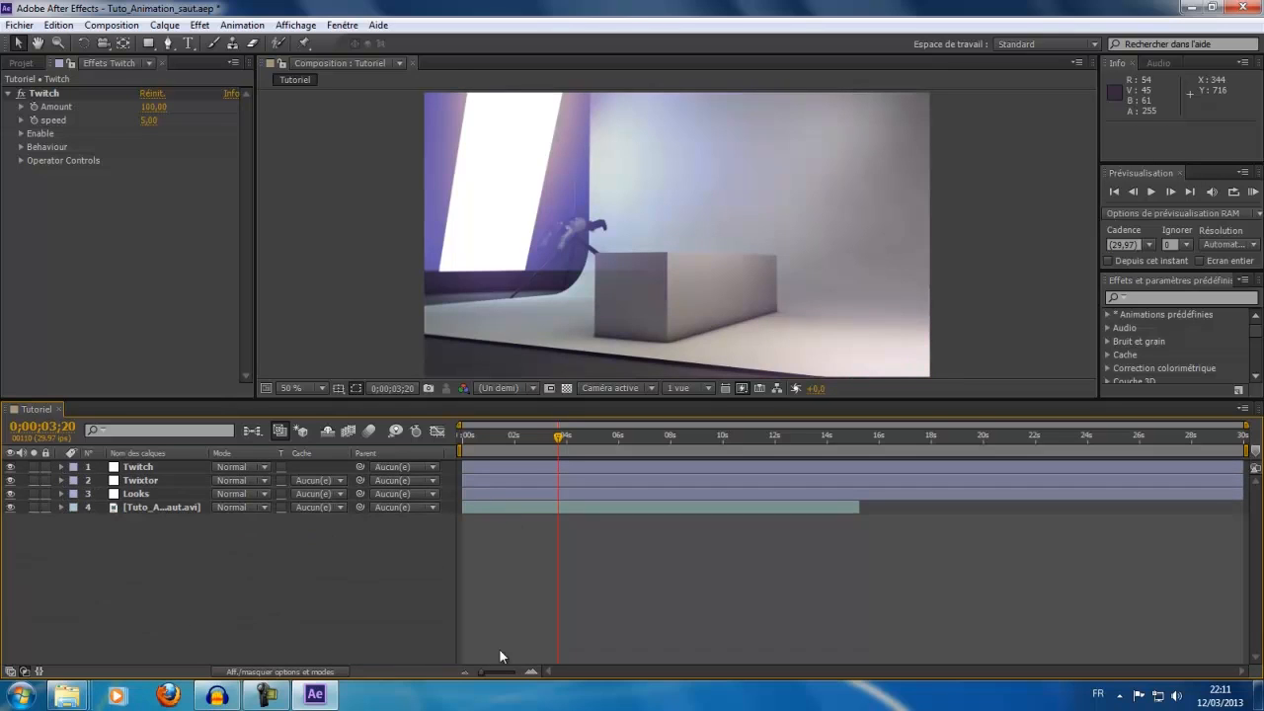
Run a RAM preview of the composition to check the slow motion and Twitch timing.
{"action": "key", "text": "KP_0"}
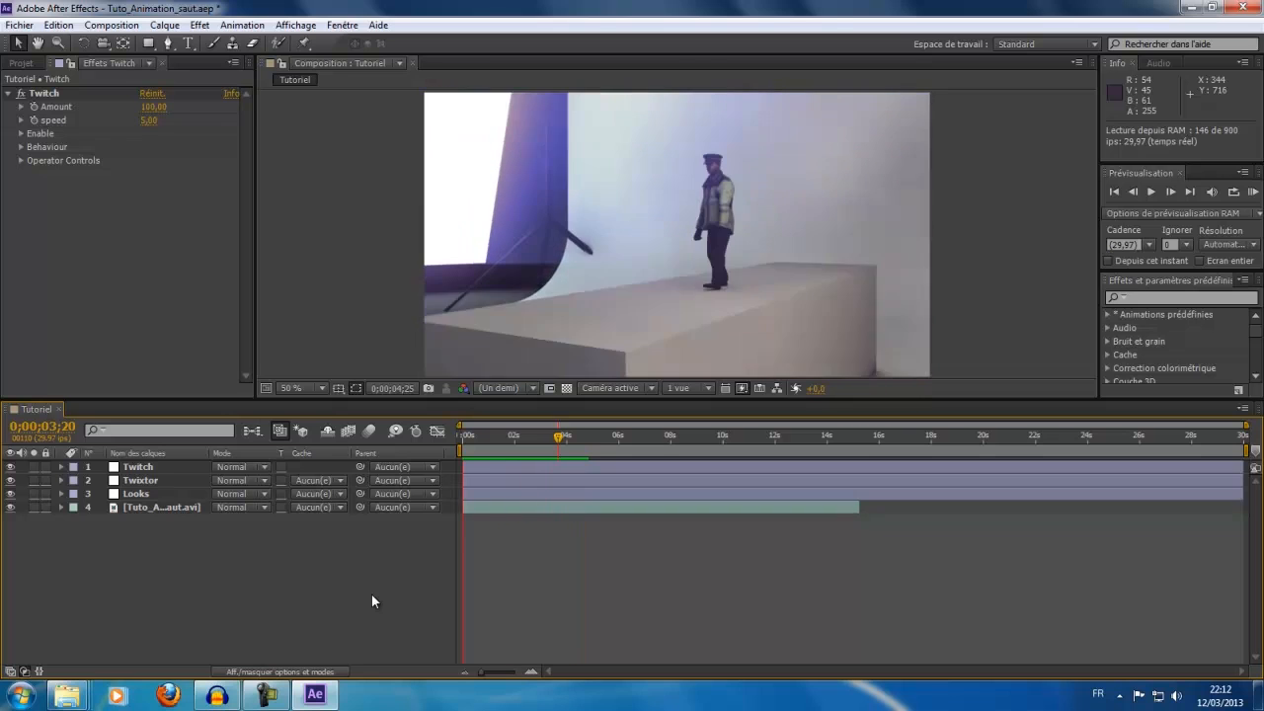
{"action": "key", "text": "space"}
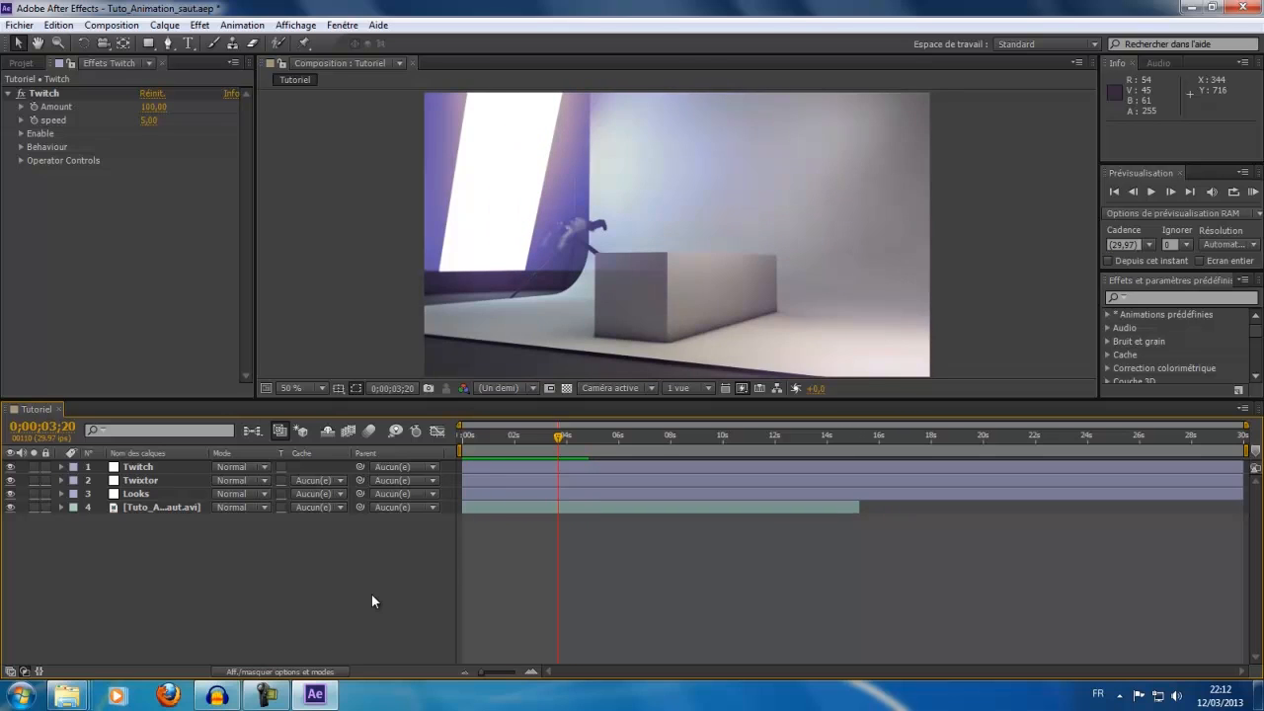
{"action": "key", "text": "space"}
Switch to the Intro Youtube folder in Windows Explorer, play the Animation_Pers_Saut video, and close the player.
{"action": "mouse_move", "coordinate": [67, 694]}
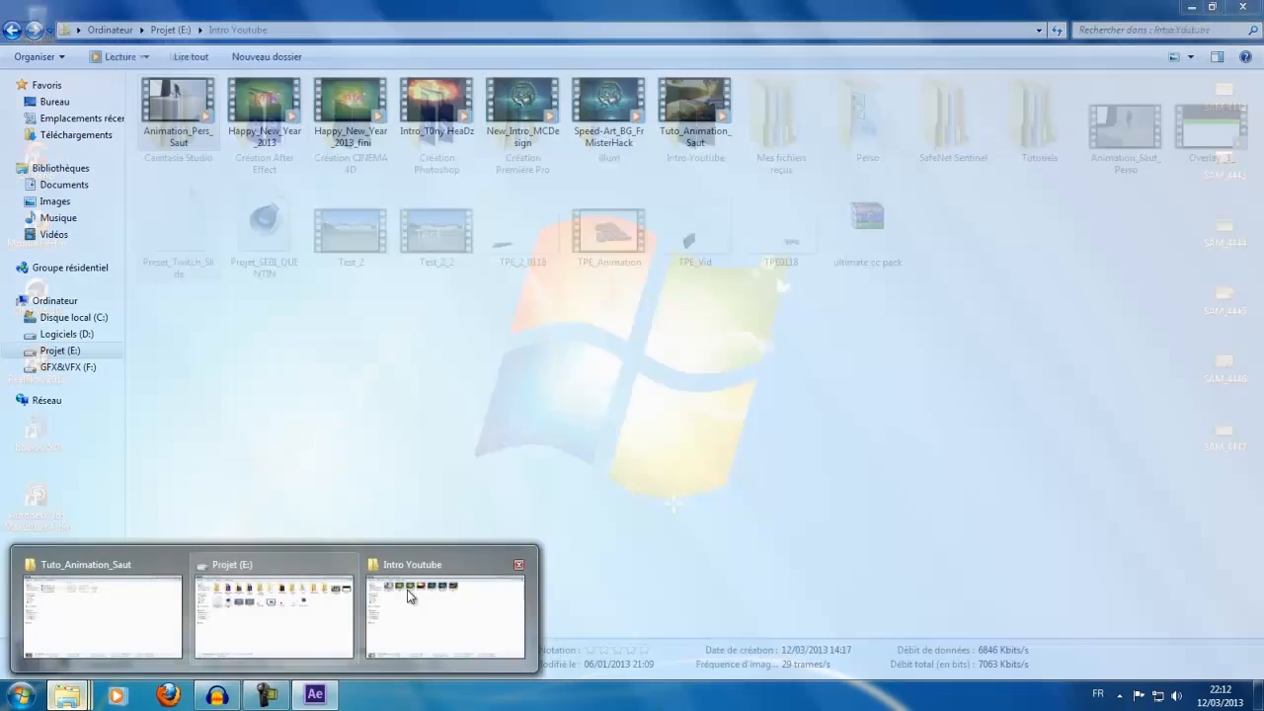
{"action": "left_click", "coordinate": [410, 595]}
{"action": "double_click", "coordinate": [158, 97]}
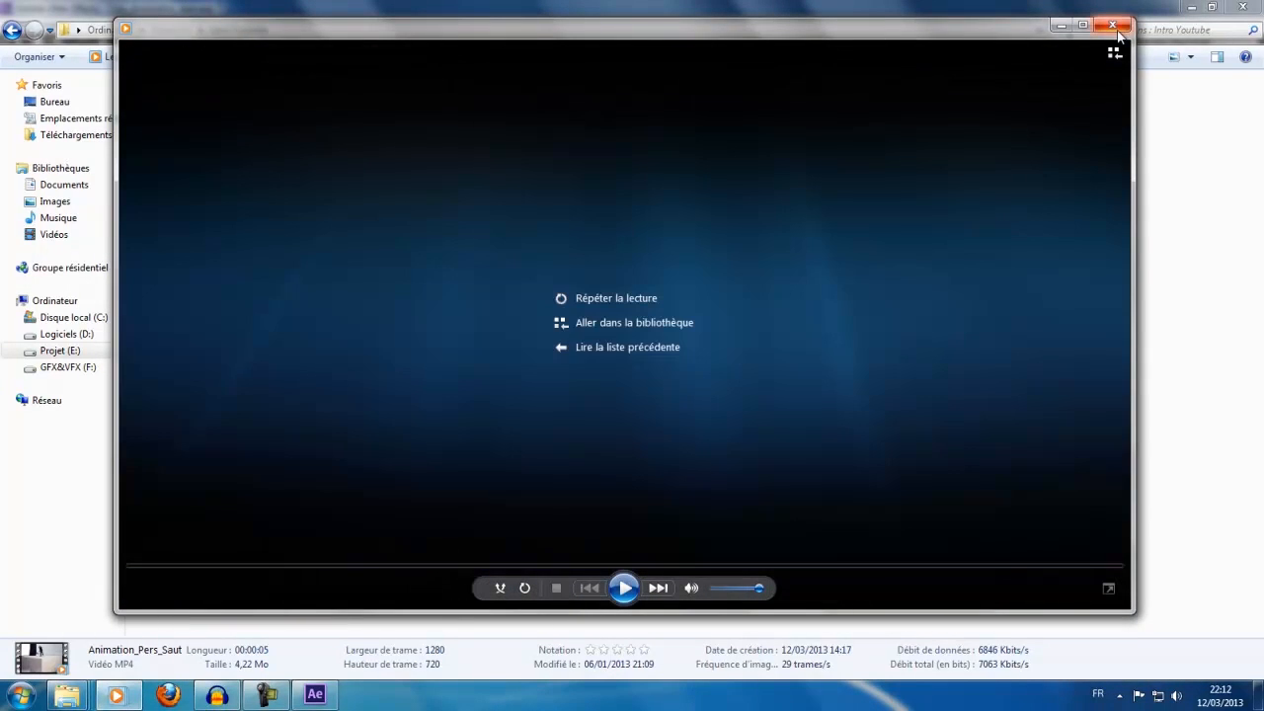
{"action": "left_click", "coordinate": [1114, 26]}
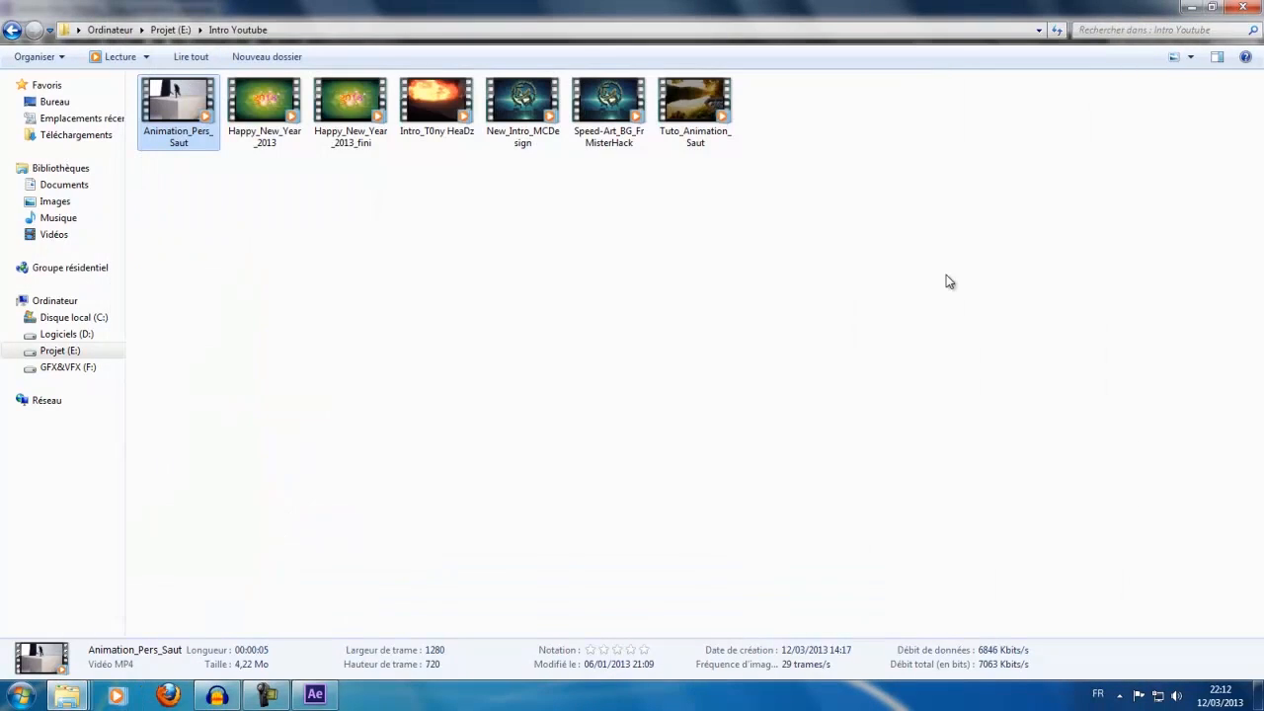
Return to After Effects and save the project.
{"action": "left_click", "coordinate": [313, 694]}
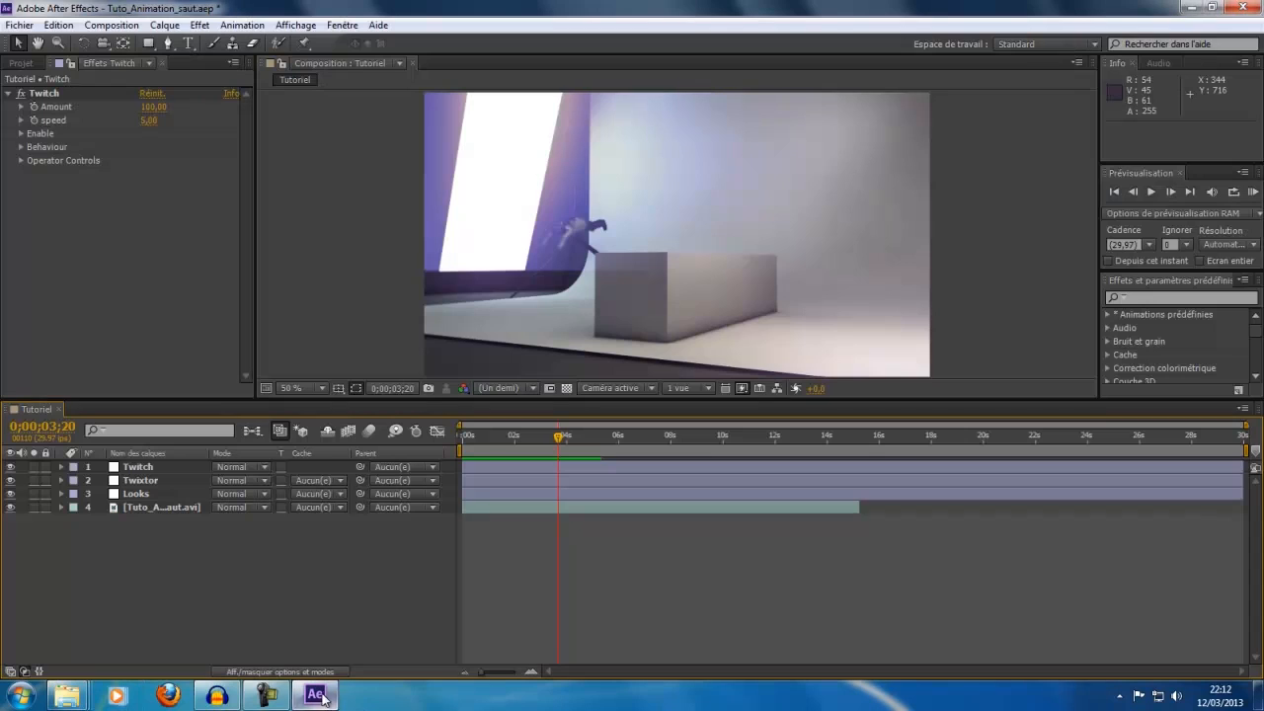
{"action": "left_click", "coordinate": [18, 24]}
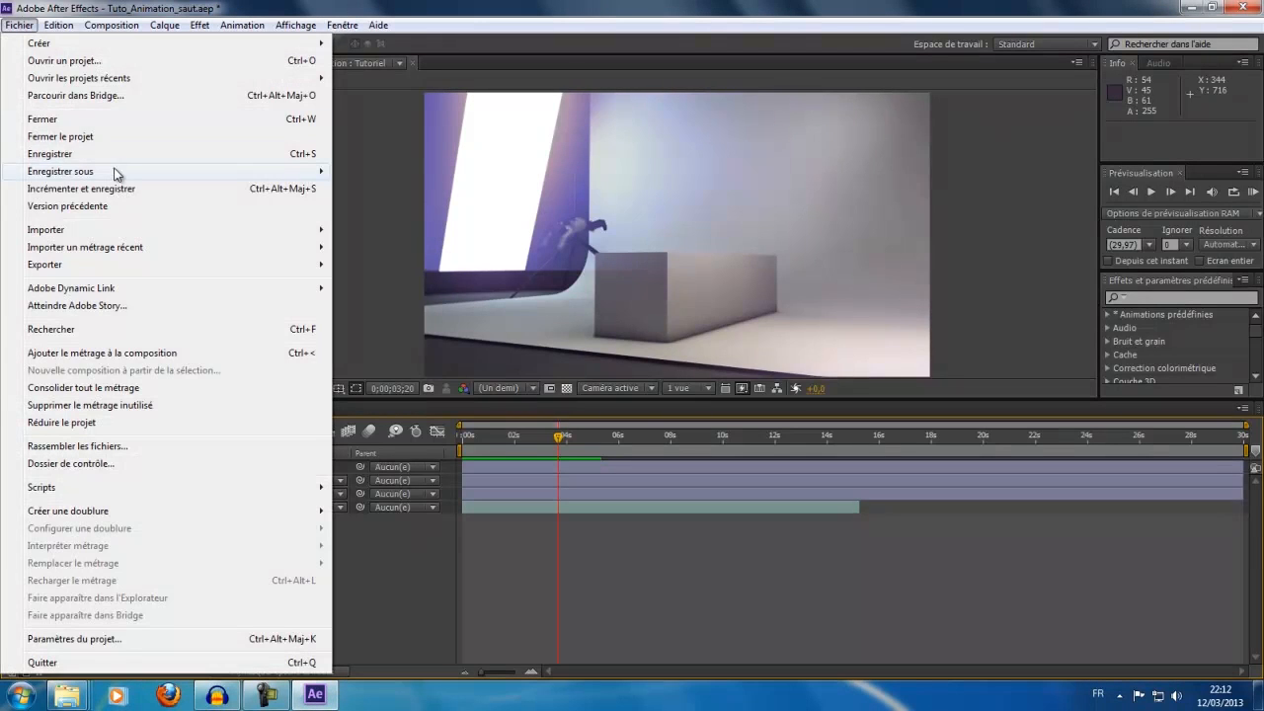
{"action": "left_click", "coordinate": [119, 154]}
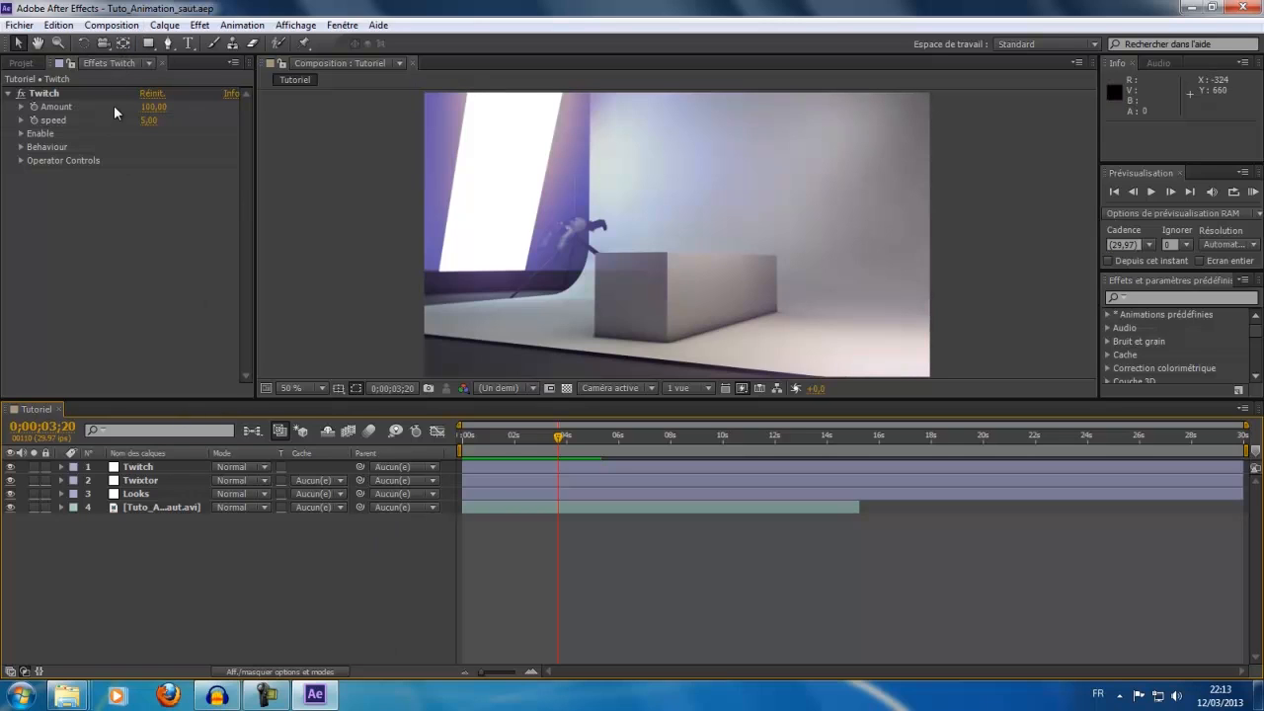
Add the Tutoriel composition to the render queue and choose the Documents library as its output location.
{"action": "left_click", "coordinate": [111, 25]}
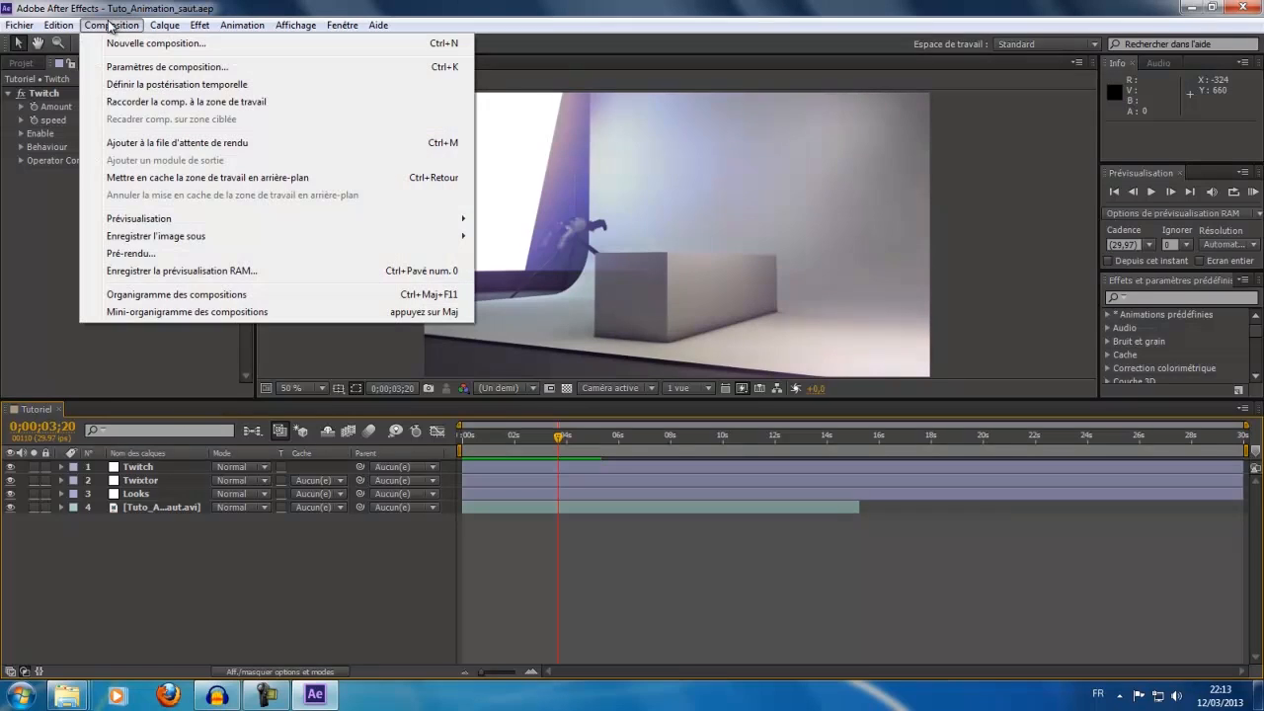
{"action": "left_click", "coordinate": [178, 144]}
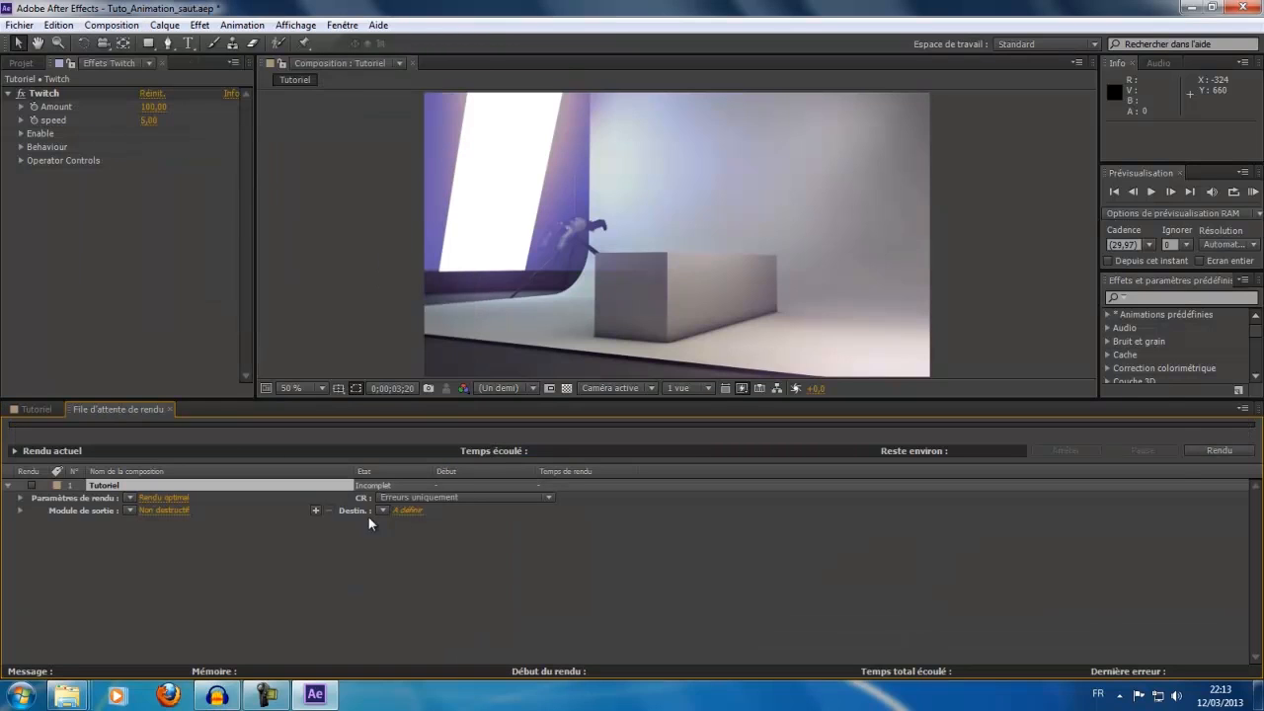
{"action": "left_click", "coordinate": [413, 510]}
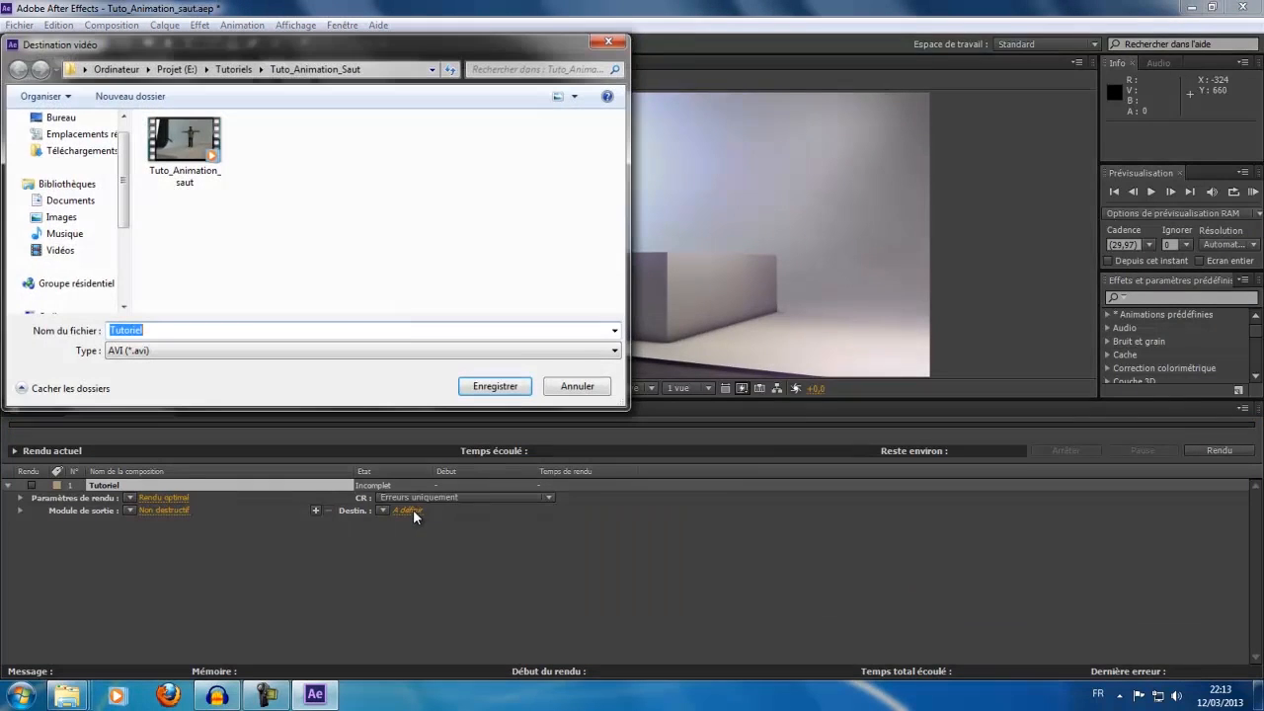
{"action": "left_click", "coordinate": [85, 202]}
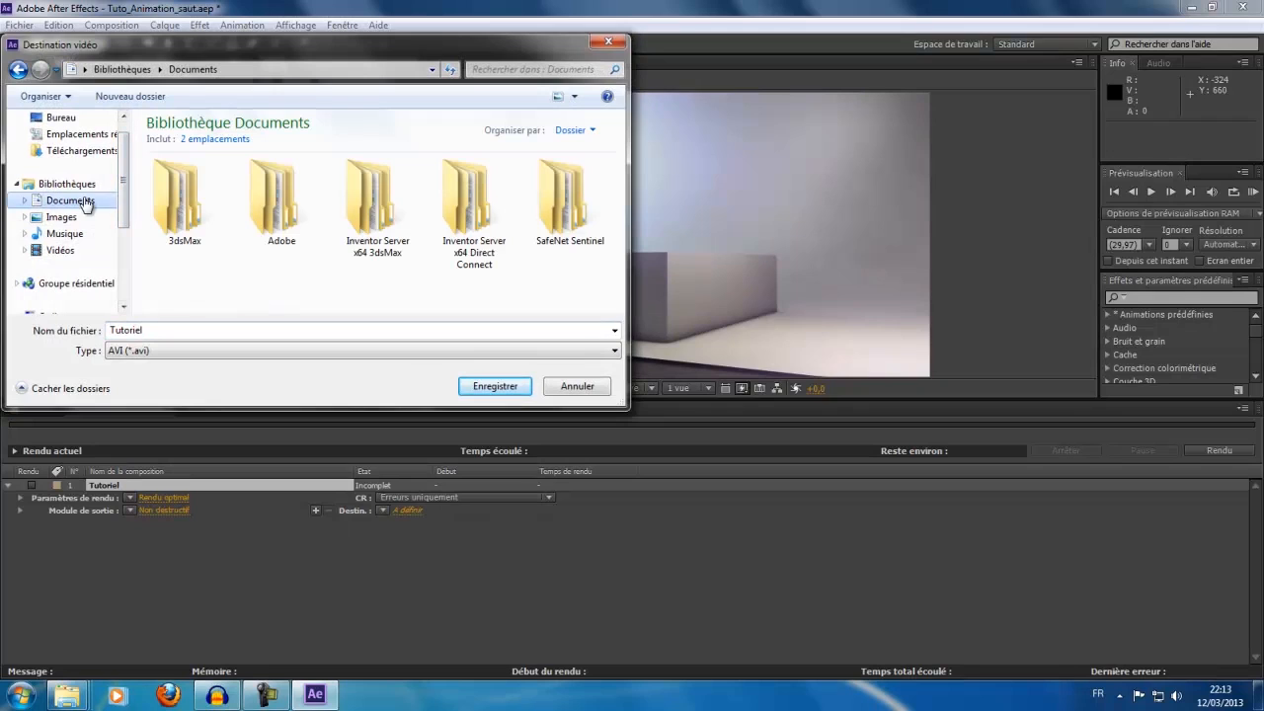
Name the output file Tuto_Animation_Saut and save the AVI destination.
{"action": "left_click", "coordinate": [359, 330]}
{"action": "left_click", "coordinate": [370, 331]}
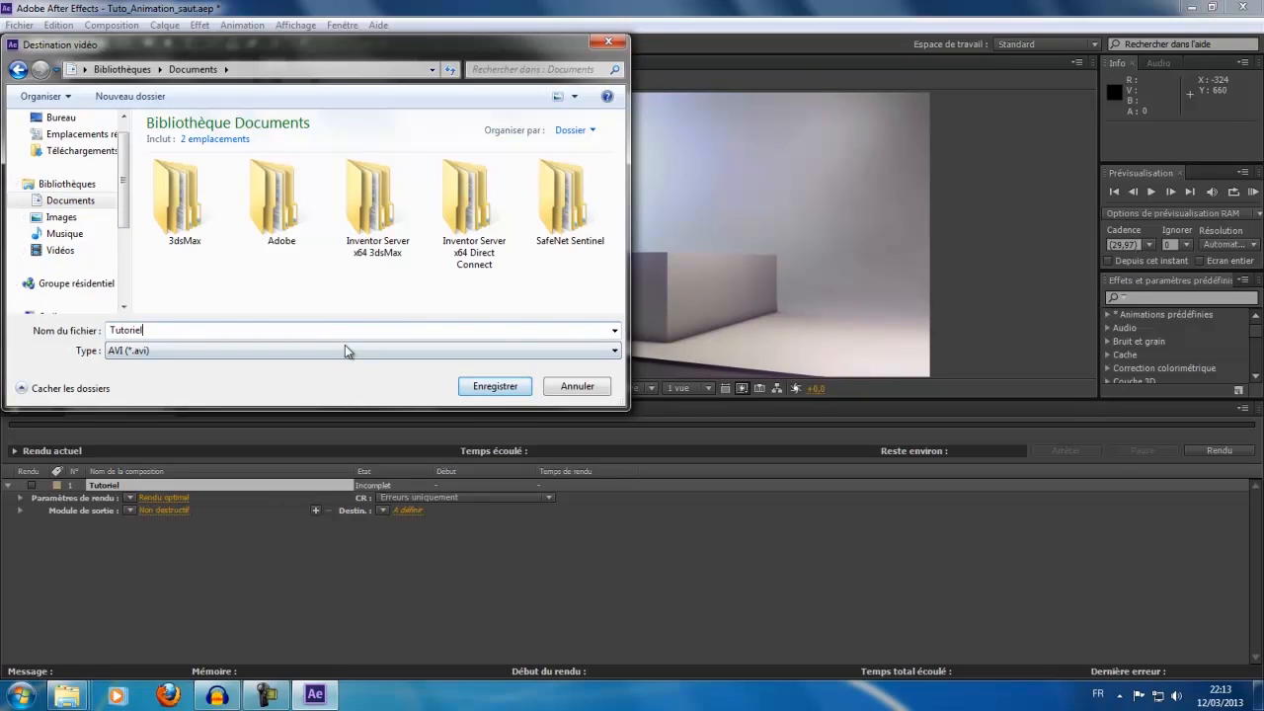
{"action": "type", "text": "_Animation_Saut"}
{"action": "key", "text": "Left"}
{"action": "key", "text": "Left"}
{"action": "key", "text": "Left"}
{"action": "key", "text": "Left"}
{"action": "key", "text": "Left"}
{"action": "key", "text": "Left"}
{"action": "key", "text": "Left"}
{"action": "key", "text": "Left"}
{"action": "key", "text": "Left"}
{"action": "key", "text": "Left"}
{"action": "key", "text": "Left"}
{"action": "key", "text": "Left"}
{"action": "key", "text": "Left"}
{"action": "key", "text": "Left"}
{"action": "key", "text": "Left"}
{"action": "key", "text": "BackSpace"}
{"action": "key", "text": "BackSpace"}
{"action": "key", "text": "BackSpace"}
{"action": "key", "text": "BackSpace"}
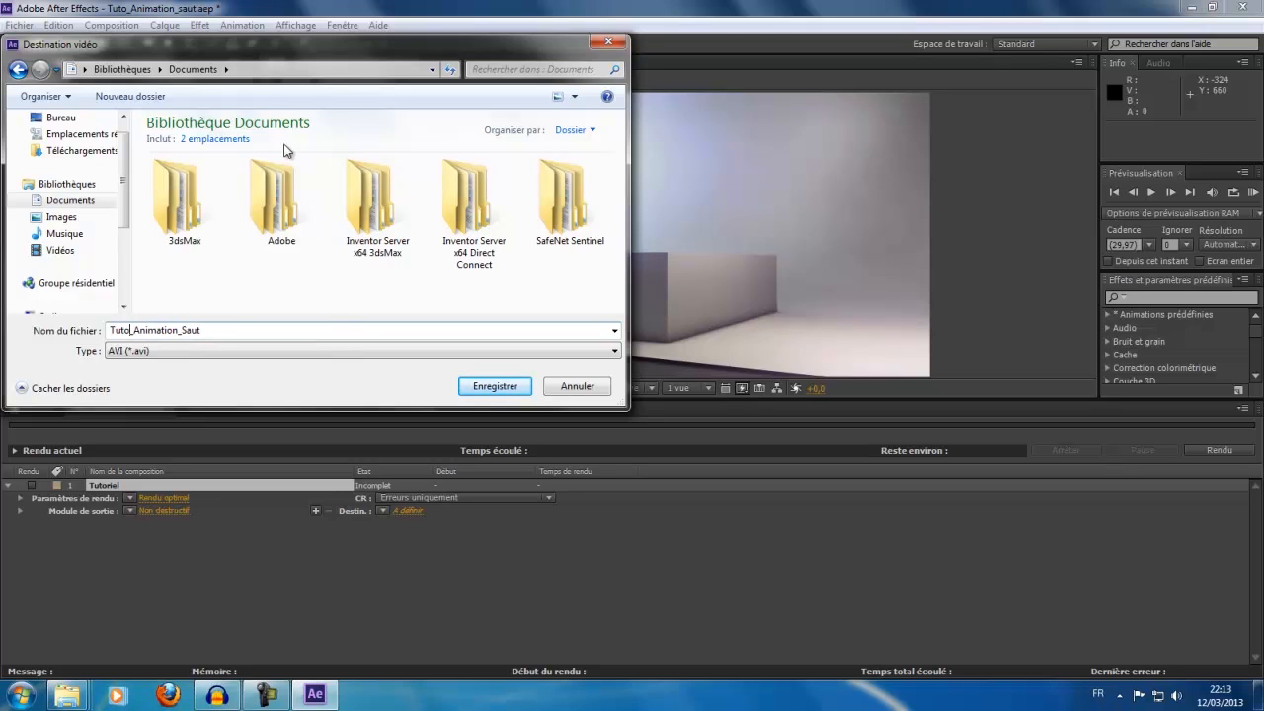
{"action": "left_click_drag", "start_coordinate": [122, 210], "coordinate": [123, 259]}
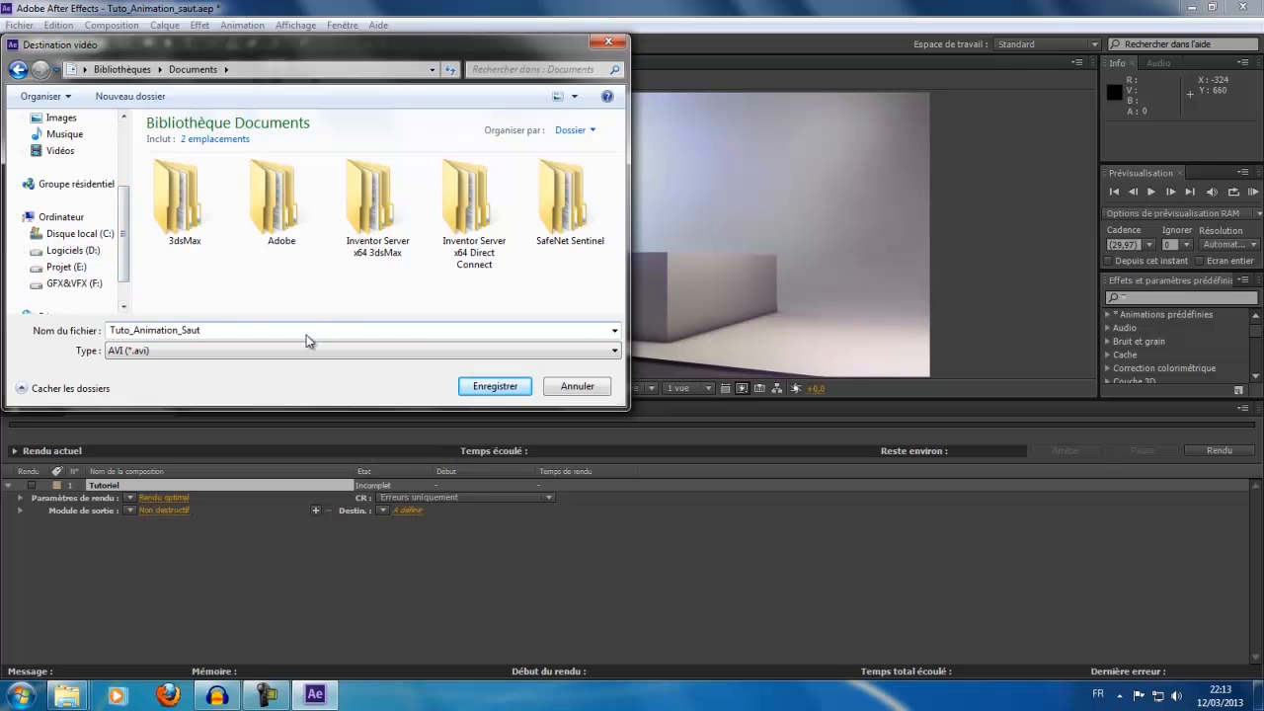
{"action": "left_click", "coordinate": [482, 386]}
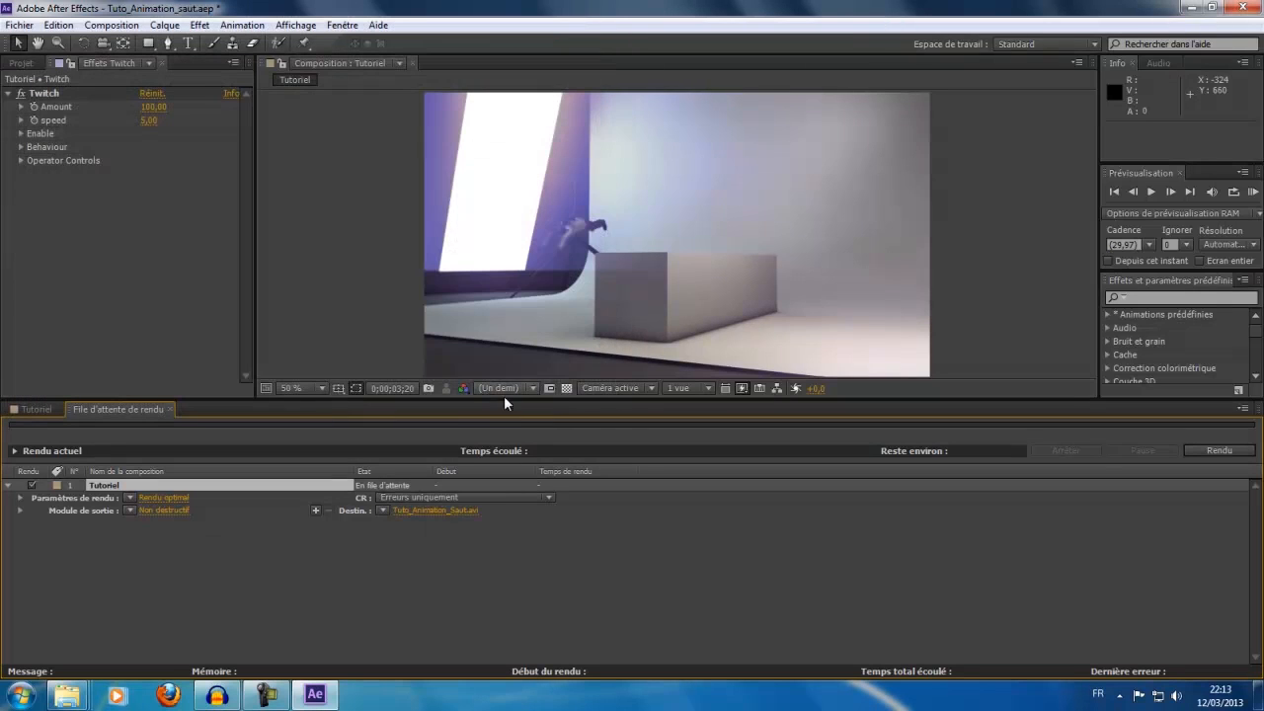
Accept the AVI output module settings and the render settings with Optimale quality and Intégrale resolution.
{"action": "left_click", "coordinate": [178, 509]}
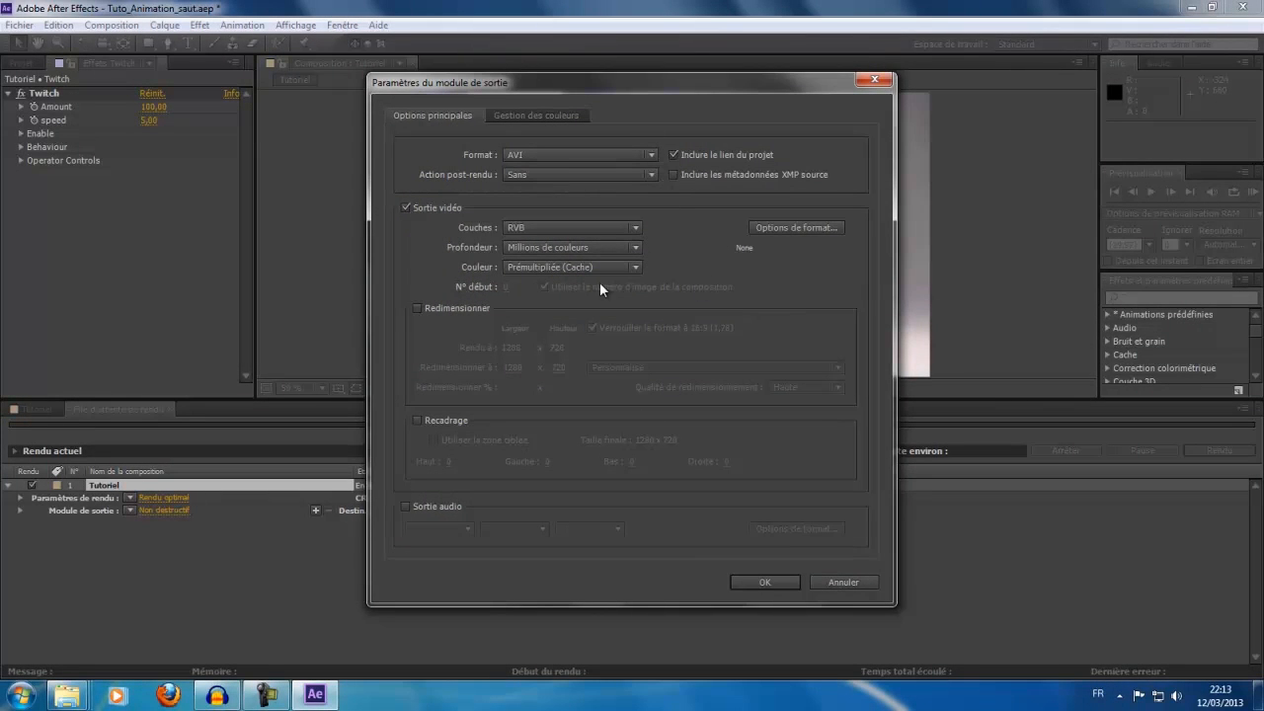
{"action": "left_click", "coordinate": [849, 583]}
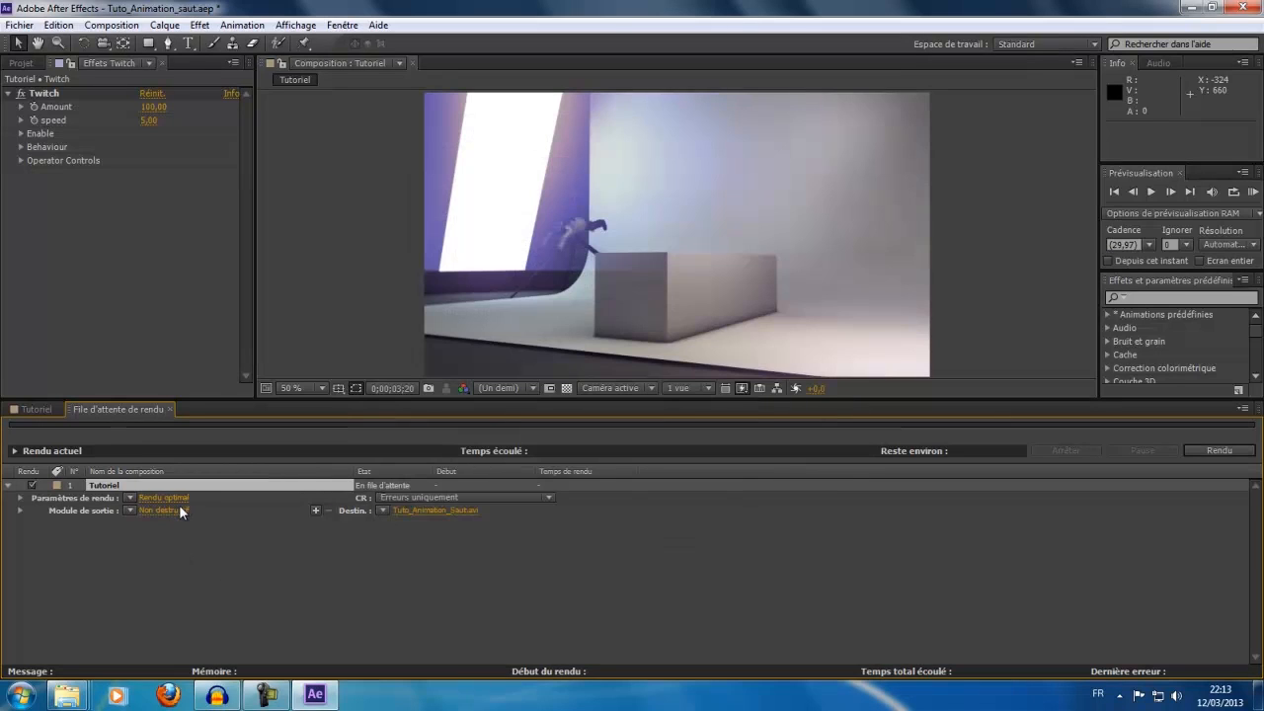
{"action": "left_click", "coordinate": [178, 510]}
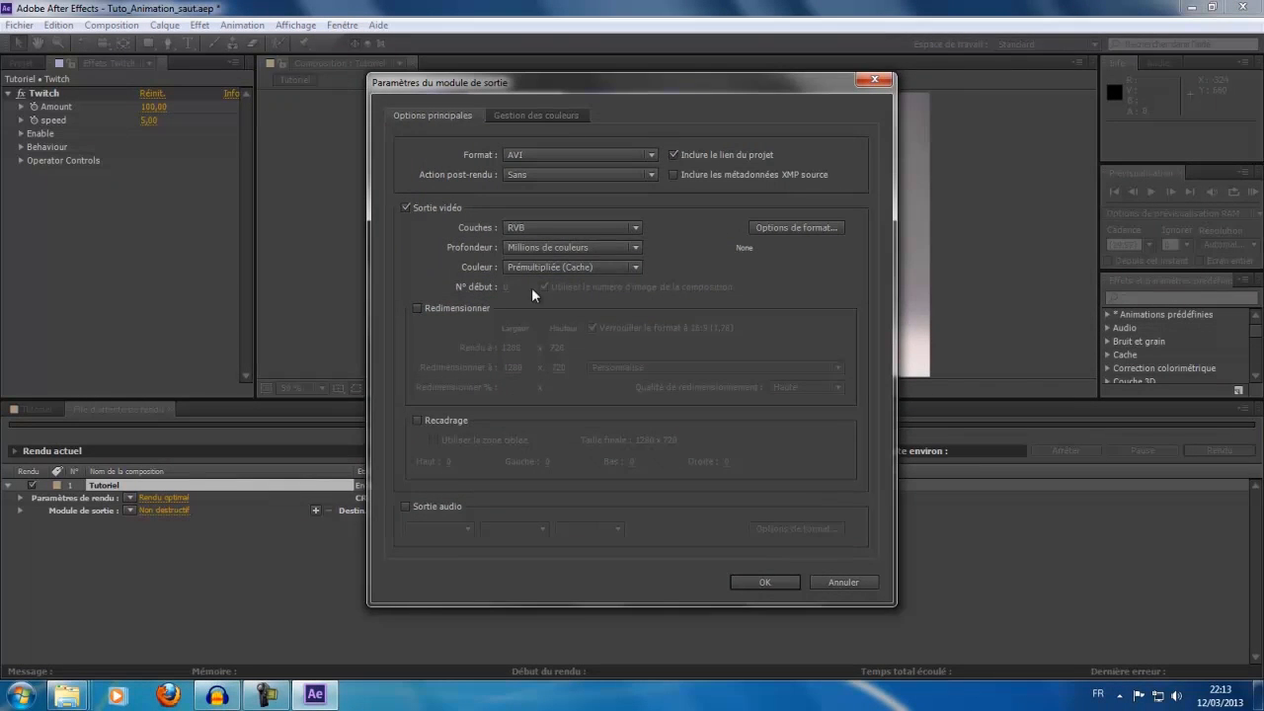
{"action": "left_click", "coordinate": [765, 582]}
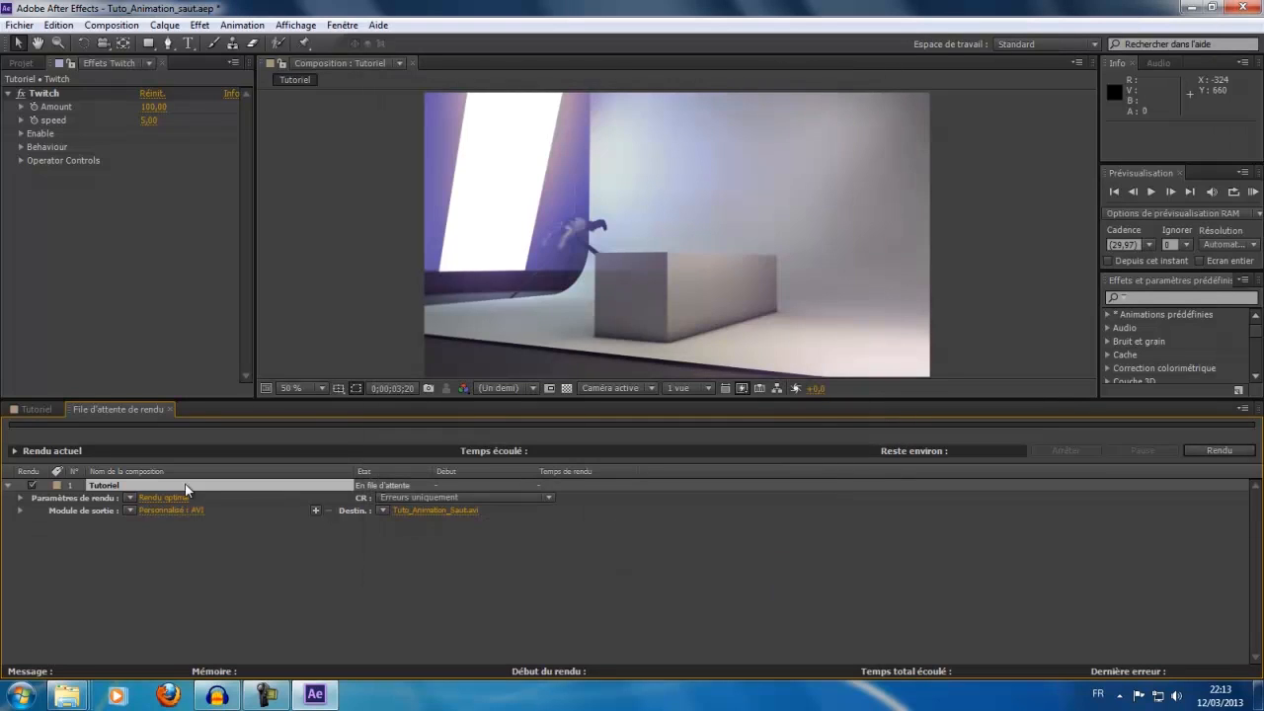
{"action": "left_click", "coordinate": [168, 499]}
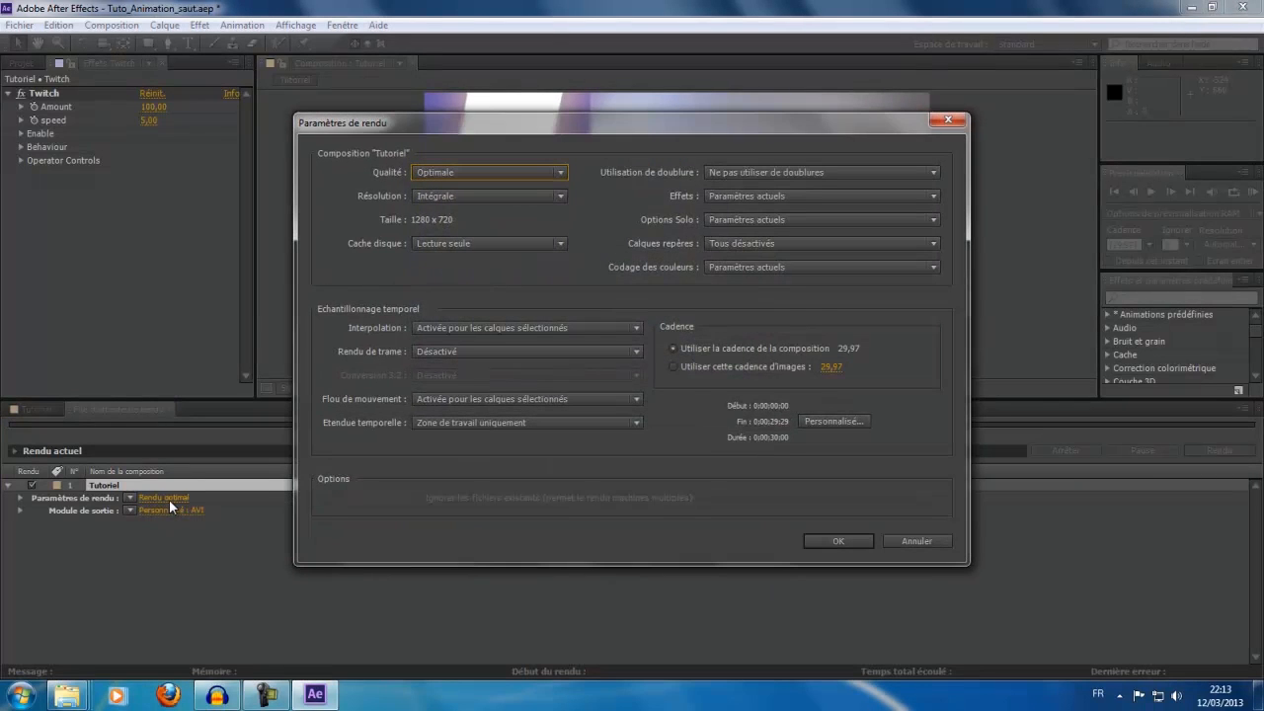
{"action": "left_click", "coordinate": [848, 539]}
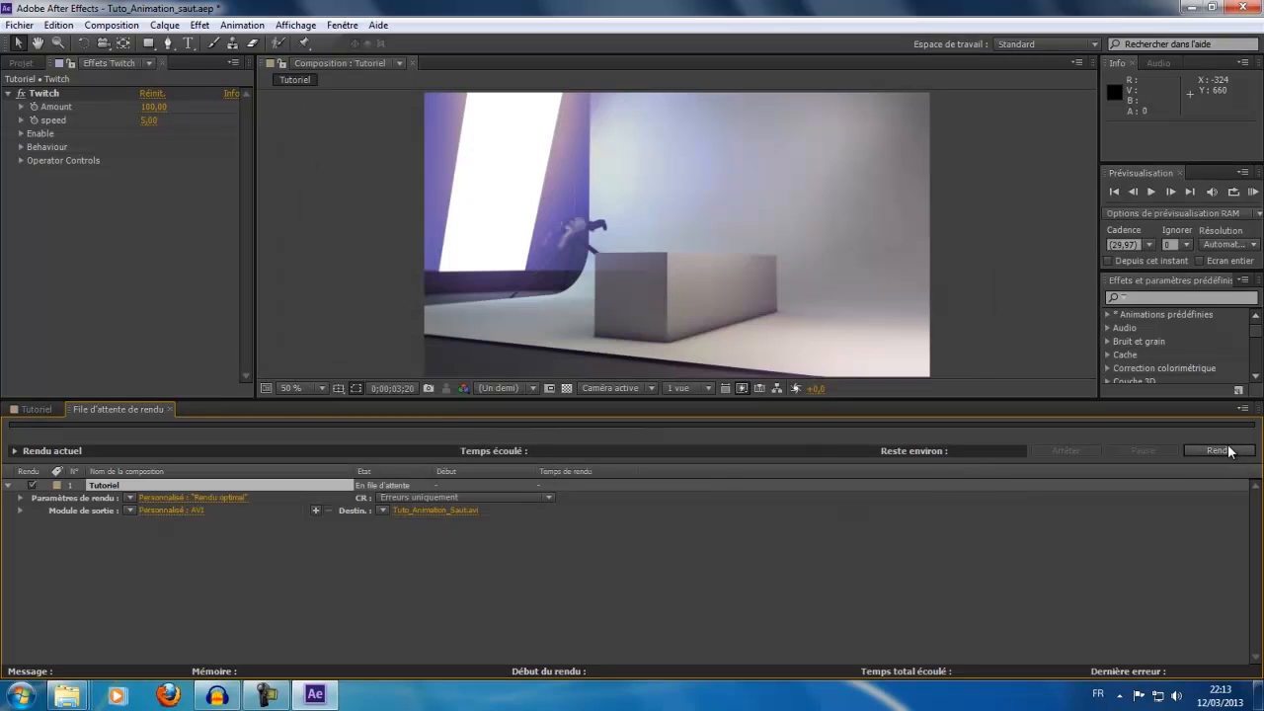
Return to the Tutoriel timeline and move the current time to 0;00;05;00.
{"action": "left_click", "coordinate": [41, 409]}
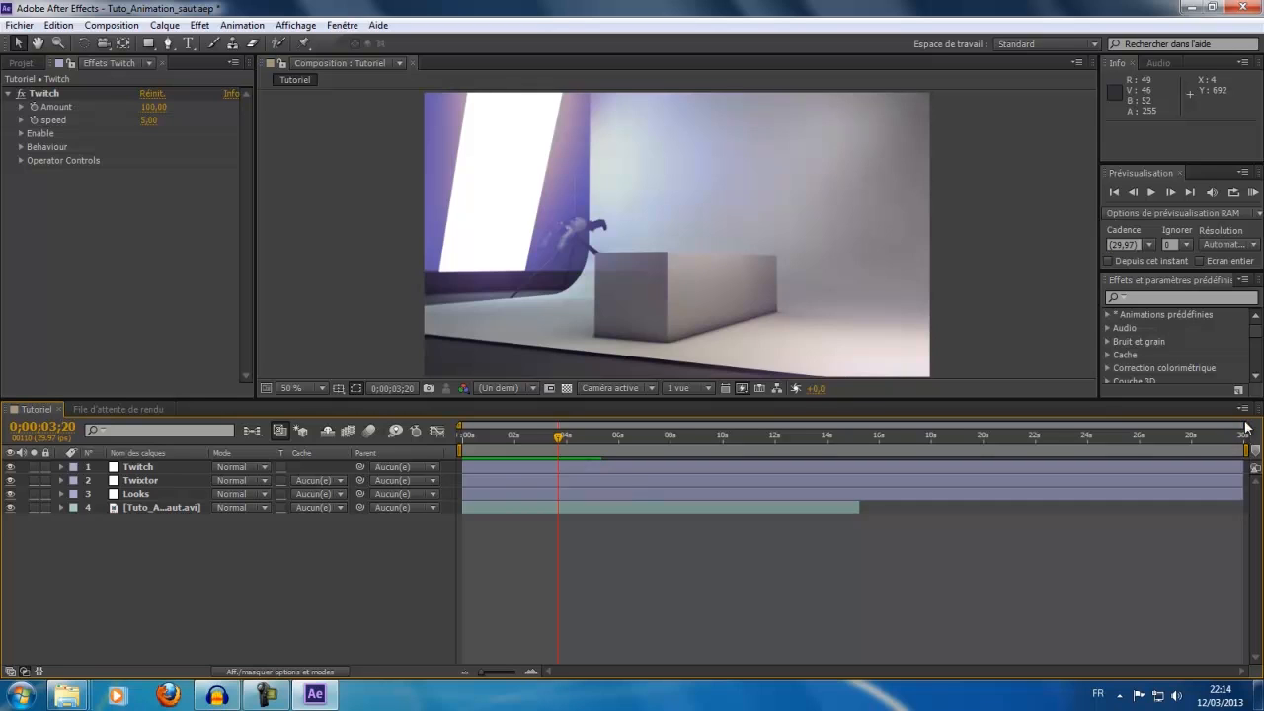
{"action": "left_click_drag", "start_coordinate": [1245, 426], "coordinate": [780, 426]}
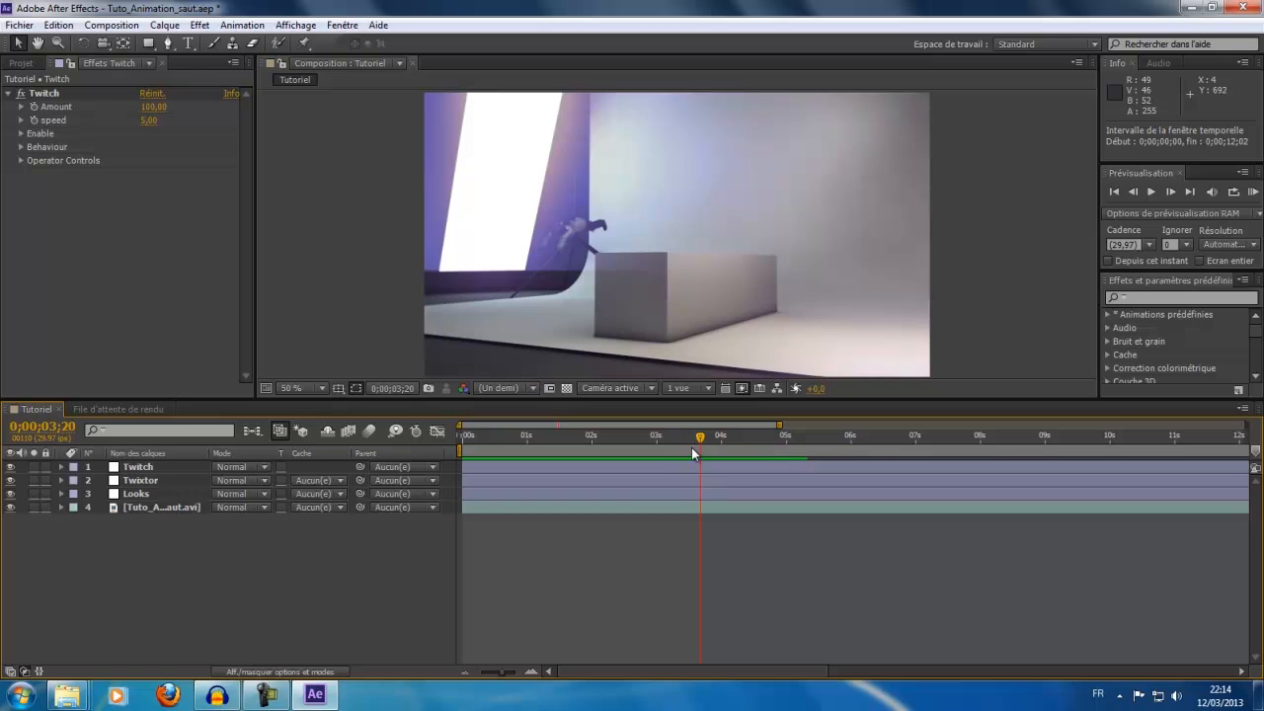
{"action": "left_click_drag", "start_coordinate": [700, 441], "coordinate": [786, 441]}
{"action": "mouse_move", "coordinate": [502, 671]}
{"action": "left_mouse_down"}
{"action": "mouse_move", "coordinate": [548, 672]}
{"action": "mouse_move", "coordinate": [508, 674]}
{"action": "left_mouse_up"}
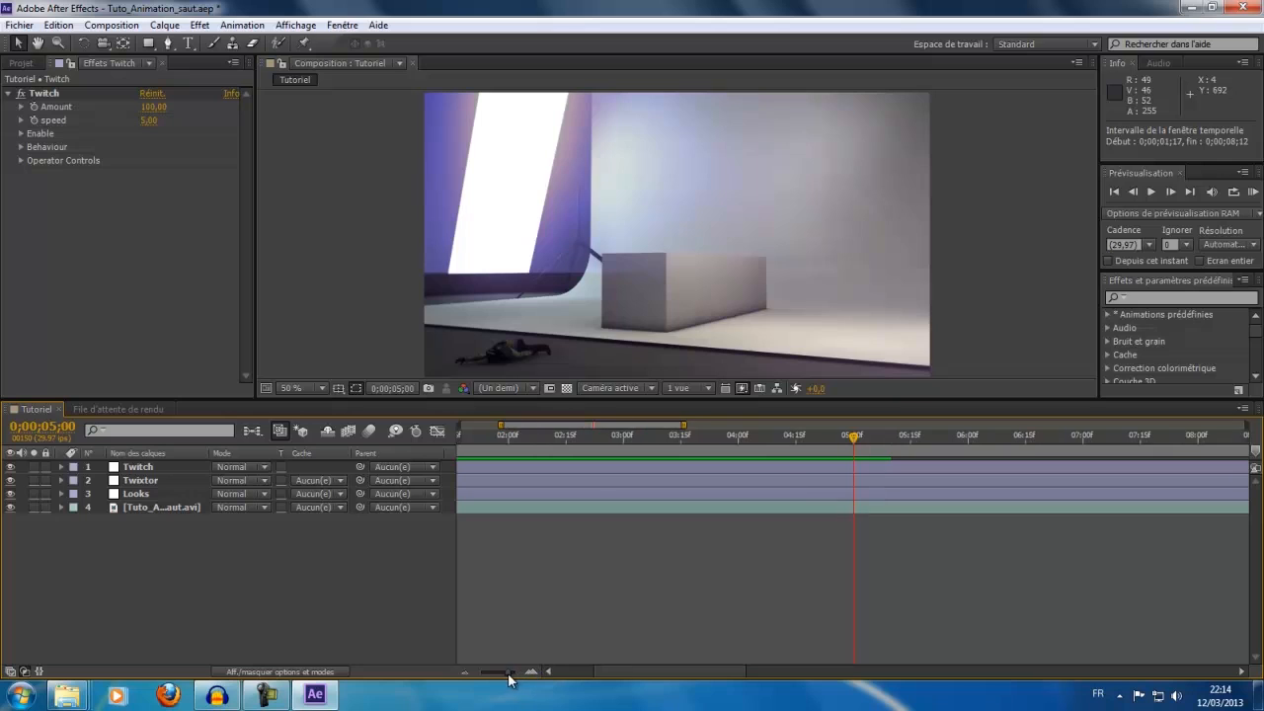
{"action": "left_click_drag", "start_coordinate": [681, 422], "coordinate": [750, 423]}
{"action": "key", "text": "semicolon"}
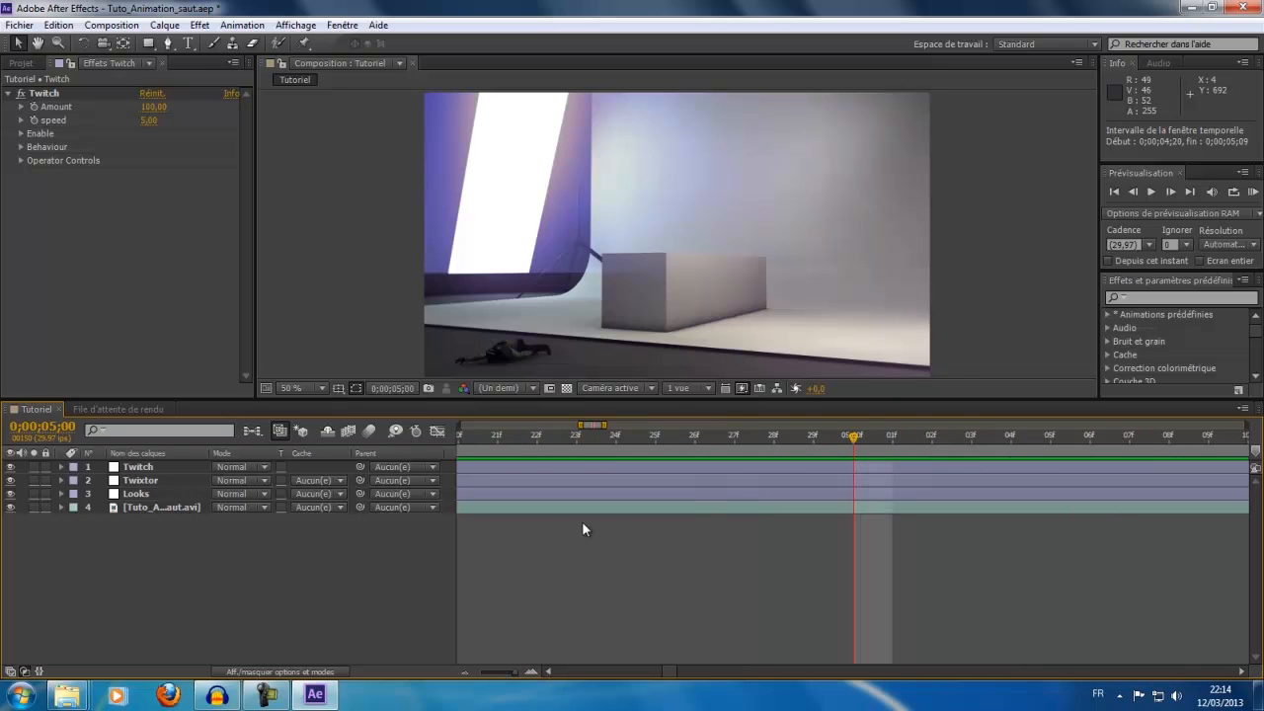
{"action": "left_click_drag", "start_coordinate": [600, 430], "coordinate": [609, 429]}
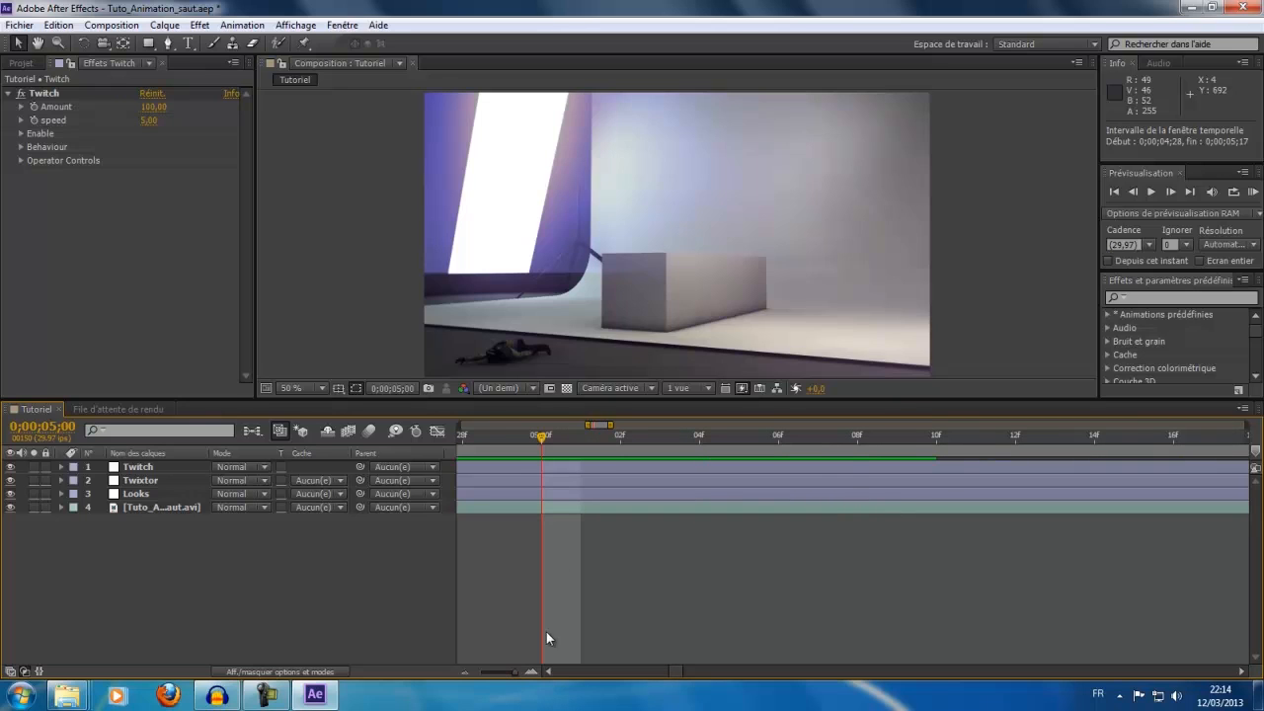
{"action": "mouse_move", "coordinate": [526, 673]}
{"action": "left_mouse_down"}
{"action": "mouse_move", "coordinate": [468, 683]}
{"action": "mouse_move", "coordinate": [530, 675]}
{"action": "left_mouse_up"}
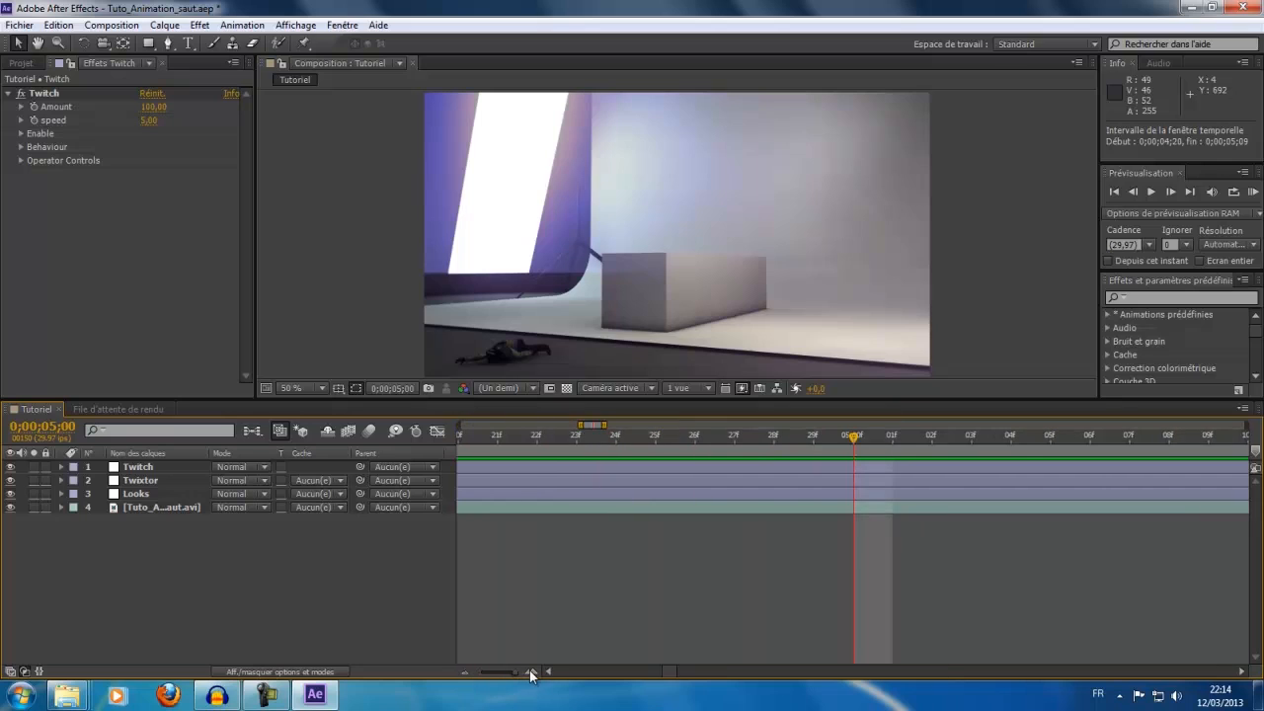
{"action": "left_click_drag", "start_coordinate": [599, 427], "coordinate": [605, 426]}
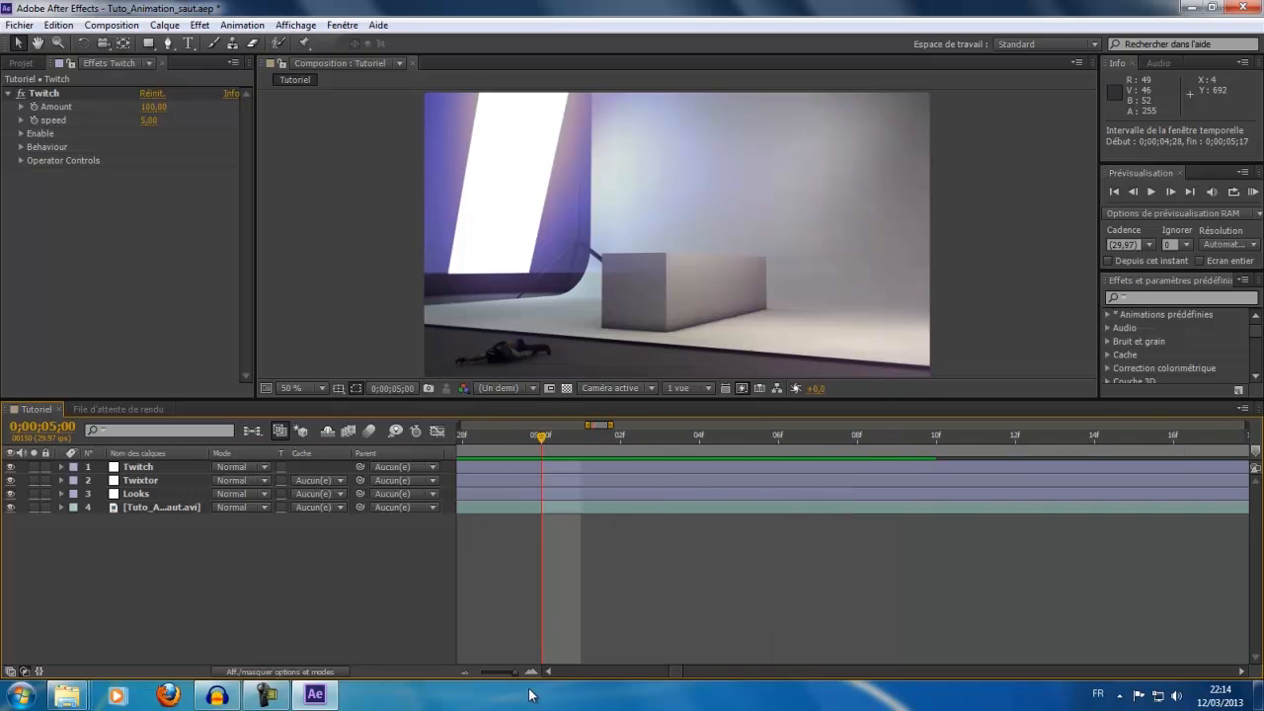
{"action": "left_click_drag", "start_coordinate": [515, 679], "coordinate": [463, 681]}
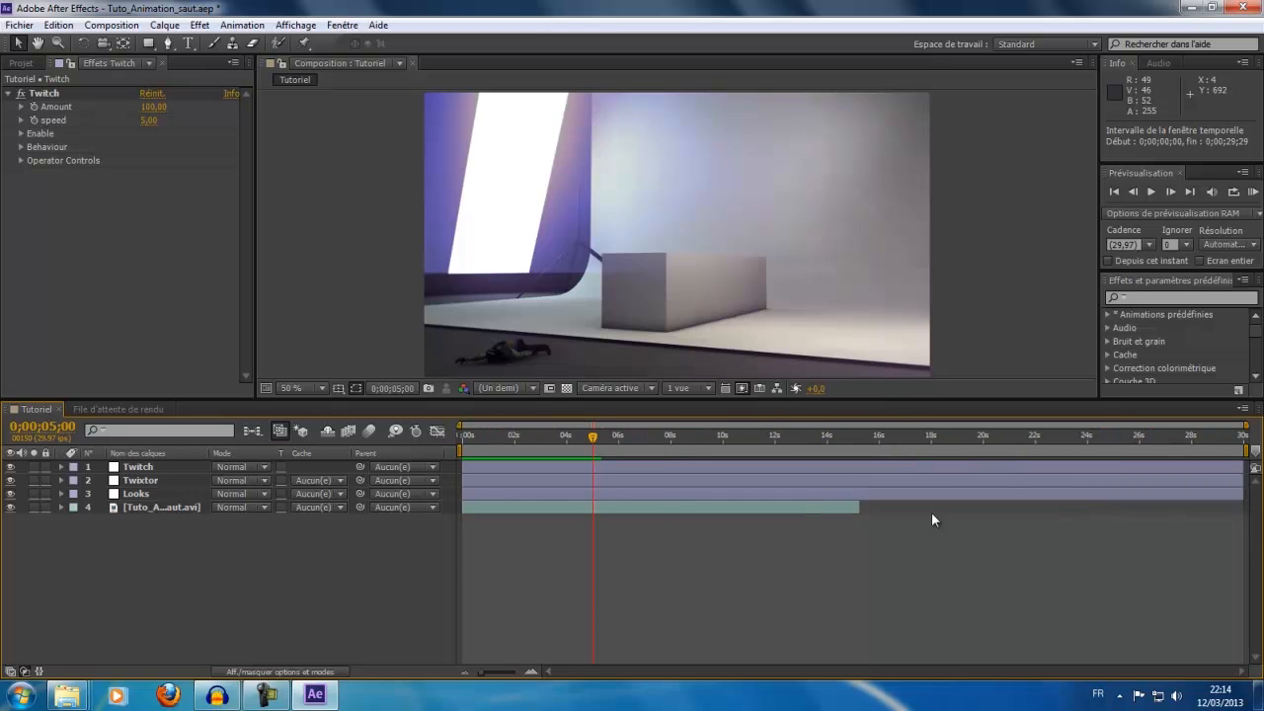
{"action": "left_click_drag", "start_coordinate": [1243, 429], "coordinate": [785, 431]}
{"action": "left_click_drag", "start_coordinate": [507, 675], "coordinate": [521, 677]}
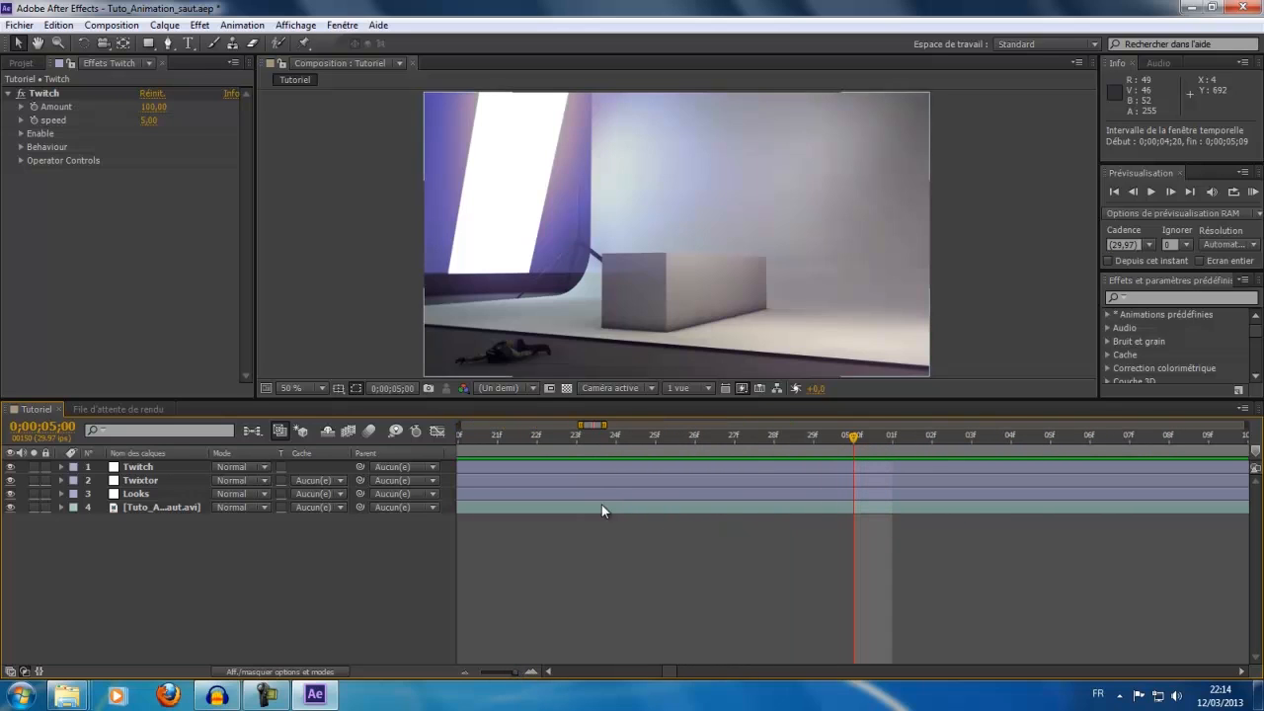
{"action": "mouse_move", "coordinate": [602, 425]}
{"action": "left_mouse_down"}
{"action": "mouse_move", "coordinate": [621, 425]}
{"action": "mouse_move", "coordinate": [591, 428]}
{"action": "left_mouse_up"}
Shorten the Tutoriel composition's work area so that it ends at about 0;00;05;09.
{"action": "key", "text": "space"}
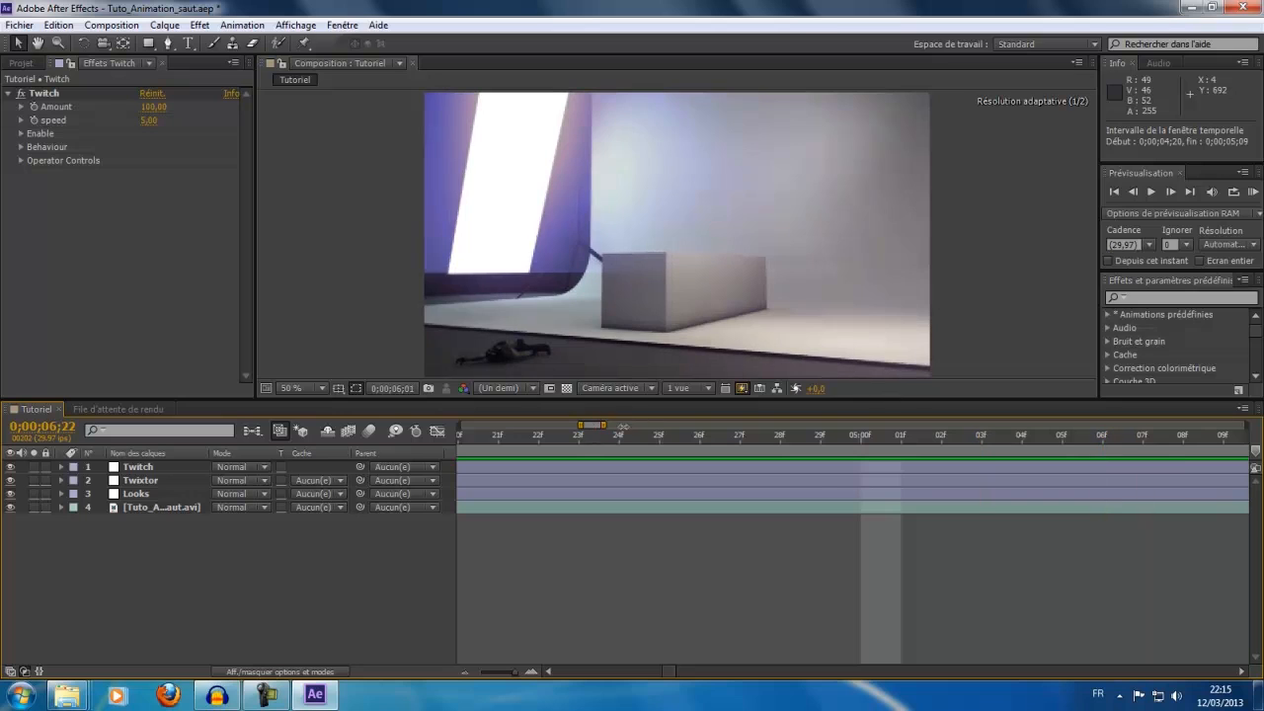
{"action": "key", "text": "space"}
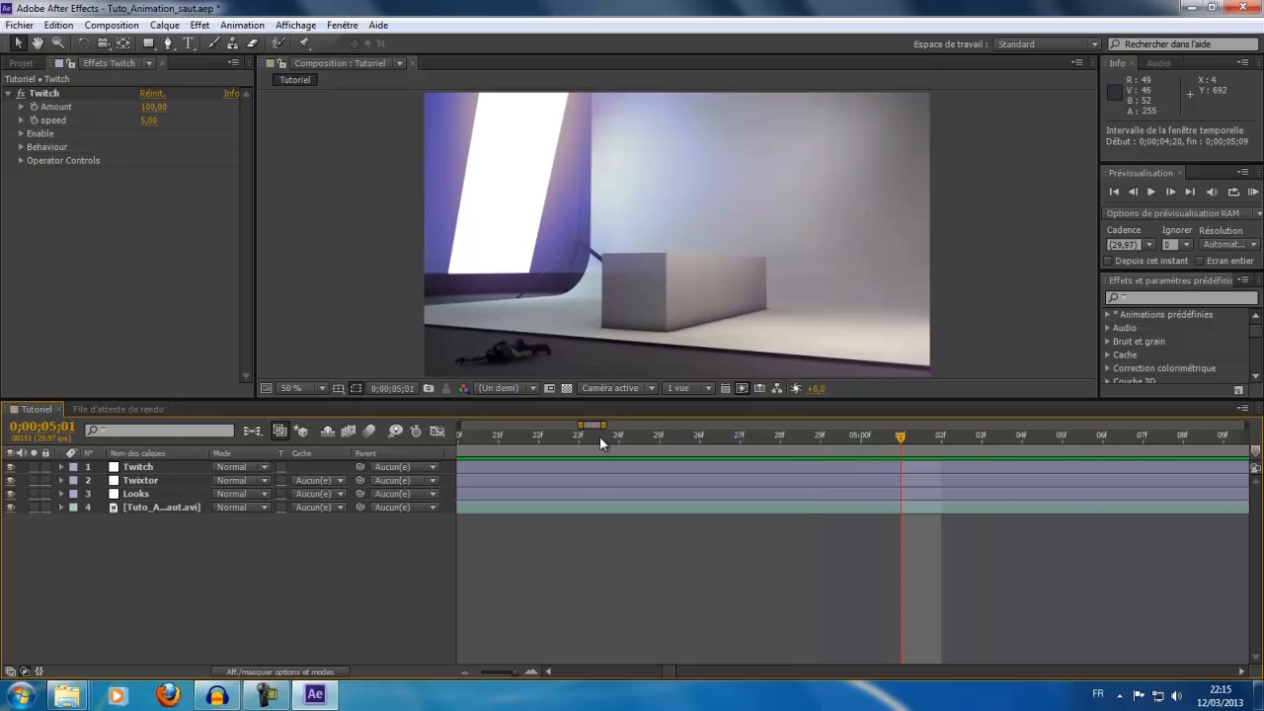
{"action": "key", "text": "minus"}
{"action": "key", "text": "minus"}
{"action": "key", "text": "minus"}
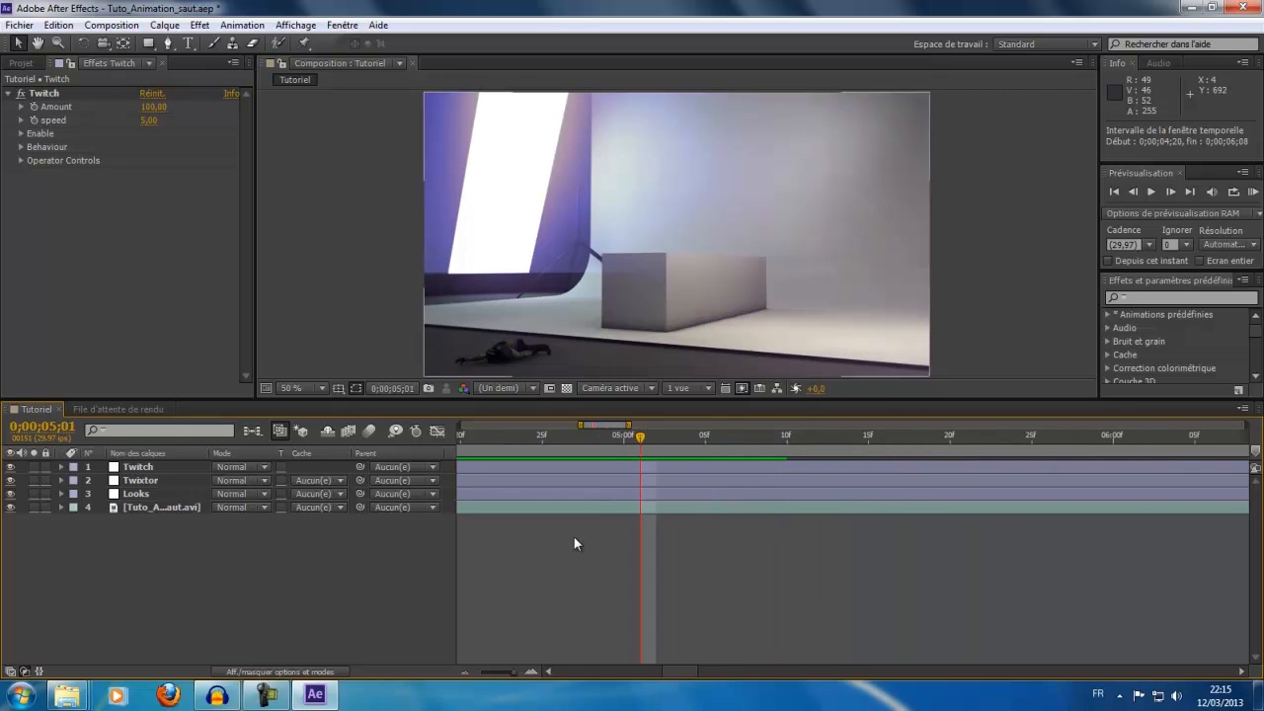
{"action": "key", "text": "minus"}
{"action": "key", "text": "minus"}
{"action": "key", "text": "minus"}
{"action": "key", "text": "minus"}
{"action": "key", "text": "minus"}
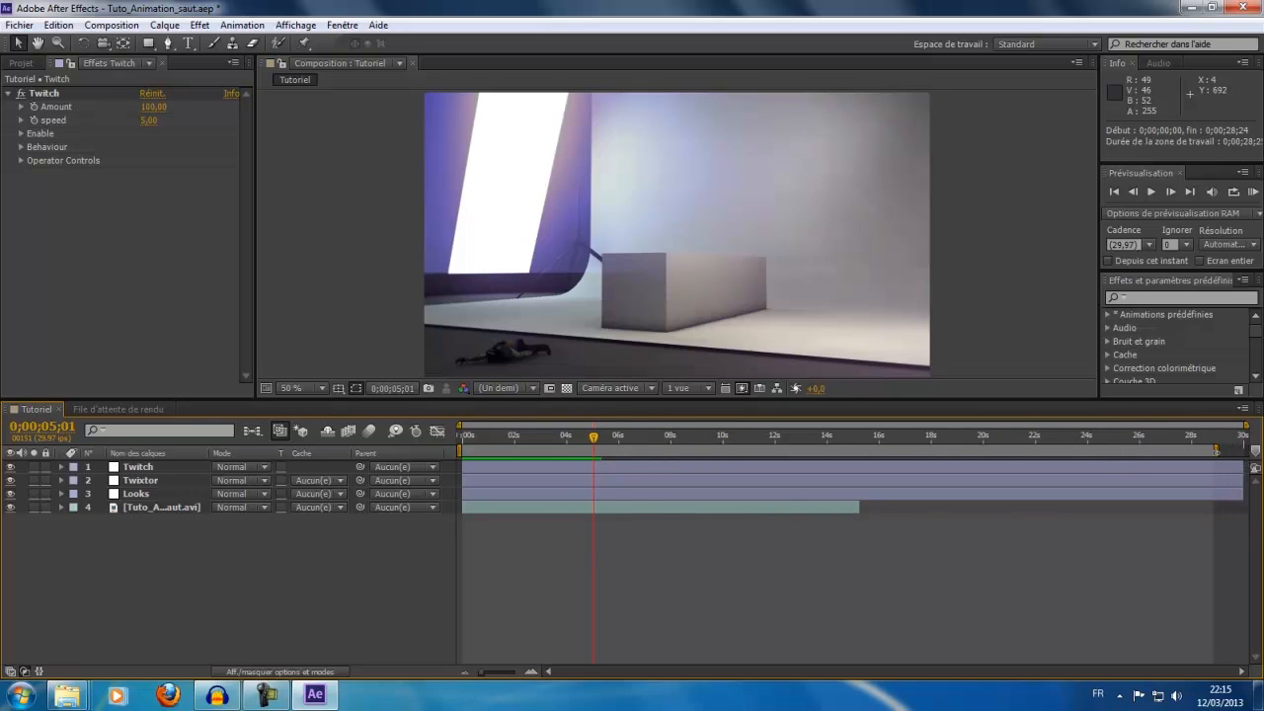
{"action": "left_click_drag", "start_coordinate": [1244, 426], "coordinate": [1259, 452]}
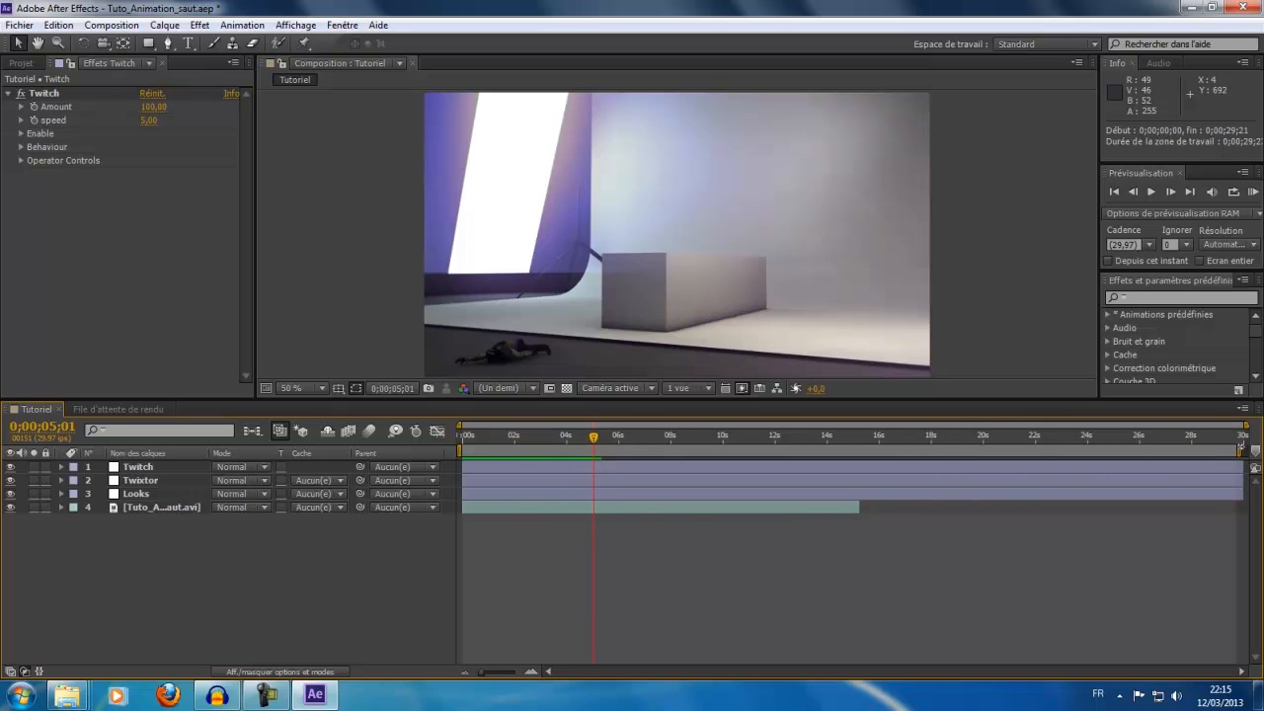
{"action": "left_click_drag", "start_coordinate": [1245, 447], "coordinate": [604, 451]}
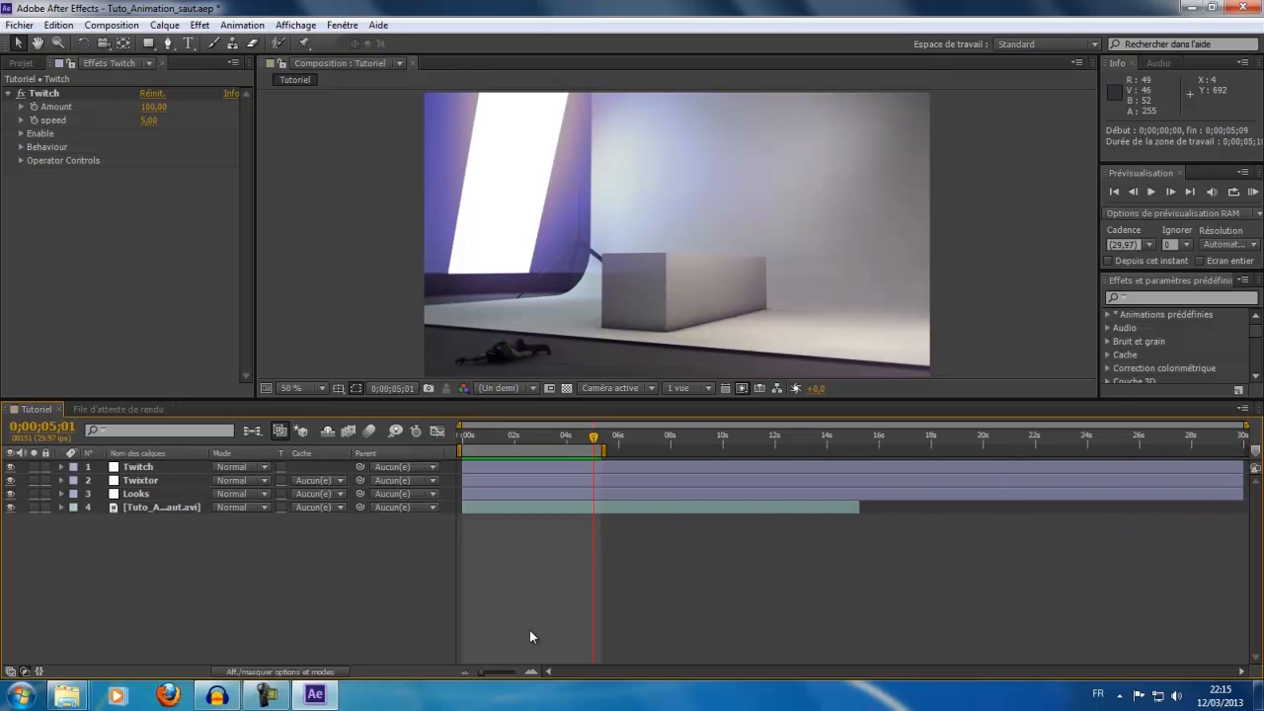
Trim the end of the work area precisely to 0;00;05;00, at the current time indicator.
{"action": "left_click_drag", "start_coordinate": [483, 672], "coordinate": [527, 671]}
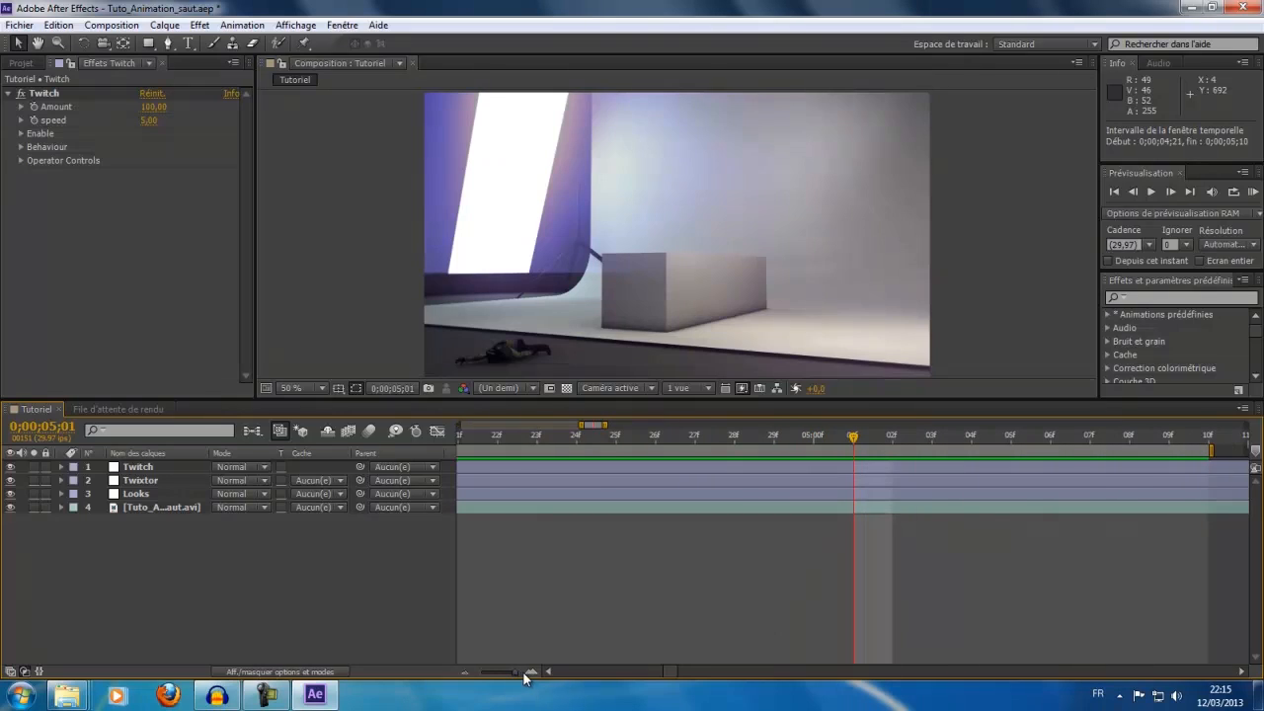
{"action": "left_click_drag", "start_coordinate": [1213, 450], "coordinate": [855, 450]}
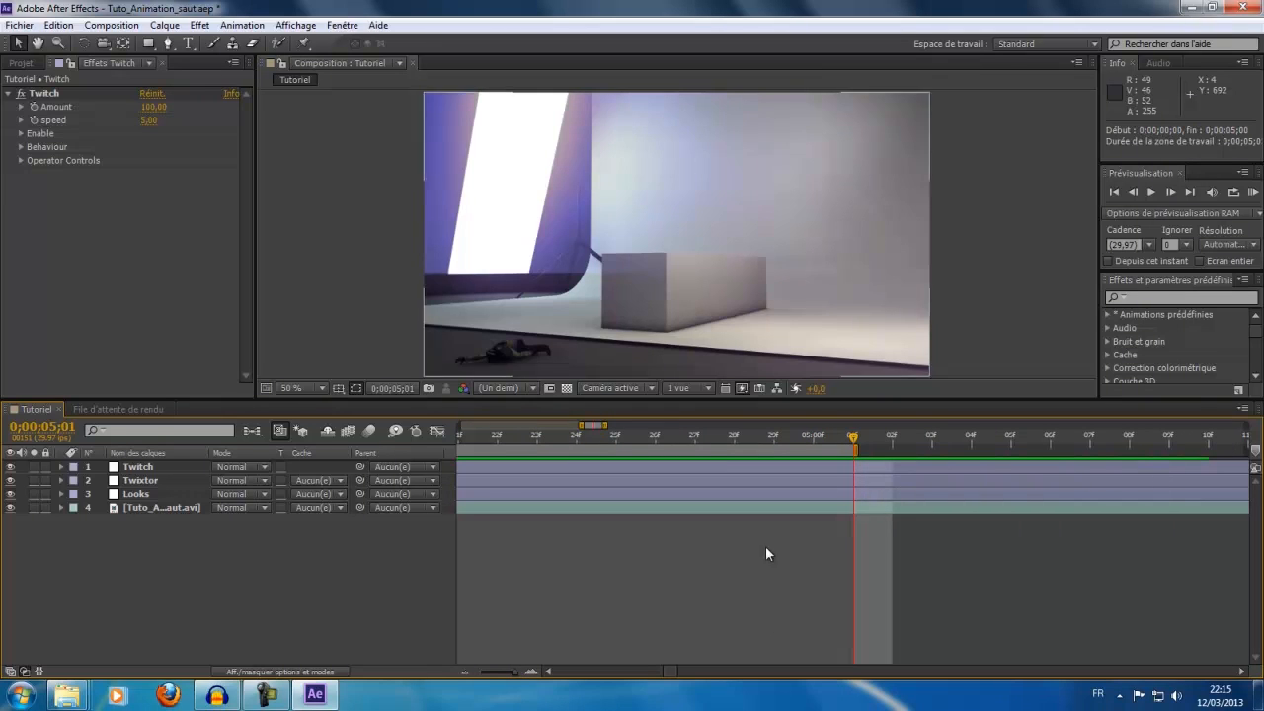
{"action": "left_click_drag", "start_coordinate": [516, 675], "coordinate": [479, 687]}
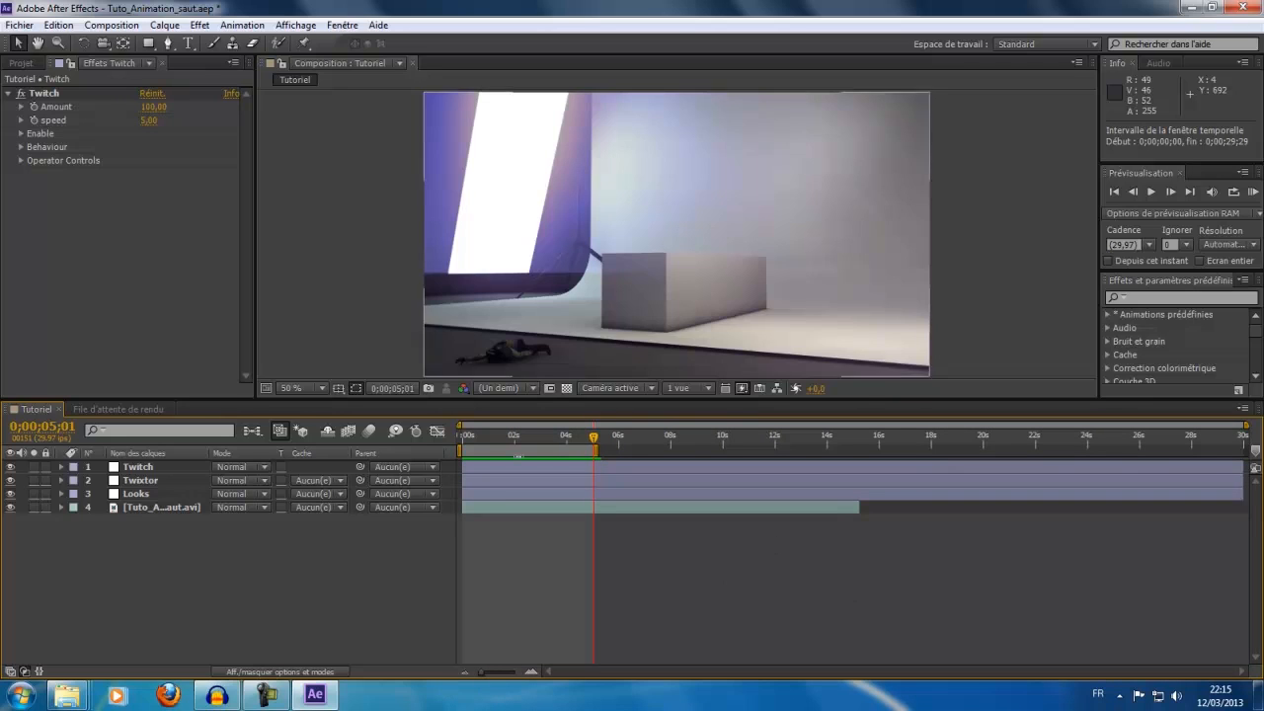
Render the queued Tutoriel composition to Tuto_Animation_Saut.avi and save the After Effects project.
{"action": "left_click", "coordinate": [146, 411]}
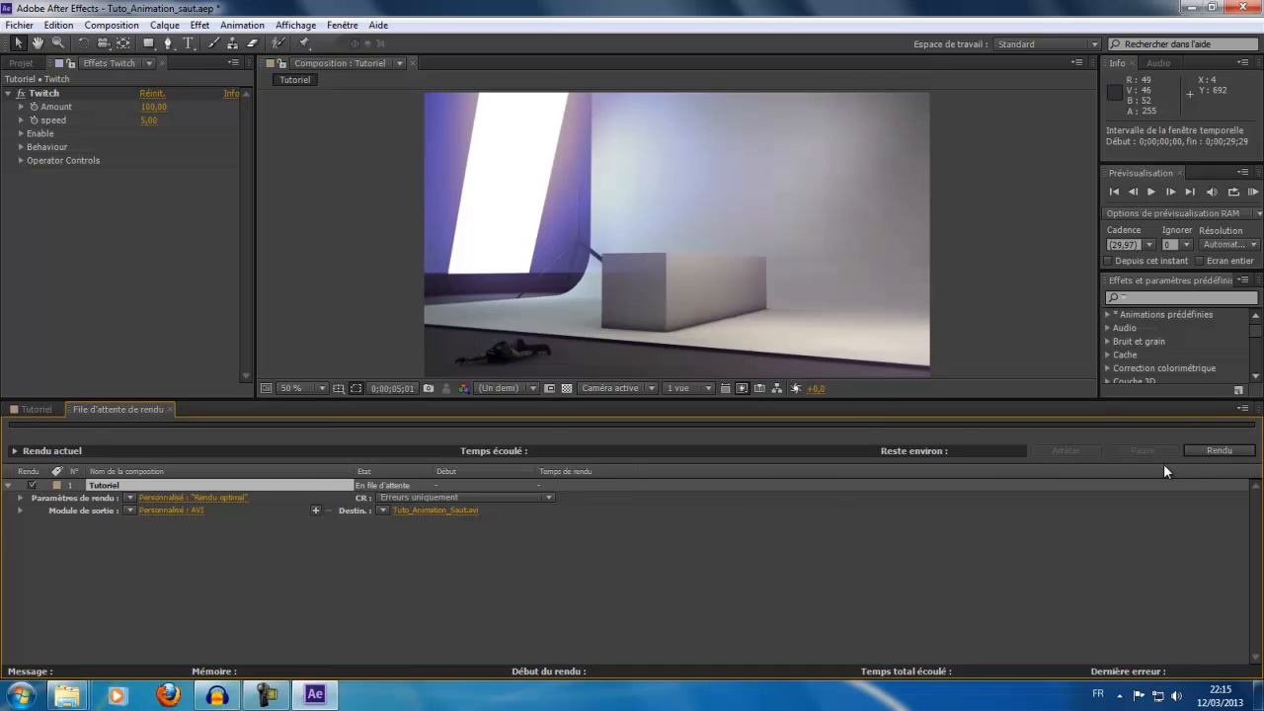
{"action": "left_click", "coordinate": [1214, 451]}
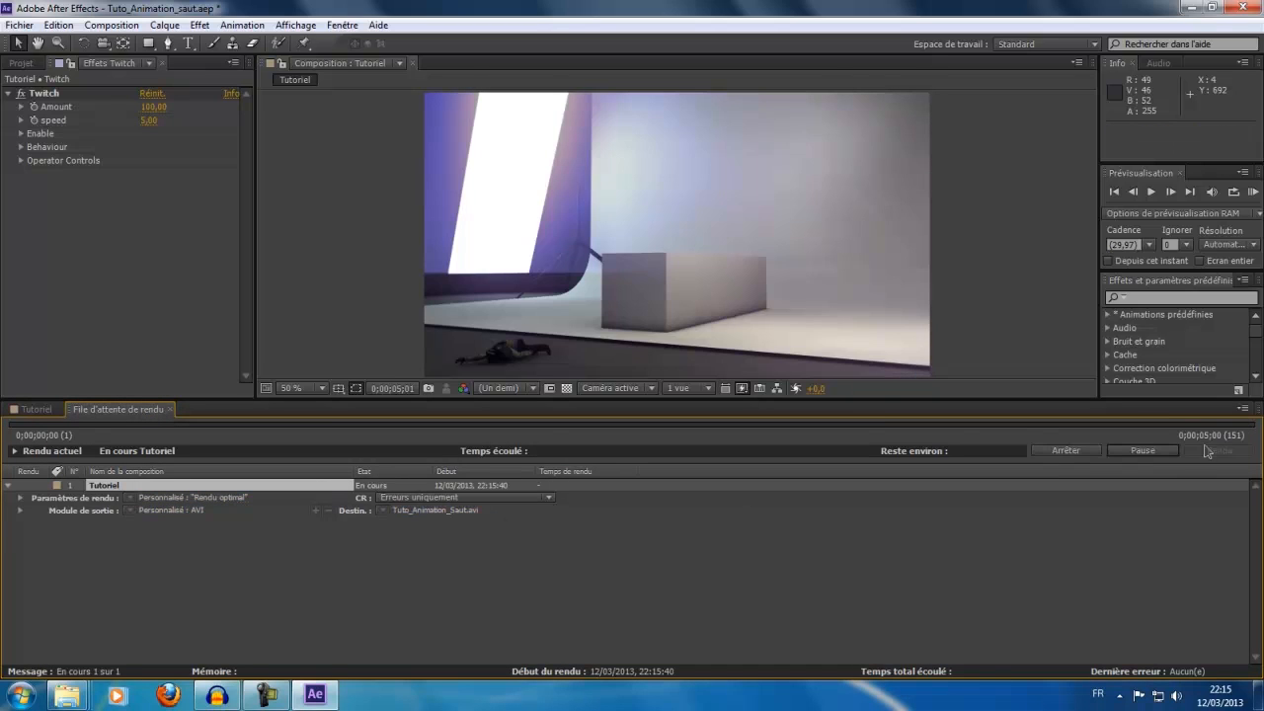
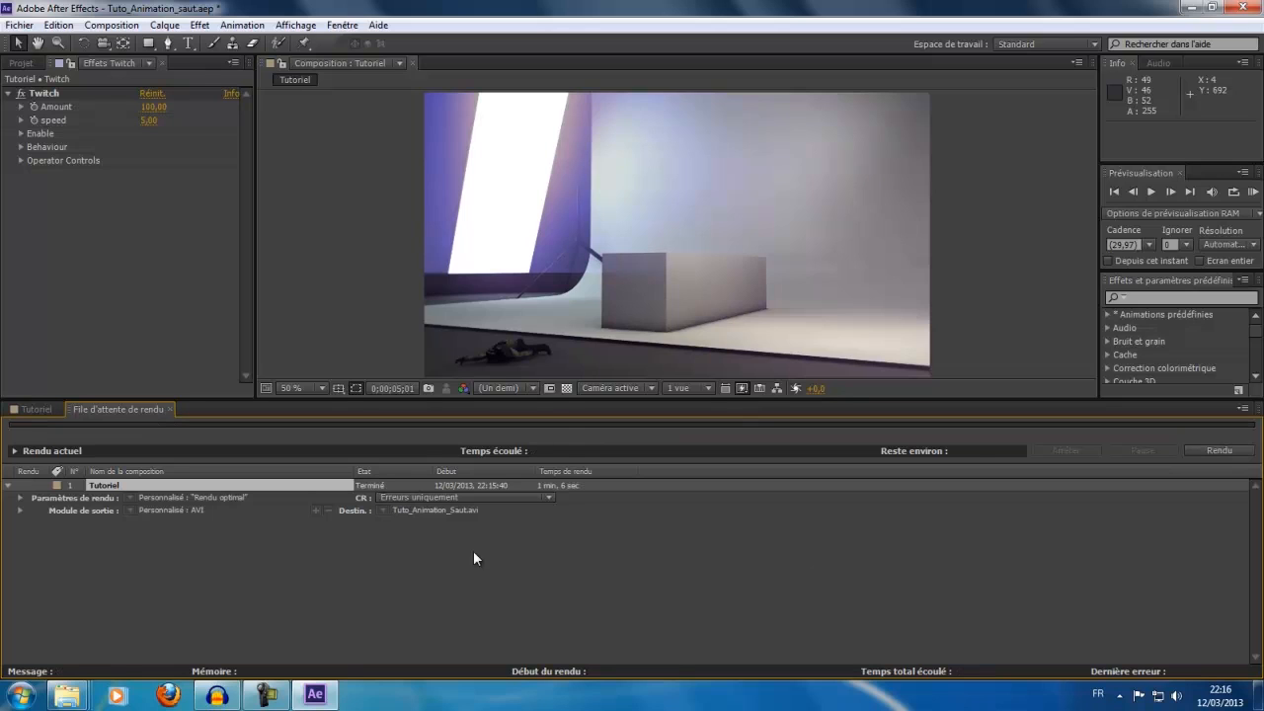
{"action": "left_click", "coordinate": [51, 412]}
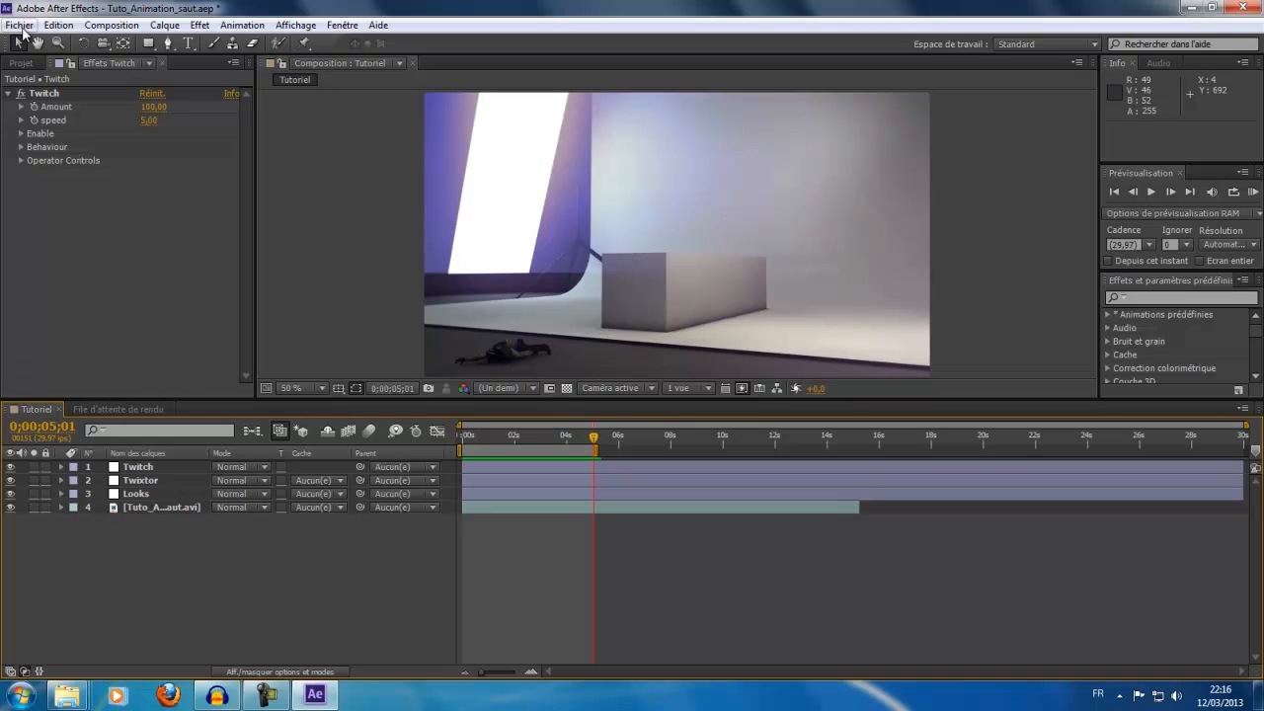
{"action": "left_click", "coordinate": [22, 26]}
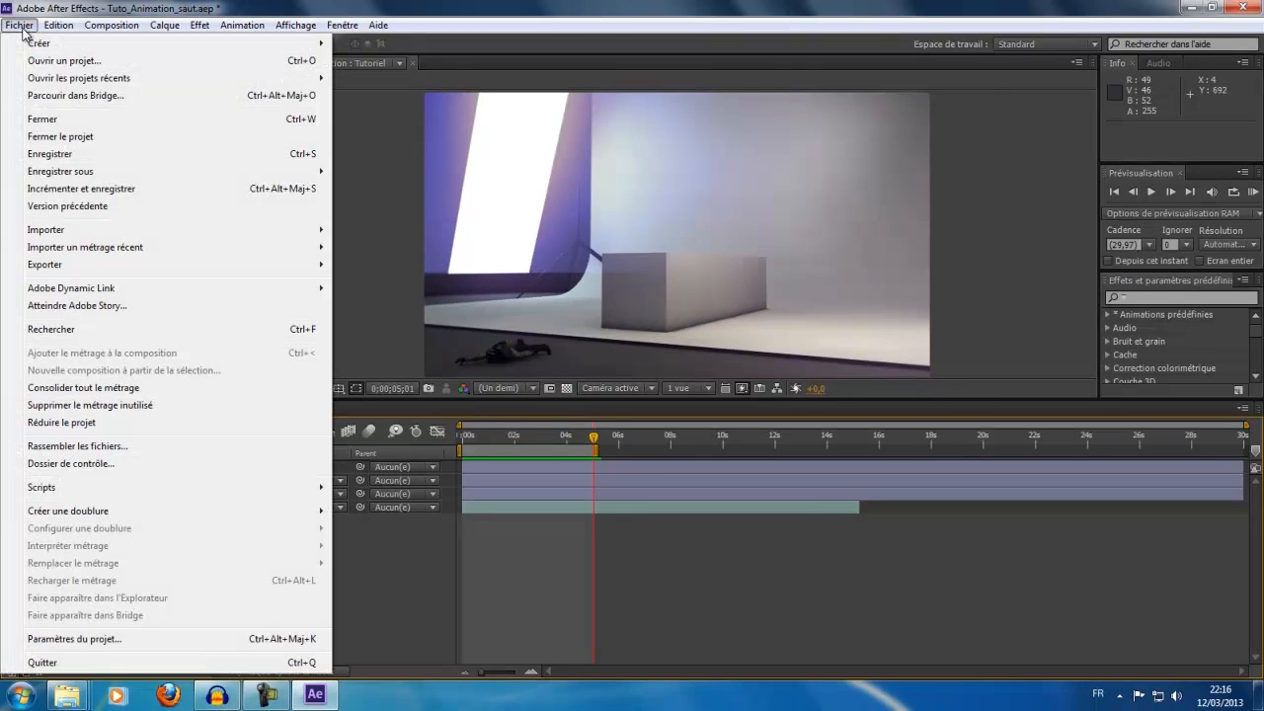
{"action": "left_click", "coordinate": [85, 150]}
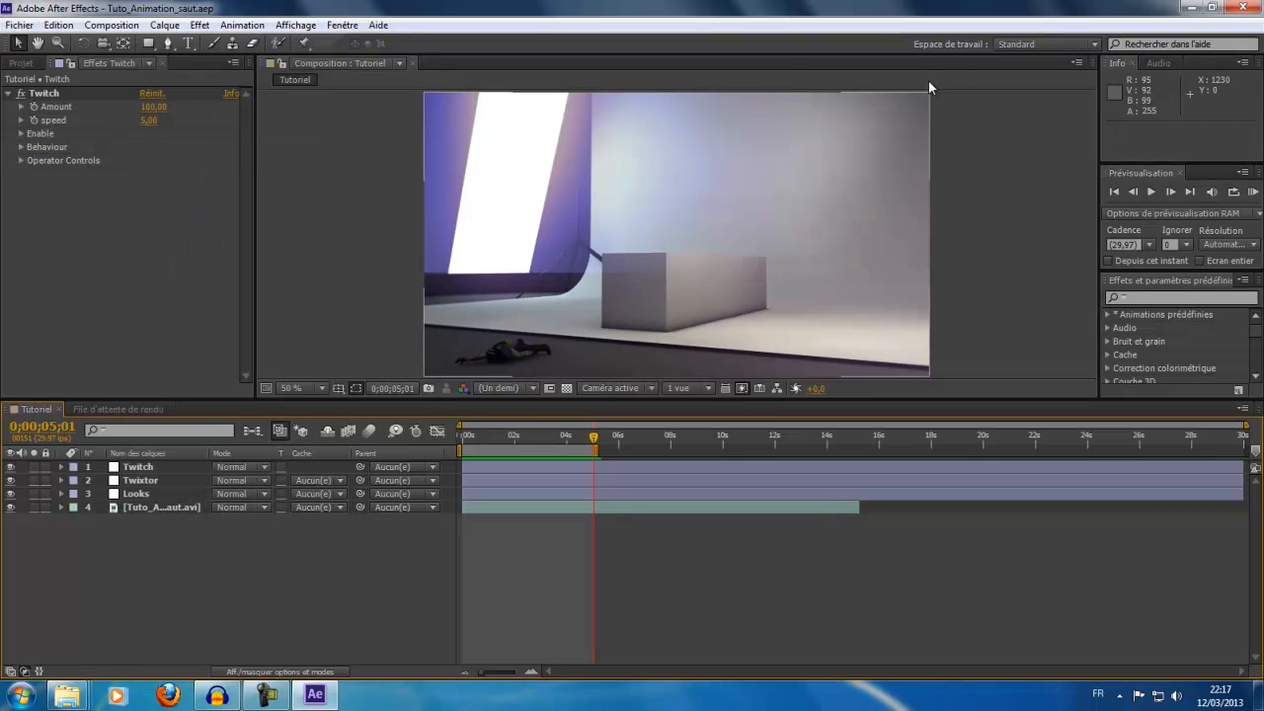
Close After Effects and the Intro Youtube folder window to return to the desktop.
{"action": "left_click", "coordinate": [1241, 7]}
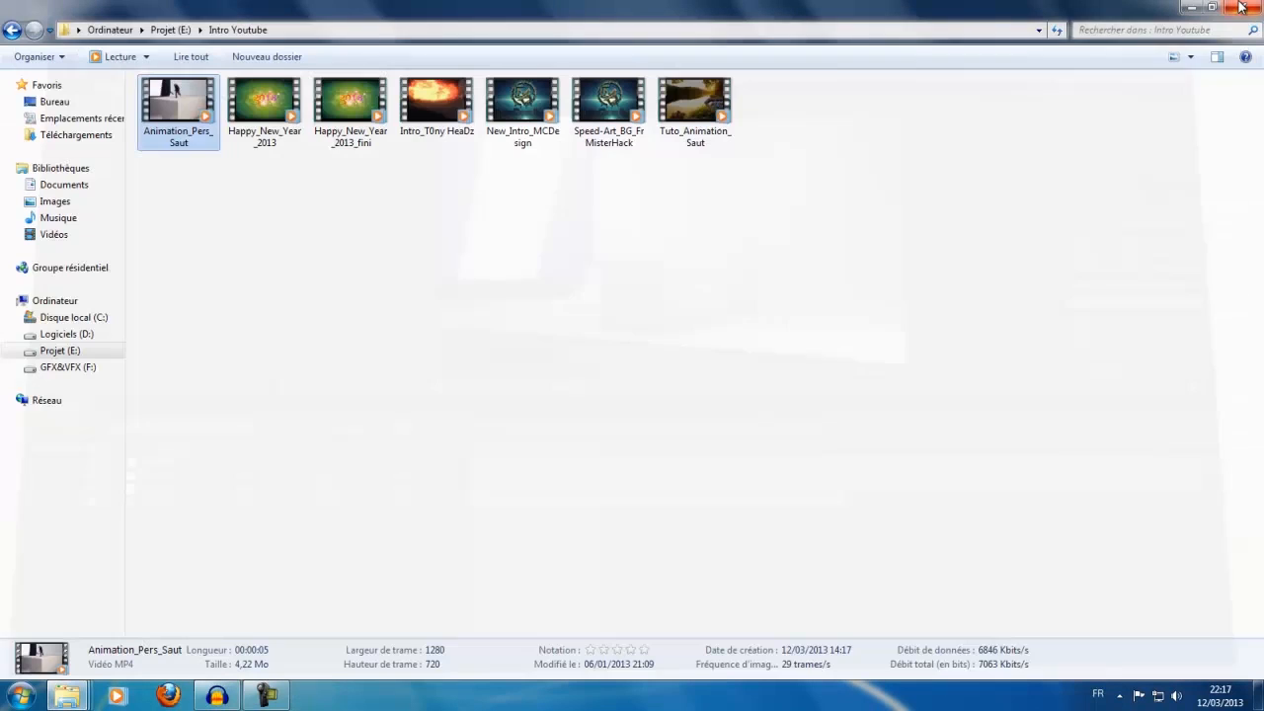
{"action": "left_click", "coordinate": [1246, 6]}
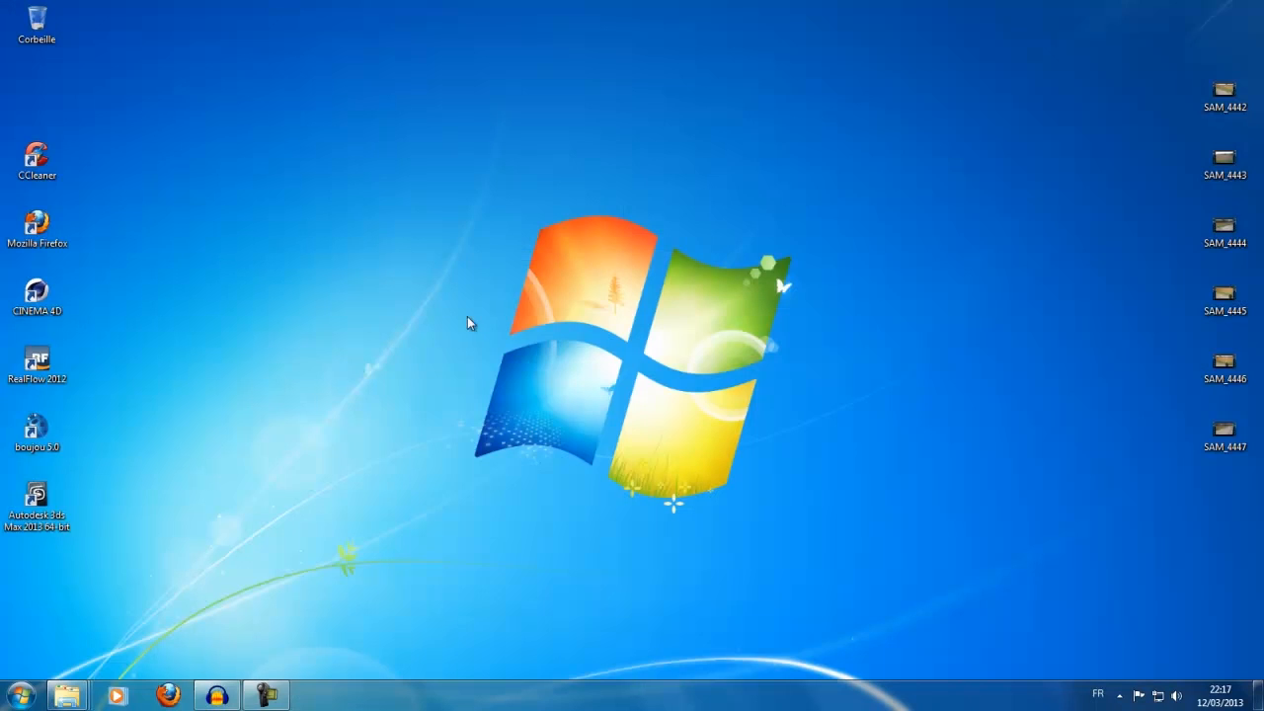
{"action": "left_click", "coordinate": [20, 695]}
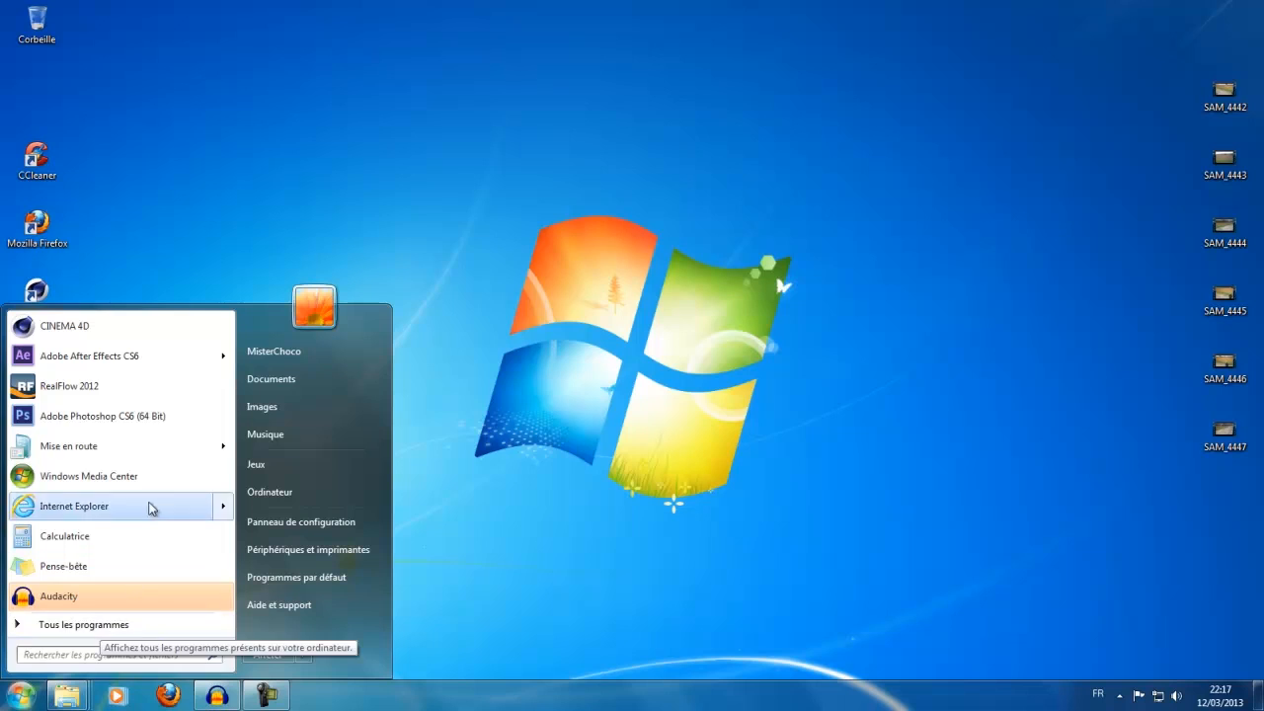
{"action": "left_click", "coordinate": [788, 572]}
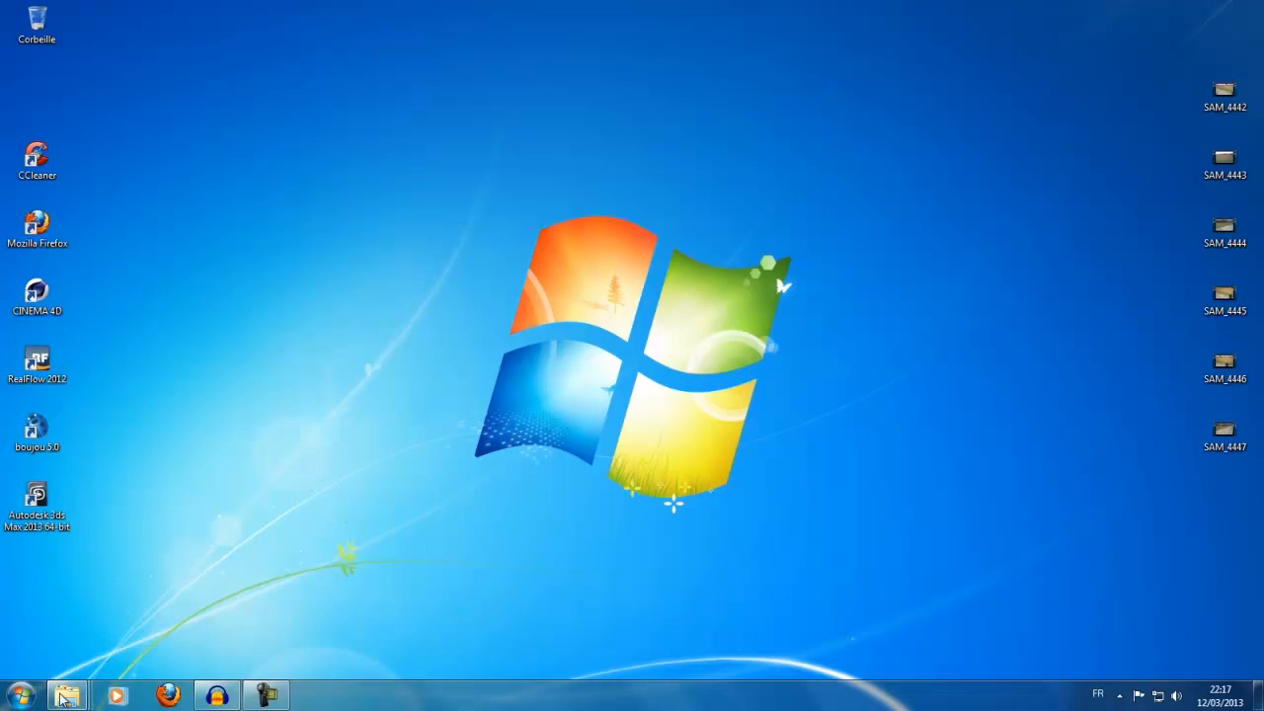
Launch Adobe Premiere Pro CS6 from the Adobe Master Collection CS6 programs.
{"action": "left_click", "coordinate": [20, 695]}
{"action": "left_click", "coordinate": [73, 624]}
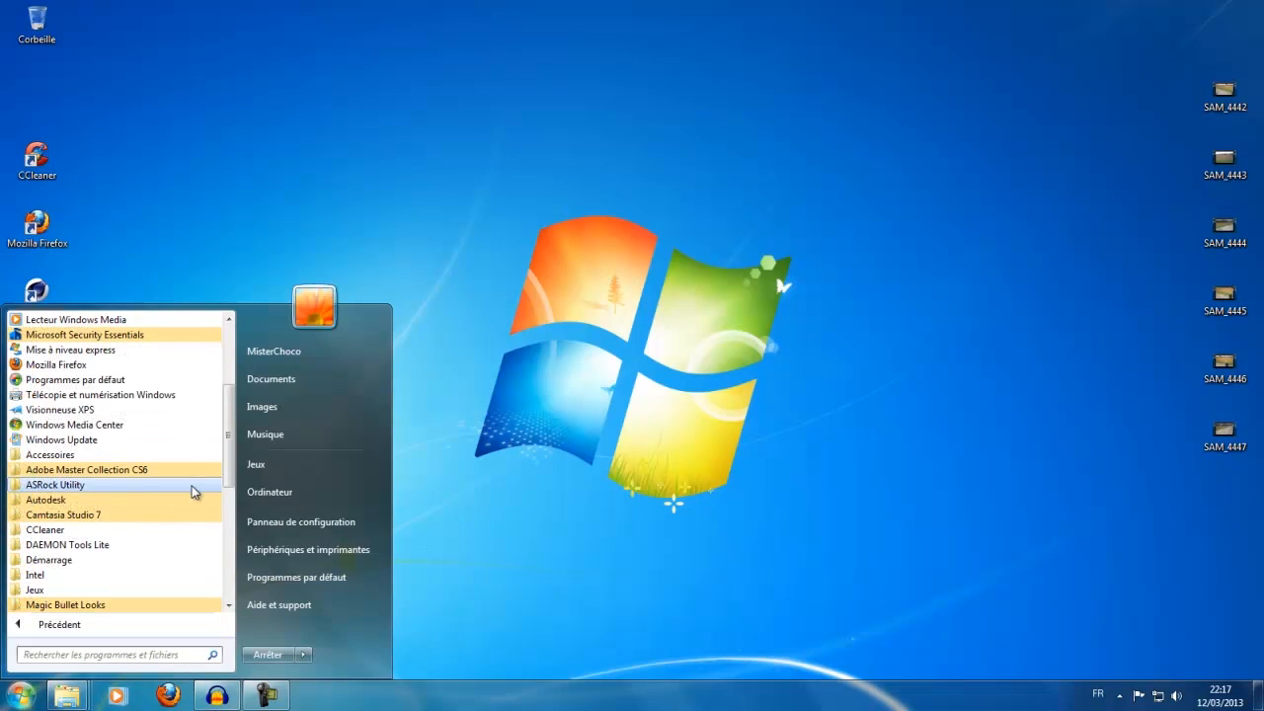
{"action": "left_click", "coordinate": [175, 470]}
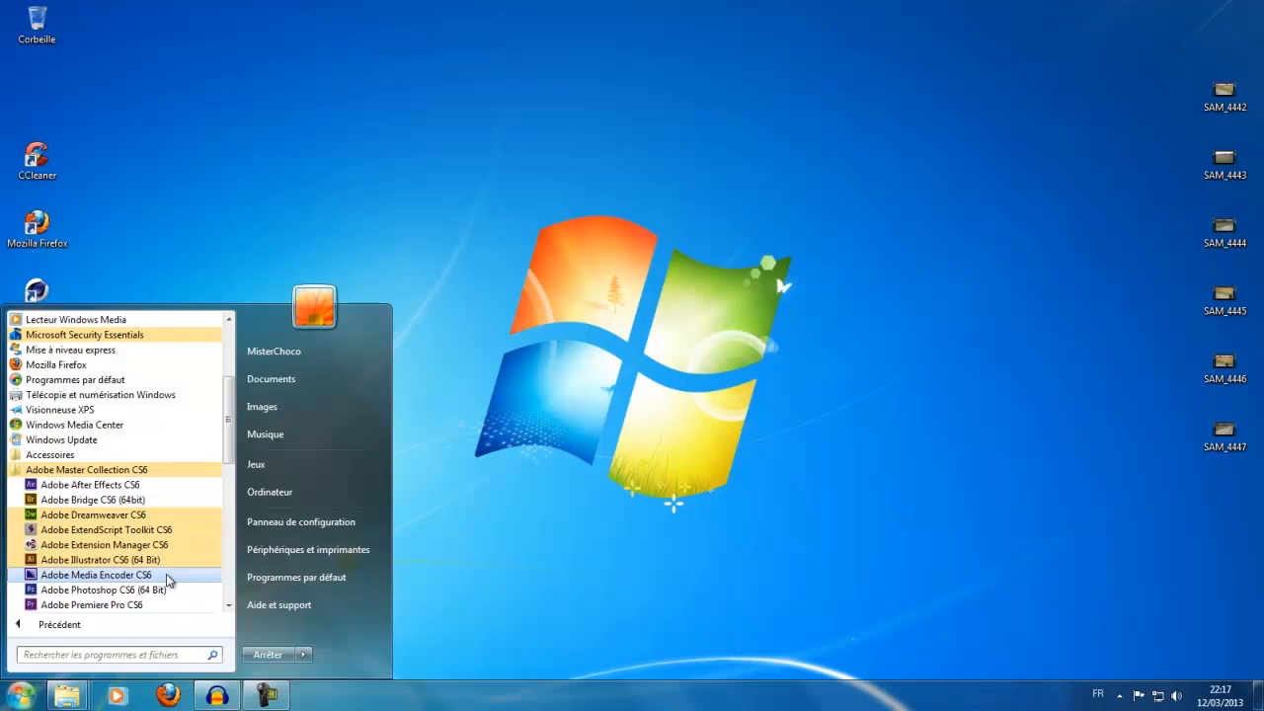
{"action": "left_click", "coordinate": [169, 603]}
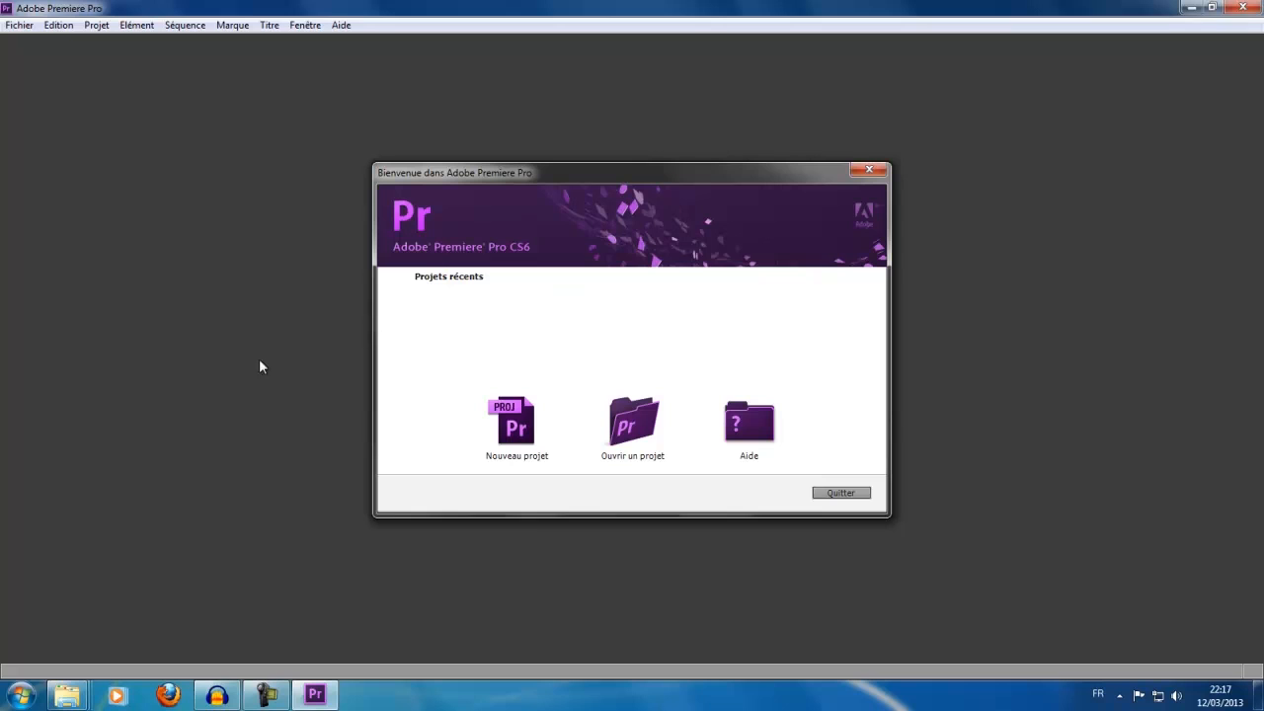
Start a new Premiere Pro project and open the folder selection for its location.
{"action": "left_click", "coordinate": [529, 457]}
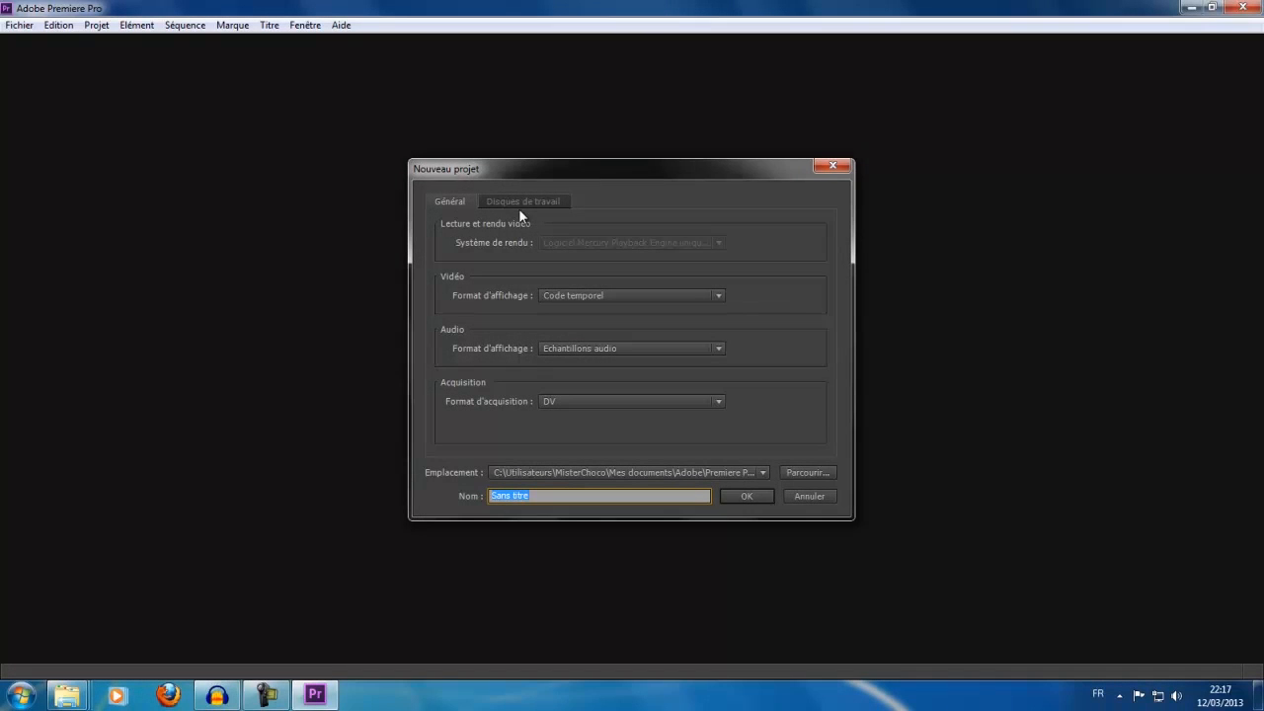
{"action": "left_click", "coordinate": [541, 203]}
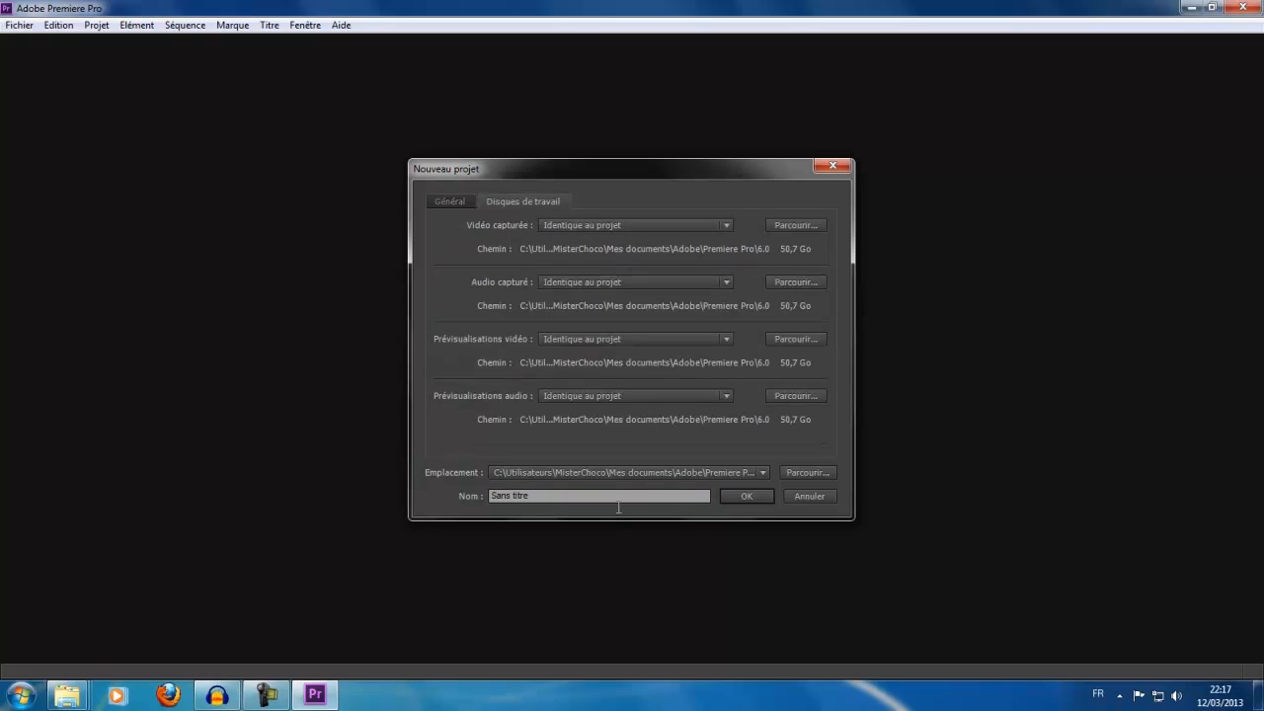
{"action": "left_click", "coordinate": [456, 197]}
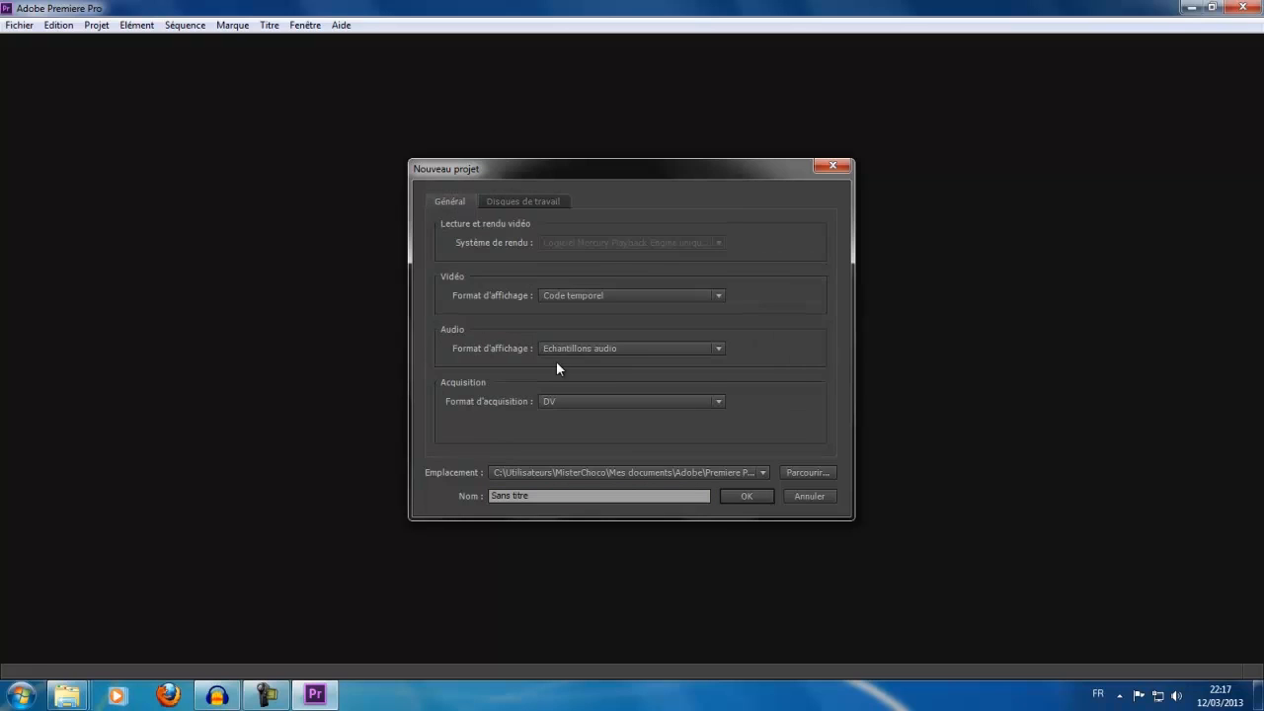
{"action": "left_click", "coordinate": [821, 470]}
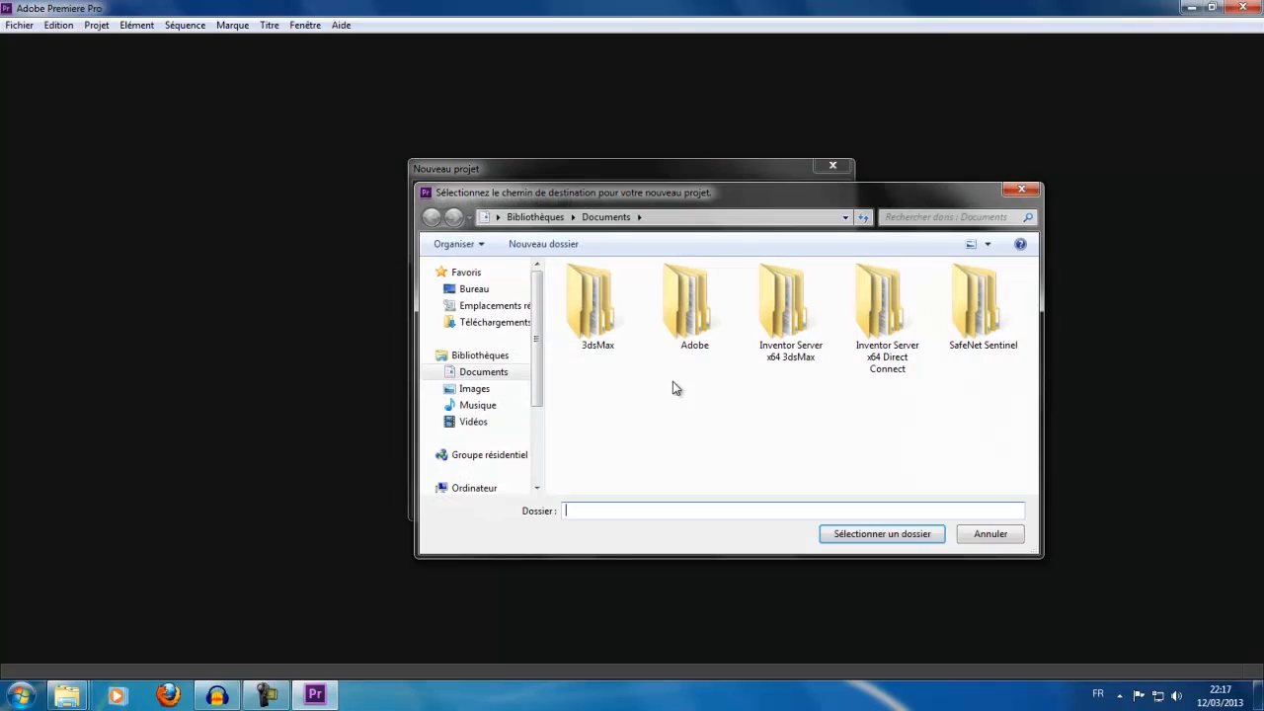
Create a new folder inside Création Première Pro on the Projet (E:) drive.
{"action": "scroll", "coordinate": [536, 434], "scroll_direction": "down", "scroll_amount": 1}
{"action": "left_click", "coordinate": [484, 415]}
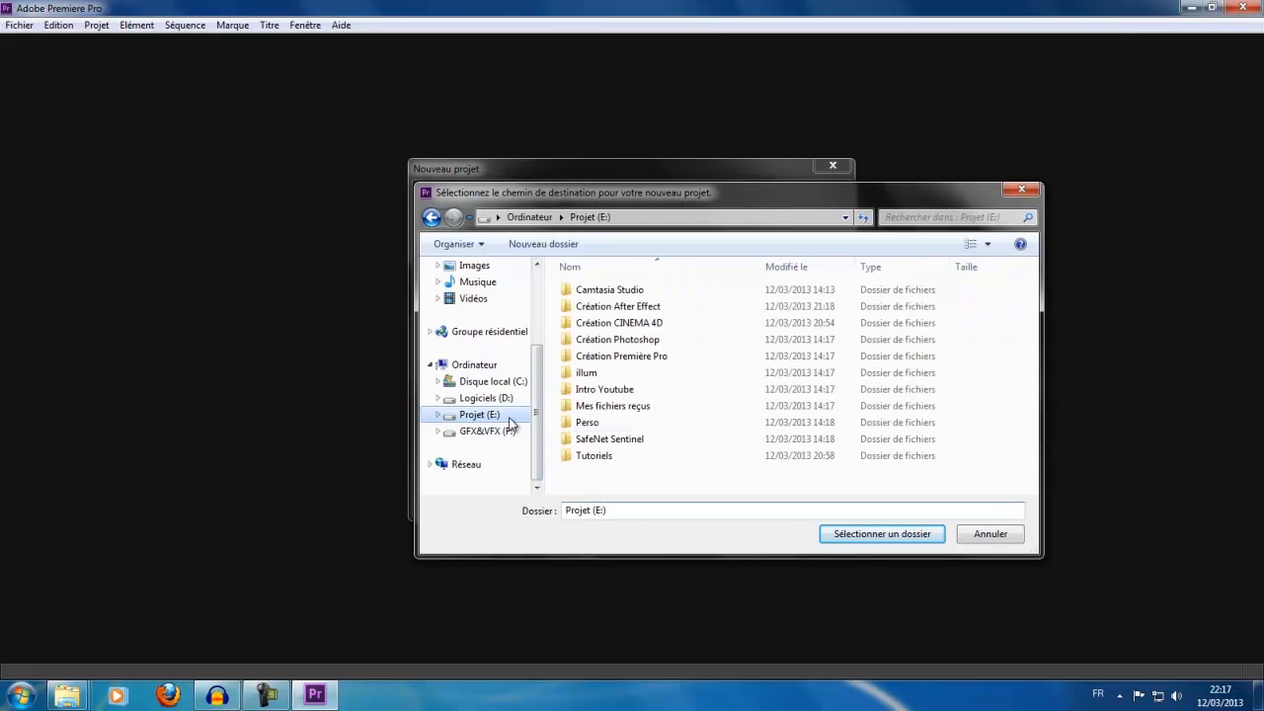
{"action": "double_click", "coordinate": [677, 356]}
{"action": "right_click", "coordinate": [751, 391]}
{"action": "mouse_move", "coordinate": [842, 544]}
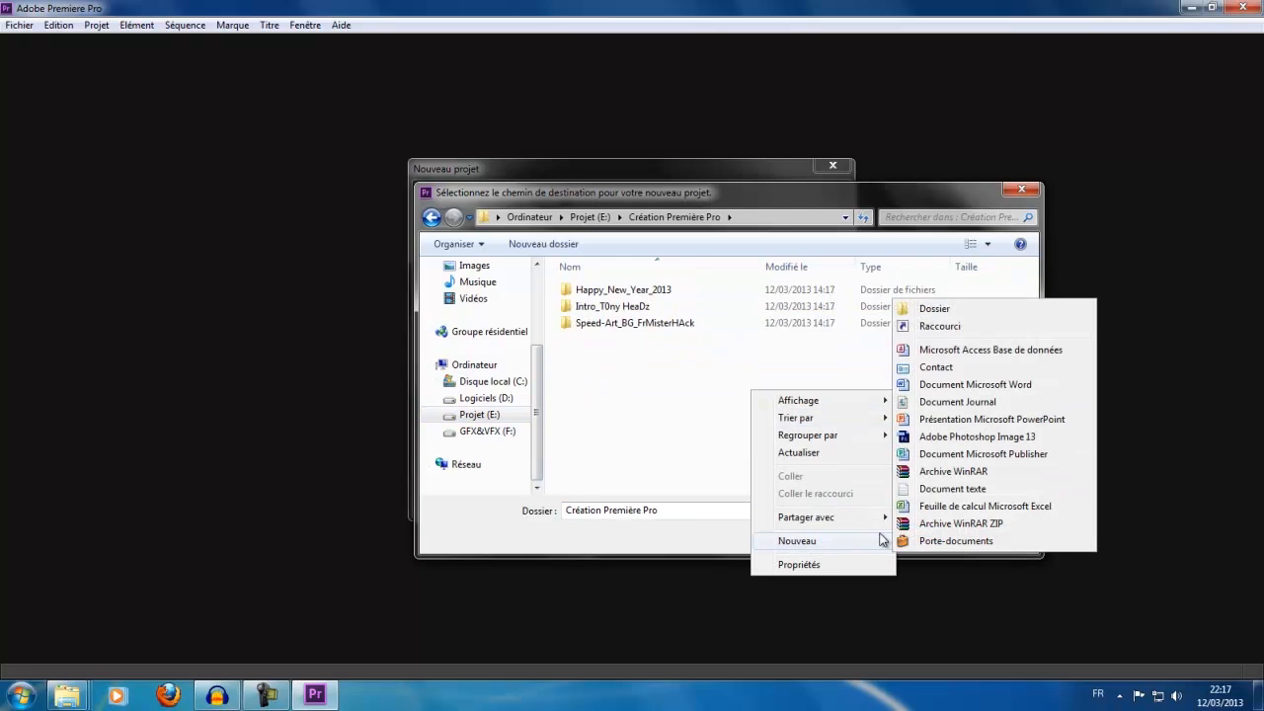
{"action": "left_click", "coordinate": [928, 307]}
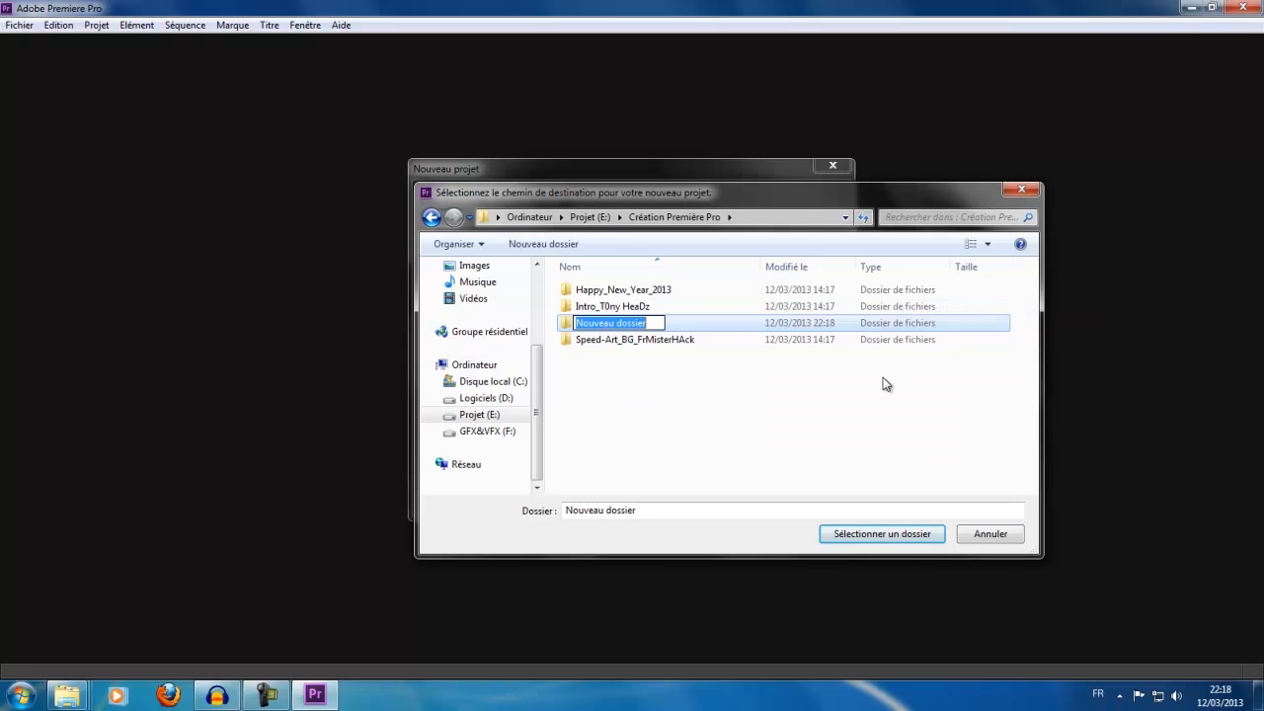
{"action": "left_click", "coordinate": [983, 534]}
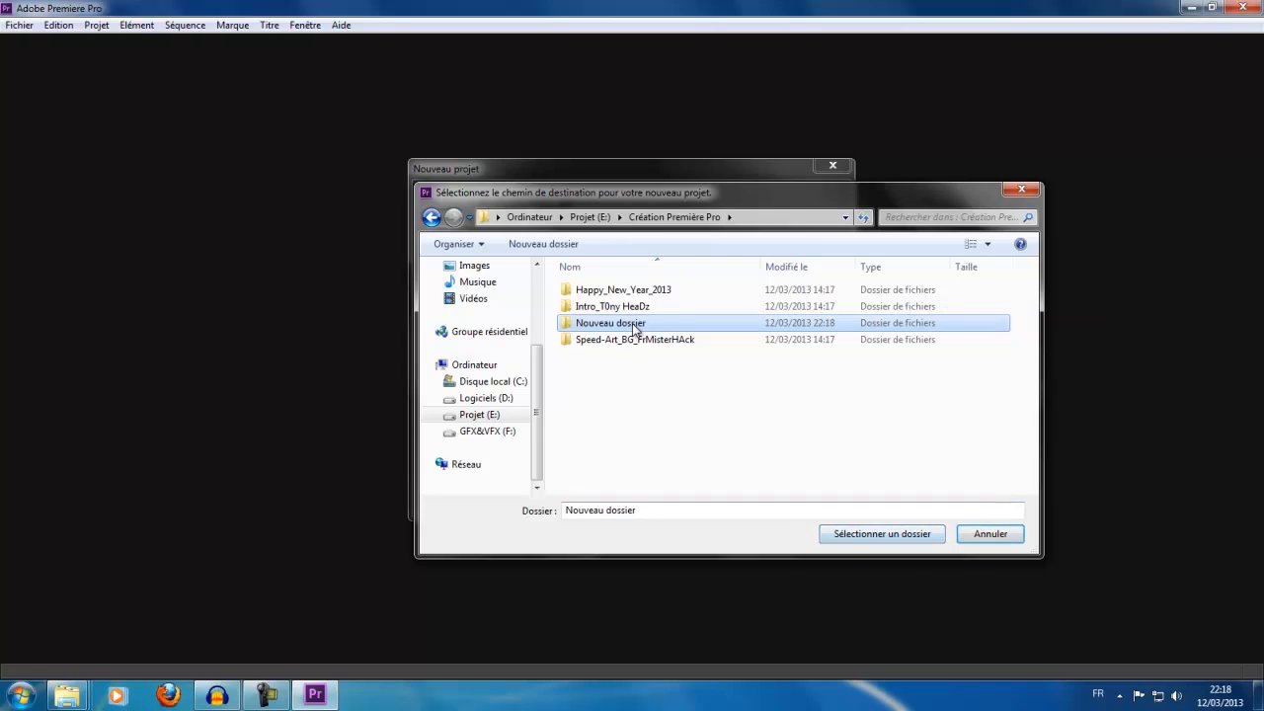
Create a folder named Rendu_Premiere inside Tutoriels > Tuto_Animation_Saut on the Projet (E:) drive.
{"action": "left_click", "coordinate": [510, 420]}
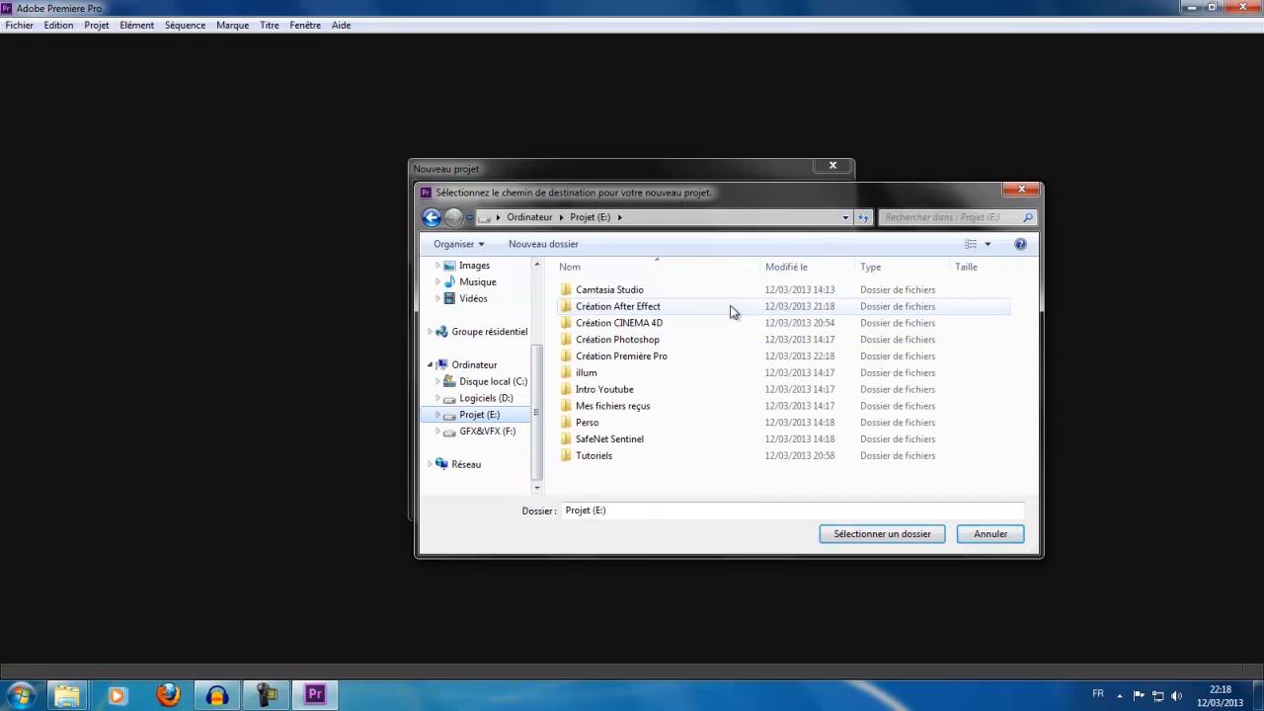
{"action": "double_click", "coordinate": [657, 456]}
{"action": "double_click", "coordinate": [635, 294]}
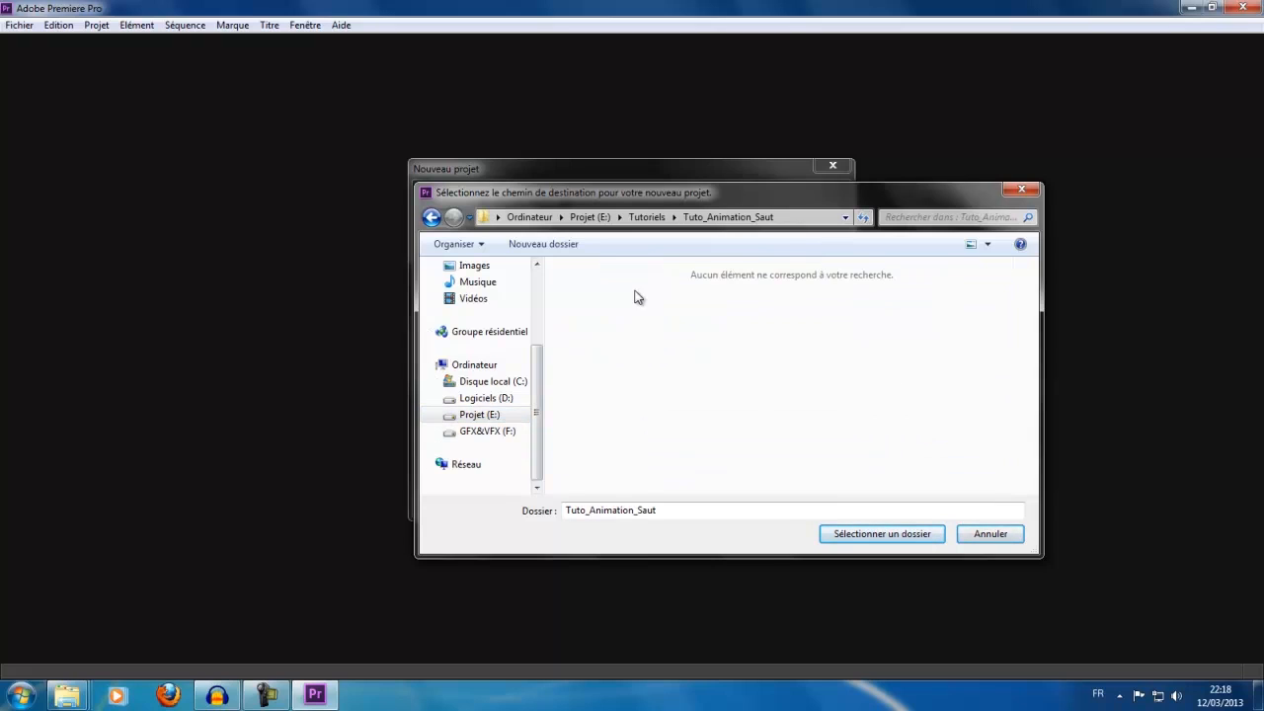
{"action": "right_click", "coordinate": [637, 391]}
{"action": "mouse_move", "coordinate": [770, 540]}
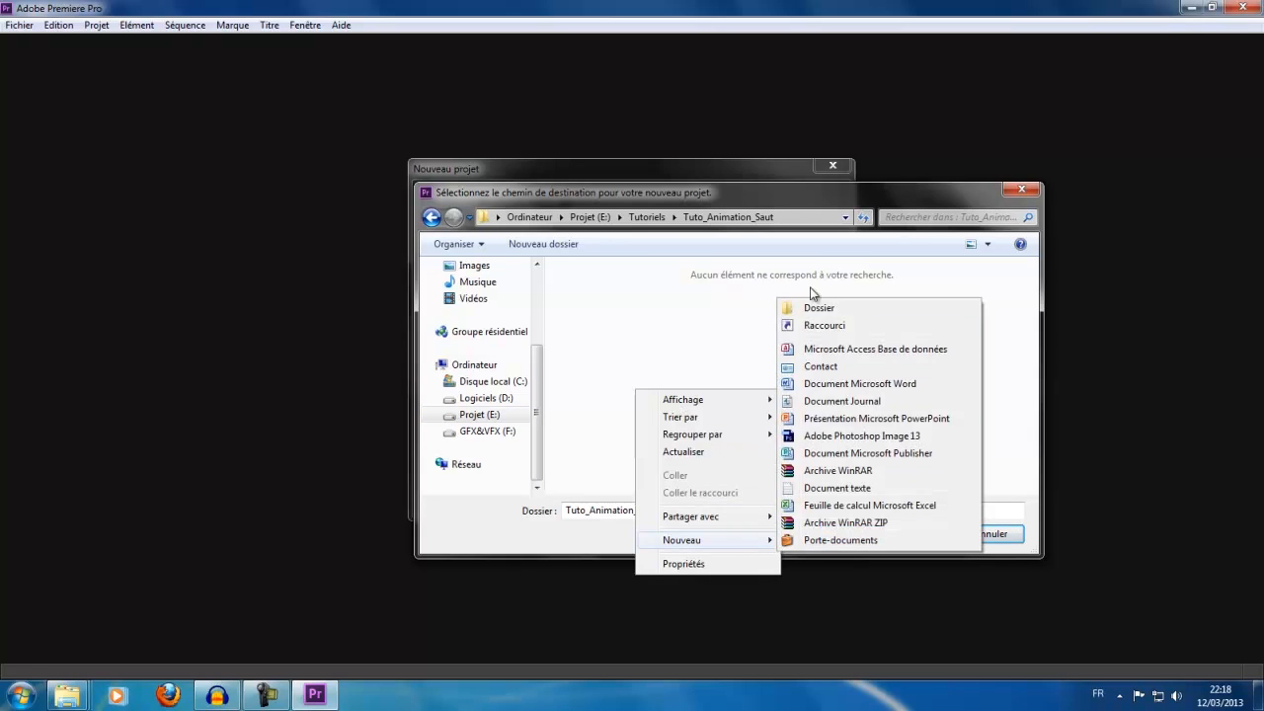
{"action": "left_click", "coordinate": [809, 307]}
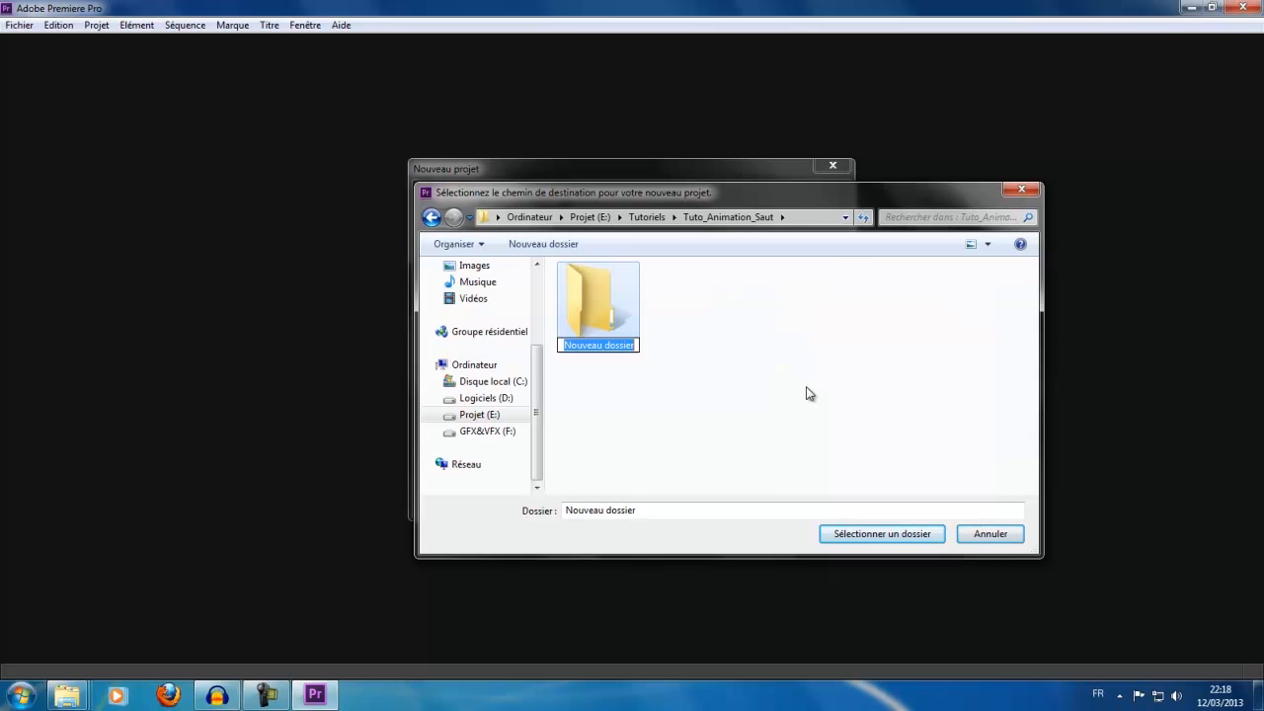
{"action": "type", "text": "Renu"}
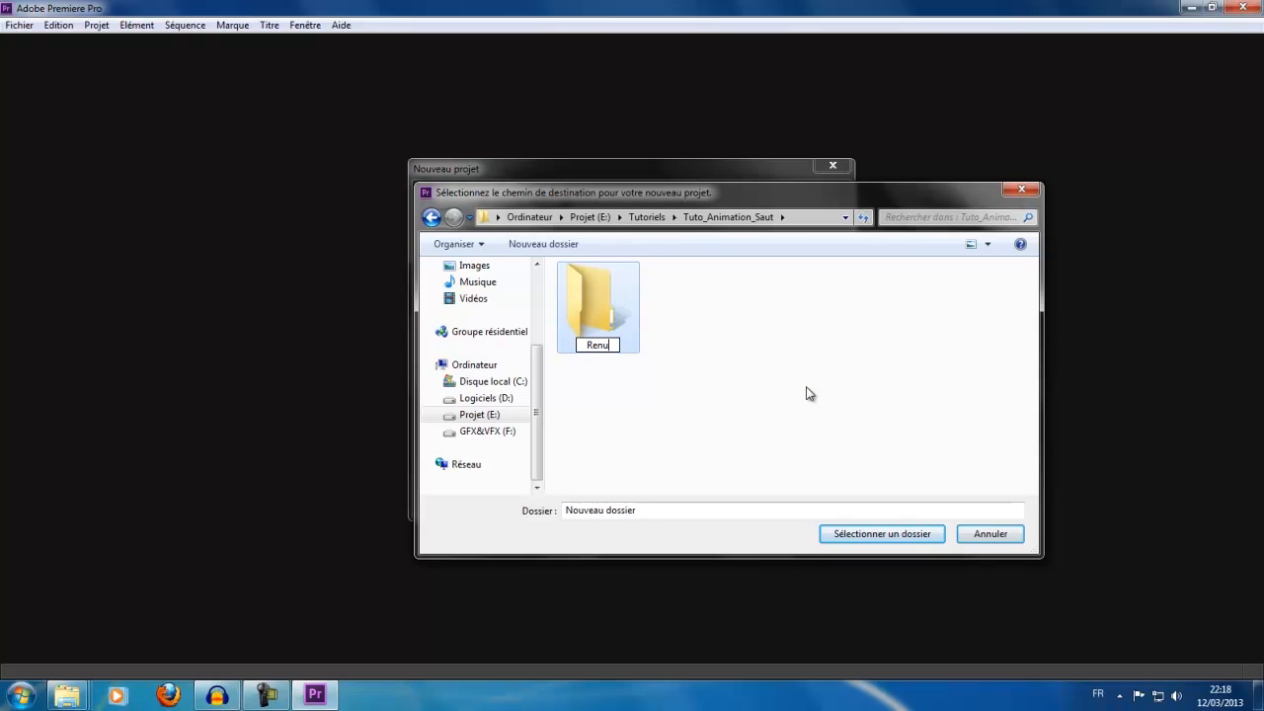
{"action": "key", "text": "BackSpace"}
{"action": "type", "text": "du_Premiere"}
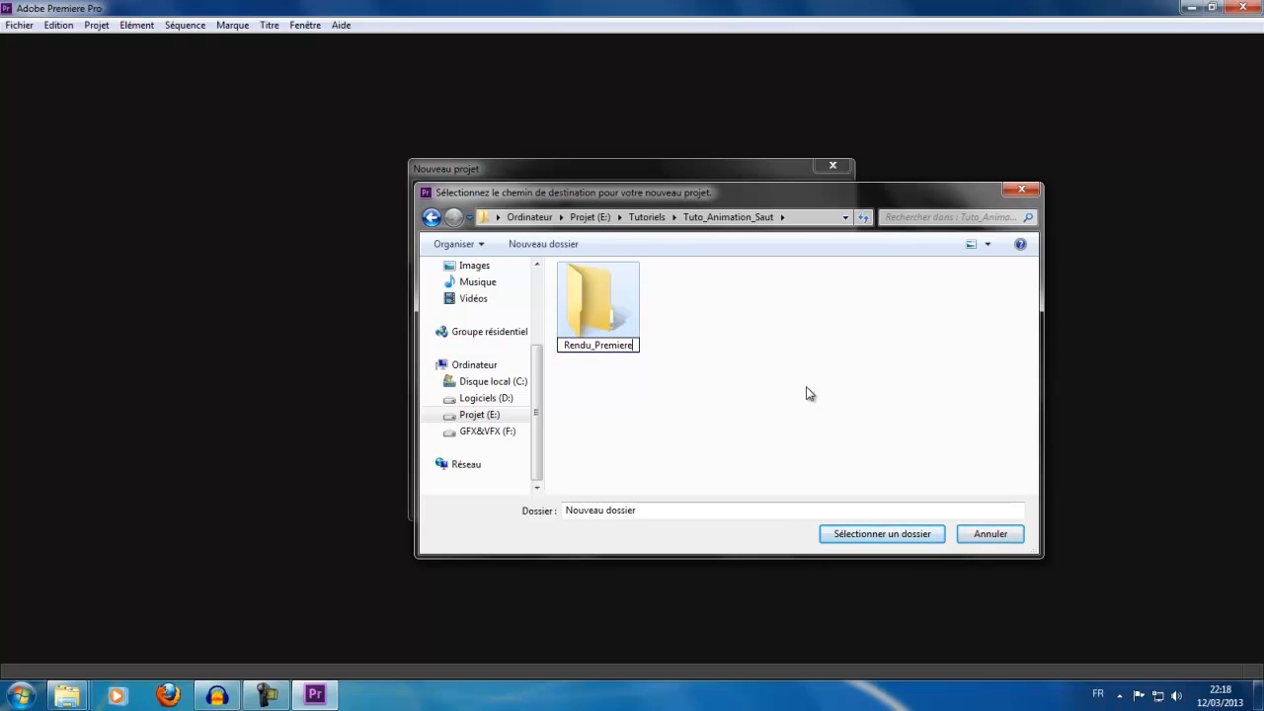
{"action": "key", "text": "Return"}
Choose the Rendu_Premiere folder as the project location and create the project.
{"action": "left_click", "coordinate": [838, 533]}
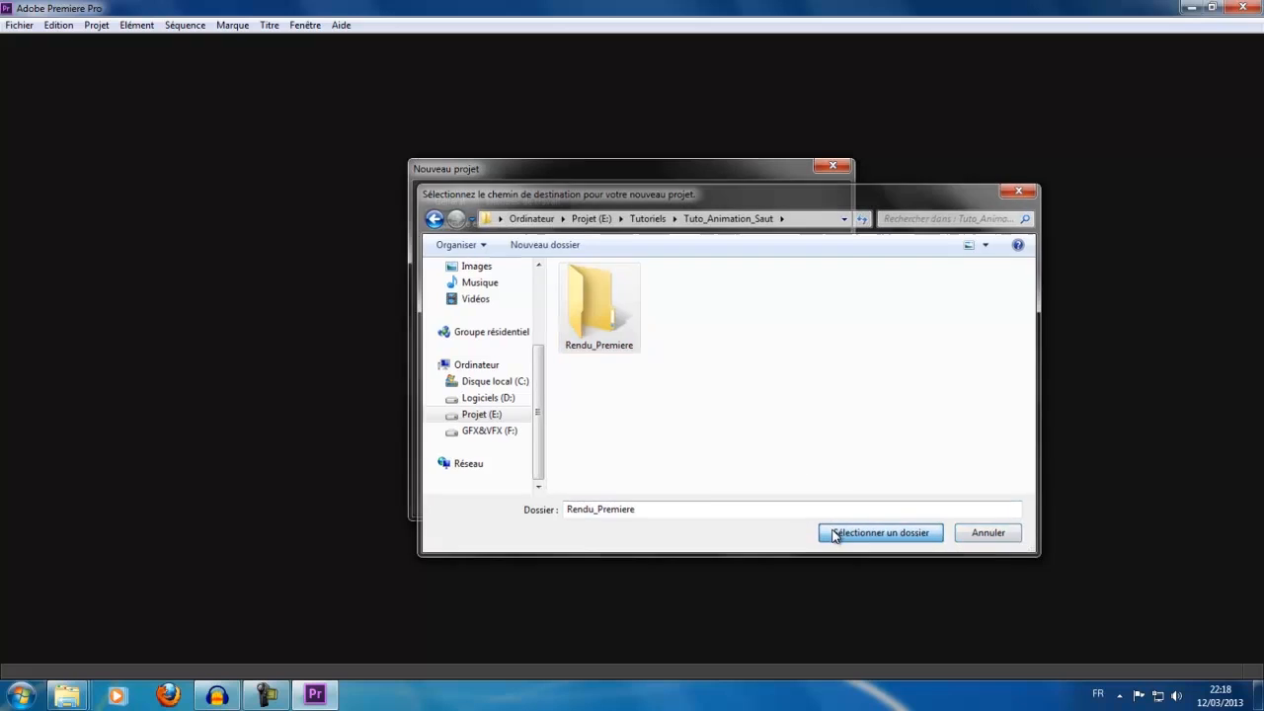
{"action": "left_click", "coordinate": [533, 497]}
{"action": "key", "text": "Return"}
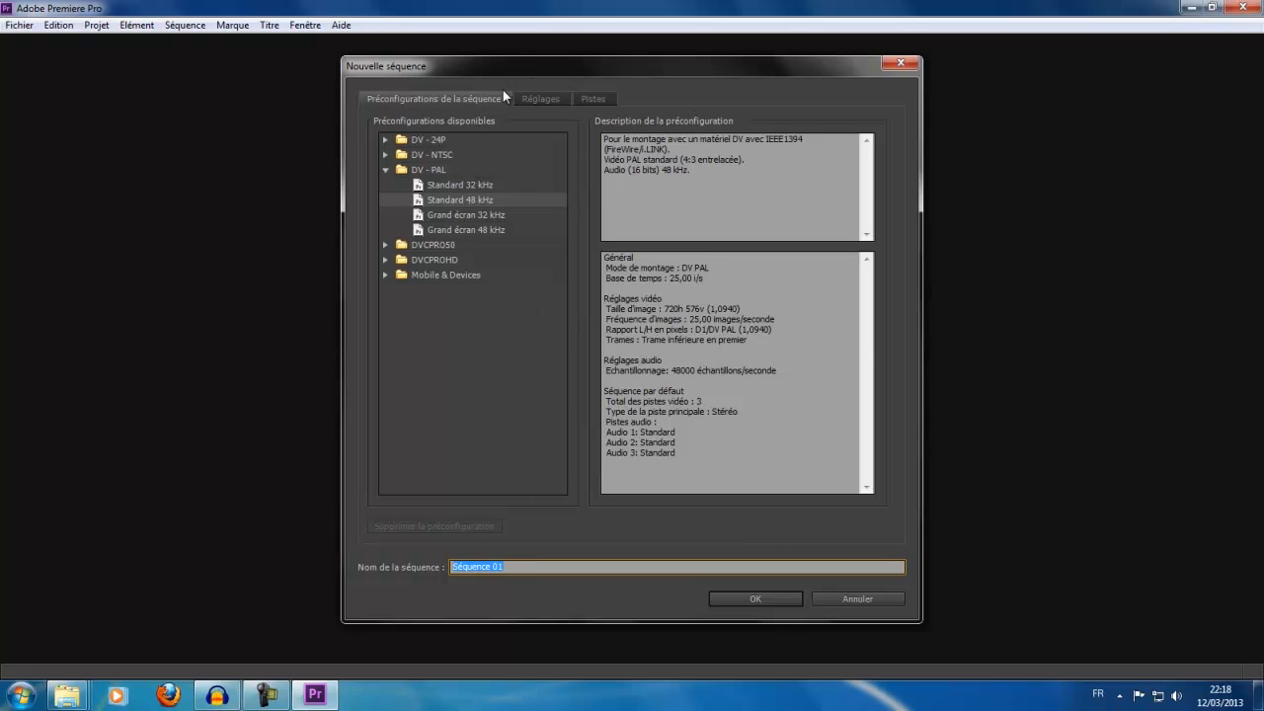
{"action": "left_click", "coordinate": [383, 273]}
{"action": "left_click", "coordinate": [382, 274]}
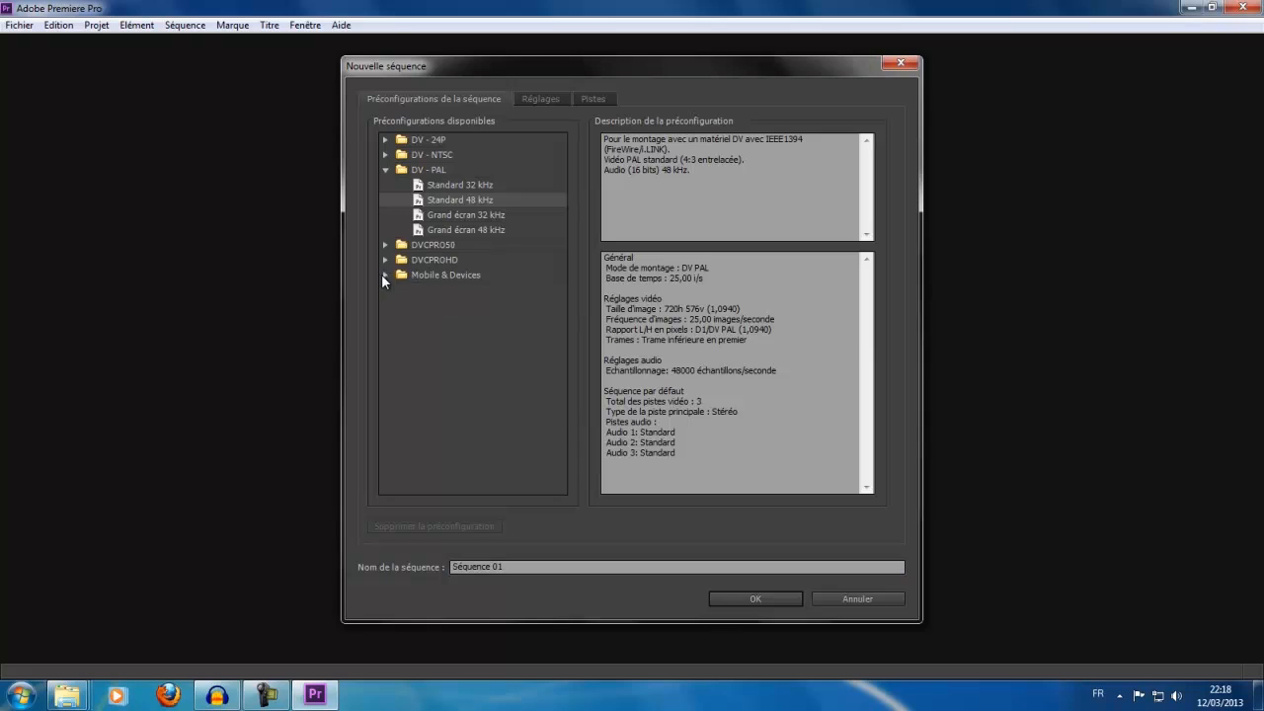
{"action": "left_click", "coordinate": [384, 169]}
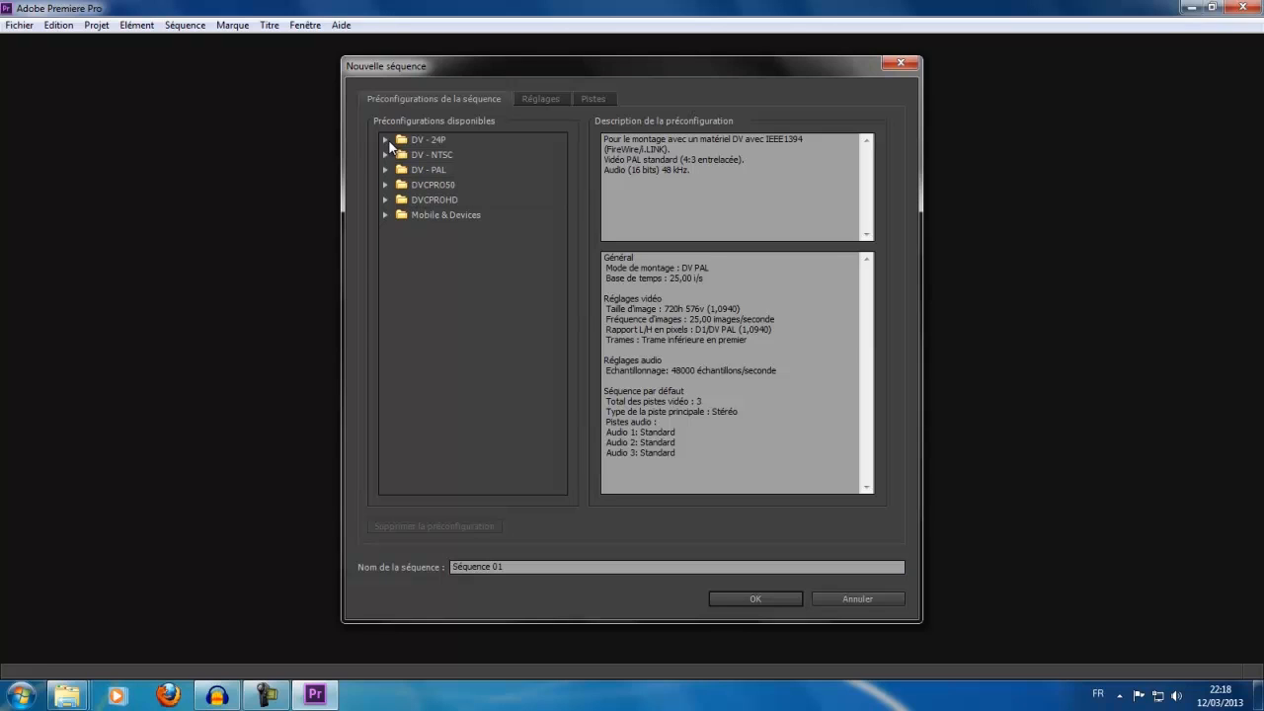
{"action": "left_click", "coordinate": [387, 140]}
{"action": "left_click", "coordinate": [387, 140]}
Set the new sequence's editing mode to Personnalisé and its timebase to 29,97 images/seconde.
{"action": "left_click", "coordinate": [550, 102]}
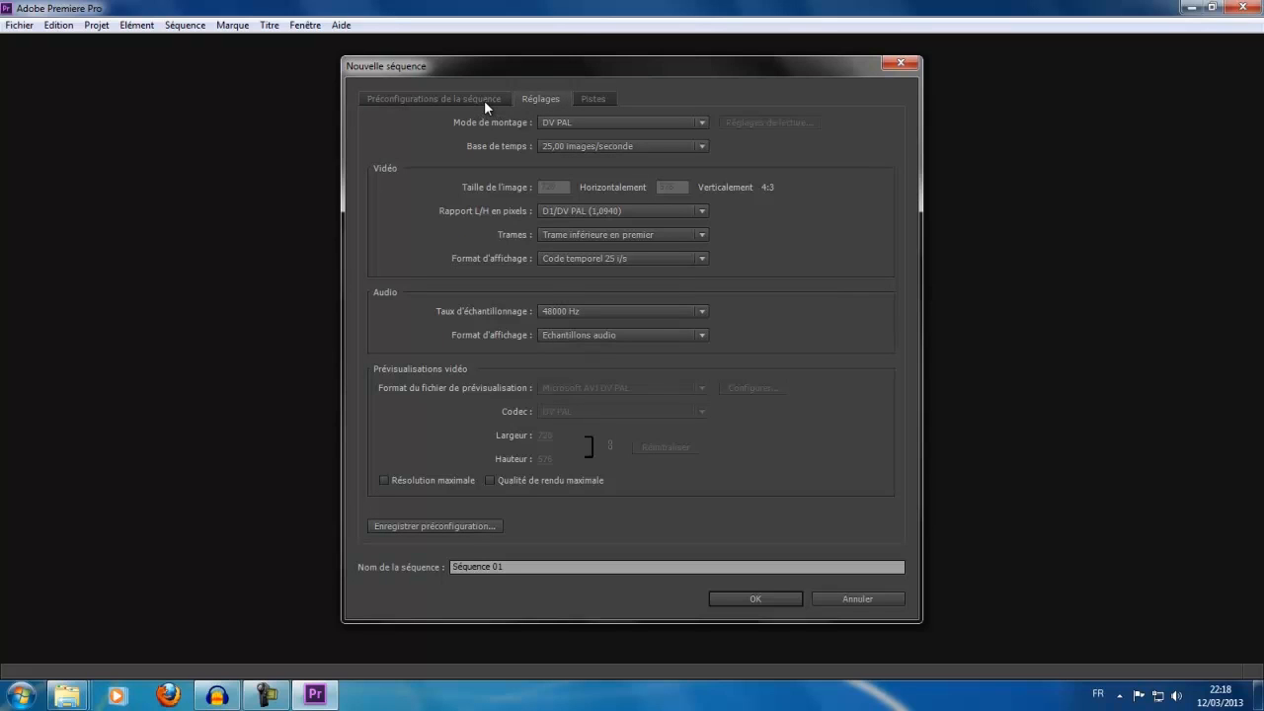
{"action": "left_click", "coordinate": [699, 121]}
{"action": "left_click", "coordinate": [698, 143]}
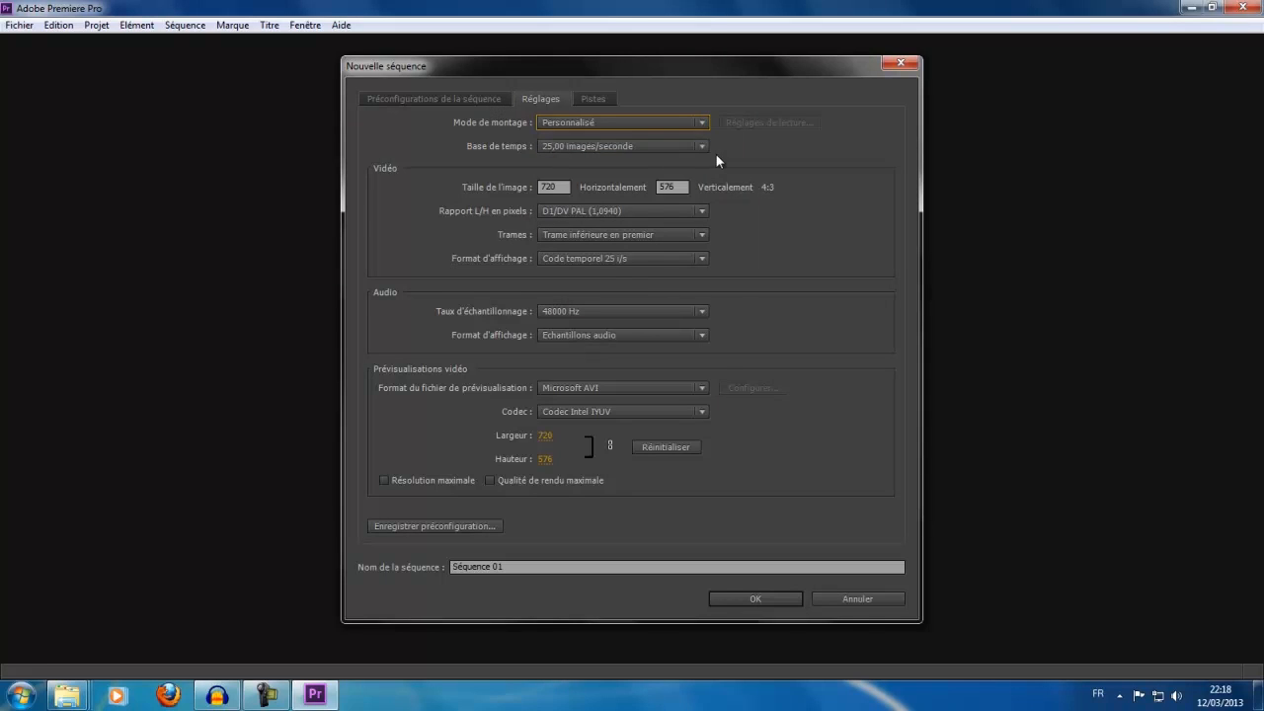
{"action": "left_click", "coordinate": [699, 147]}
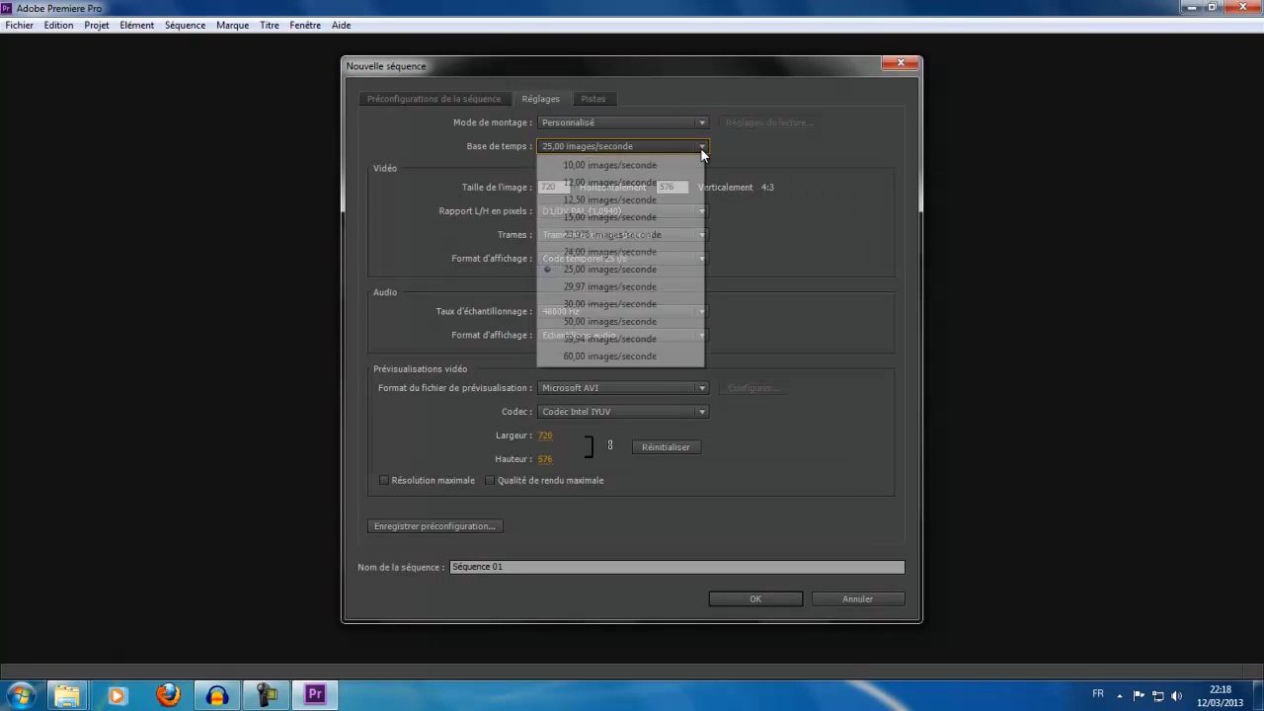
{"action": "left_click", "coordinate": [666, 285]}
Set the frame size to 1280 by 720 with square pixels (1,0) and no fields (Balayage progressif).
{"action": "double_click", "coordinate": [560, 187]}
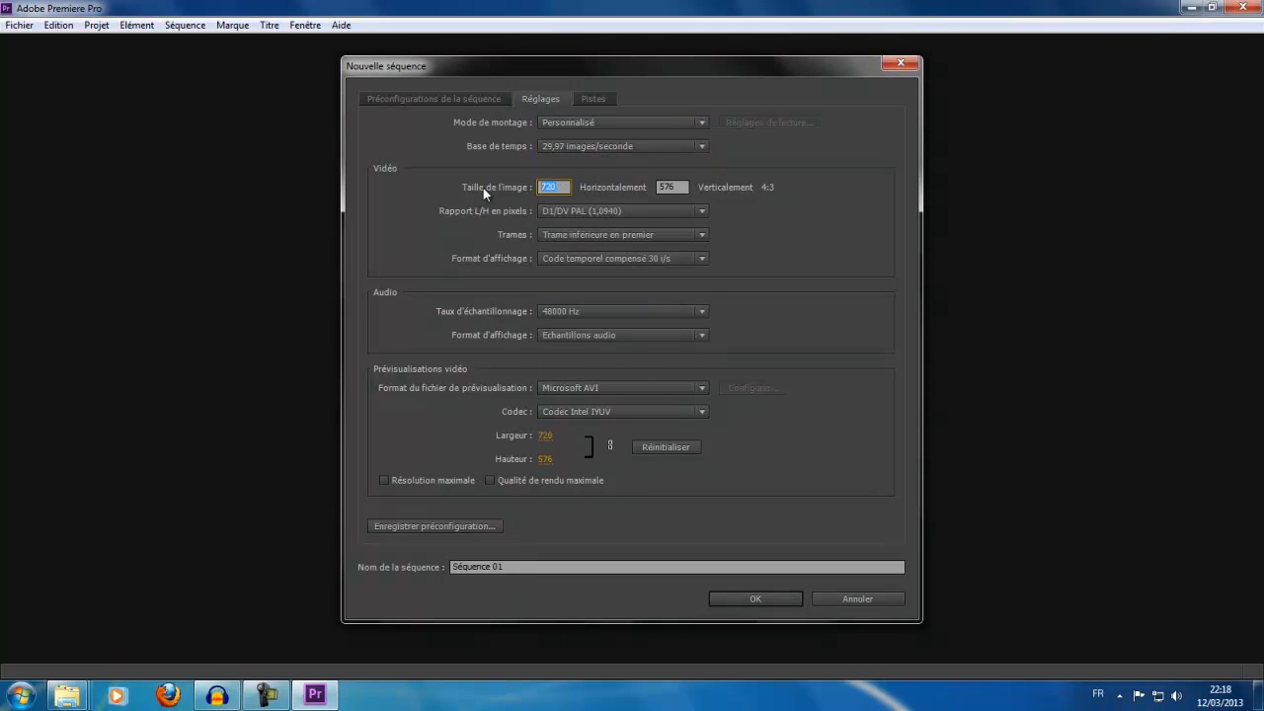
{"action": "type", "text": "128"}
{"action": "left_click", "coordinate": [682, 192]}
{"action": "type", "text": "720"}
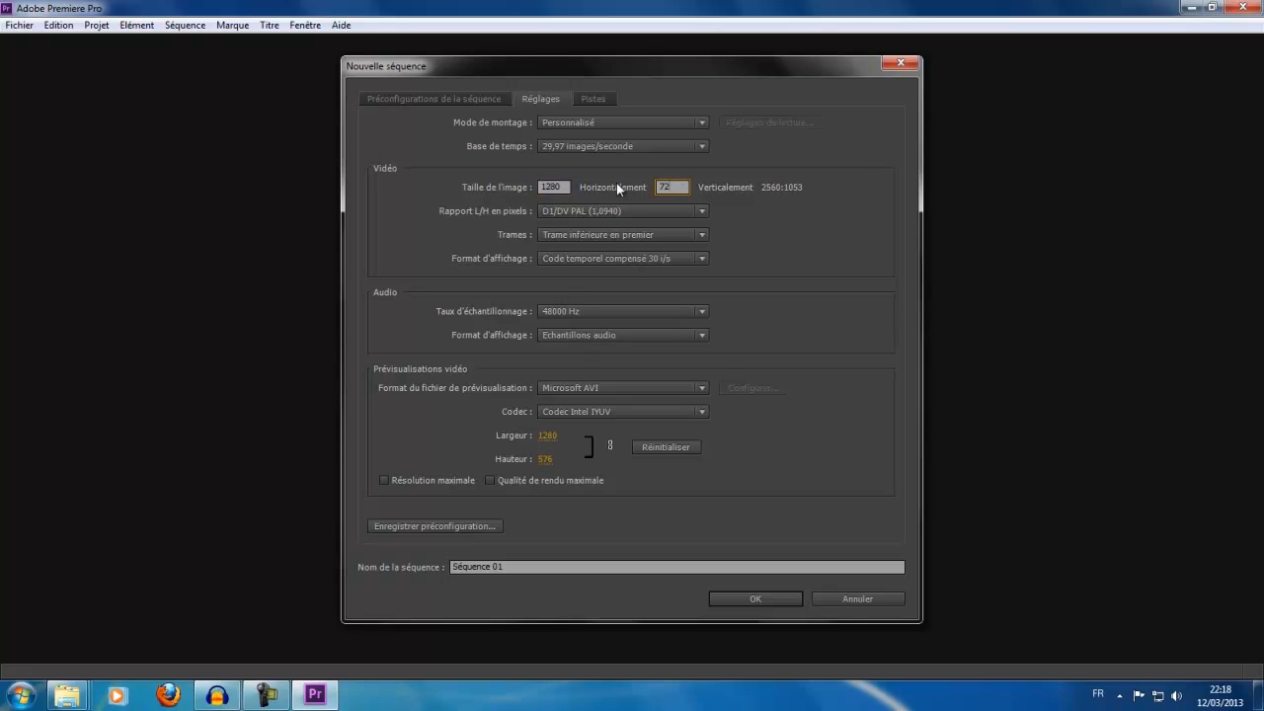
{"action": "left_click", "coordinate": [702, 211]}
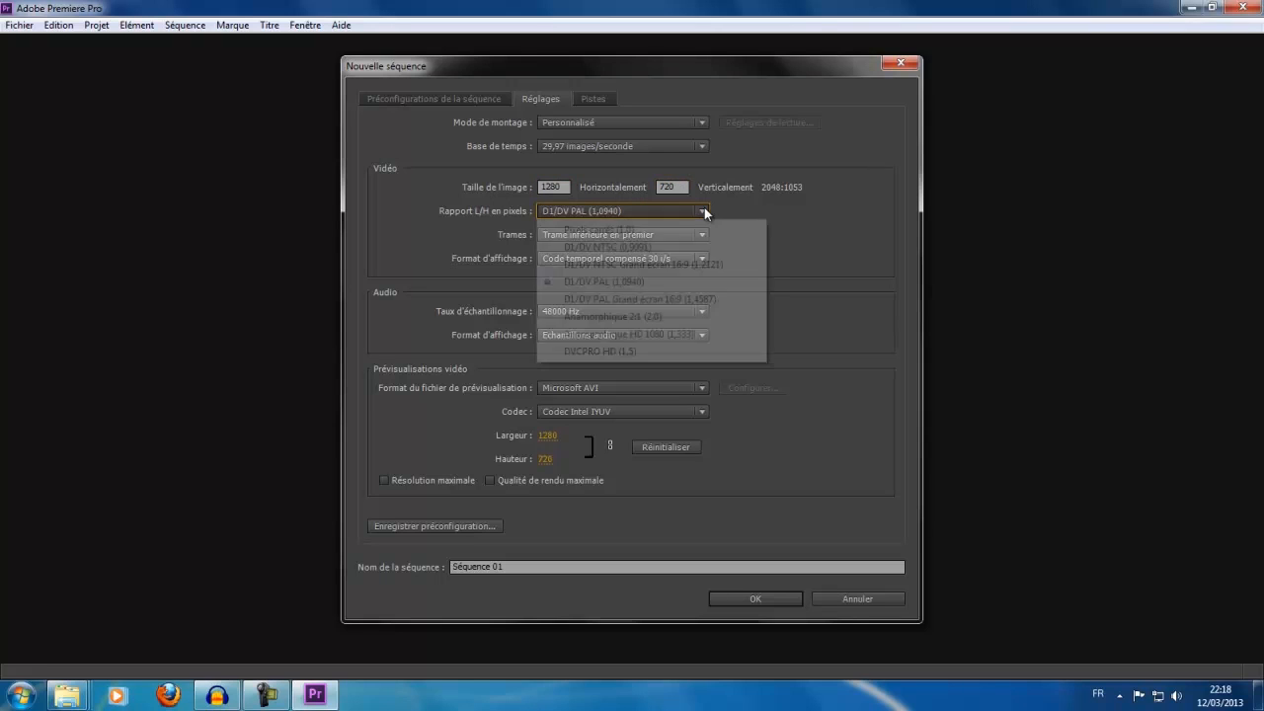
{"action": "left_click", "coordinate": [704, 229]}
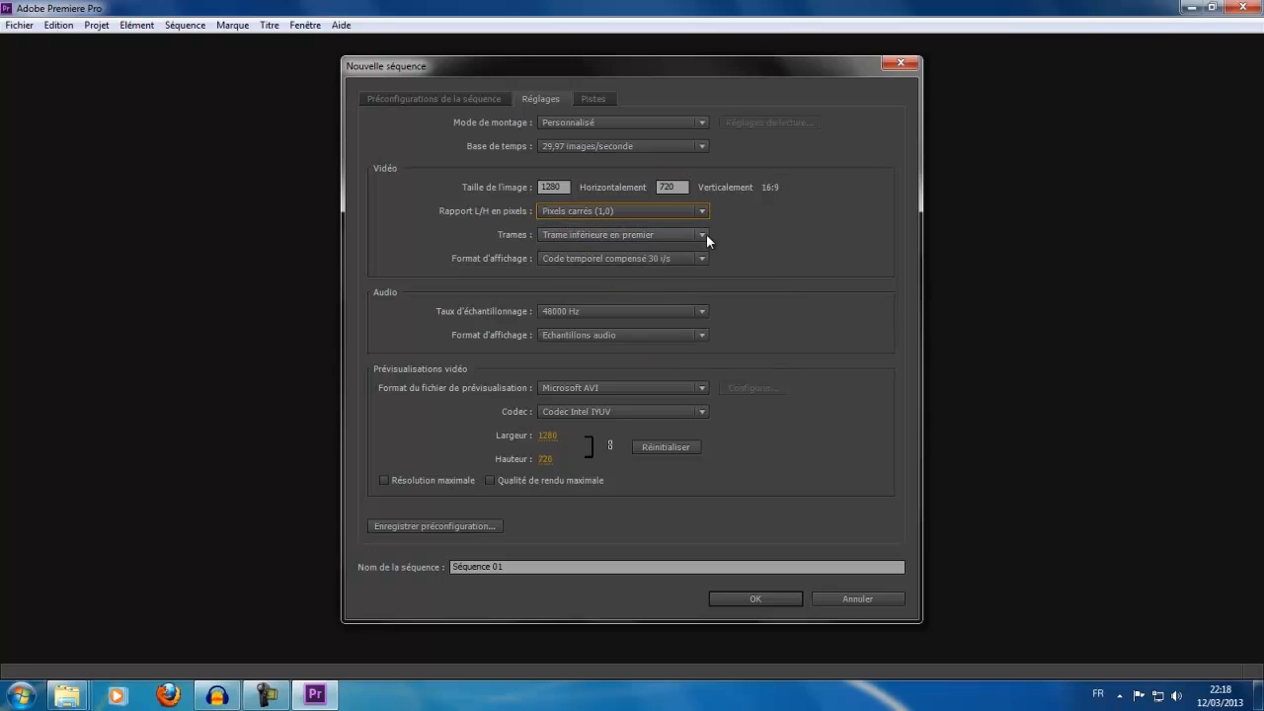
{"action": "left_click", "coordinate": [706, 234]}
{"action": "left_click", "coordinate": [708, 256]}
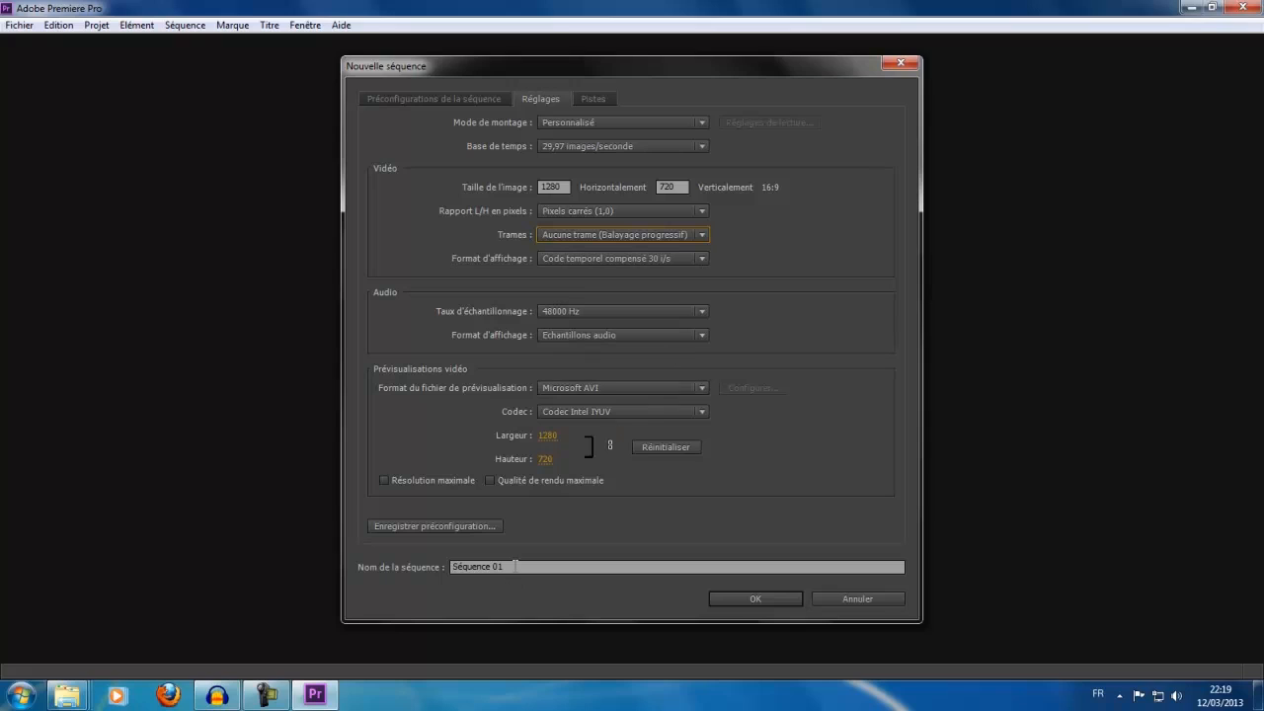
Name the sequence Youtube - HD.720p and start saving its settings as a preset with the same name.
{"action": "left_click_drag", "start_coordinate": [516, 559], "coordinate": [419, 550]}
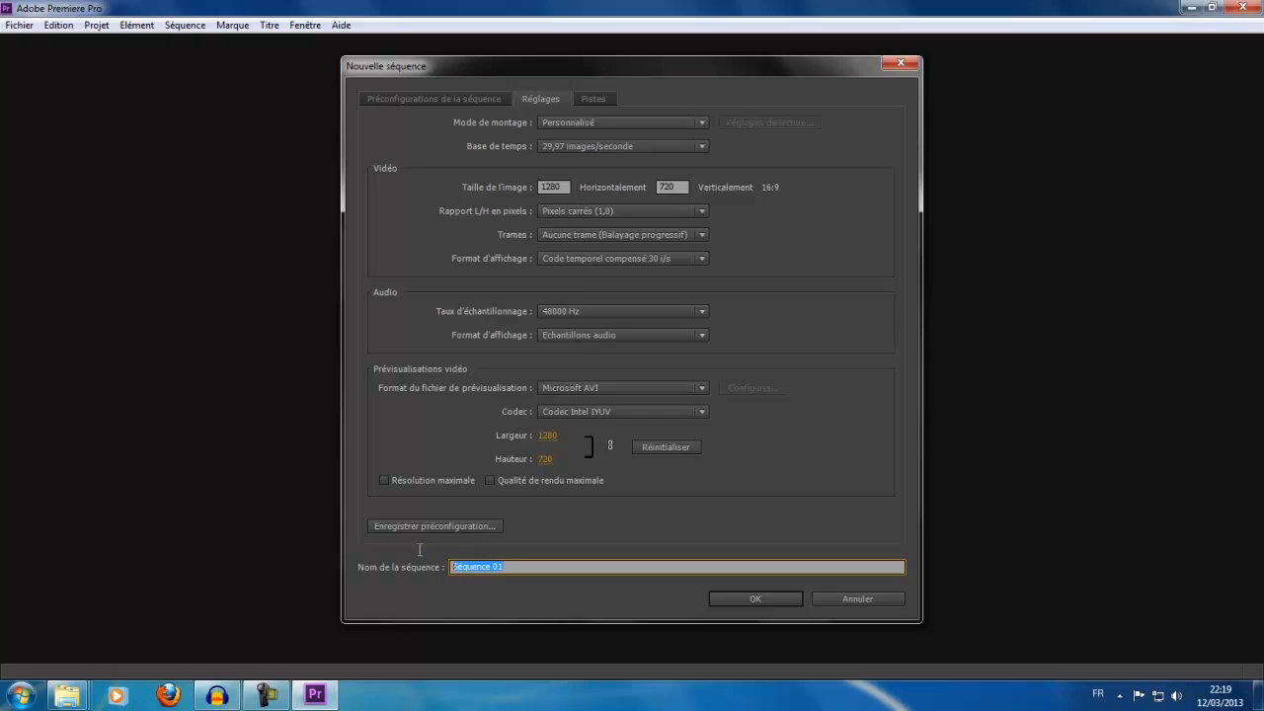
{"action": "type", "text": "Youtube - HD.720p"}
{"action": "left_click", "coordinate": [428, 527]}
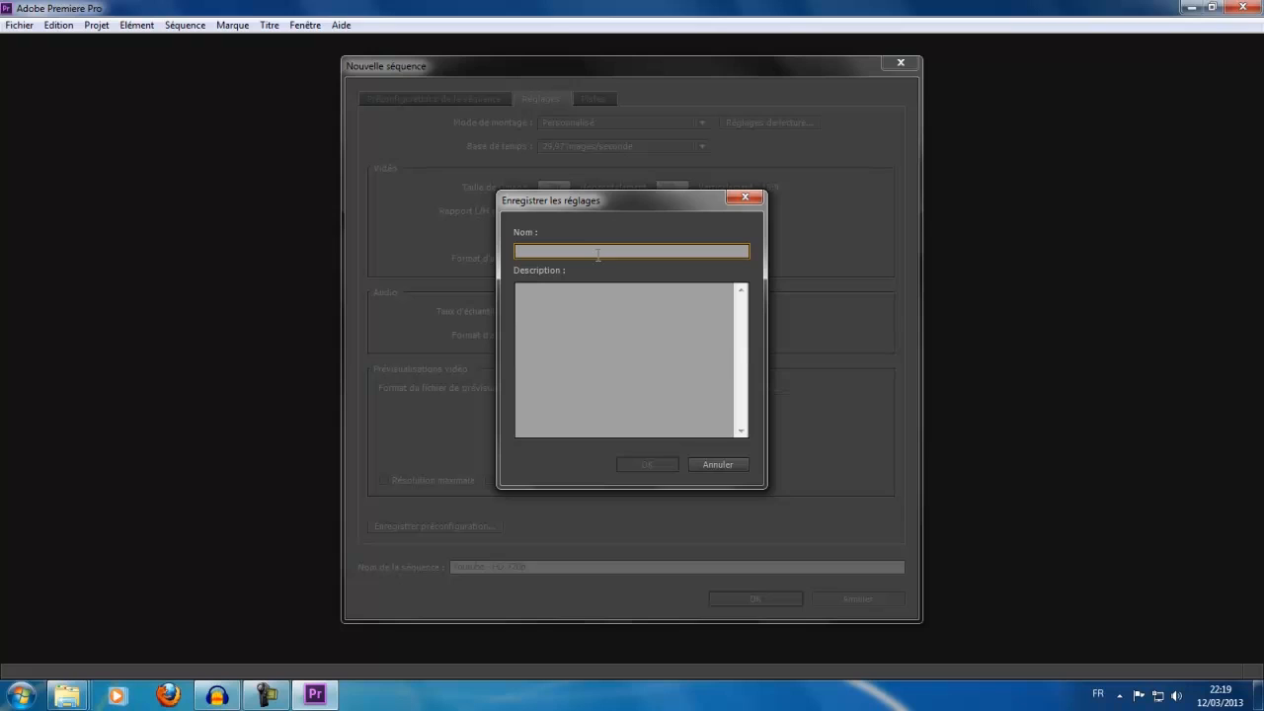
{"action": "type", "text": "HD 720p"}
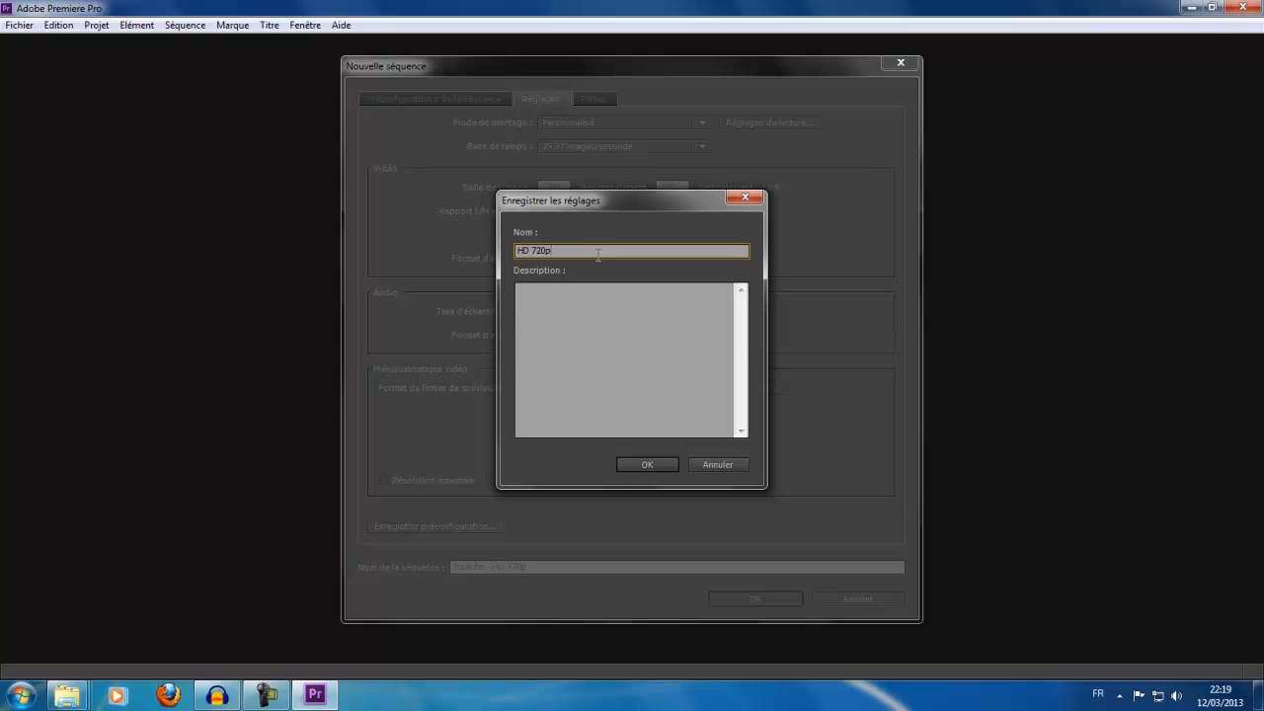
{"action": "left_click", "coordinate": [533, 250]}
{"action": "key", "text": "BackSpace"}
{"action": "type", "text": "."}
{"action": "type", "text": "Youtube - "}
{"action": "type", "text": " -"}
Describe the preset on three lines as "Rendu pour Youtube", "Rendu en .mp4" and "Rendu HD 720p convertis", and save it.
{"action": "left_click", "coordinate": [565, 314]}
{"action": "type", "text": "Rendu "}
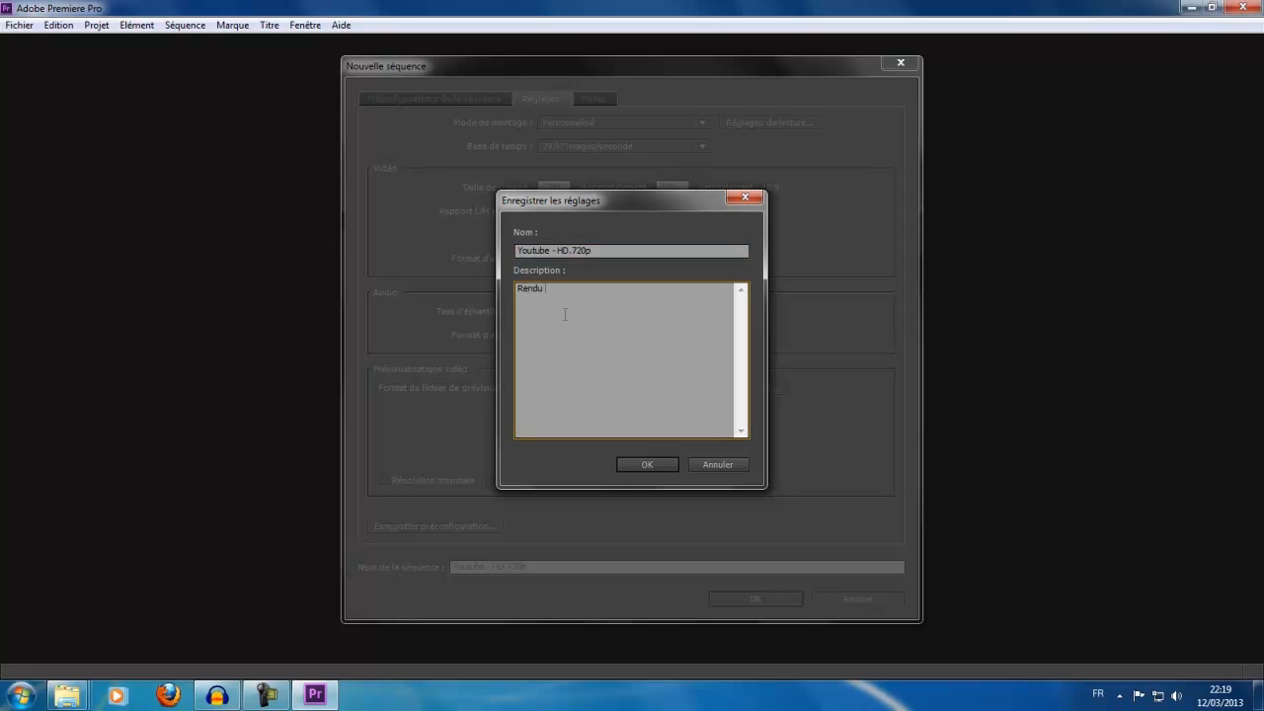
{"action": "type", "text": "pour Youtube"}
{"action": "key", "text": "Return"}
{"action": "type", "text": "Rendu e"}
{"action": "type", "text": "n .mp4 "}
{"action": "type", "text": "Rendu HD"}
{"action": "type", "text": " 7"}
{"action": "type", "text": "20p conv"}
{"action": "type", "text": "ertis"}
{"action": "key", "text": "Return"}
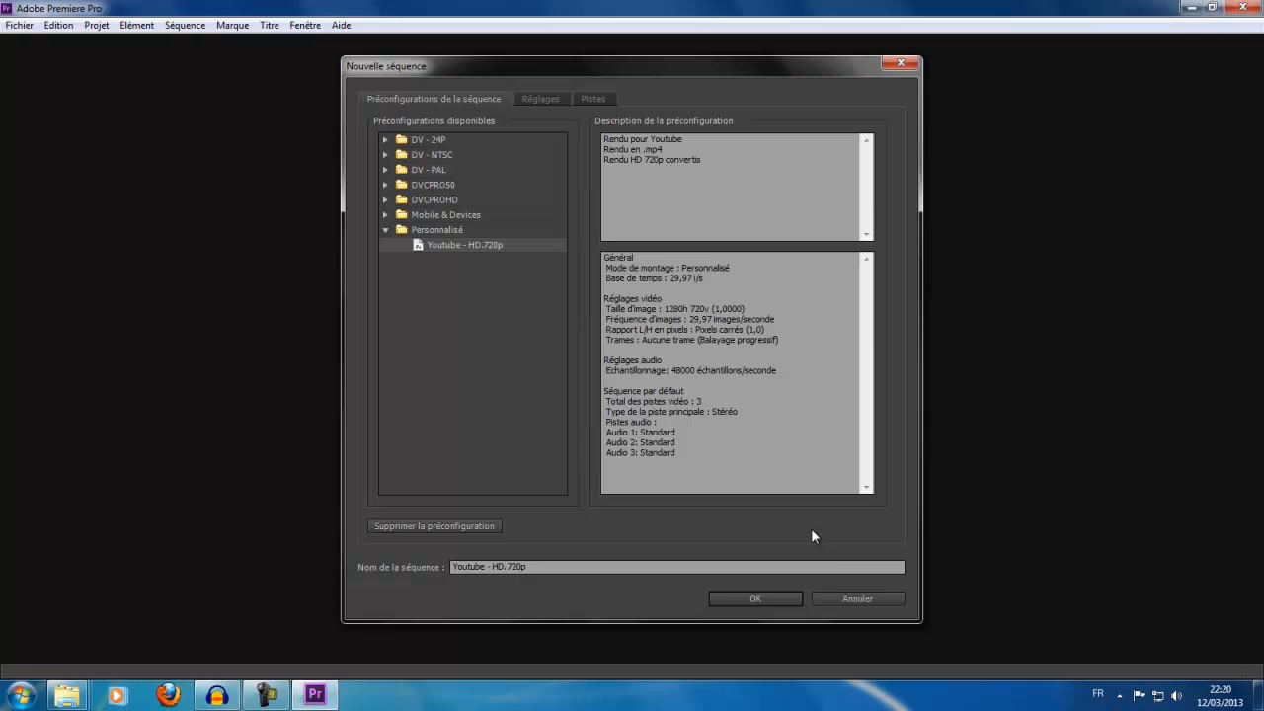
Create the sequence from the custom Youtube - HD.720p preset.
{"action": "left_click", "coordinate": [778, 593]}
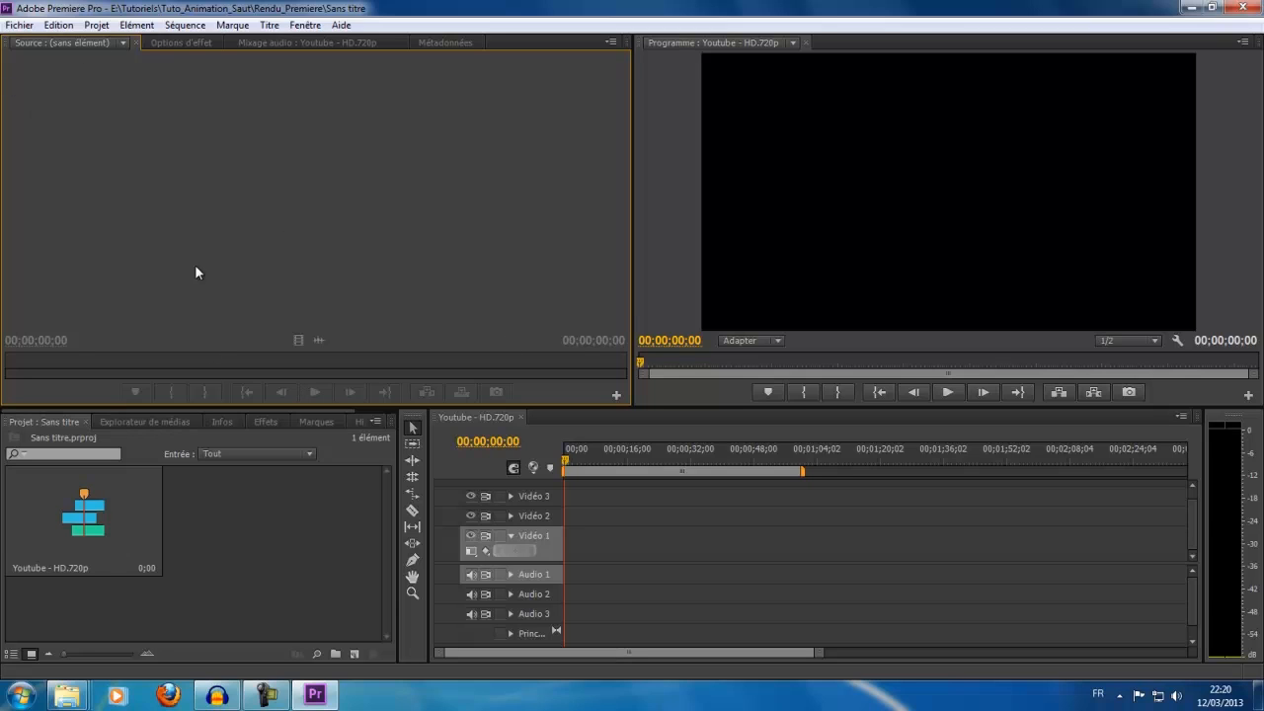
{"action": "left_click", "coordinate": [198, 43]}
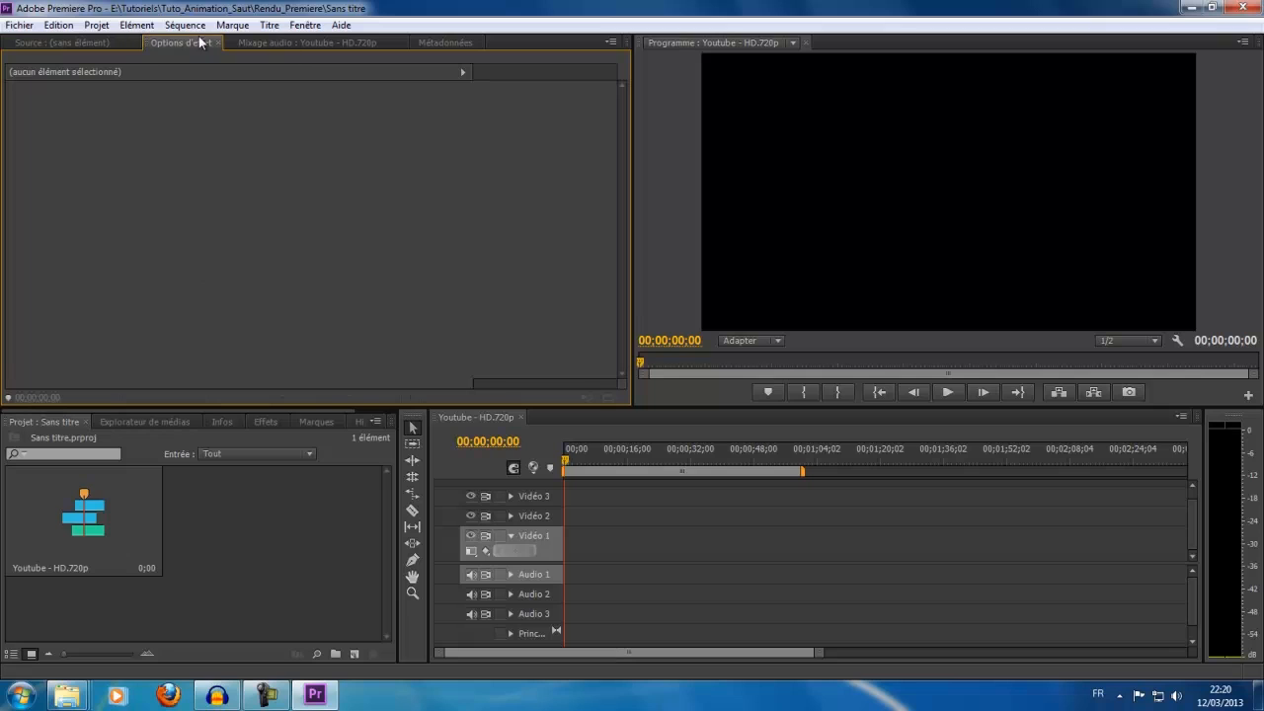
{"action": "left_click", "coordinate": [98, 42]}
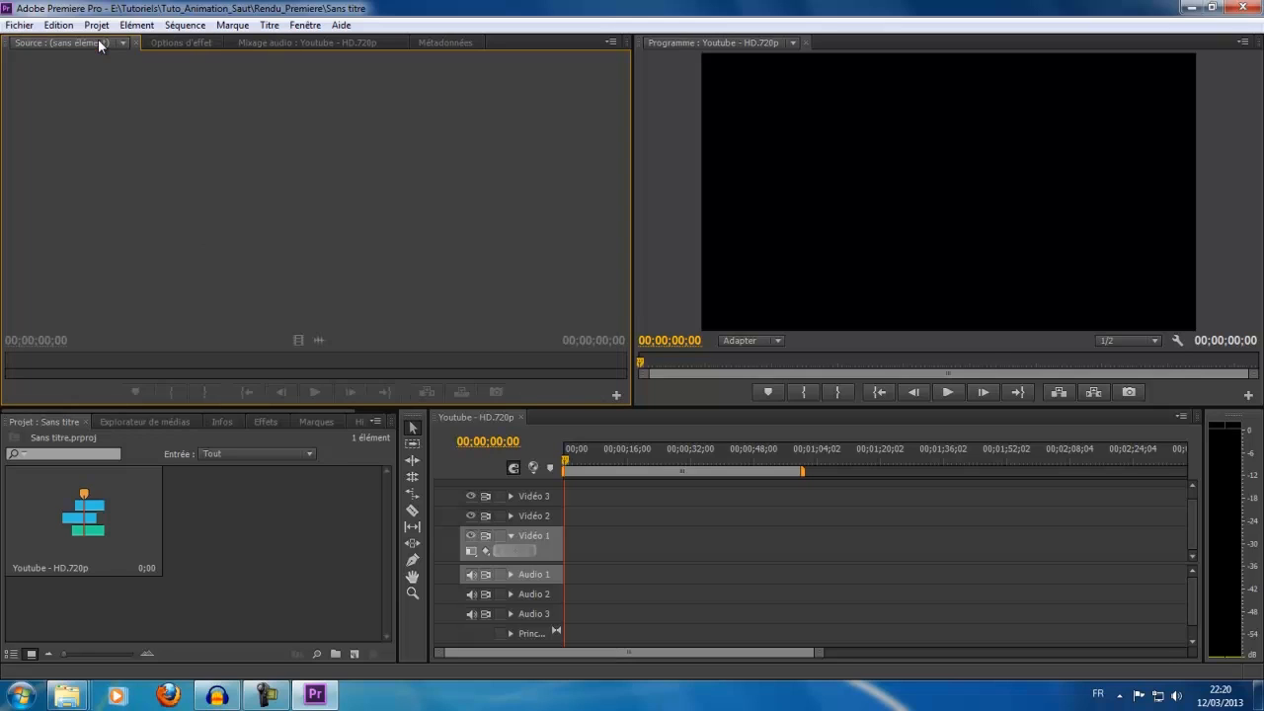
Import the Tuto_Animation_Saut video from the Documents library and place it at the start of the Vidéo 1 track.
{"action": "left_click", "coordinate": [19, 695]}
{"action": "left_click", "coordinate": [319, 497]}
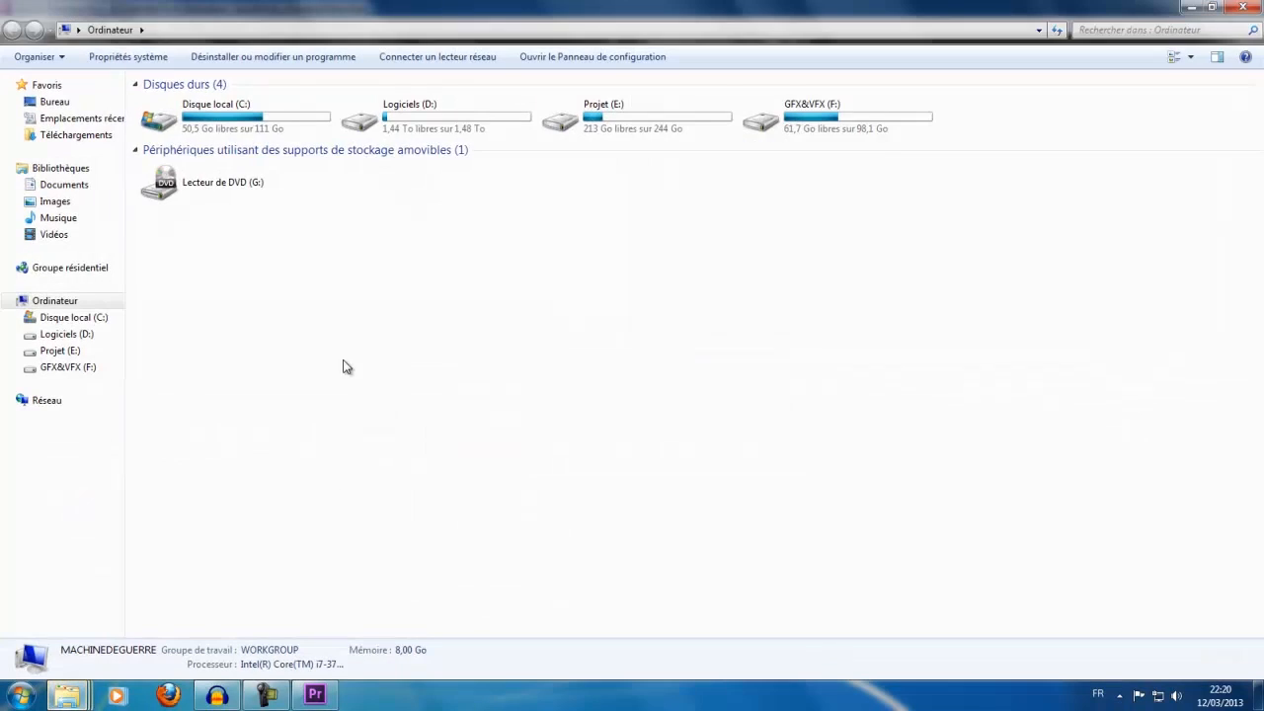
{"action": "left_click", "coordinate": [85, 186]}
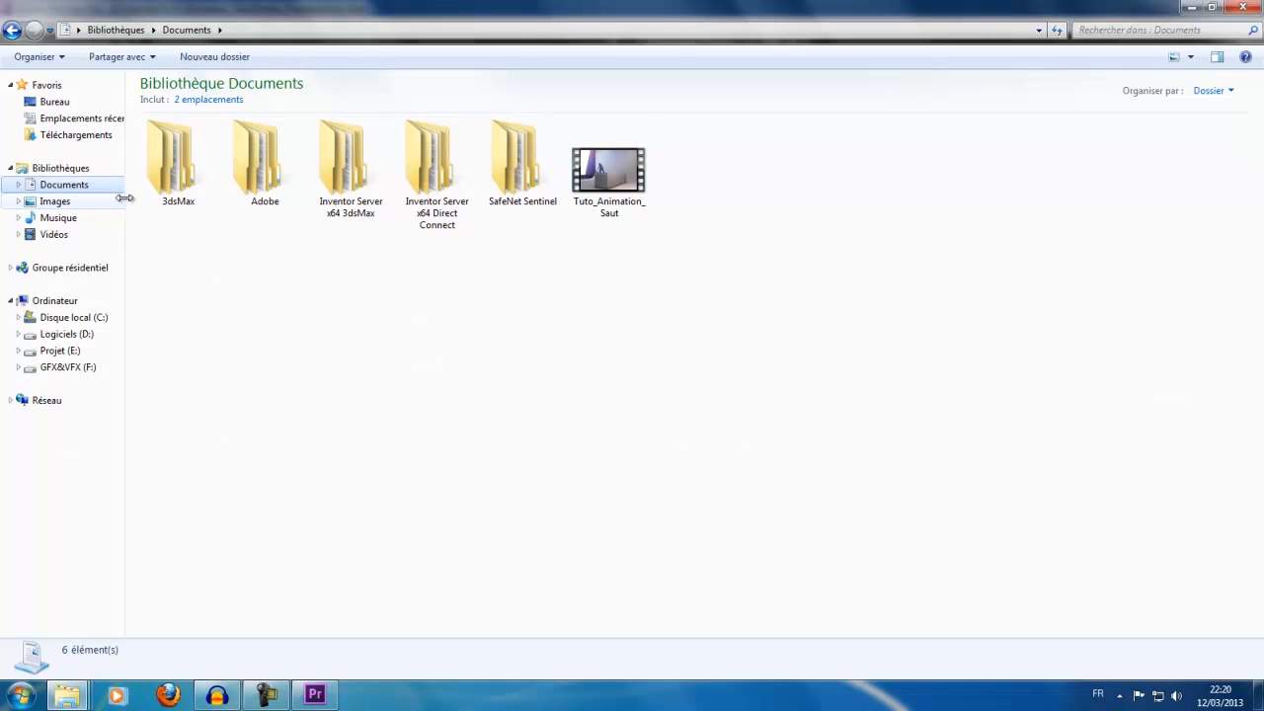
{"action": "left_click_drag", "start_coordinate": [631, 169], "coordinate": [305, 564]}
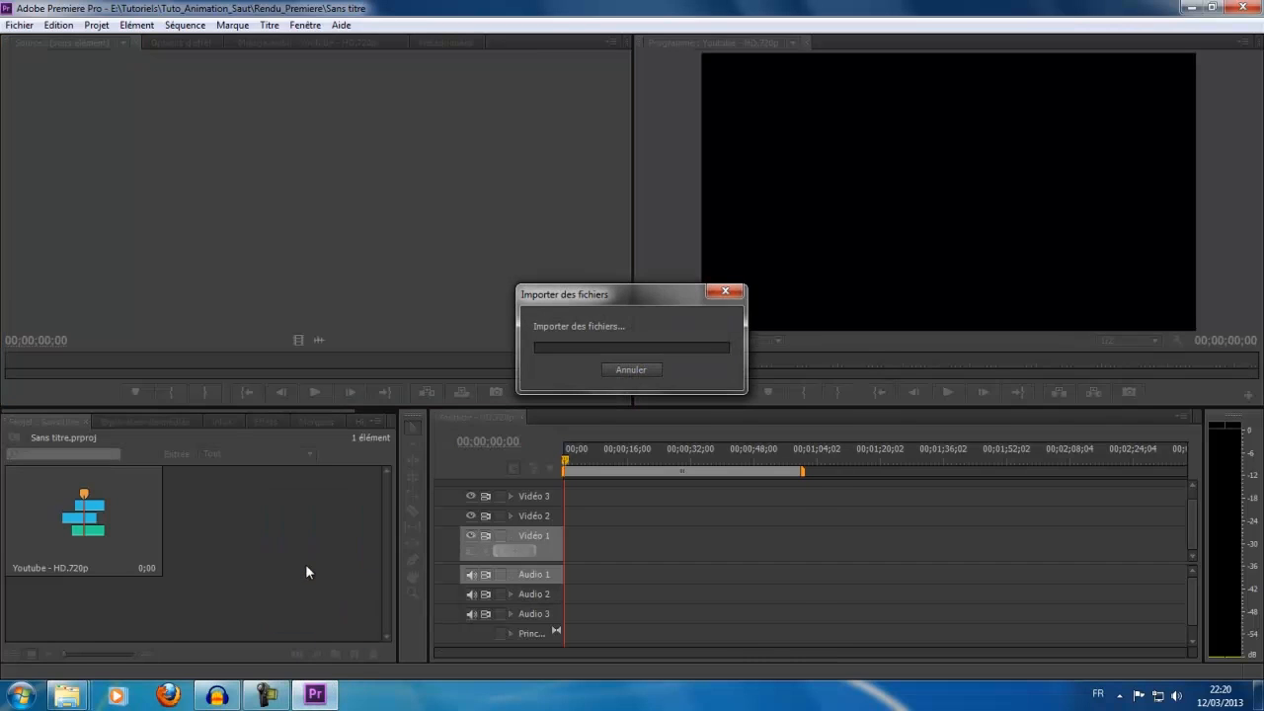
{"action": "left_click_drag", "start_coordinate": [242, 520], "coordinate": [588, 553]}
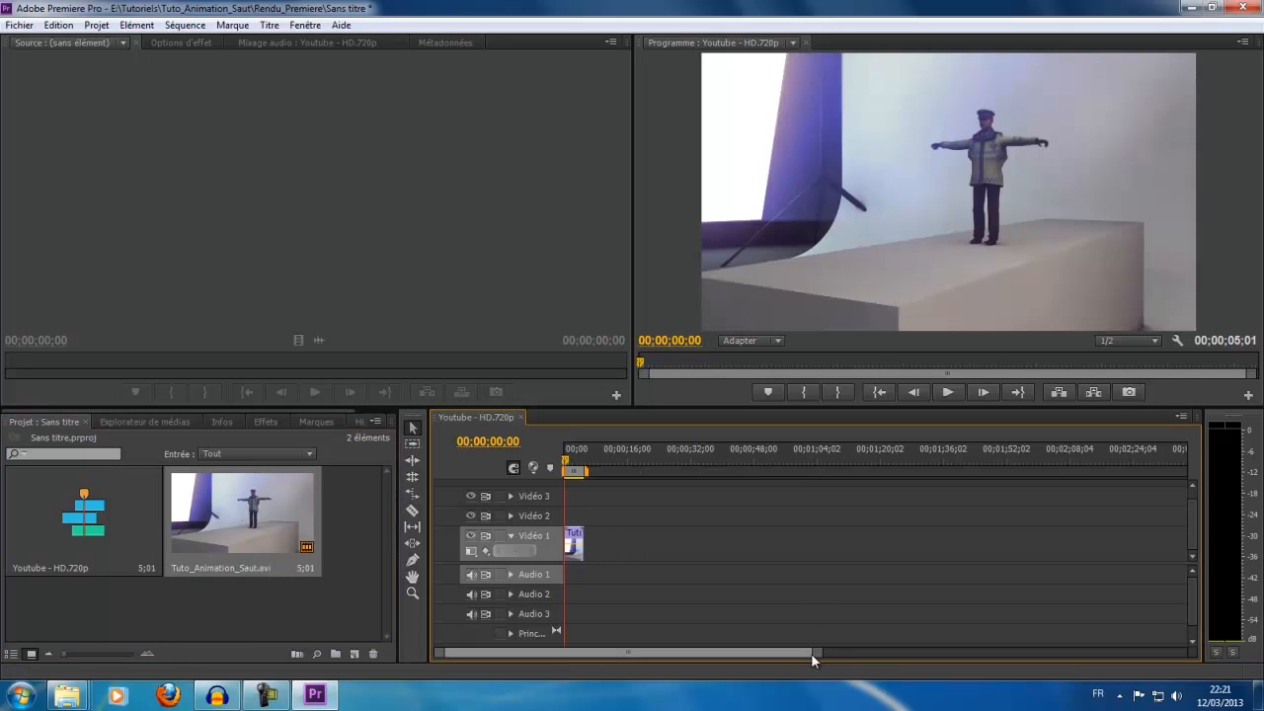
{"action": "left_click_drag", "start_coordinate": [814, 659], "coordinate": [780, 659]}
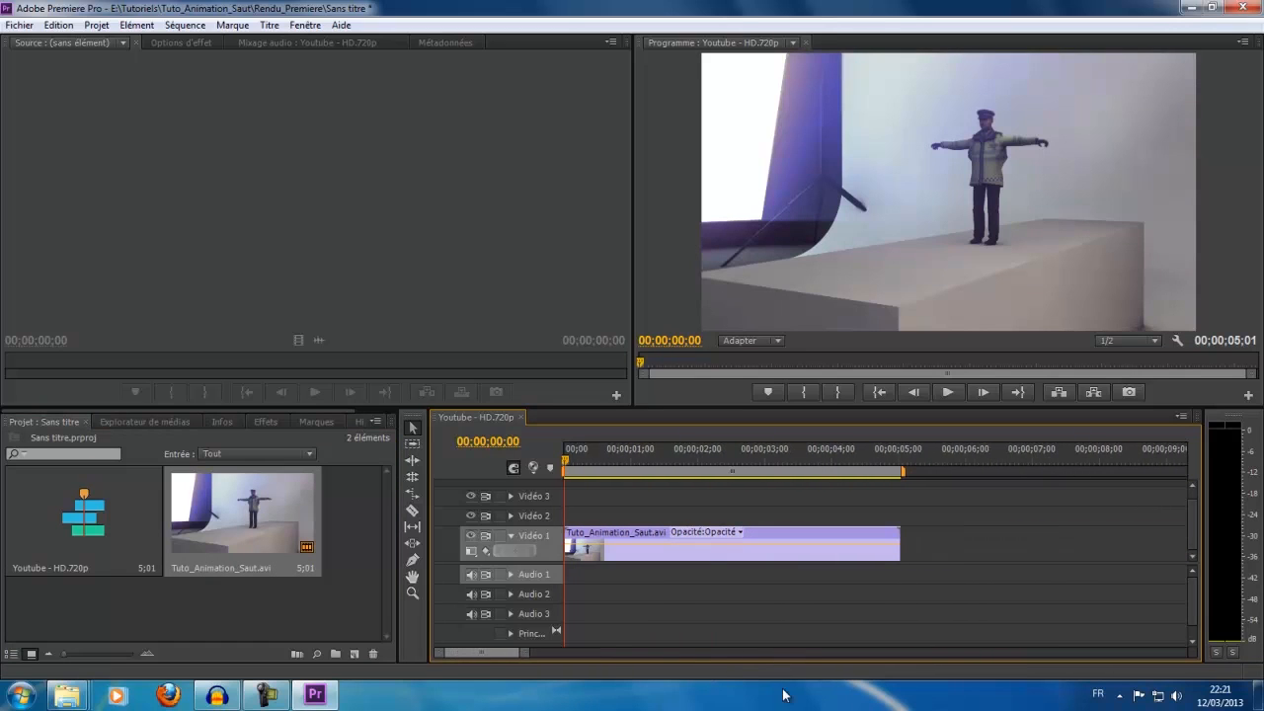
Set the Tuto_Animation_Saut.avi clip's opacity to 0% at the start of the sequence.
{"action": "left_click_drag", "start_coordinate": [659, 542], "coordinate": [664, 549]}
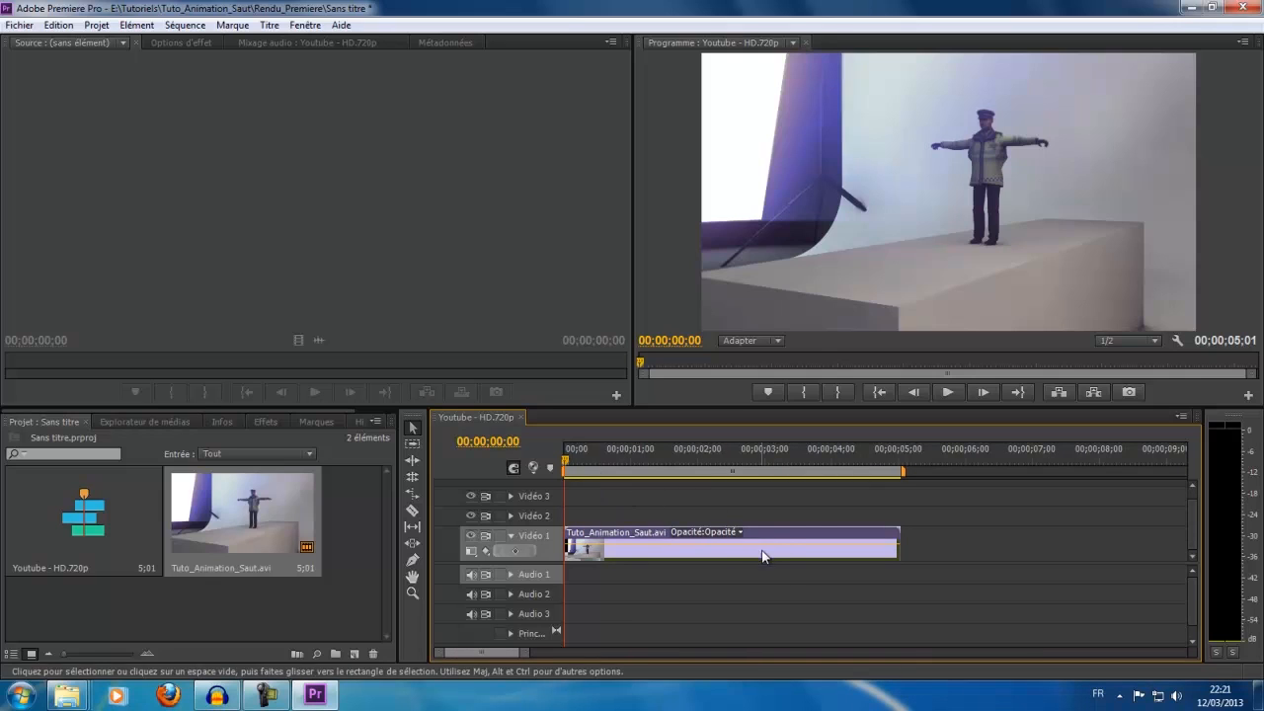
{"action": "left_click", "coordinate": [180, 43]}
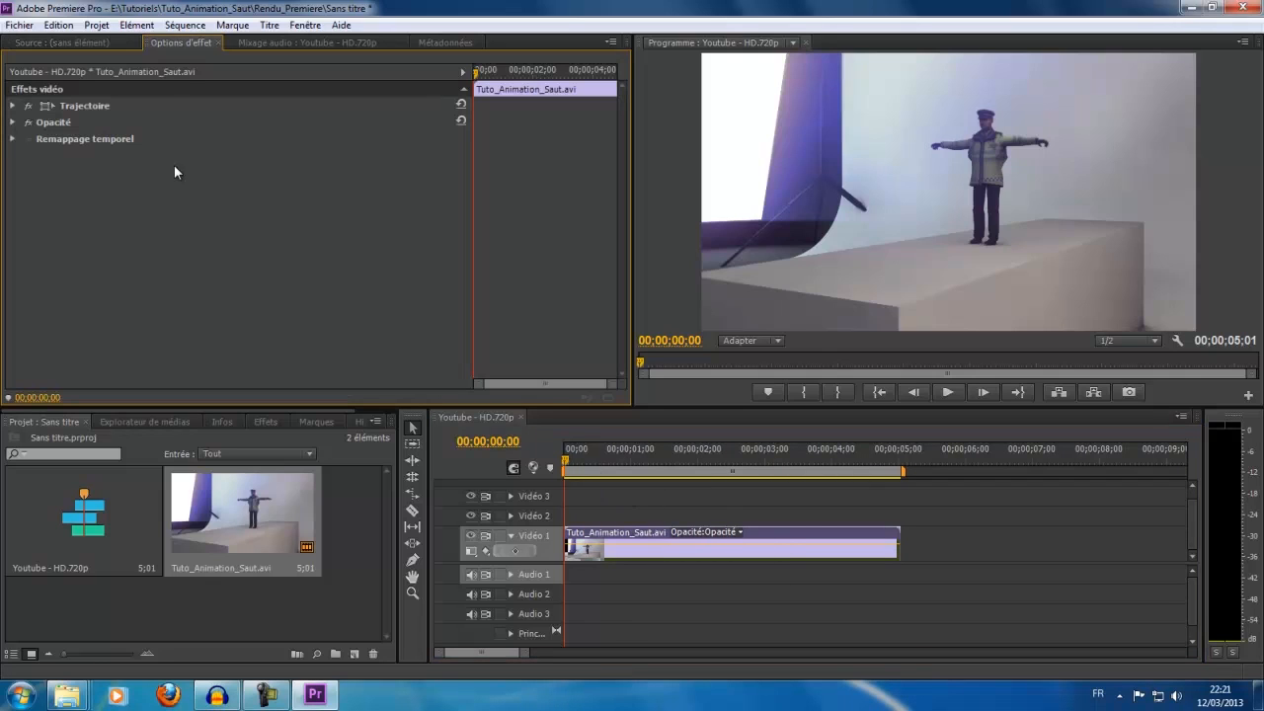
{"action": "left_click", "coordinate": [13, 123]}
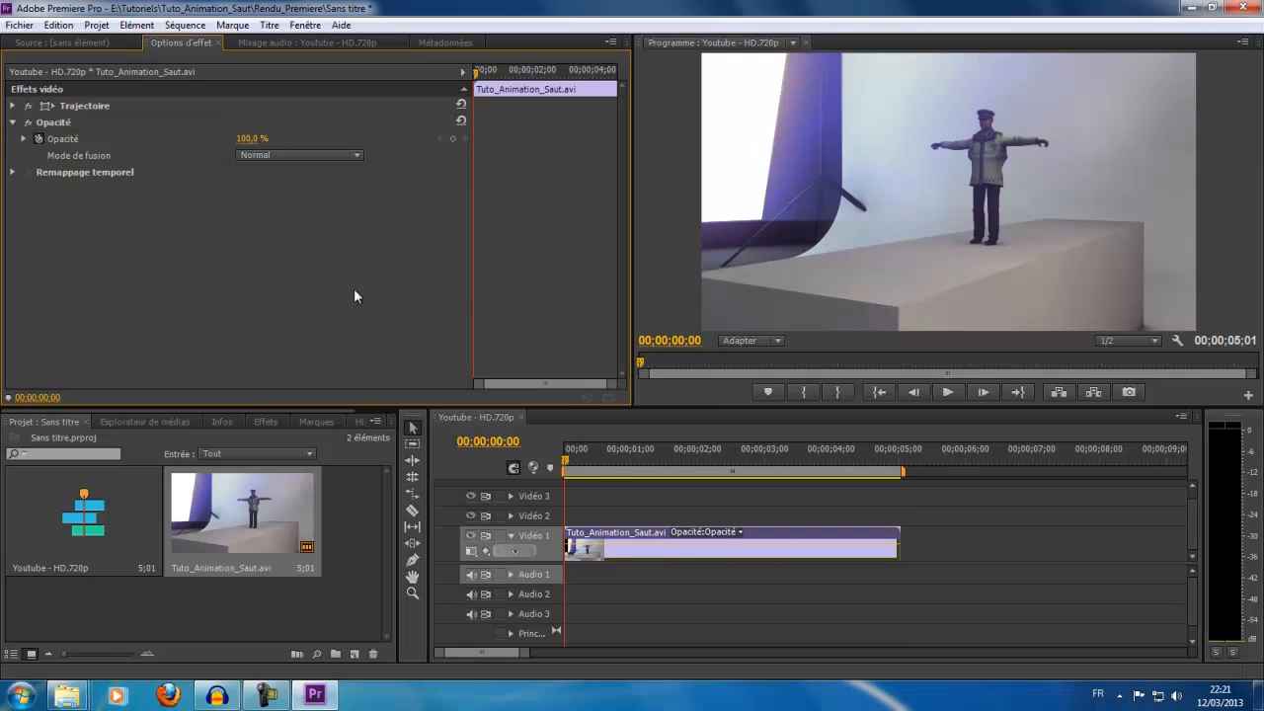
{"action": "left_click_drag", "start_coordinate": [249, 139], "coordinate": [70, 151]}
Keyframe the Tuto_Animation_Saut.avi clip's opacity to 100% at 1 second, 100% at 4 seconds and 0% at 5 seconds.
{"action": "left_click_drag", "start_coordinate": [568, 464], "coordinate": [632, 461]}
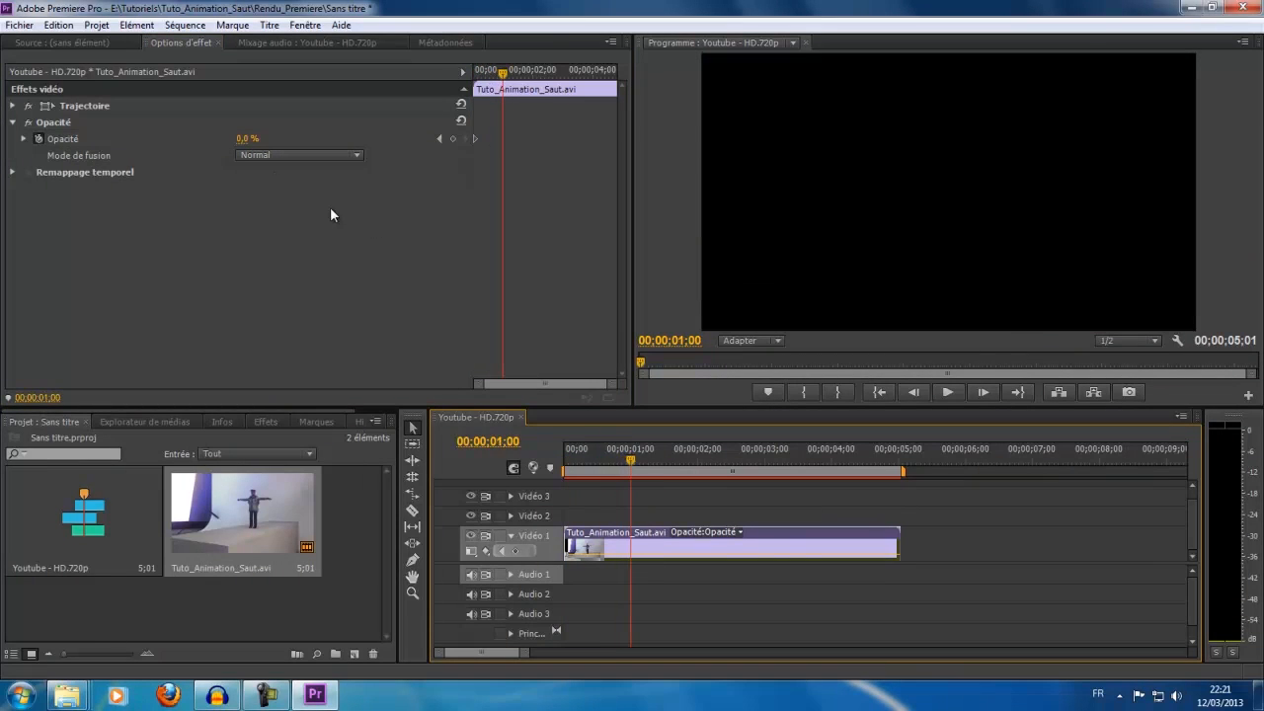
{"action": "left_click_drag", "start_coordinate": [246, 139], "coordinate": [312, 221]}
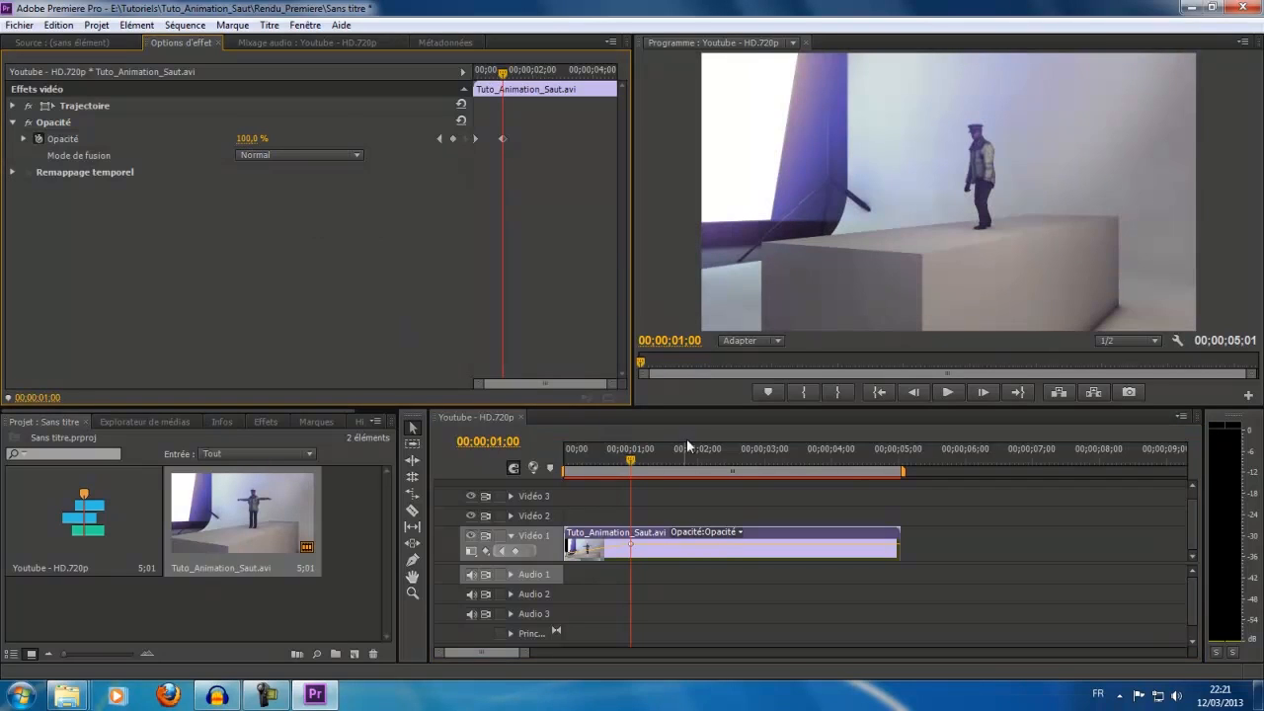
{"action": "left_click_drag", "start_coordinate": [640, 460], "coordinate": [830, 458]}
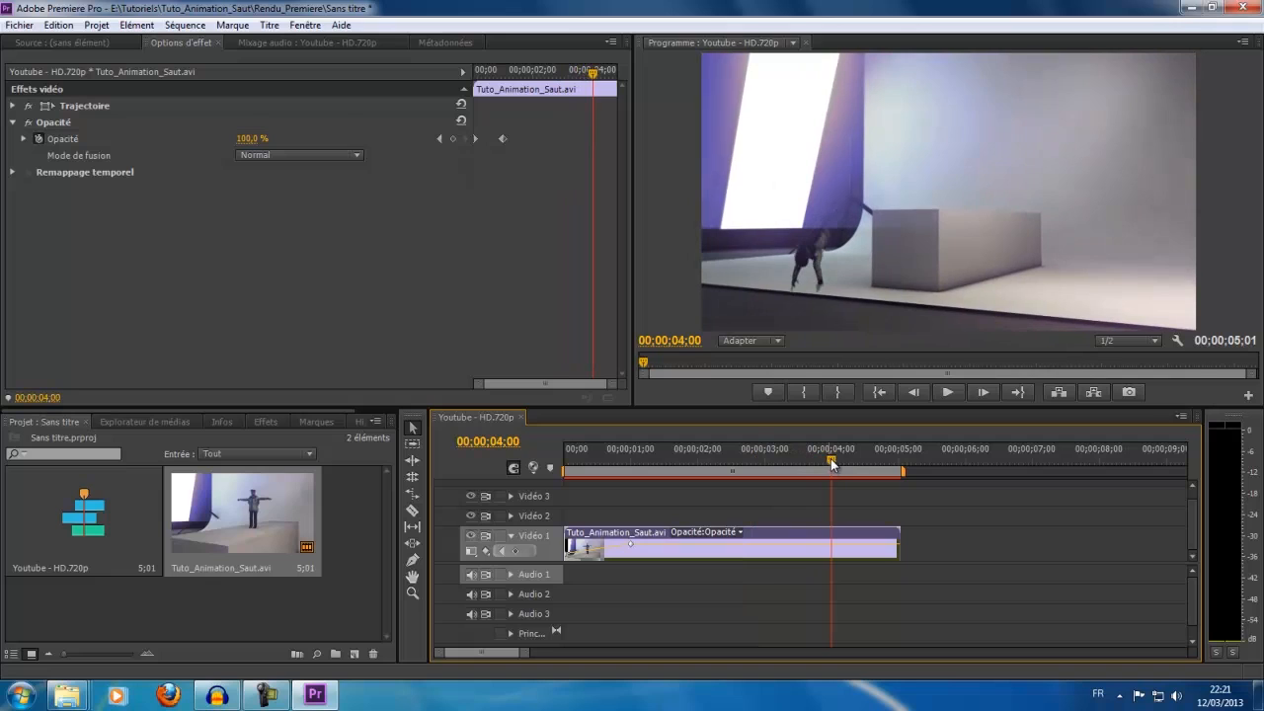
{"action": "left_click", "coordinate": [455, 139]}
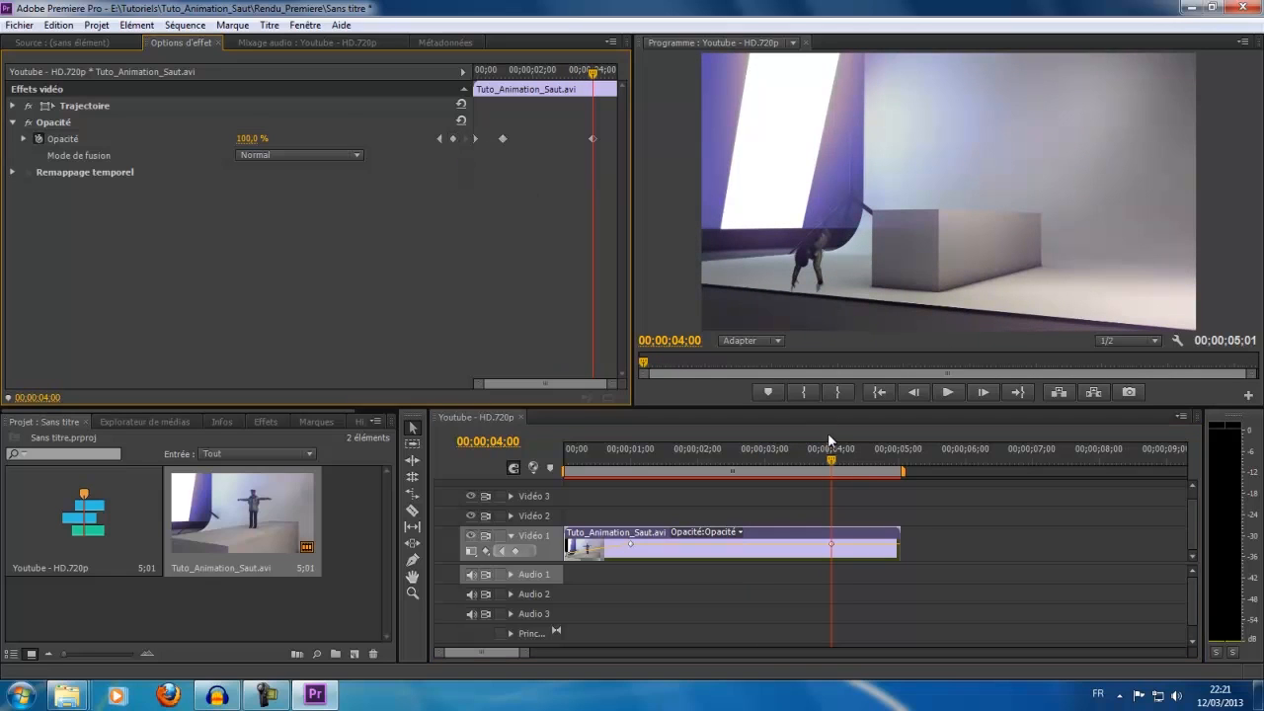
{"action": "left_click_drag", "start_coordinate": [832, 458], "coordinate": [898, 457]}
{"action": "left_click_drag", "start_coordinate": [248, 139], "coordinate": [104, 134]}
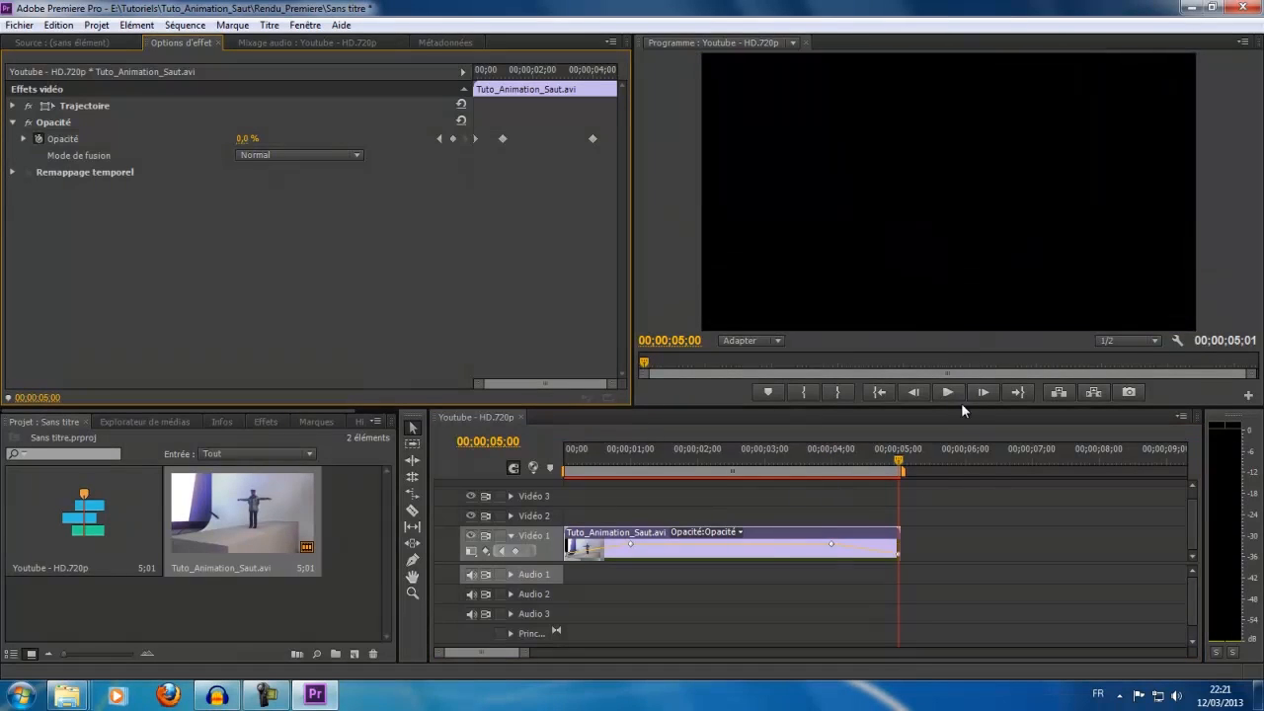
{"action": "left_click", "coordinate": [953, 391]}
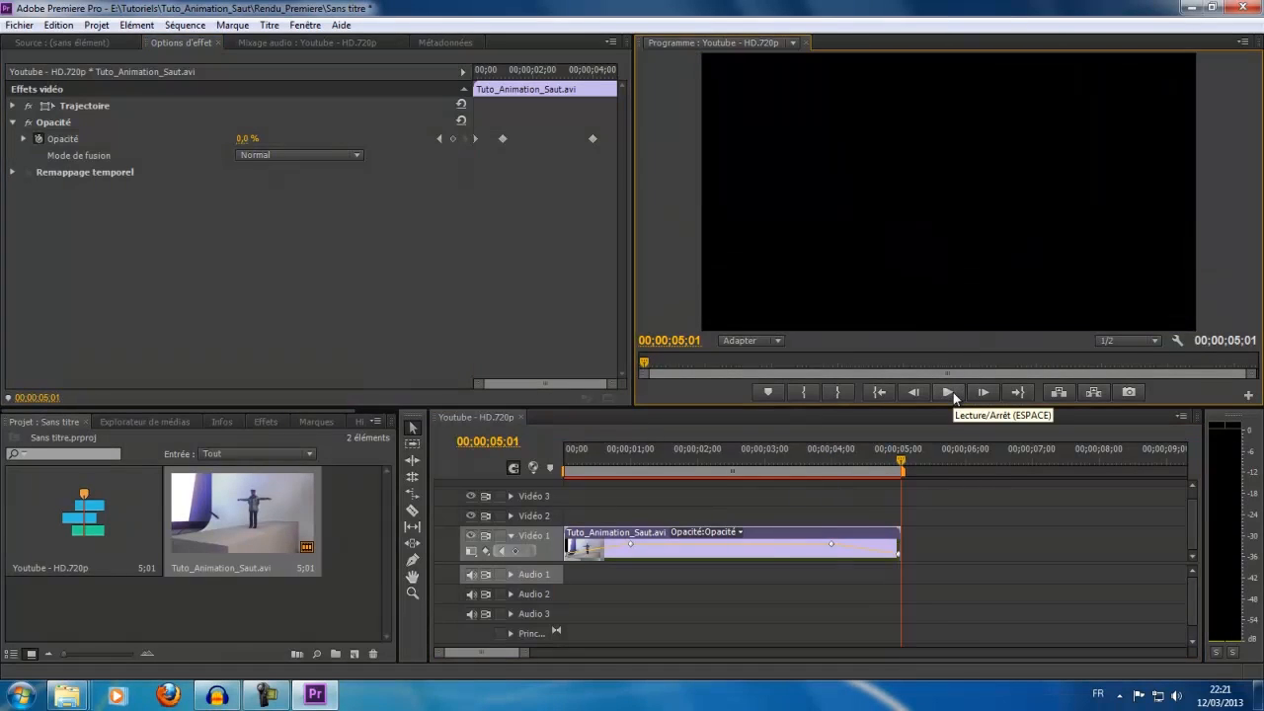
{"action": "left_click", "coordinate": [947, 398]}
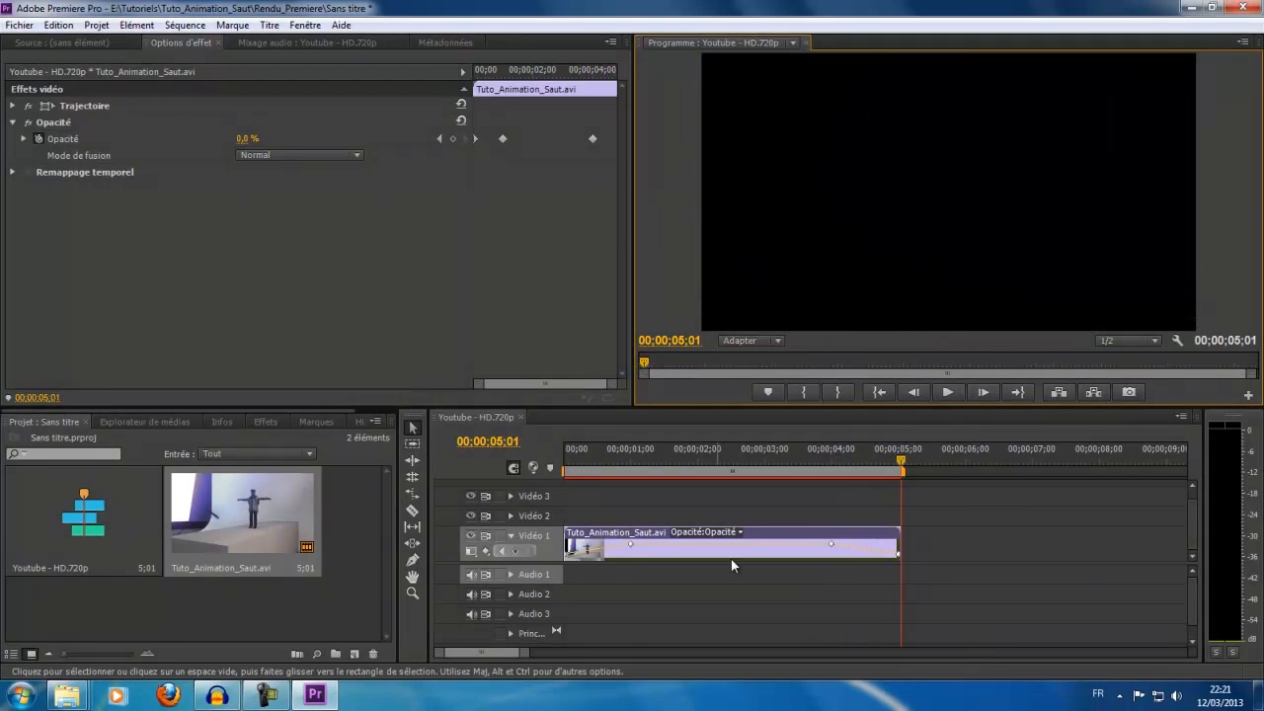
{"action": "left_click", "coordinate": [19, 694]}
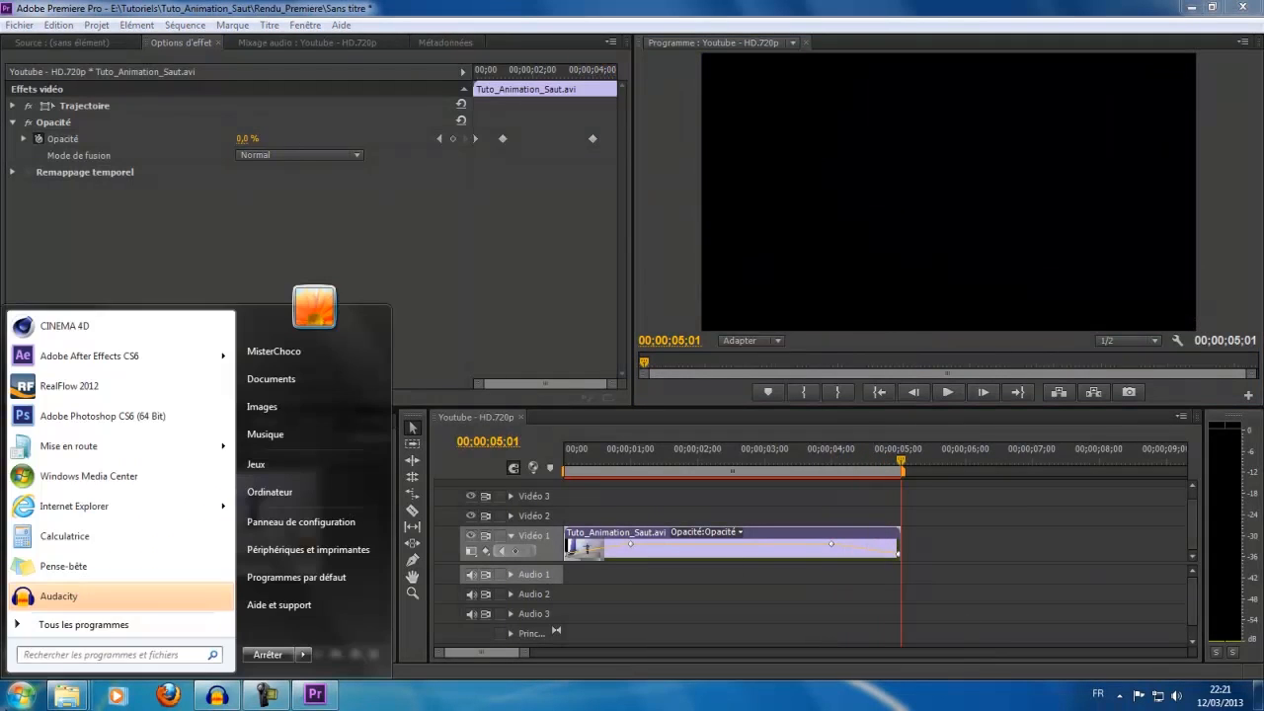
{"action": "left_click", "coordinate": [20, 694]}
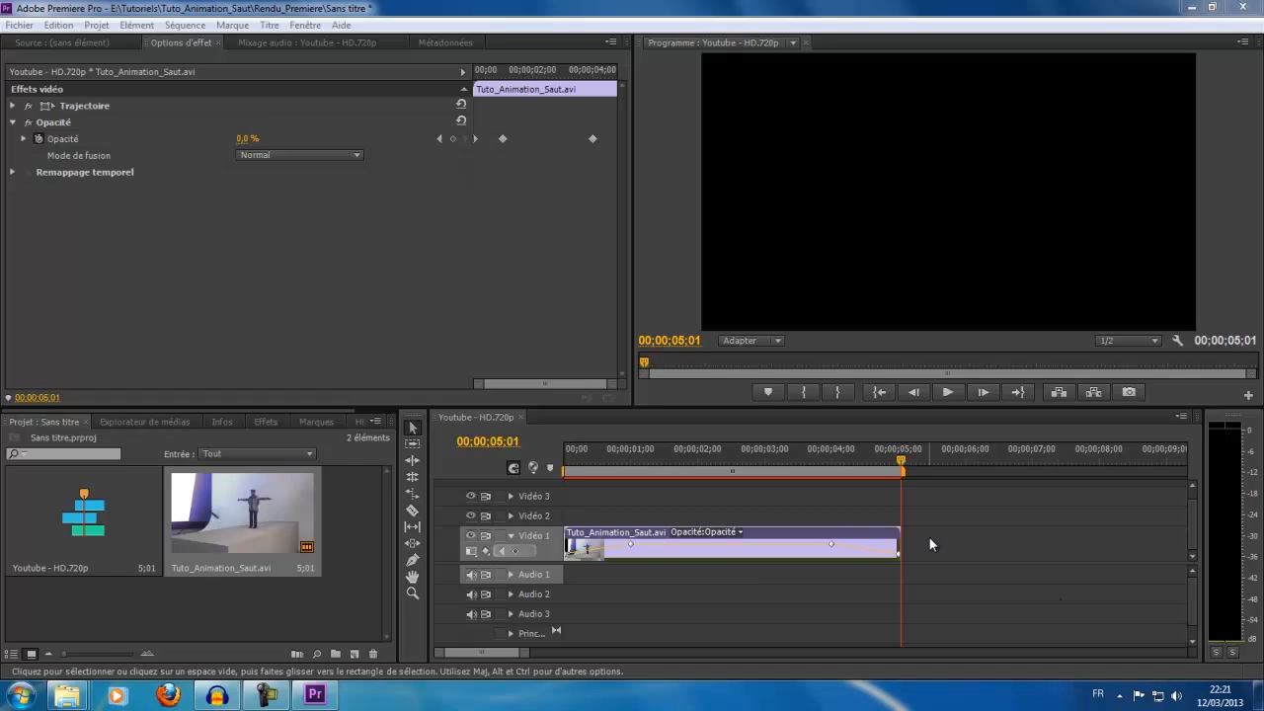
Import Kalimba.mp3 from the sample music folder of the Musique library and place it at the start of the Audio 1 track.
{"action": "mouse_move", "coordinate": [66, 694]}
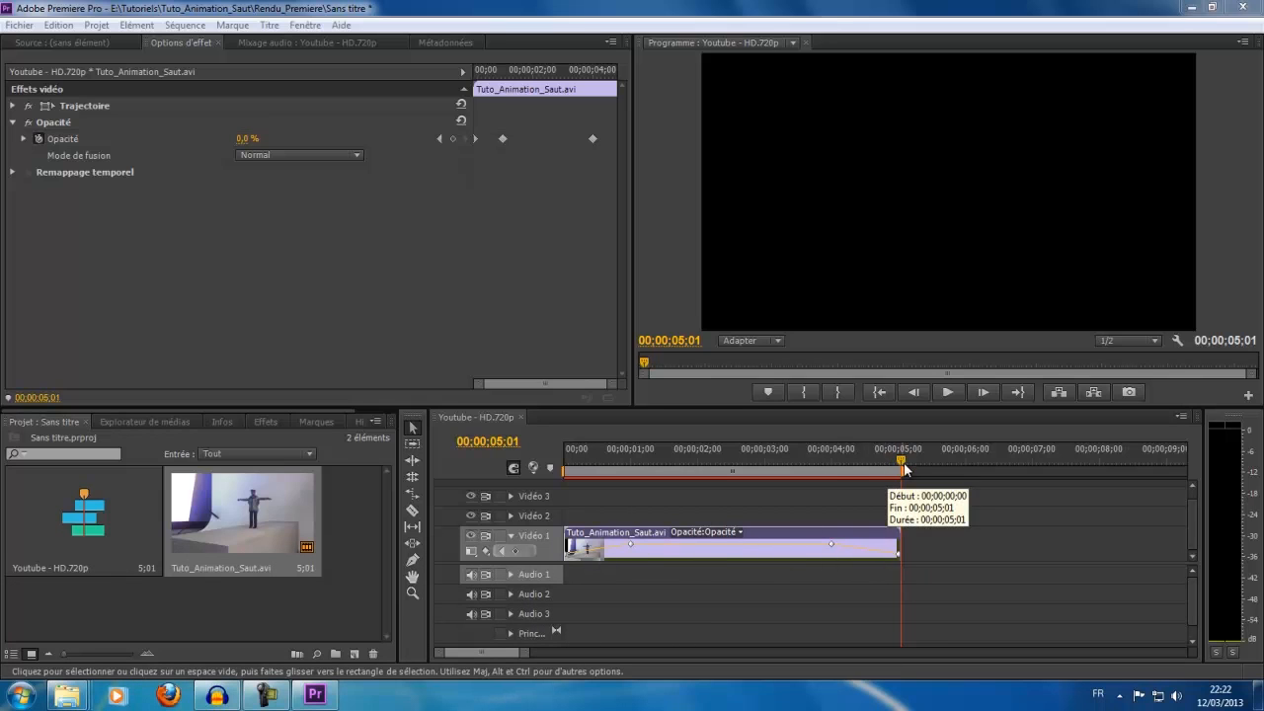
{"action": "left_click_drag", "start_coordinate": [886, 462], "coordinate": [636, 497]}
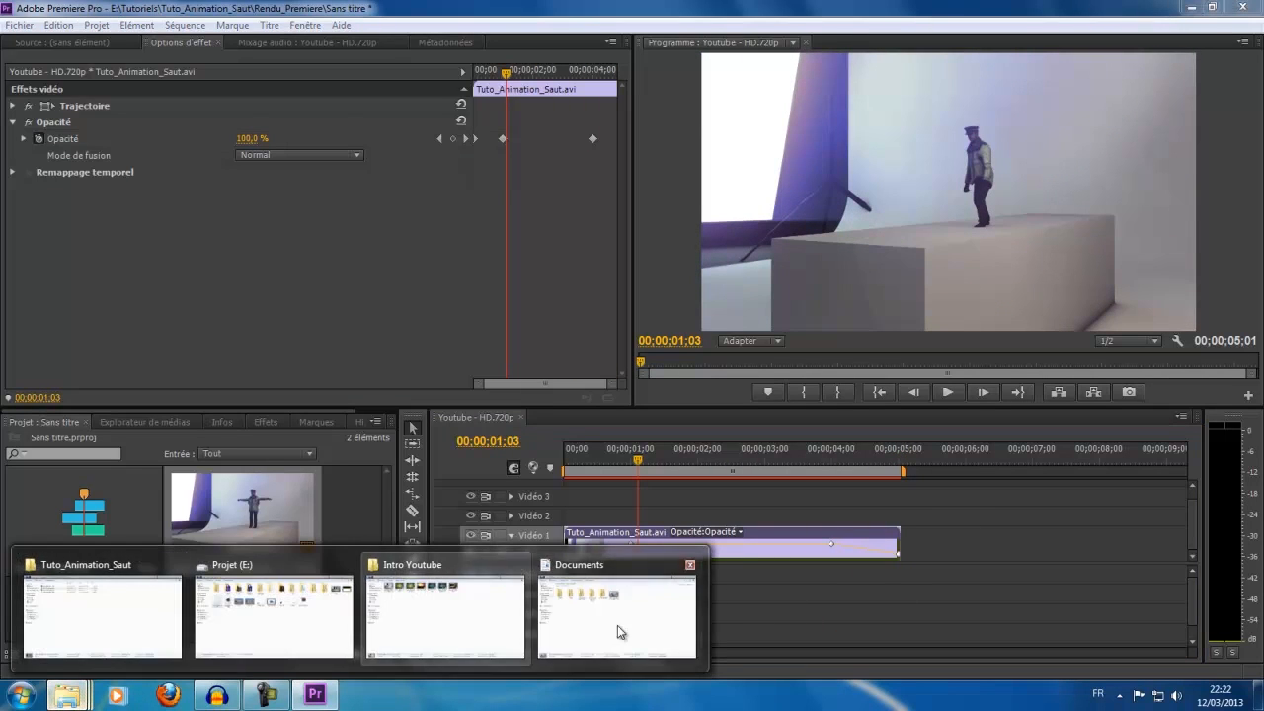
{"action": "left_click", "coordinate": [543, 631]}
{"action": "left_click", "coordinate": [89, 213]}
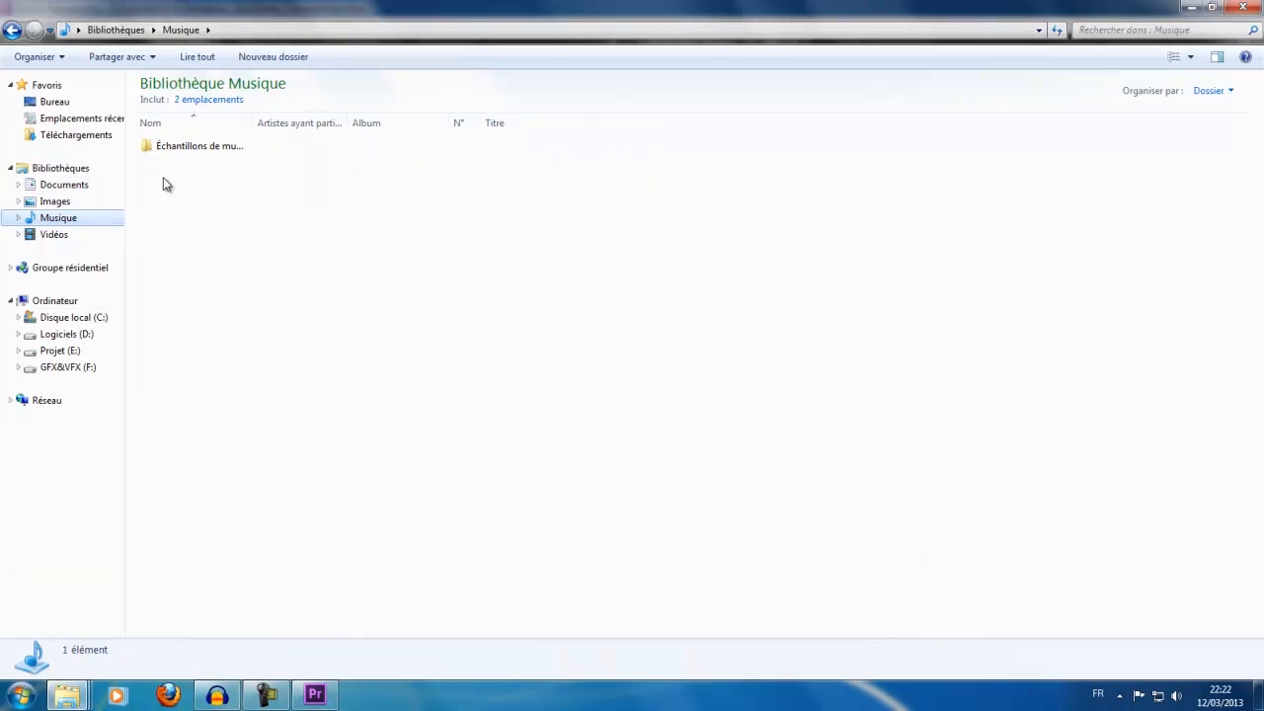
{"action": "double_click", "coordinate": [182, 149]}
{"action": "double_click", "coordinate": [219, 148]}
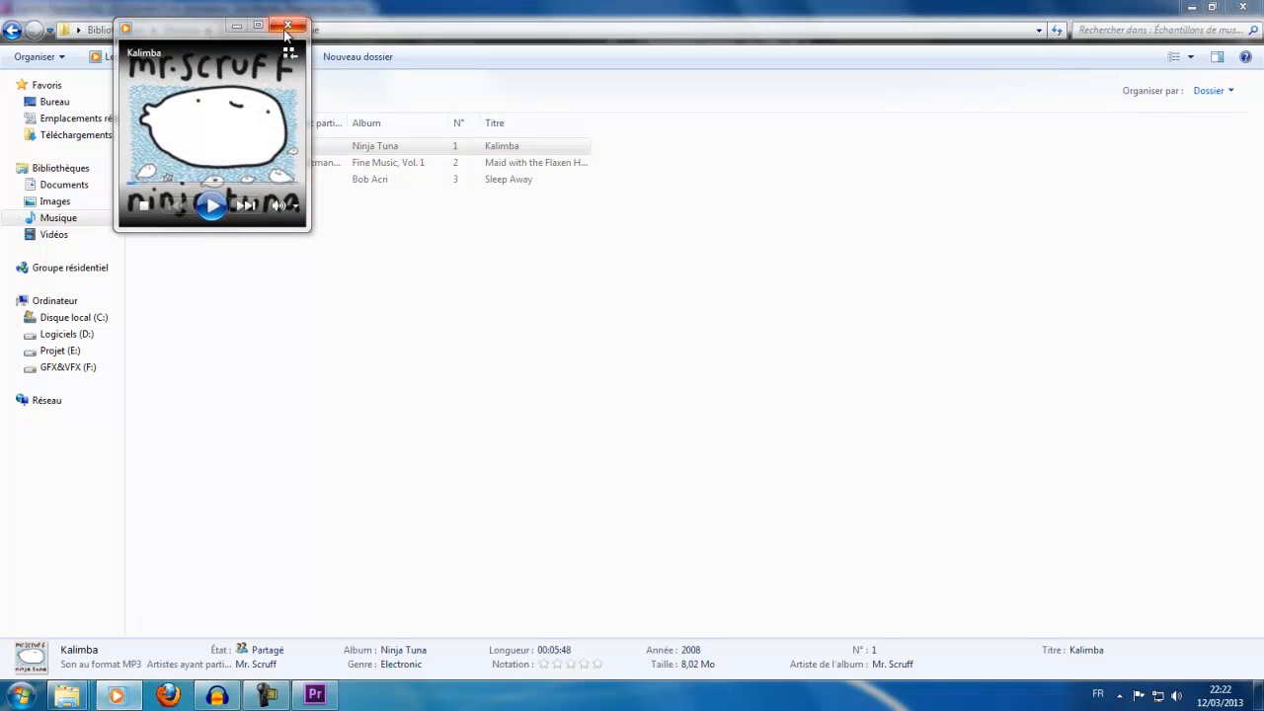
{"action": "left_click", "coordinate": [287, 25]}
{"action": "left_click_drag", "start_coordinate": [230, 183], "coordinate": [351, 592]}
{"action": "left_click_drag", "start_coordinate": [316, 508], "coordinate": [569, 581]}
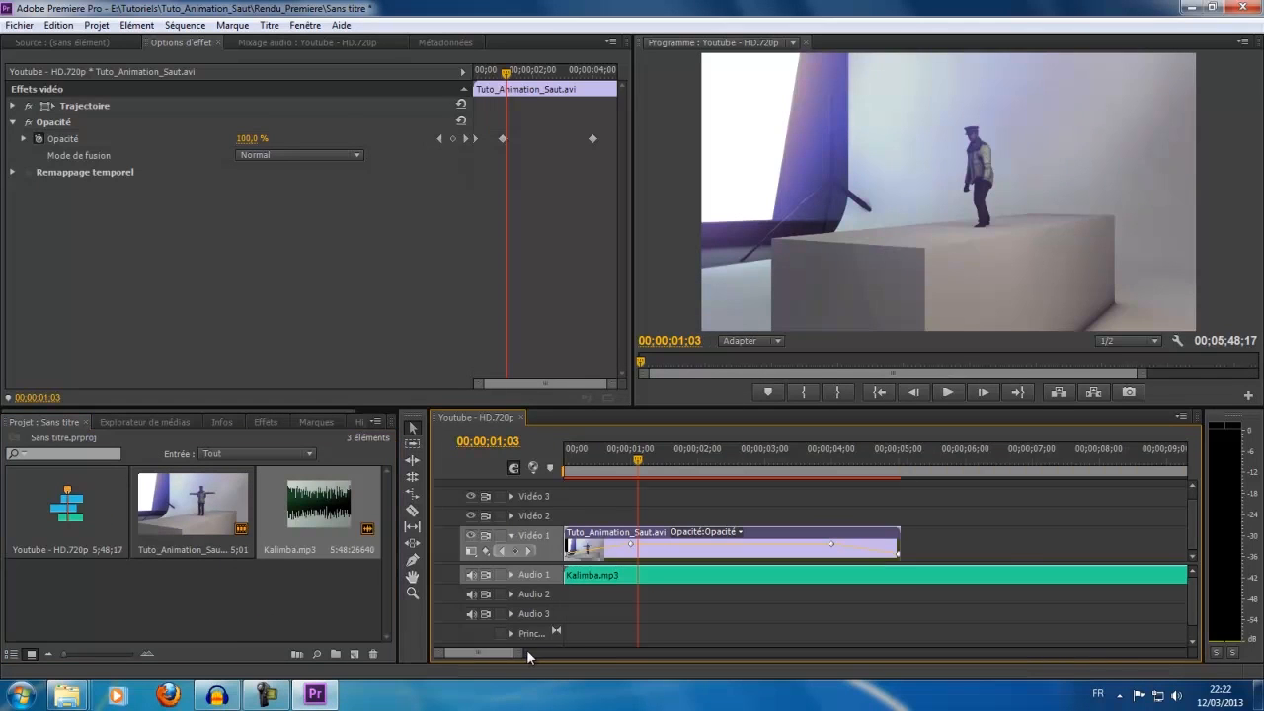
Trim the end of the Kalimba.mp3 clip on Audio 1 to match the end of the video clip.
{"action": "left_click_drag", "start_coordinate": [528, 652], "coordinate": [963, 660]}
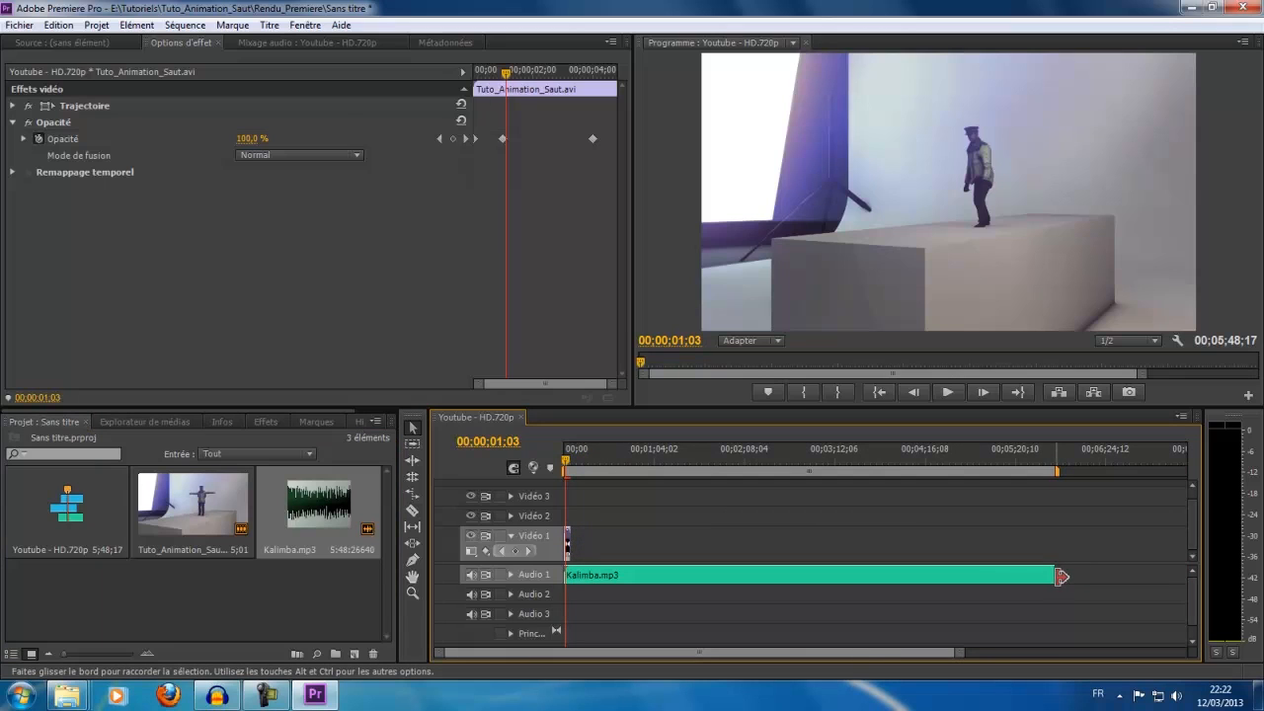
{"action": "left_click_drag", "start_coordinate": [1047, 576], "coordinate": [569, 583]}
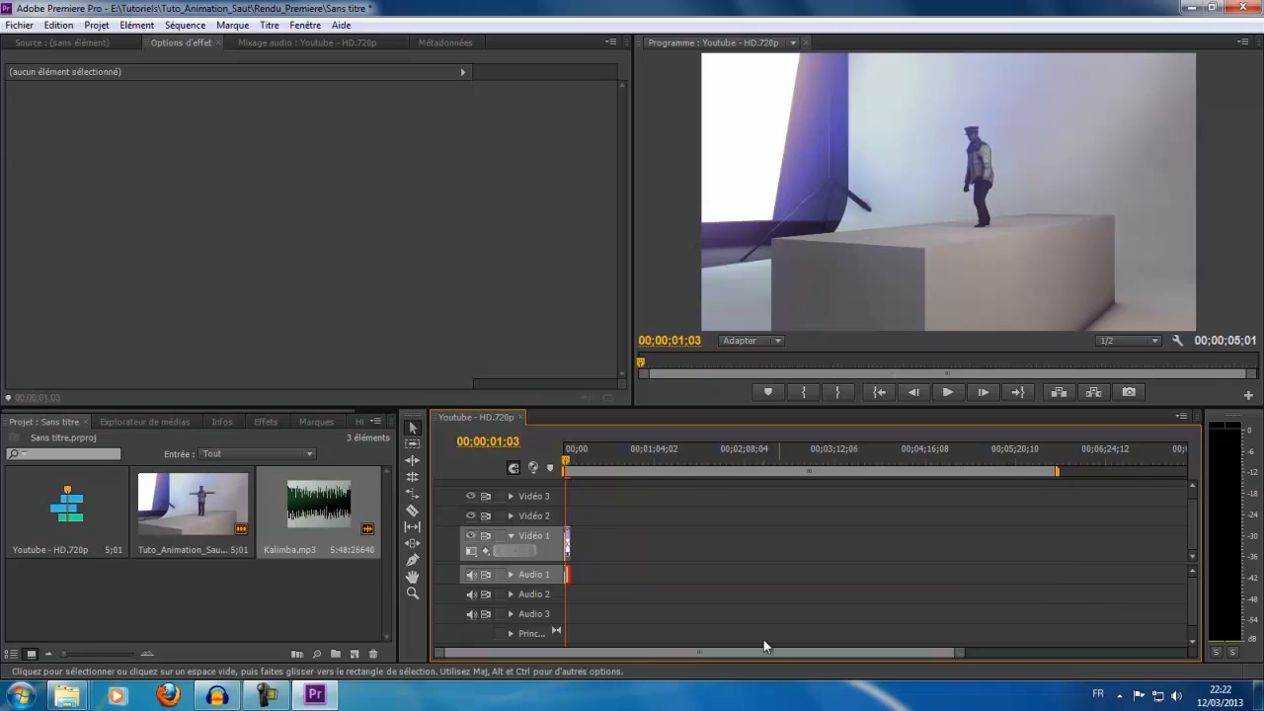
{"action": "left_click_drag", "start_coordinate": [961, 659], "coordinate": [732, 647]}
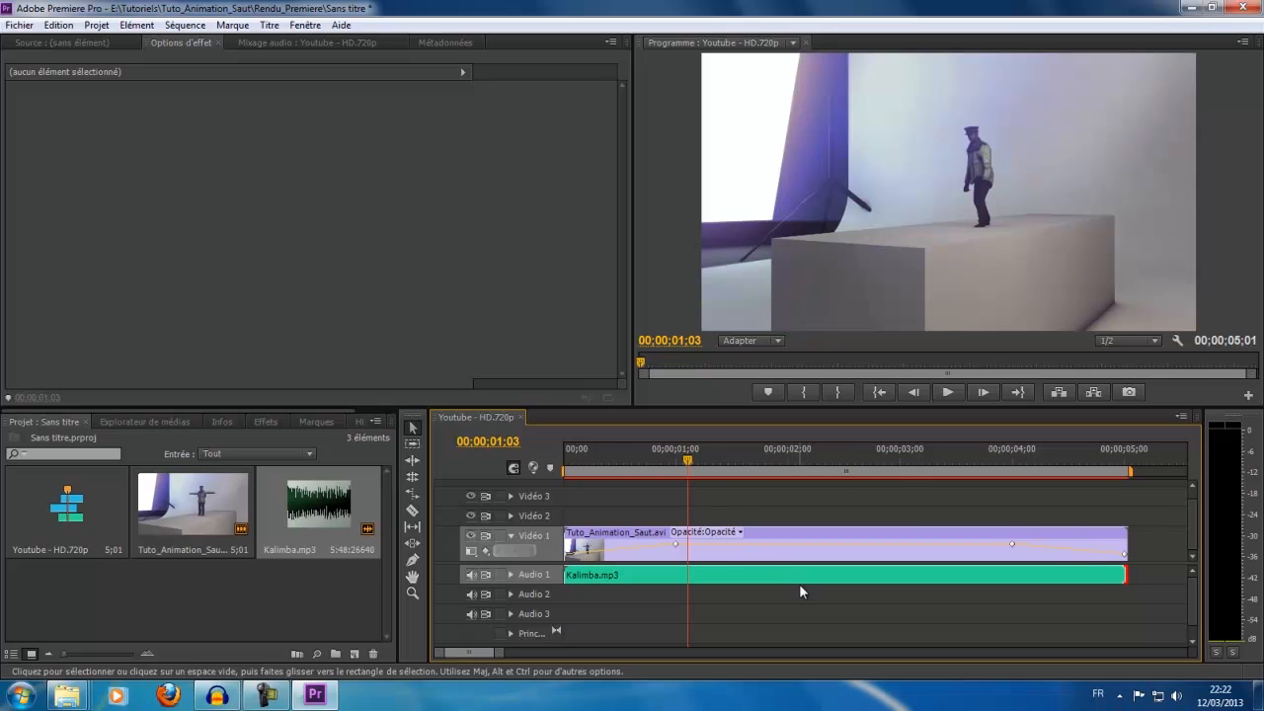
Keyframe a fade-in on the Kalimba.mp3 clip's volume level, from -287,5 dB at the sequence start to 0 dB at 1 second.
{"action": "left_click", "coordinate": [597, 457]}
{"action": "key", "text": "Home"}
{"action": "left_click", "coordinate": [597, 574]}
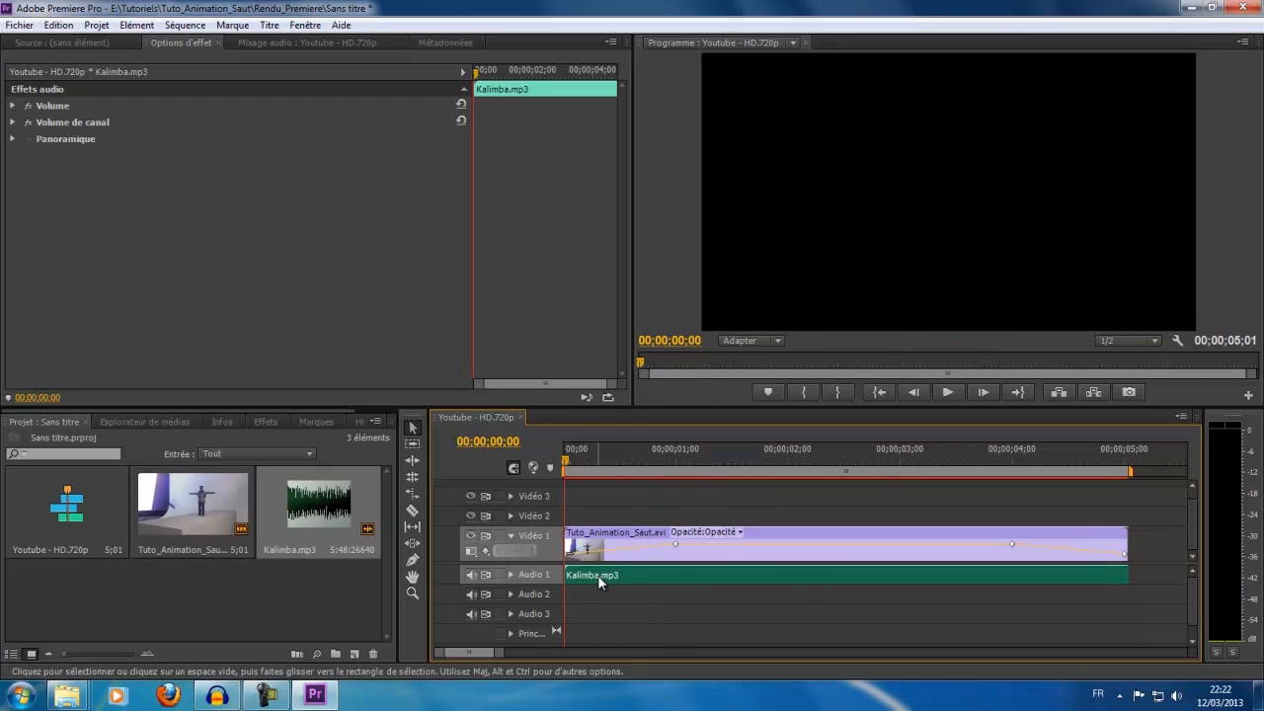
{"action": "left_click", "coordinate": [13, 107]}
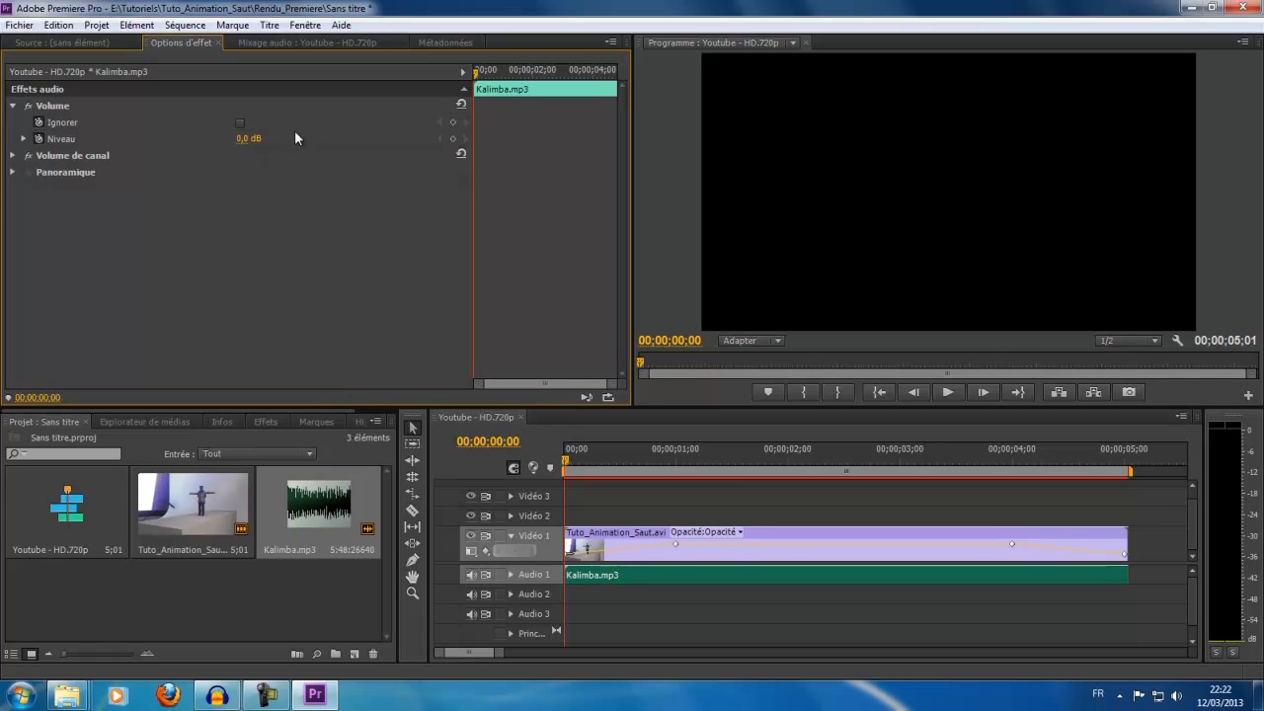
{"action": "mouse_move", "coordinate": [243, 138]}
{"action": "left_mouse_down"}
{"action": "mouse_move", "coordinate": [77, 145]}
{"action": "mouse_move", "coordinate": [254, 143]}
{"action": "left_mouse_up"}
{"action": "left_click_drag", "start_coordinate": [565, 459], "coordinate": [677, 469]}
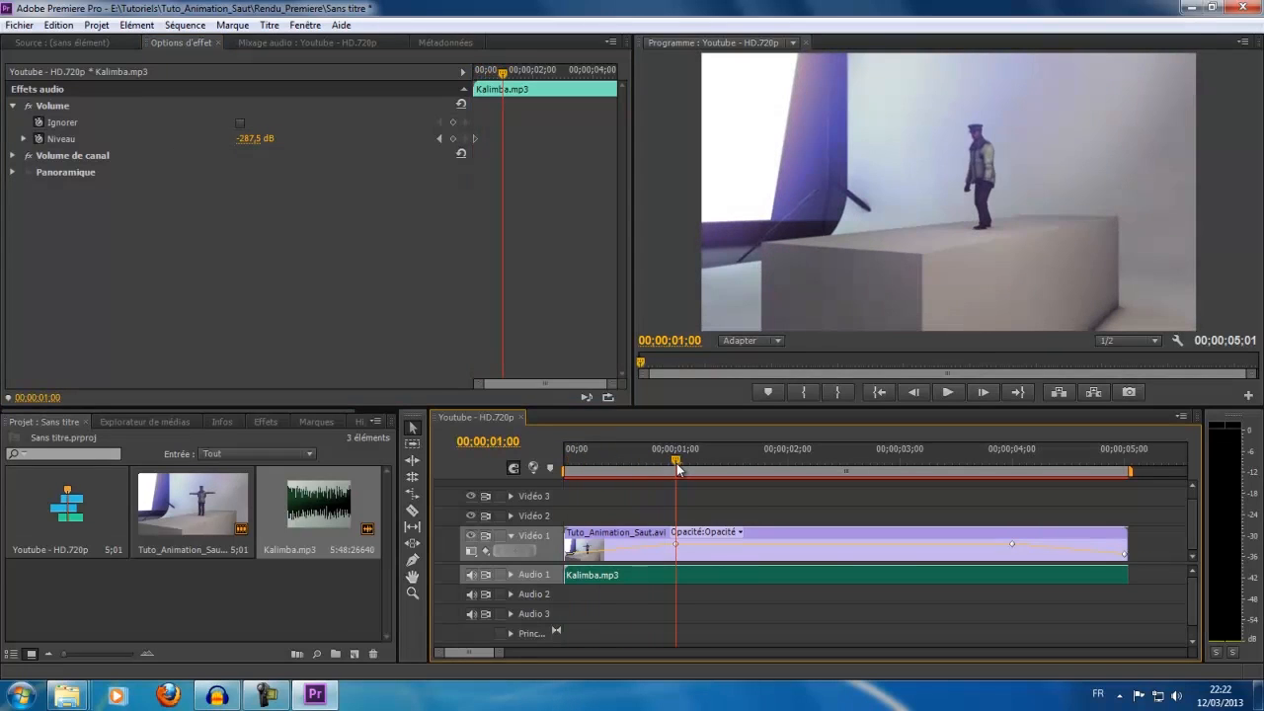
{"action": "left_click", "coordinate": [255, 139]}
{"action": "type", "text": "0"}
{"action": "key", "text": "Return"}
Keyframe a fade-out on the Kalimba.mp3 clip's volume level, from 0 dB at 4 seconds to -287,5 dB at 5 seconds.
{"action": "left_click", "coordinate": [677, 462]}
{"action": "left_click_drag", "start_coordinate": [677, 464], "coordinate": [1014, 456]}
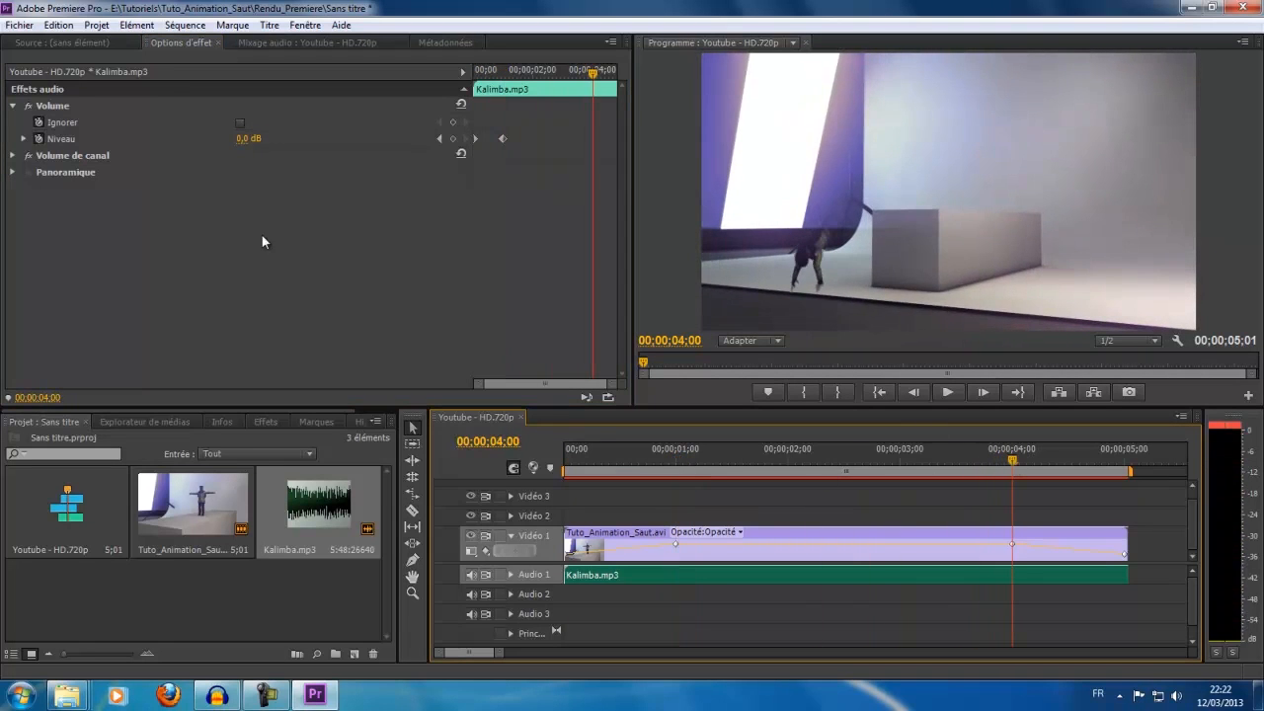
{"action": "left_click", "coordinate": [452, 138]}
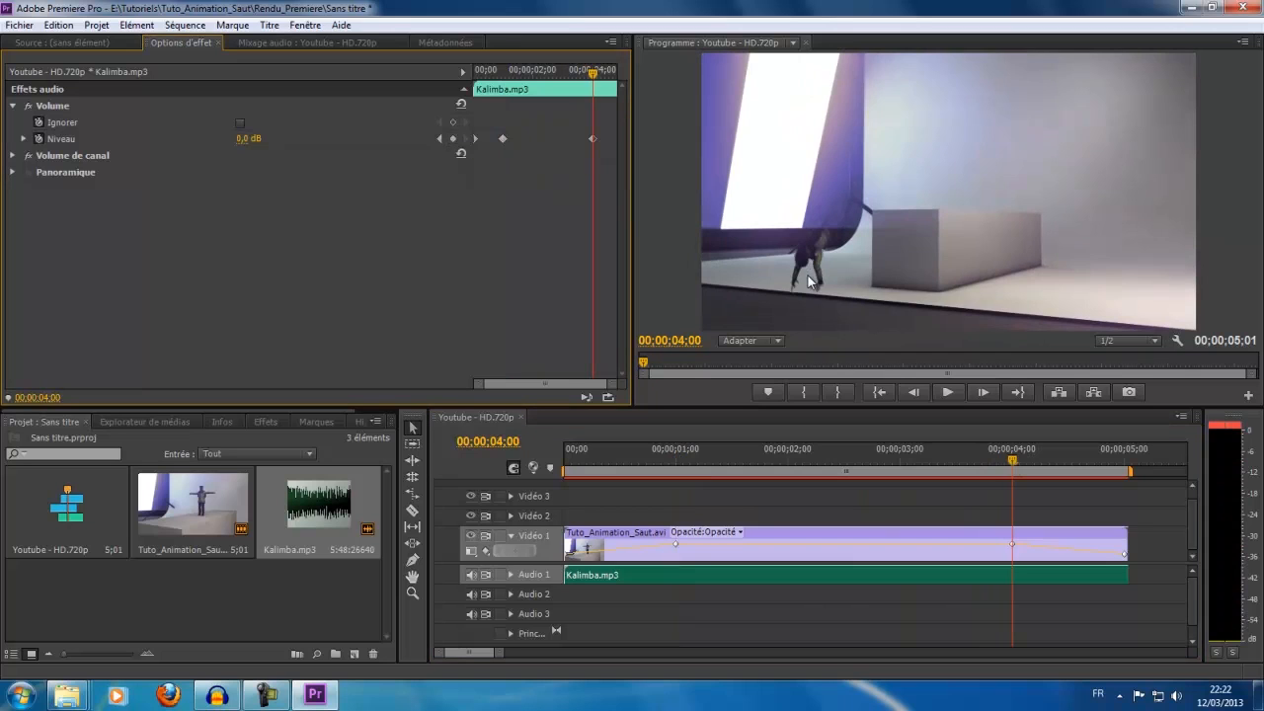
{"action": "left_click_drag", "start_coordinate": [1012, 461], "coordinate": [1126, 469]}
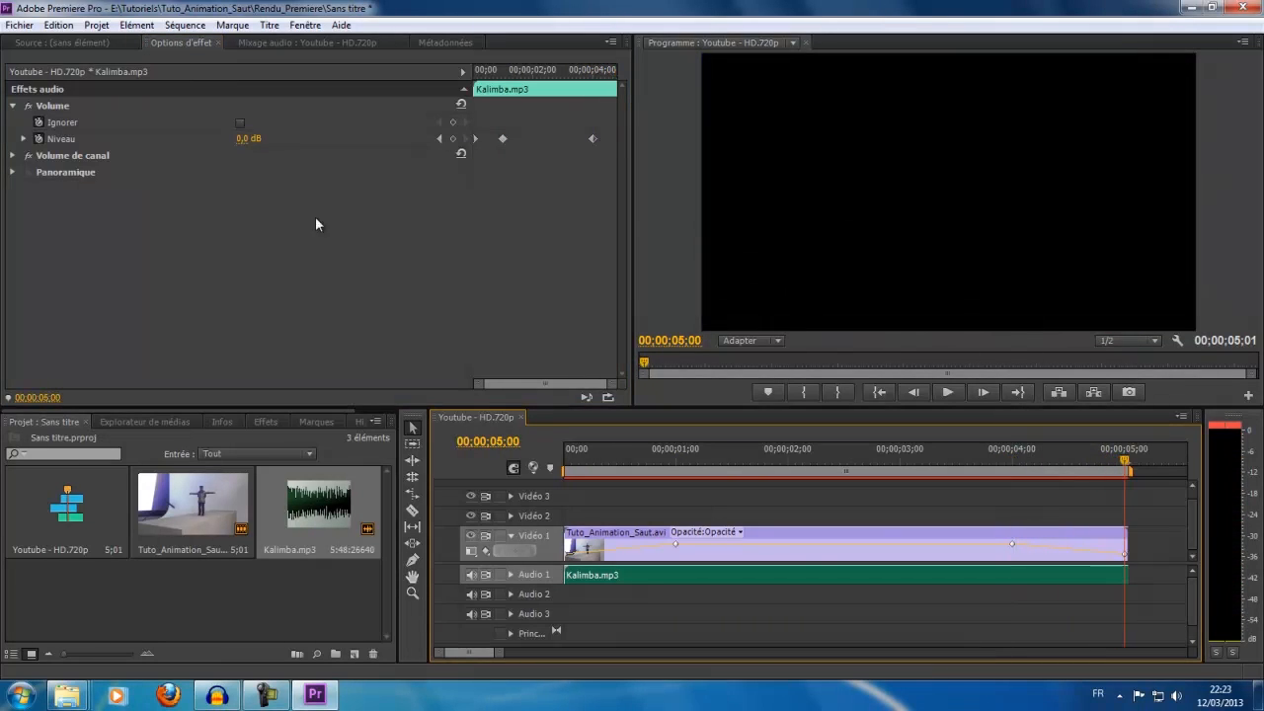
{"action": "left_click_drag", "start_coordinate": [252, 141], "coordinate": [20, 139]}
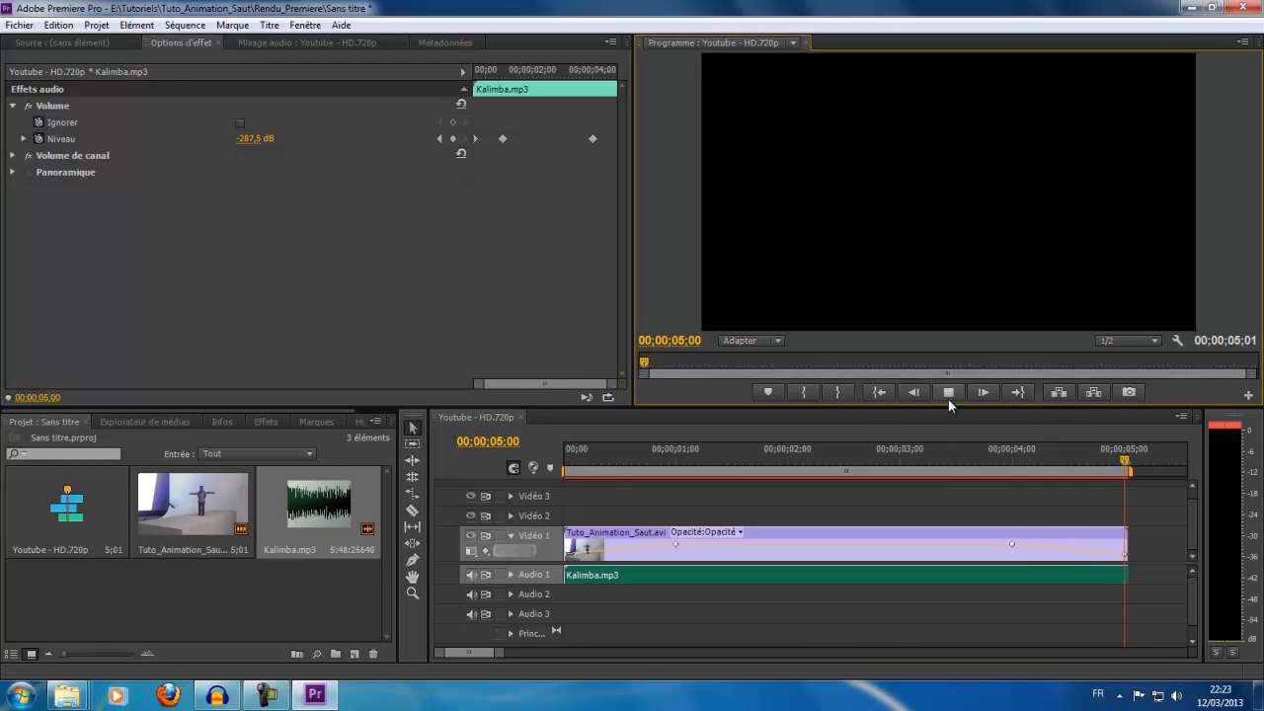
{"action": "left_click", "coordinate": [948, 396]}
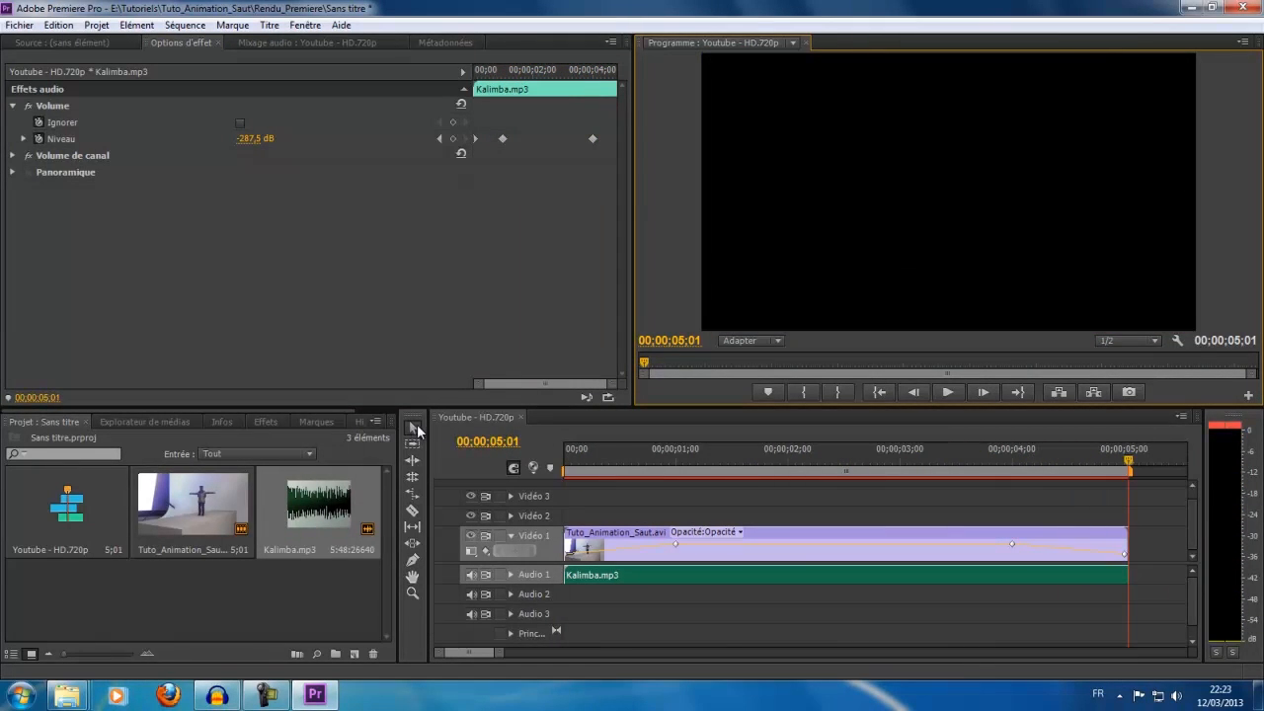
Open the media export settings for the Youtube - HD.720p sequence and choose the H.264 format with the HD 720p 29,97 preset.
{"action": "left_click", "coordinate": [483, 422]}
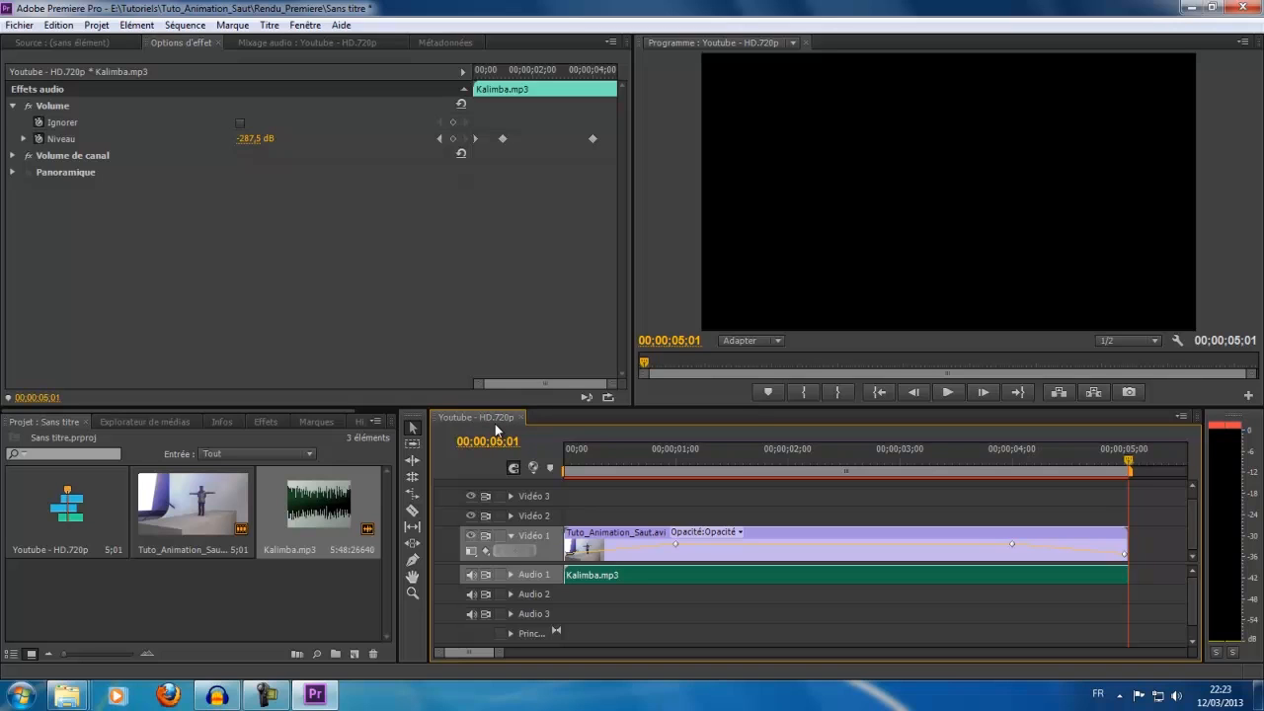
{"action": "left_click", "coordinate": [20, 25]}
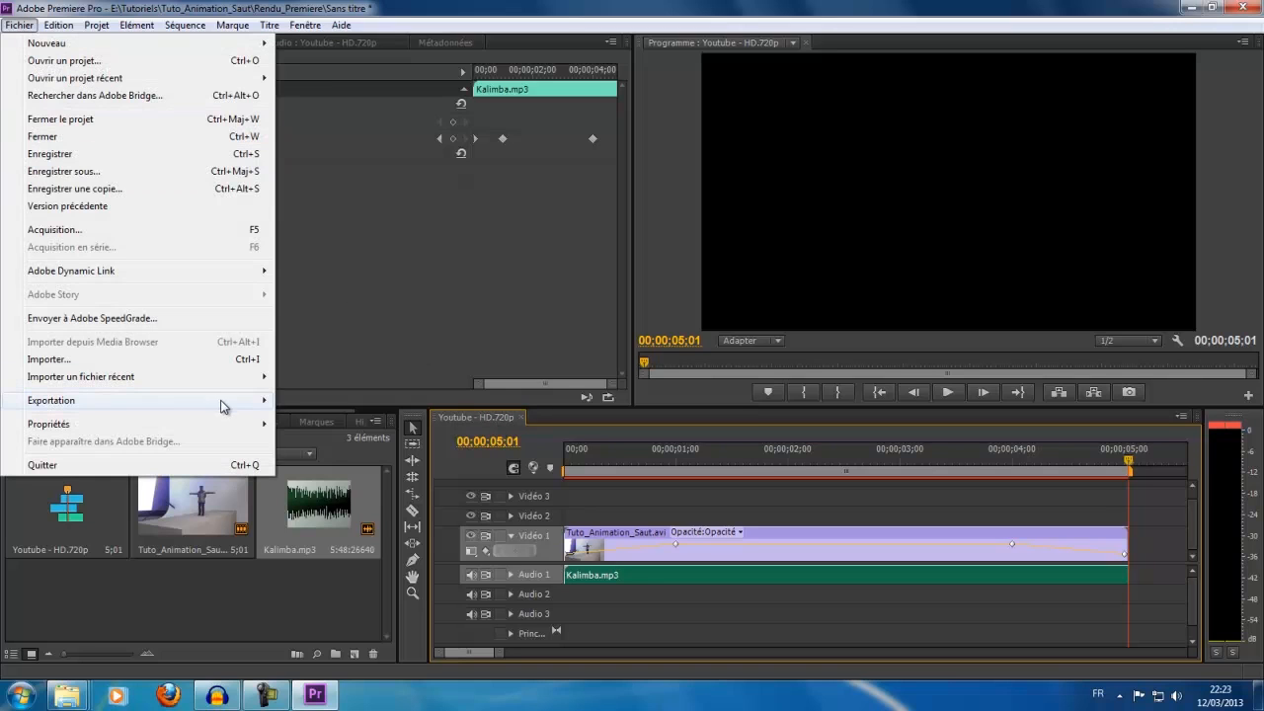
{"action": "mouse_move", "coordinate": [228, 406]}
{"action": "left_click", "coordinate": [318, 400]}
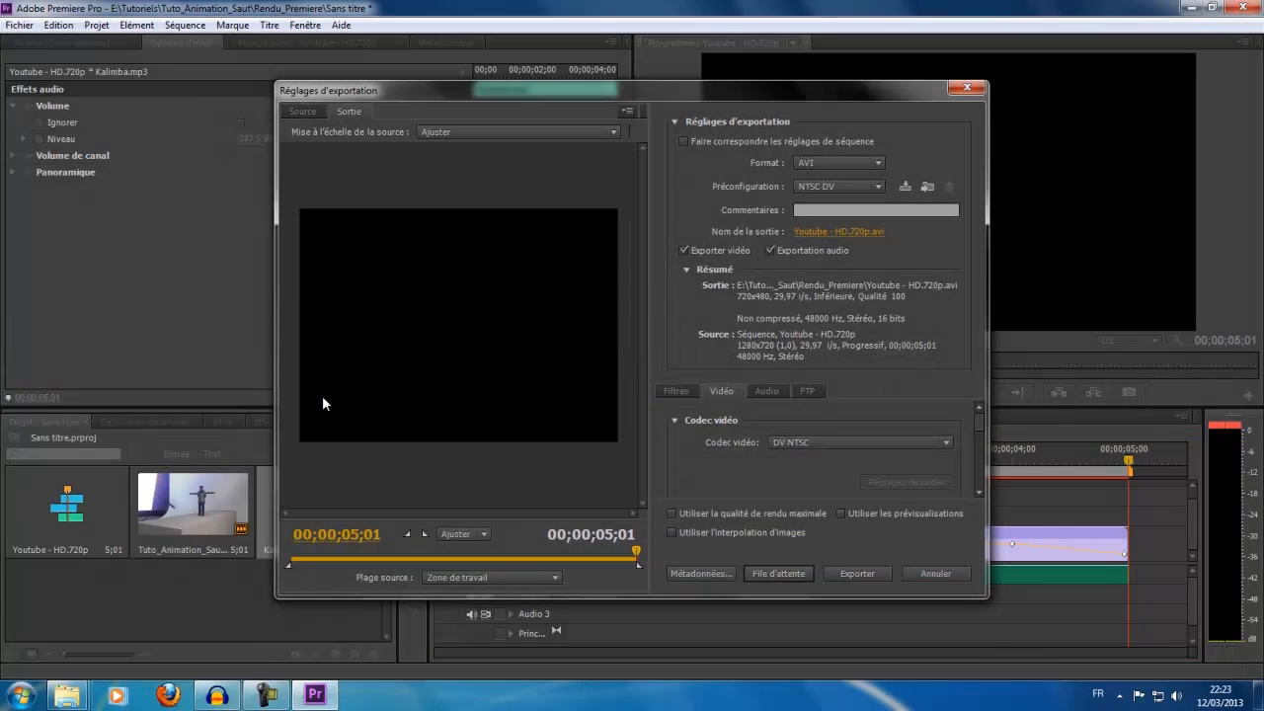
{"action": "left_click", "coordinate": [881, 160]}
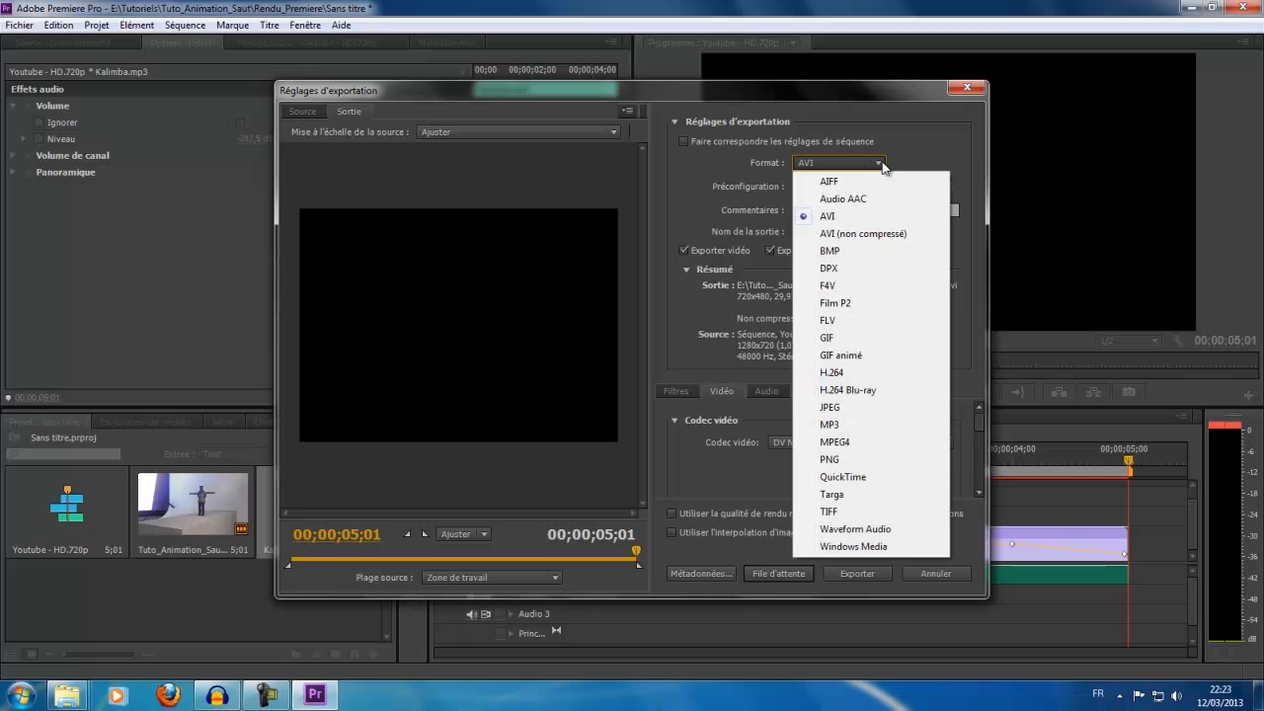
{"action": "left_click", "coordinate": [847, 376]}
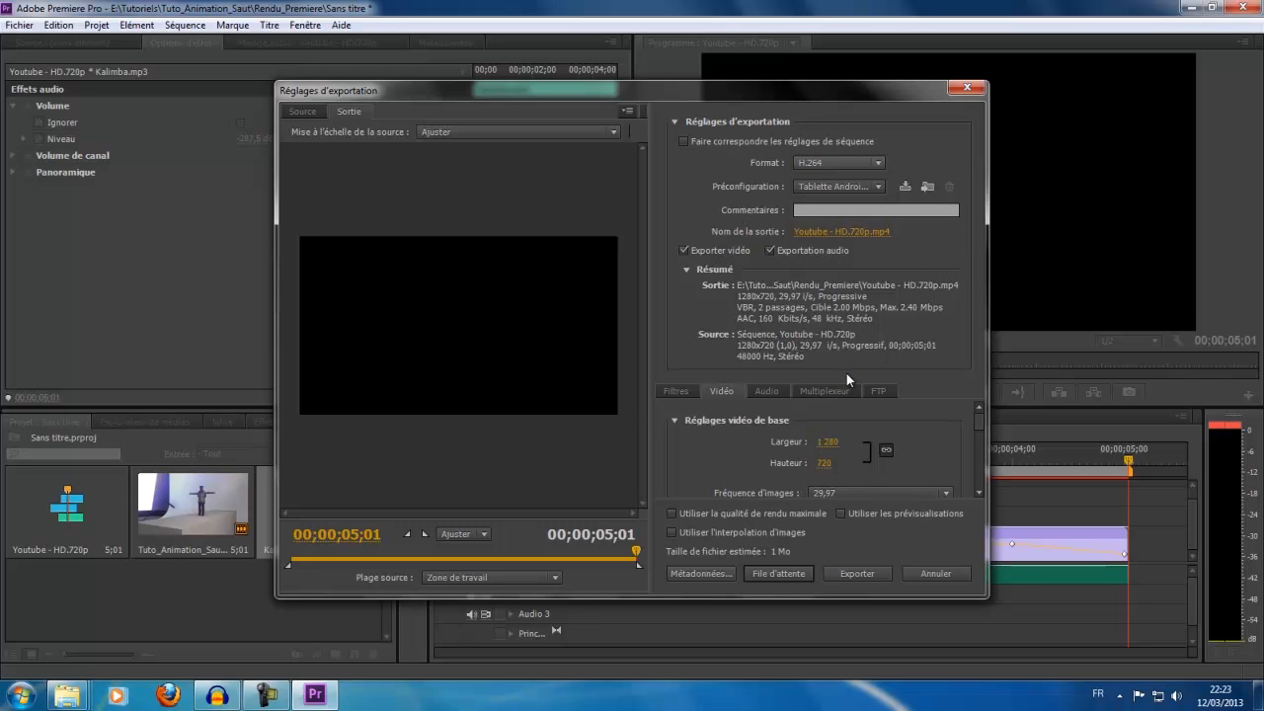
{"action": "left_click", "coordinate": [879, 187]}
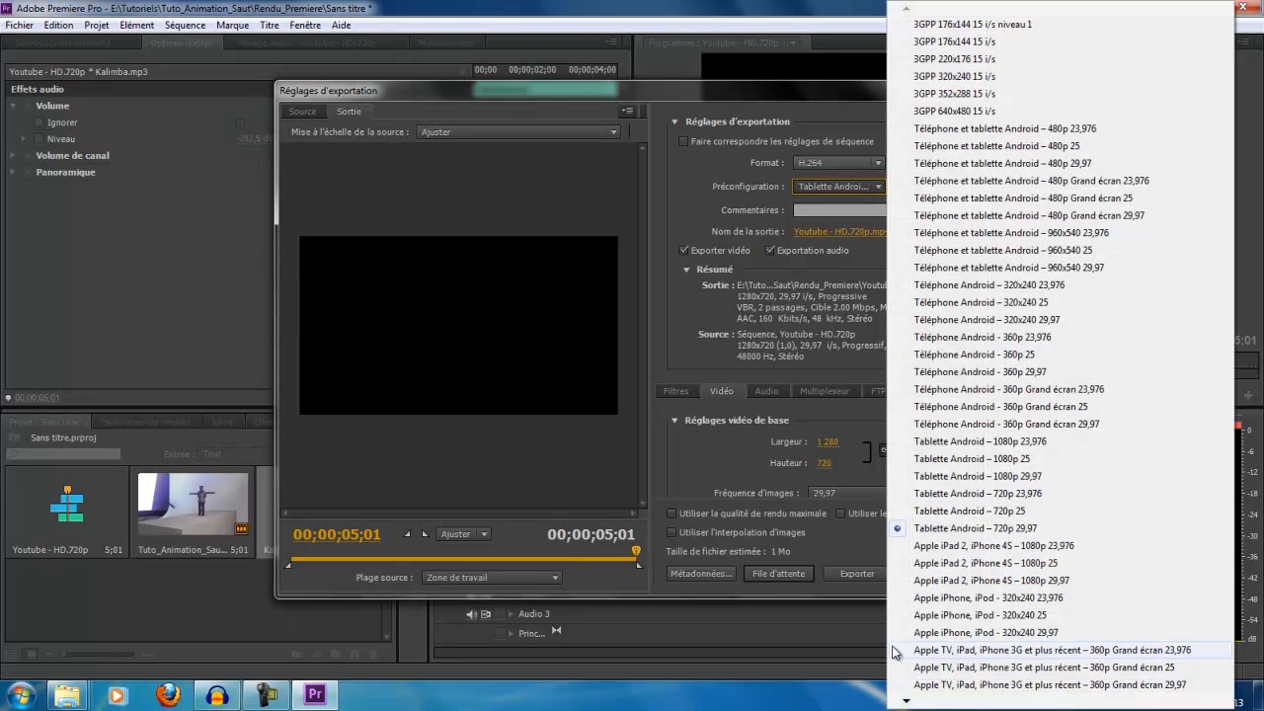
{"action": "mouse_move", "coordinate": [904, 699]}
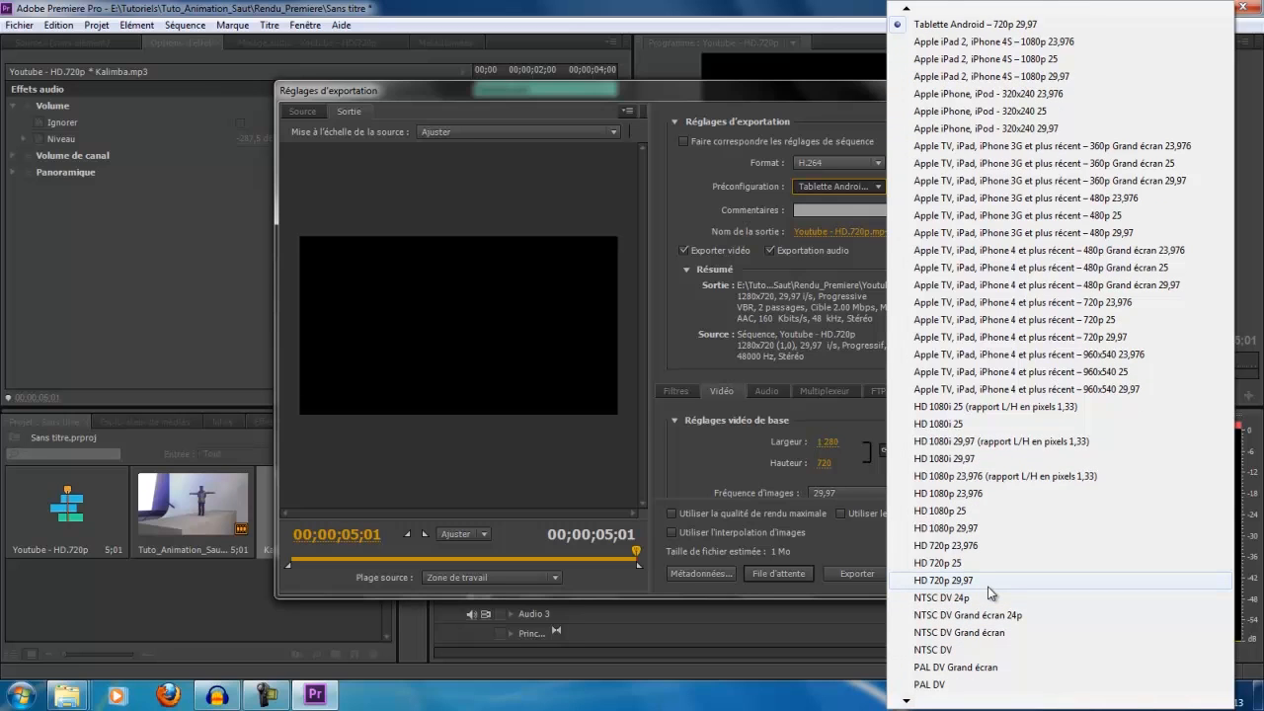
{"action": "left_click", "coordinate": [988, 585]}
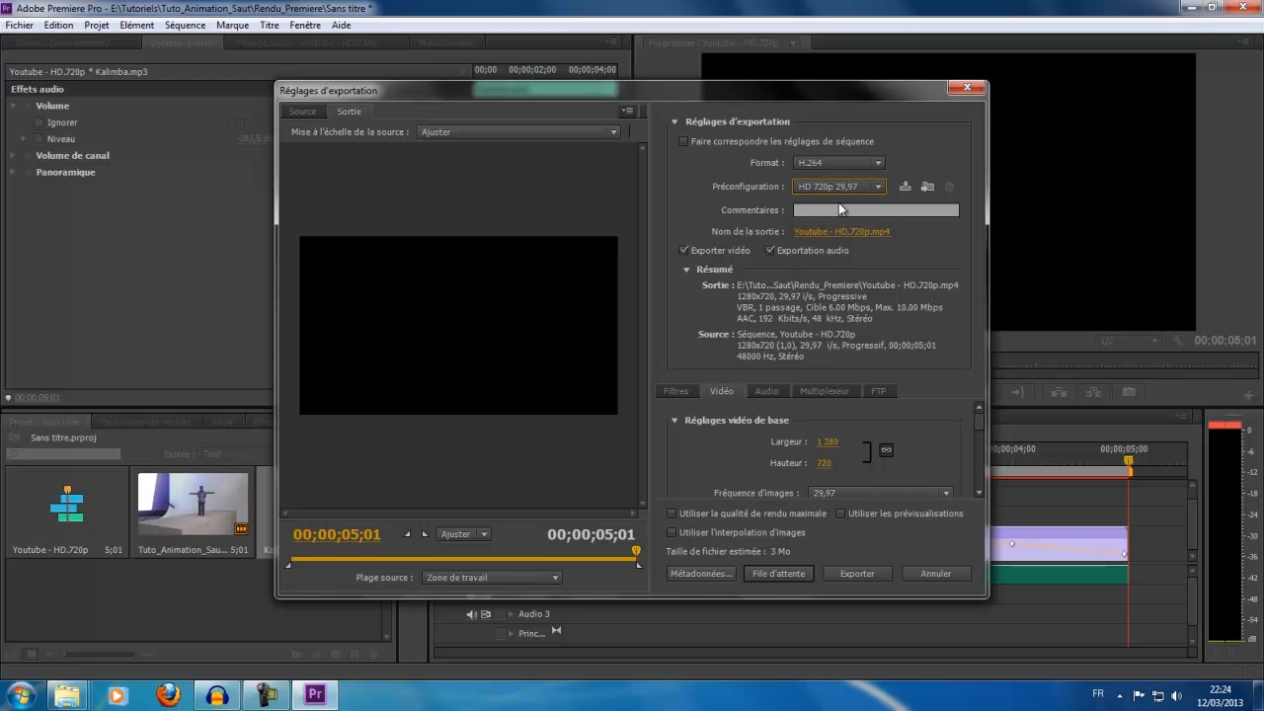
Set the export output to a file named Tuto_Animation_Saut in the Documents library.
{"action": "left_click", "coordinate": [853, 232]}
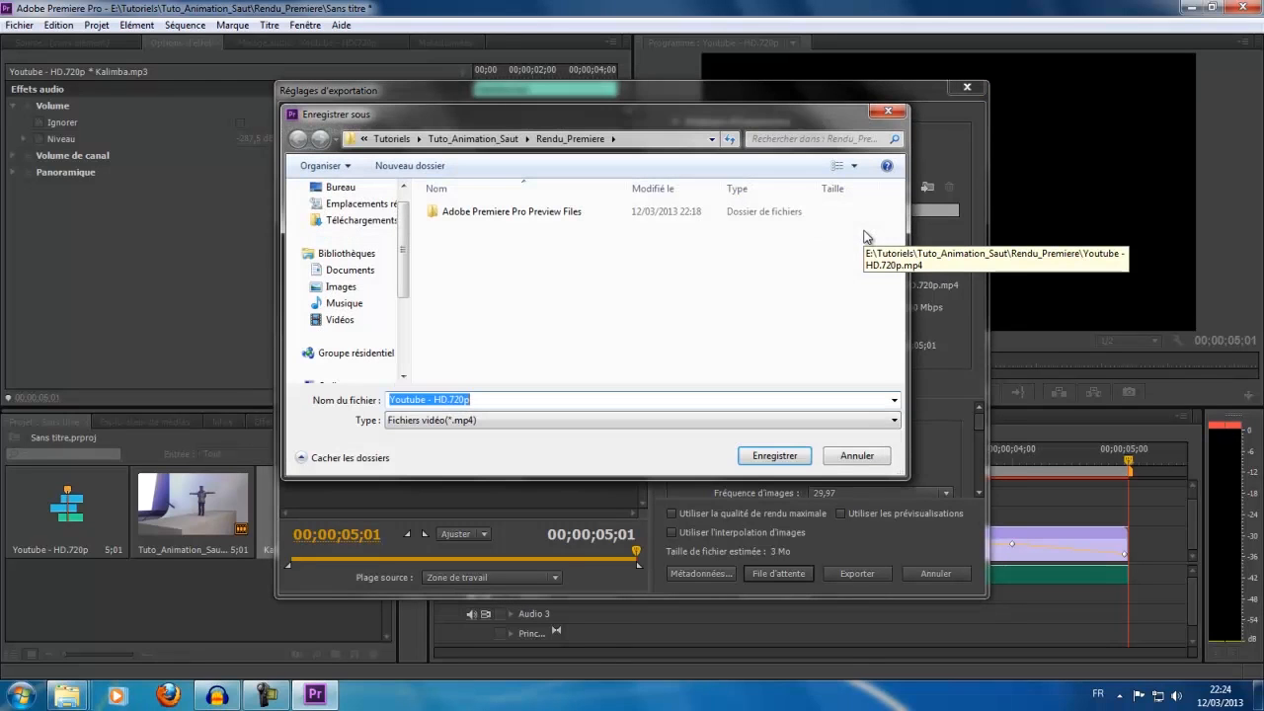
{"action": "left_click", "coordinate": [345, 269]}
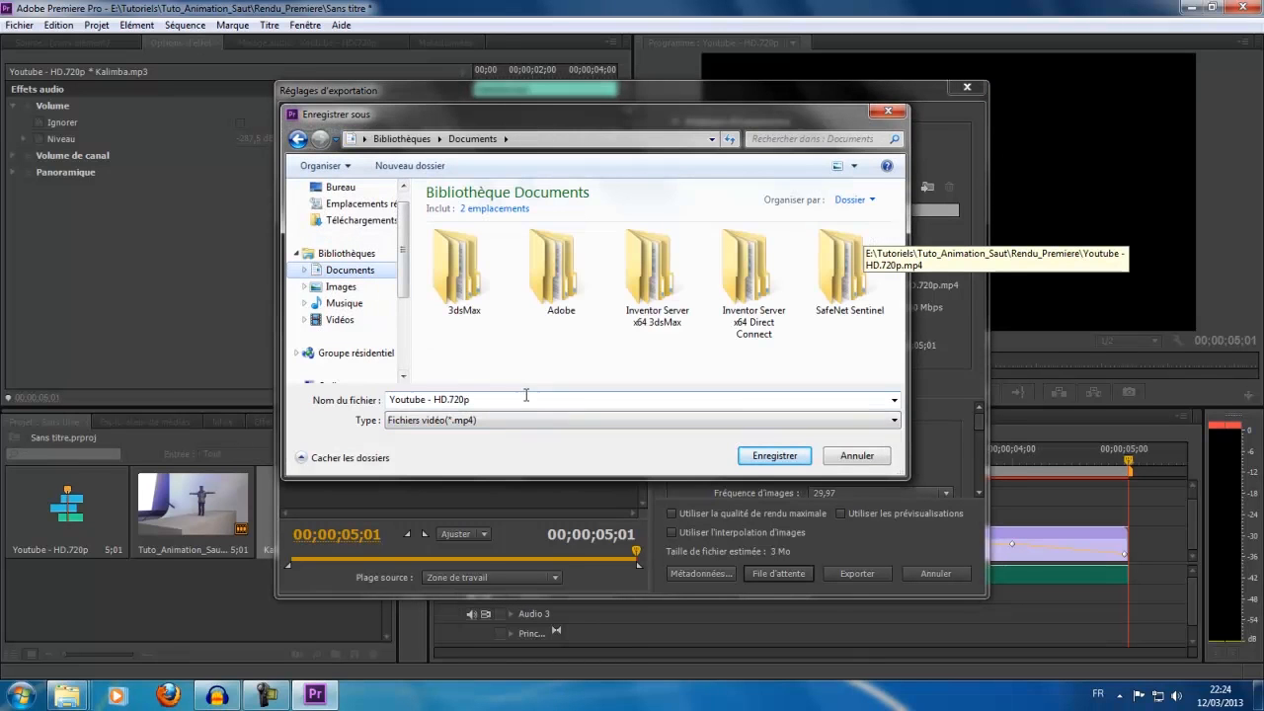
{"action": "type", "text": "T"}
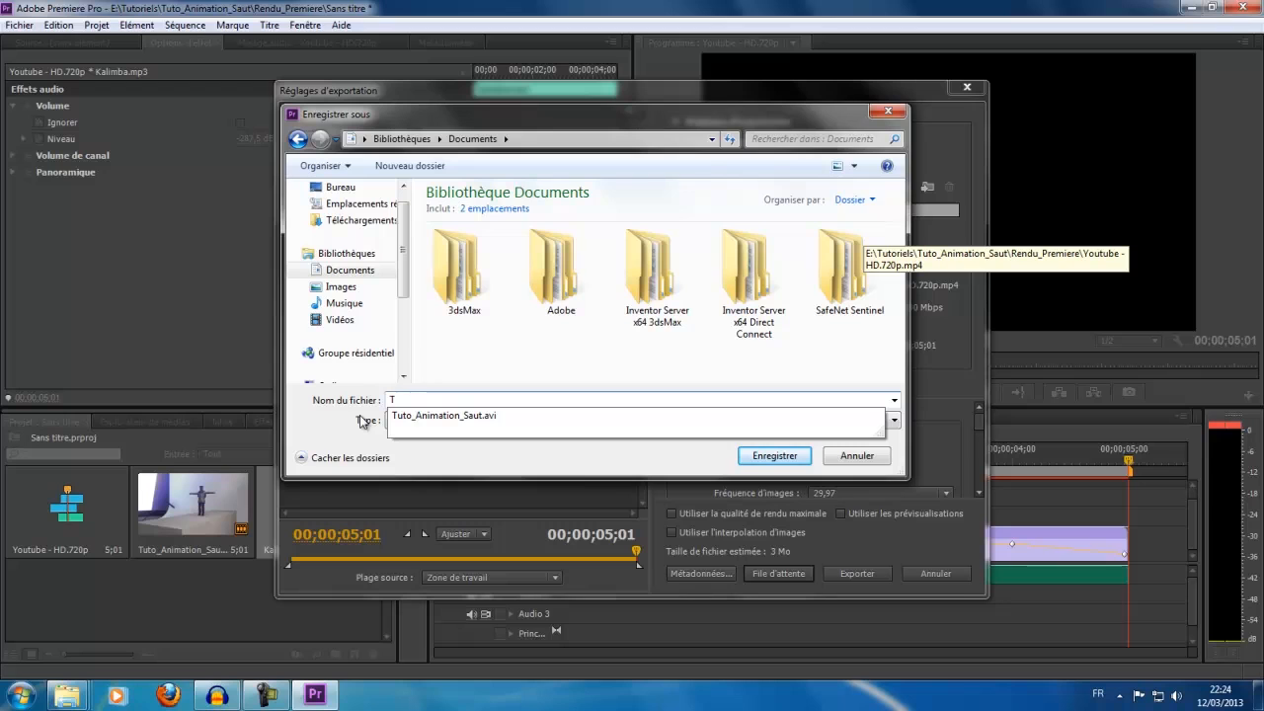
{"action": "left_click", "coordinate": [441, 418]}
{"action": "left_click", "coordinate": [509, 399]}
{"action": "key", "text": "BackSpace"}
{"action": "key", "text": "BackSpace"}
{"action": "key", "text": "BackSpace"}
{"action": "key", "text": "BackSpace"}
{"action": "key", "text": "BackSpace"}
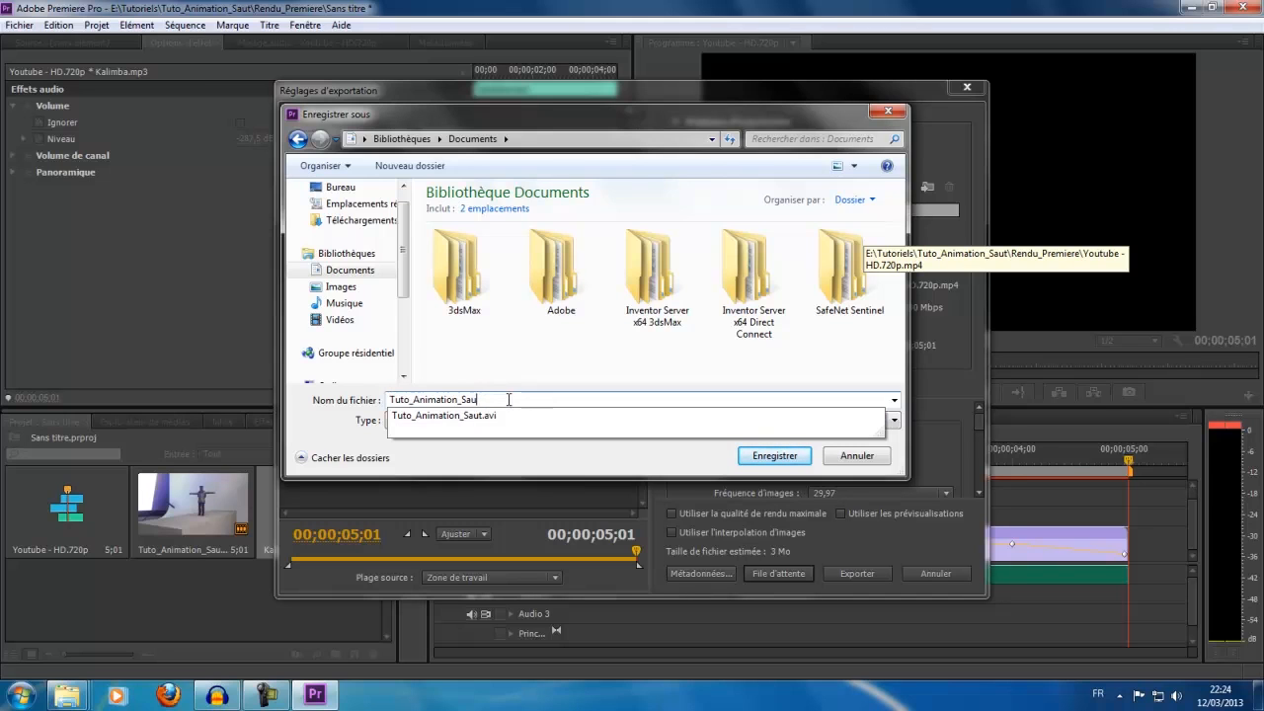
{"action": "type", "text": "t"}
{"action": "key", "text": "Return"}
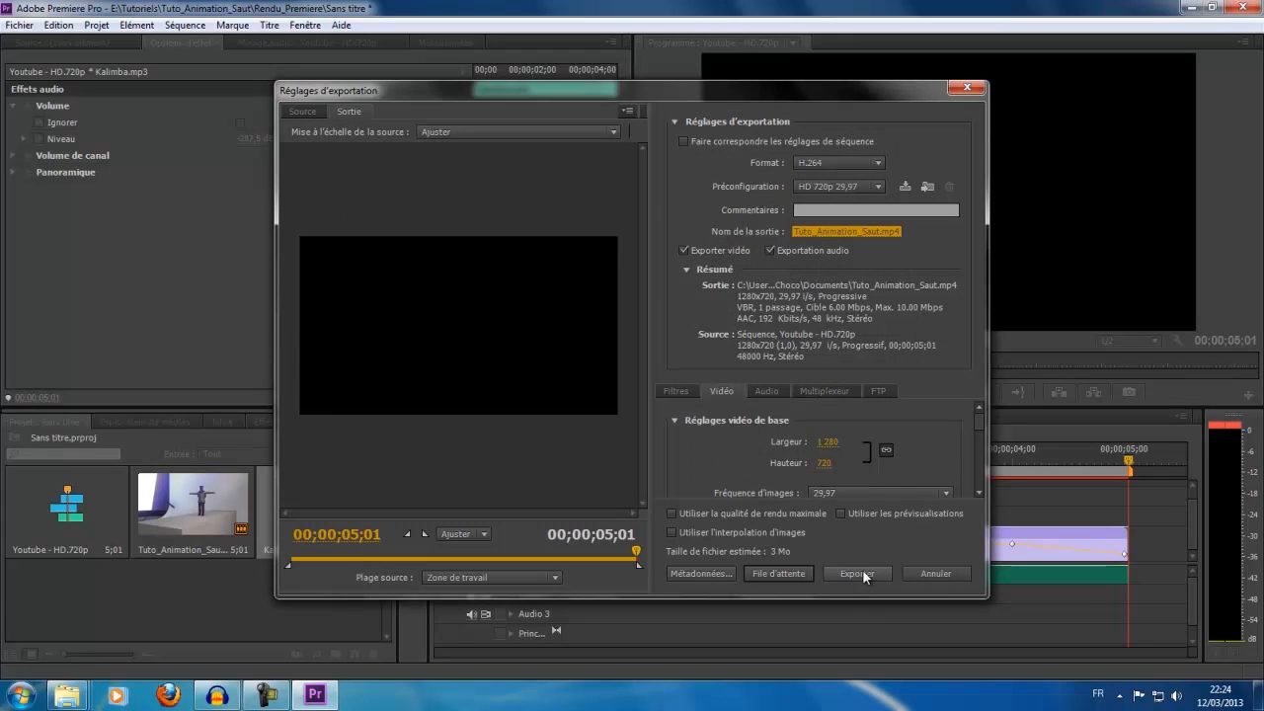
Review the audio and video export settings and export the sequence as an MP4.
{"action": "left_click", "coordinate": [780, 391]}
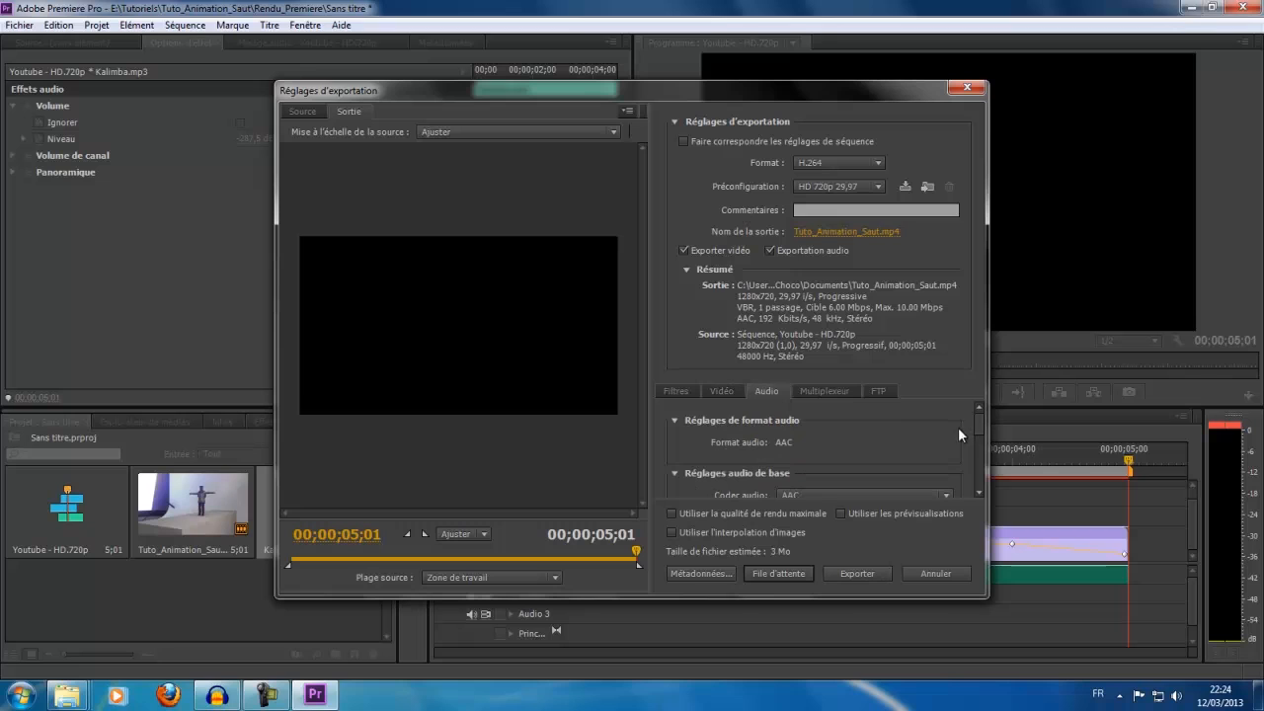
{"action": "mouse_move", "coordinate": [979, 434]}
{"action": "left_mouse_down"}
{"action": "mouse_move", "coordinate": [979, 471]}
{"action": "mouse_move", "coordinate": [973, 425]}
{"action": "left_mouse_up"}
{"action": "left_click", "coordinate": [722, 392]}
{"action": "left_click", "coordinate": [875, 572]}
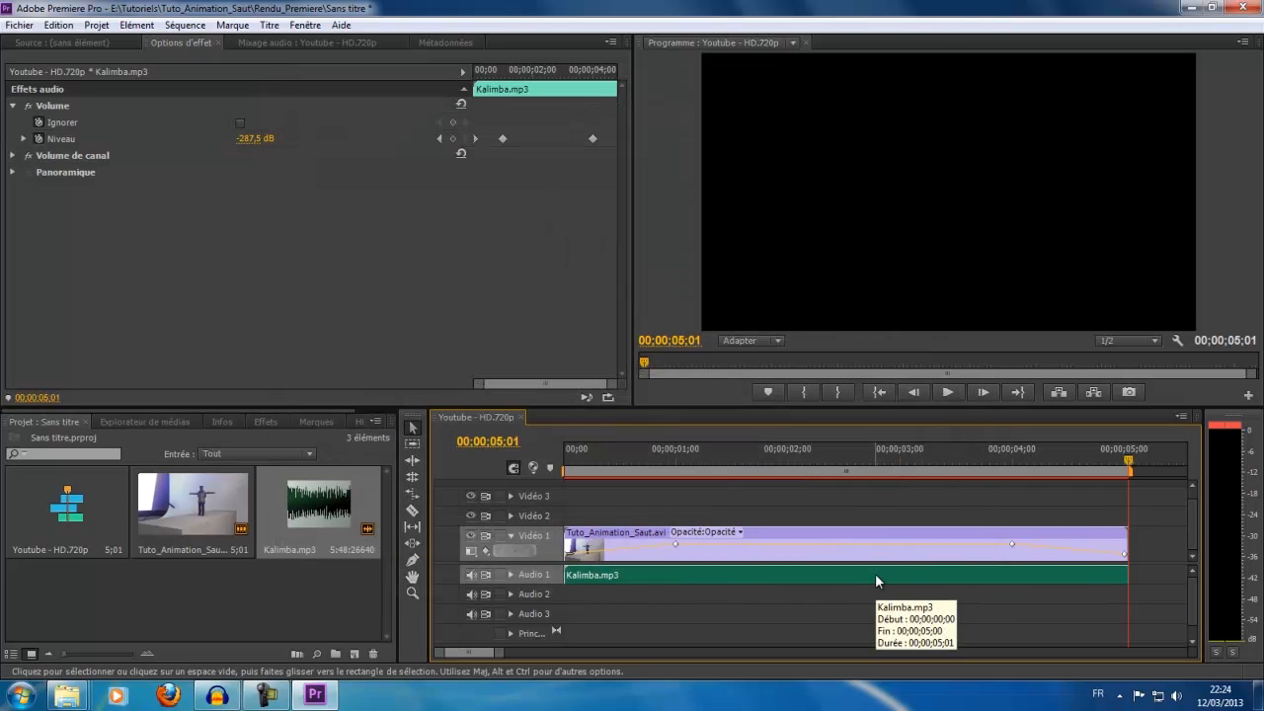
Save the Premiere Pro project and close the program.
{"action": "left_click", "coordinate": [20, 25]}
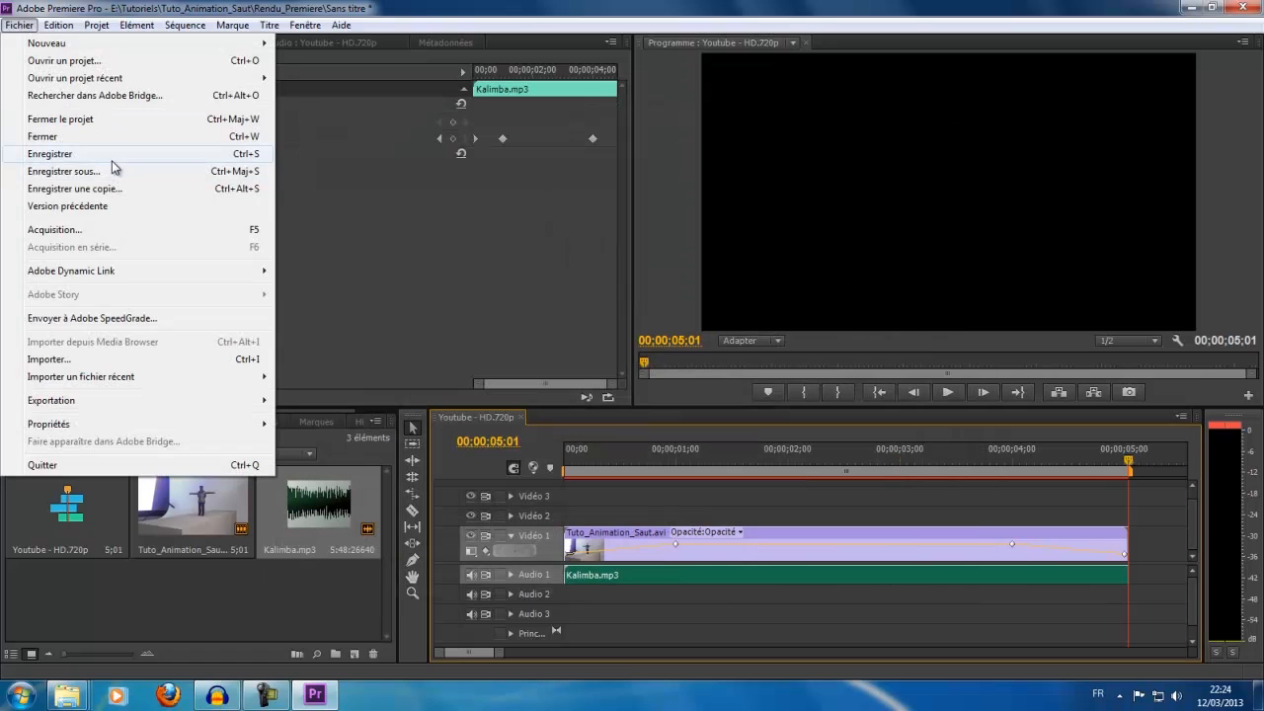
{"action": "left_click", "coordinate": [112, 156]}
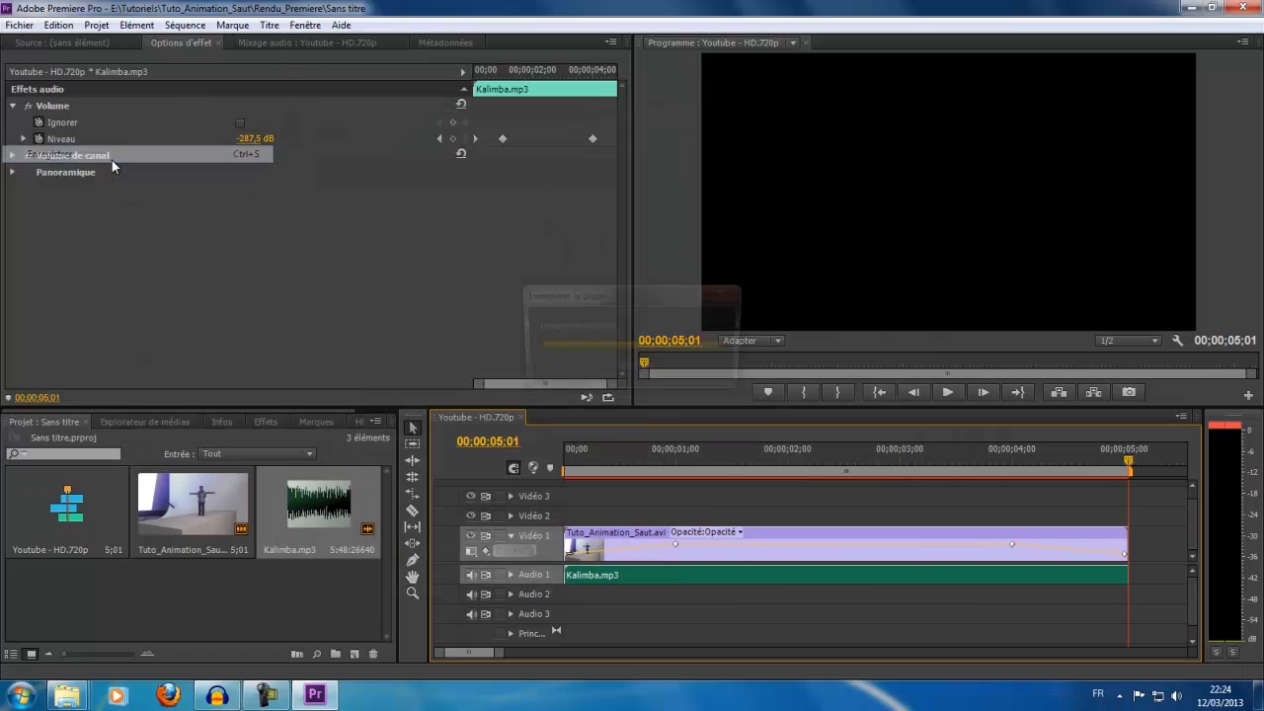
{"action": "left_click", "coordinate": [1195, 8]}
{"action": "left_click", "coordinate": [1239, 10]}
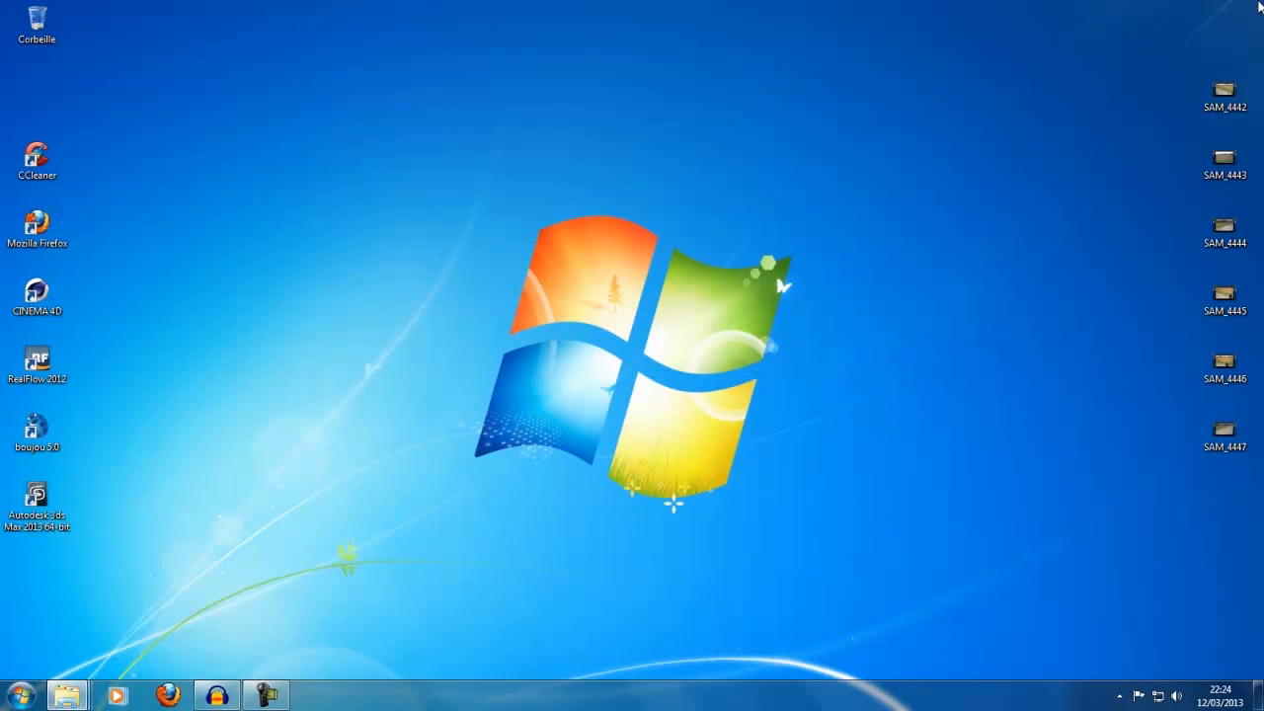
Open the Documents library in Windows, play the exported Tuto_Animation_Saut MP4 video, and close the player and folder.
{"action": "left_click", "coordinate": [19, 696]}
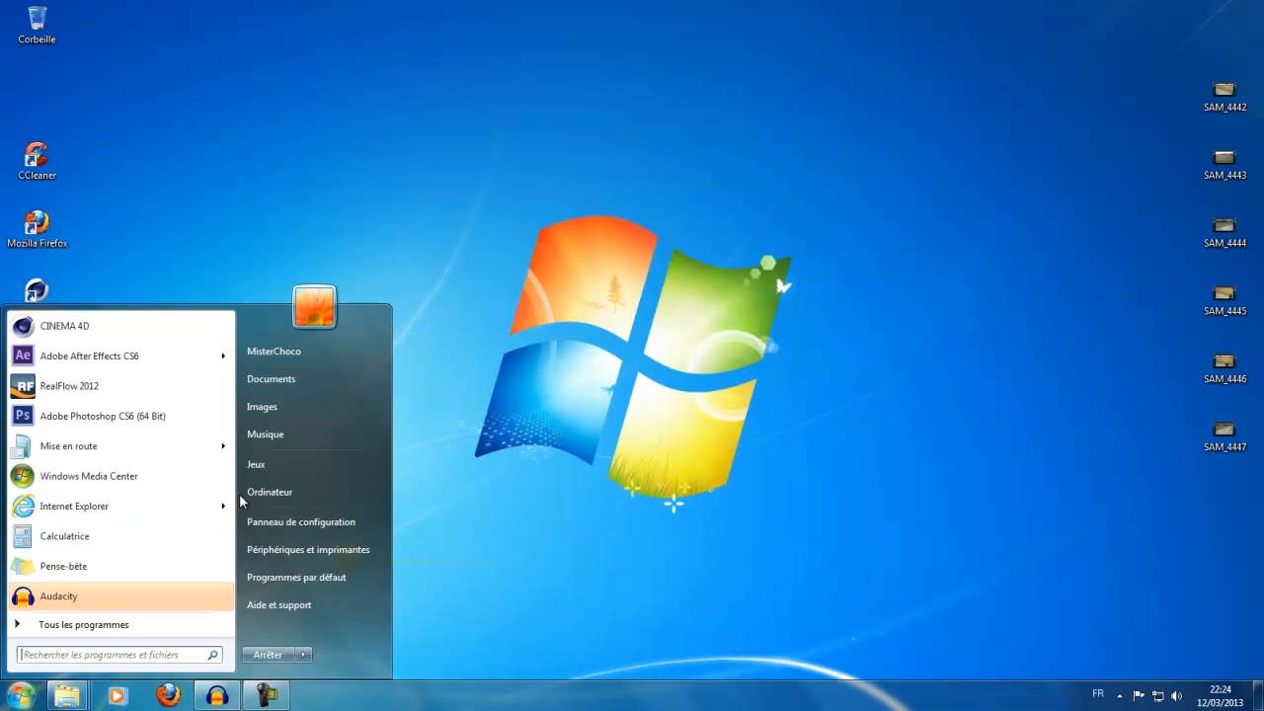
{"action": "left_click", "coordinate": [283, 381]}
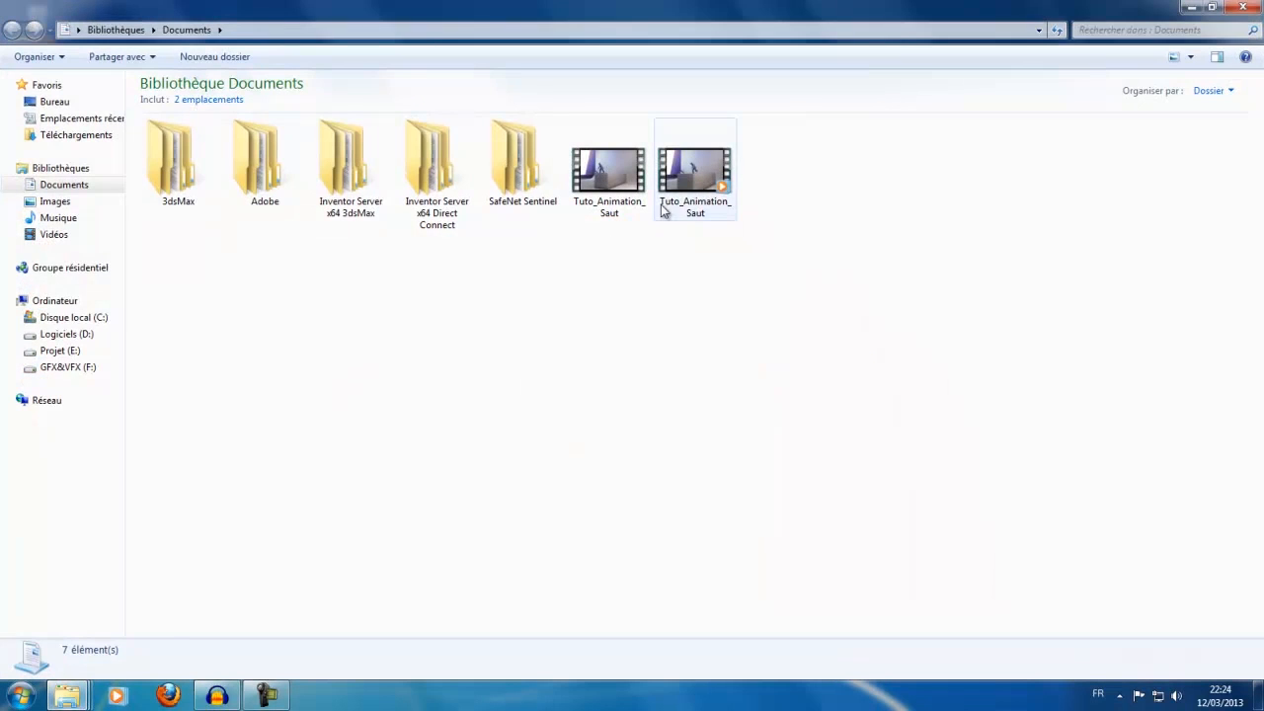
{"action": "left_click", "coordinate": [707, 187]}
{"action": "double_click", "coordinate": [707, 188]}
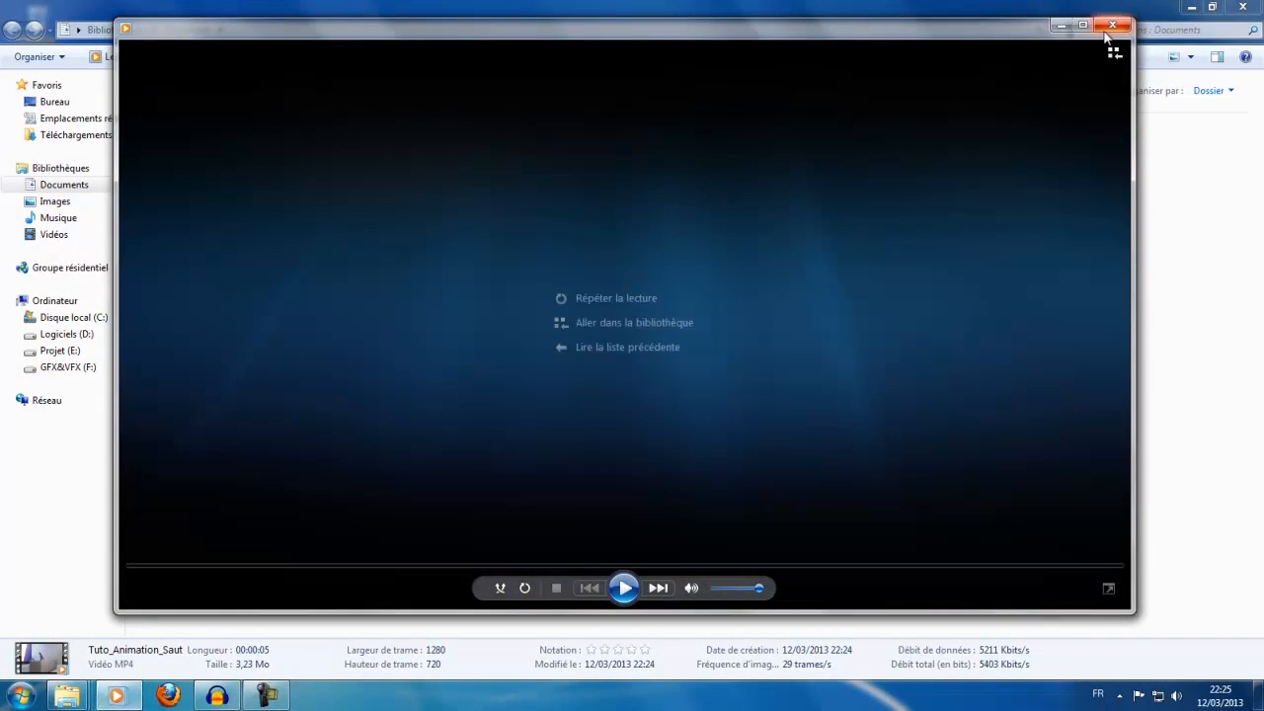
{"action": "left_click", "coordinate": [1110, 27]}
{"action": "left_click", "coordinate": [1243, 8]}
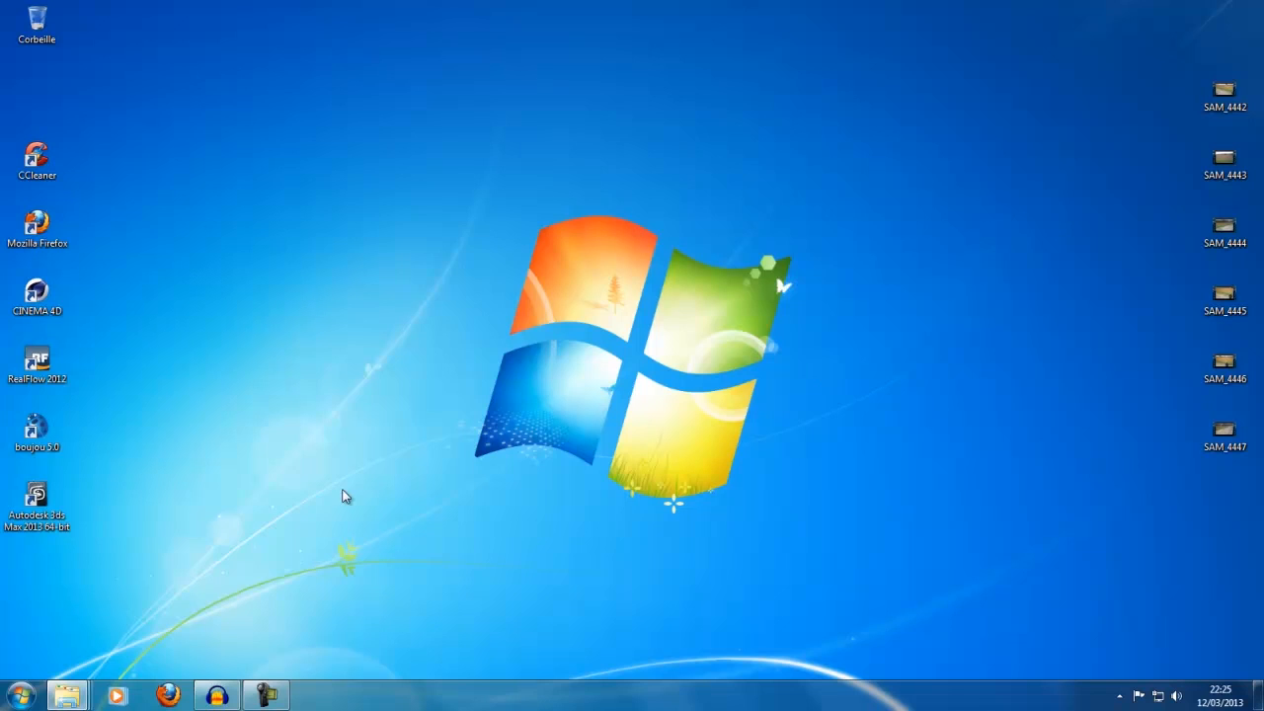
Play the Character_walk video from the Création CINEMA 4D folder on the Projet (E:) drive, and return to the desktop.
{"action": "mouse_move", "coordinate": [67, 695]}
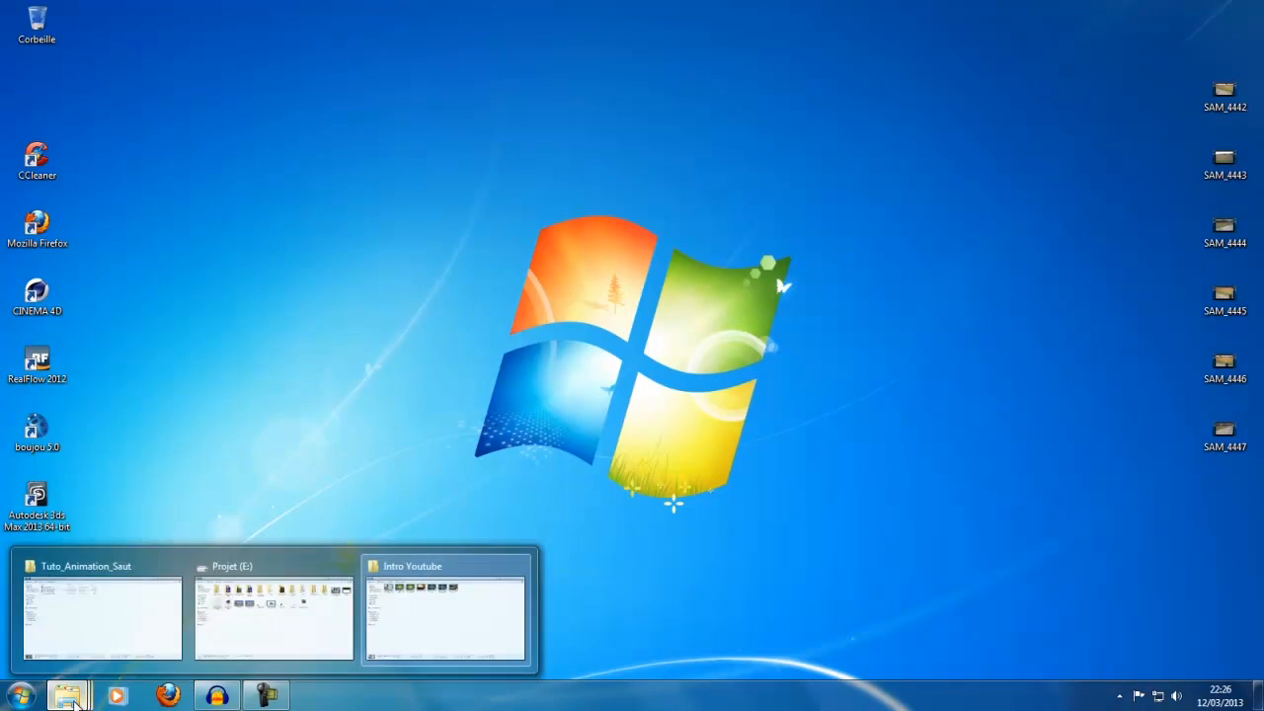
{"action": "left_click", "coordinate": [264, 619]}
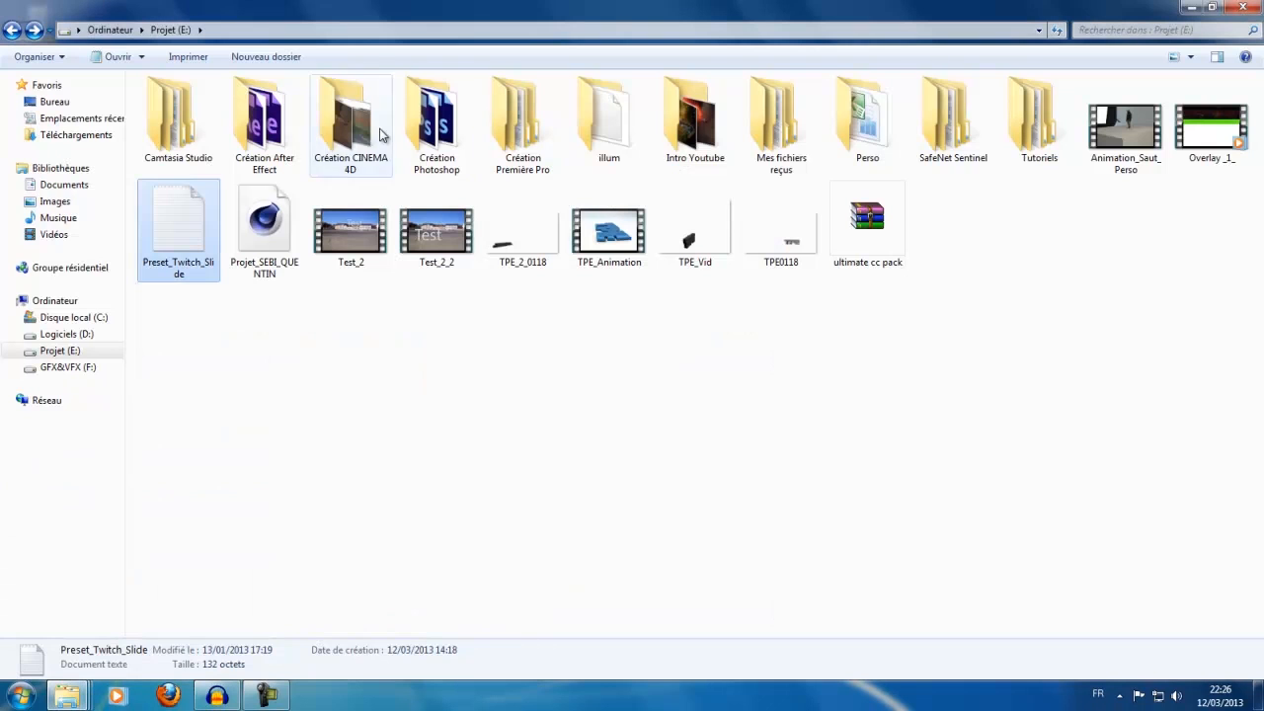
{"action": "double_click", "coordinate": [350, 118]}
{"action": "double_click", "coordinate": [508, 136]}
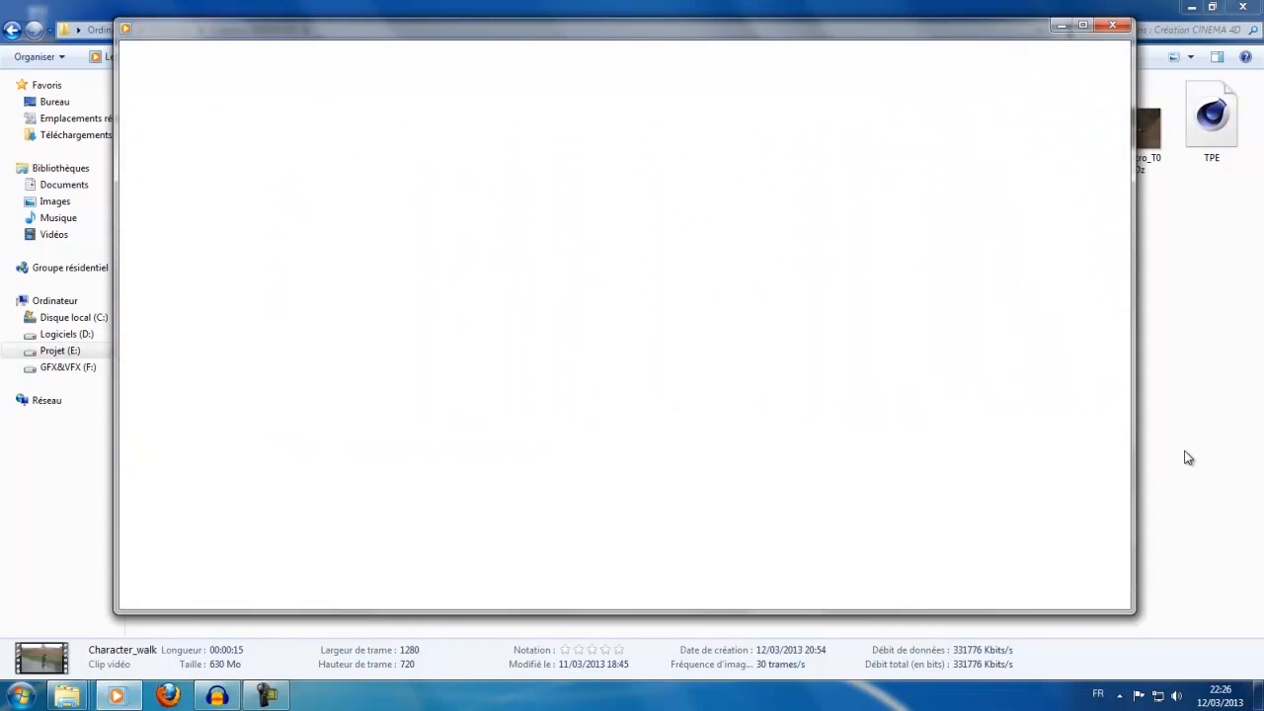
{"action": "left_click", "coordinate": [1112, 23]}
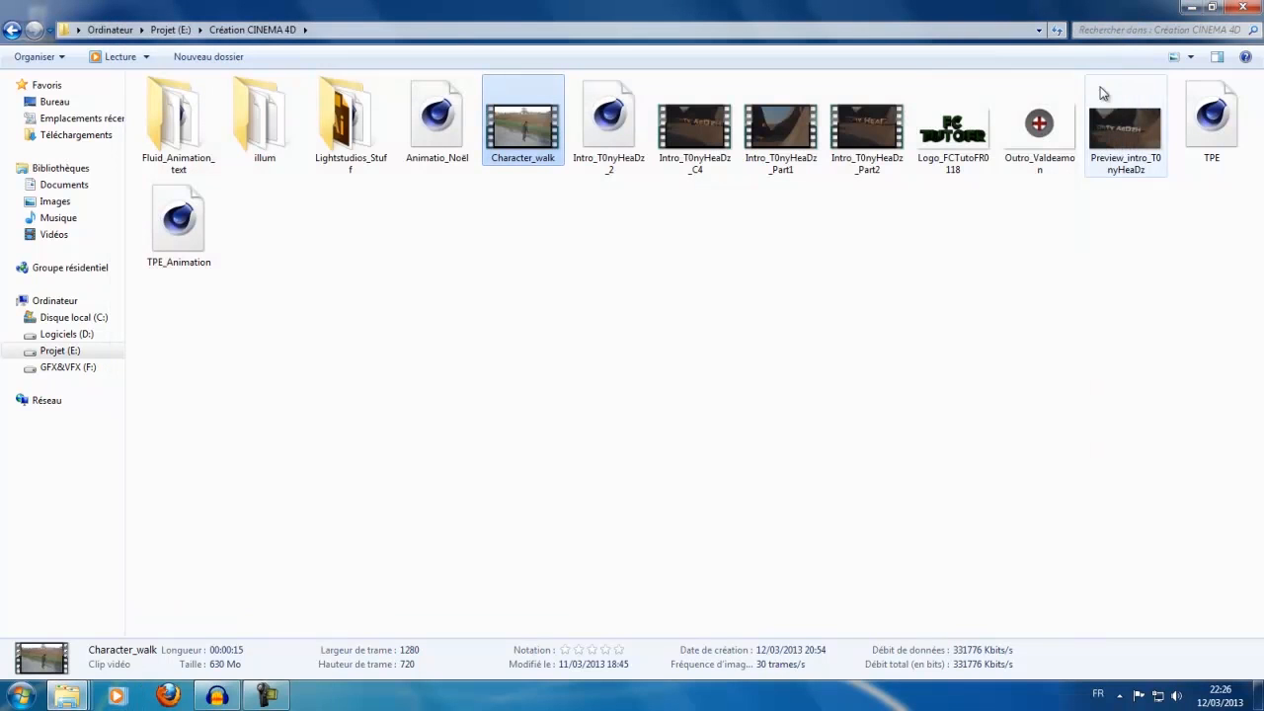
{"action": "left_click", "coordinate": [1190, 7]}
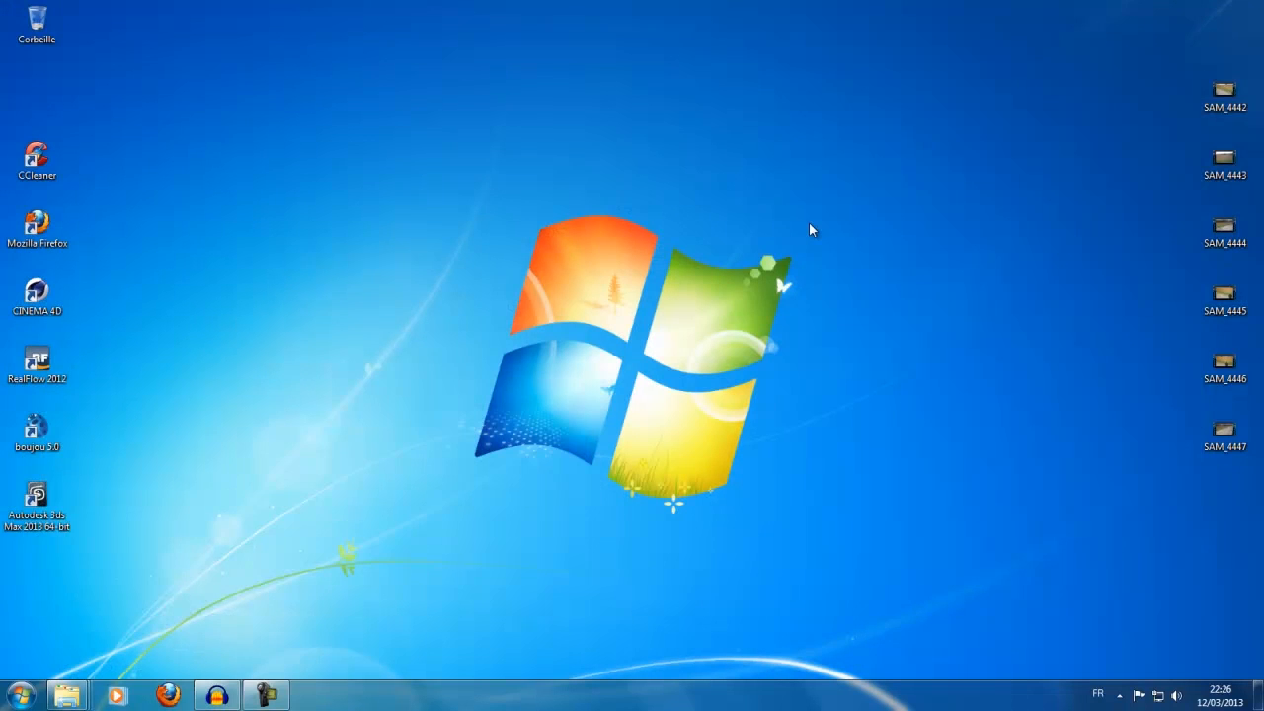